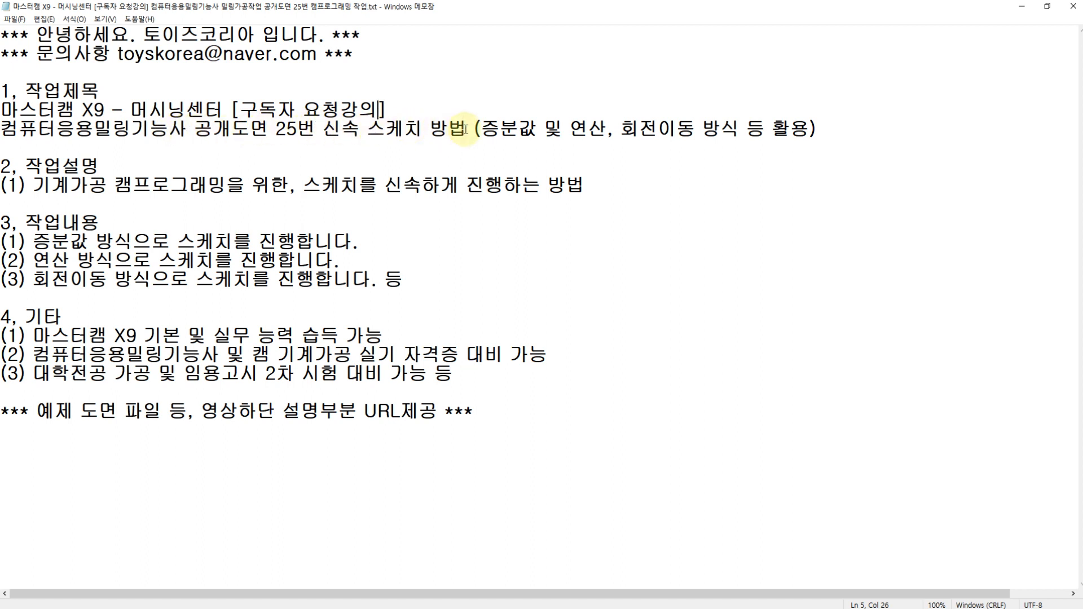
Review the lesson notes on quick sketching of public drawing No. 25 with incremental, arithmetic and rotation methods.
{"action": "left_click_drag", "start_coordinate": [481, 130], "coordinate": [784, 129]}
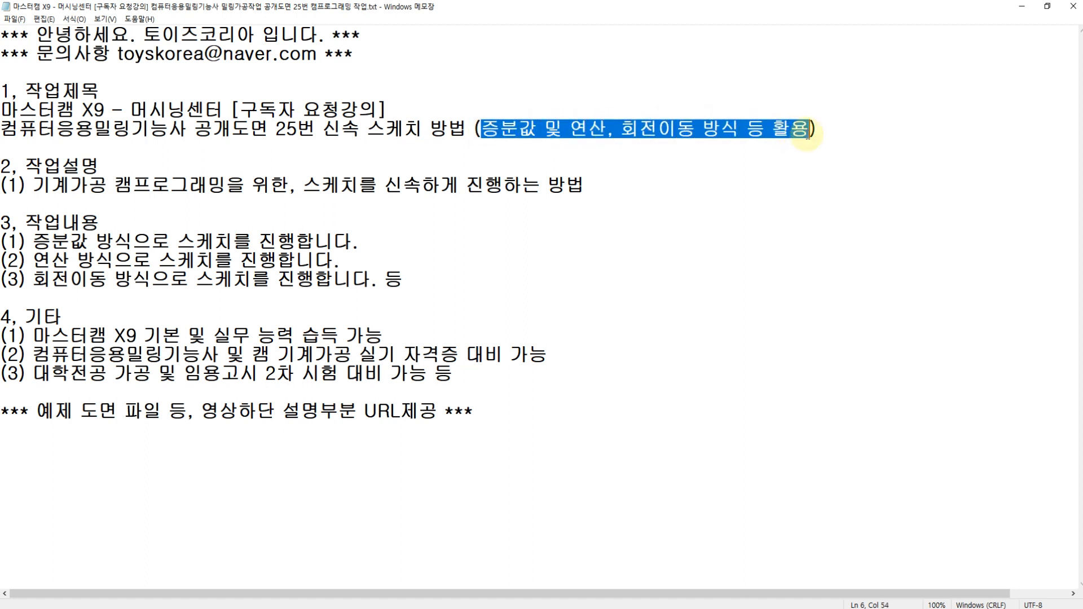
{"action": "left_click", "coordinate": [162, 164]}
{"action": "left_click", "coordinate": [95, 194]}
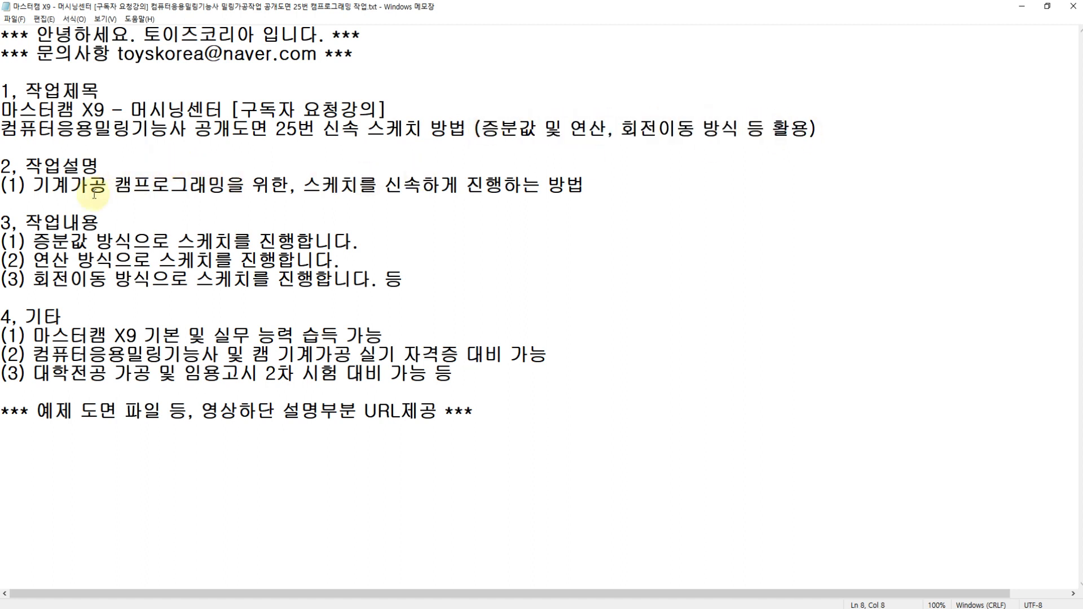
{"action": "left_click_drag", "start_coordinate": [33, 186], "coordinate": [587, 190]}
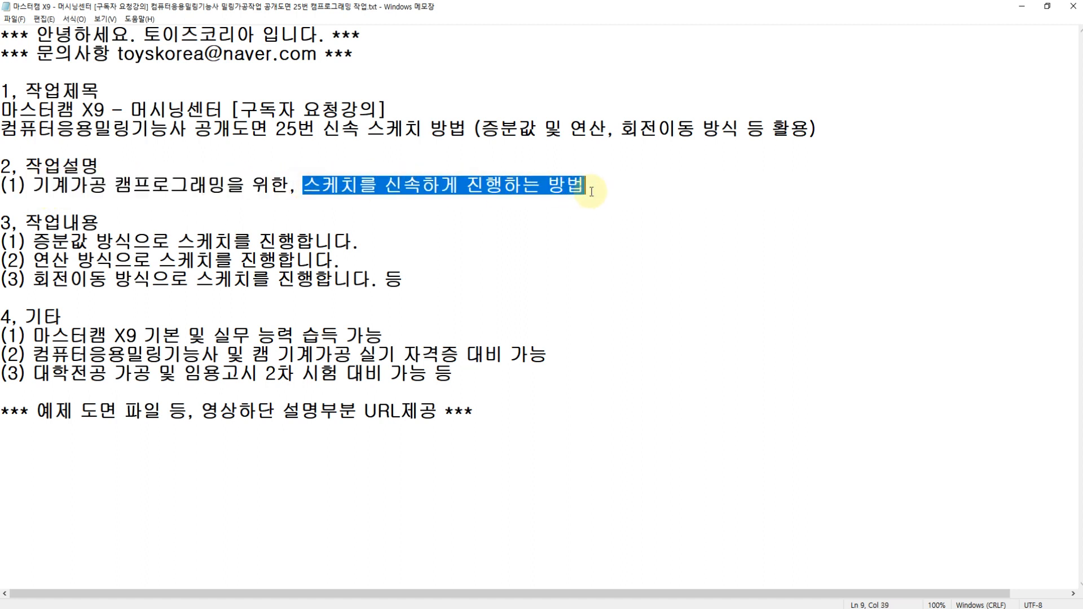
{"action": "left_click", "coordinate": [34, 243]}
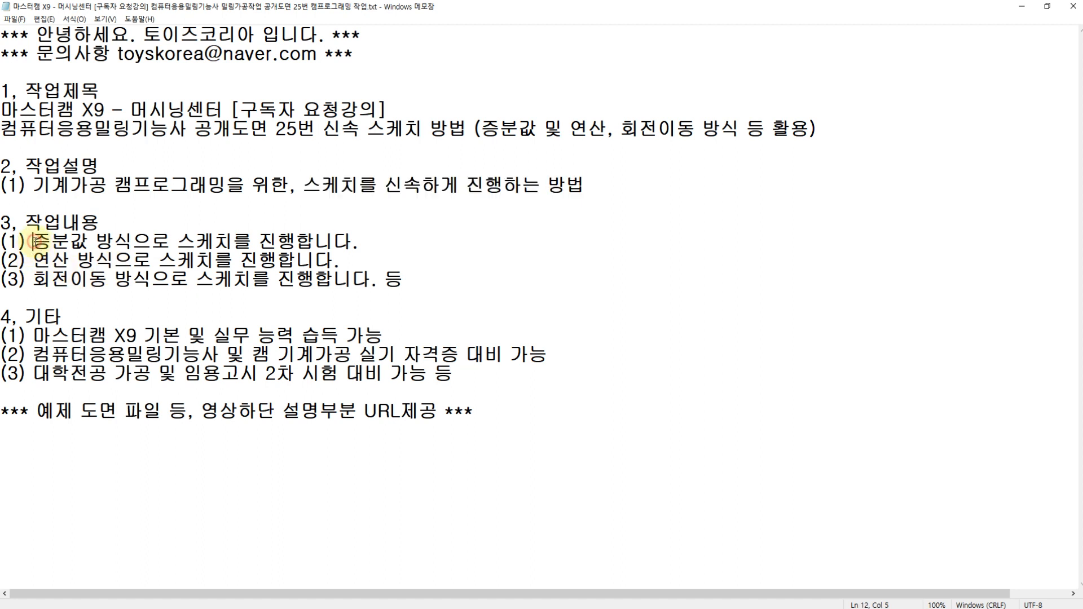
{"action": "left_click_drag", "start_coordinate": [32, 242], "coordinate": [133, 242]}
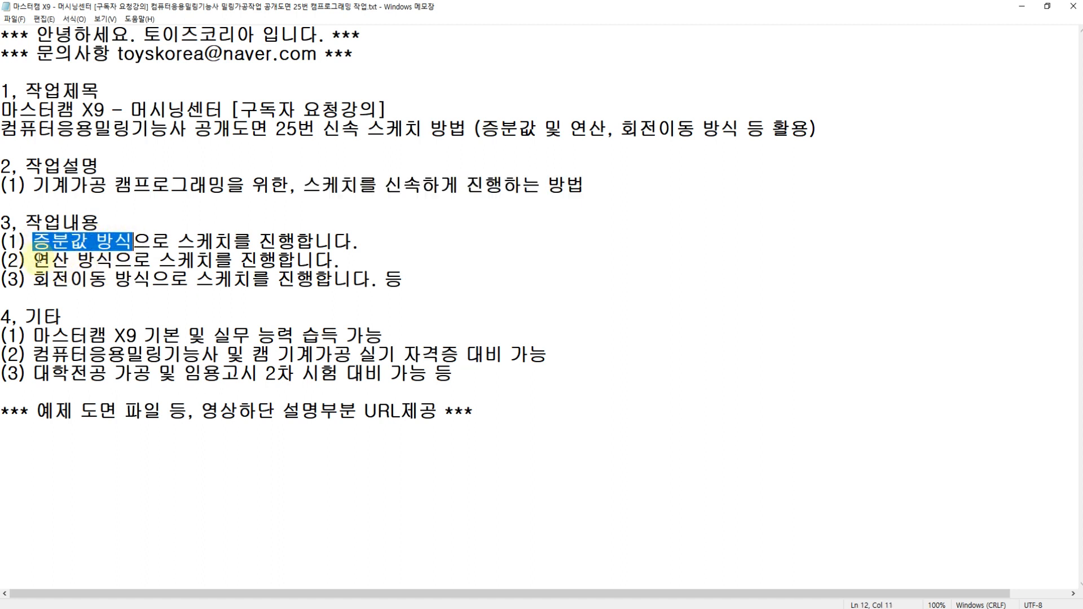
{"action": "left_click_drag", "start_coordinate": [34, 261], "coordinate": [115, 261]}
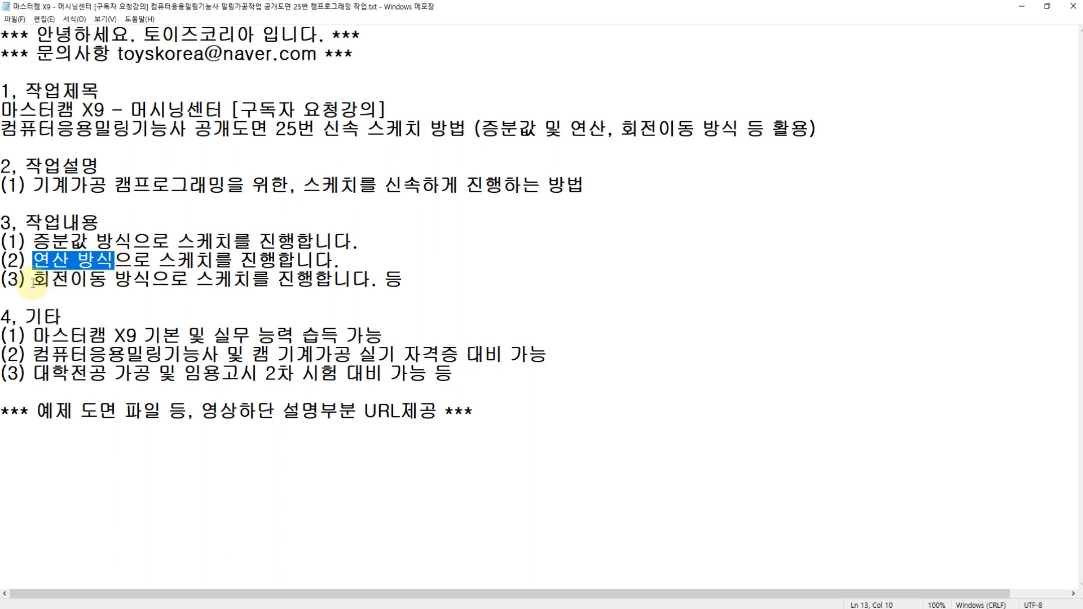
{"action": "left_click_drag", "start_coordinate": [33, 281], "coordinate": [375, 289]}
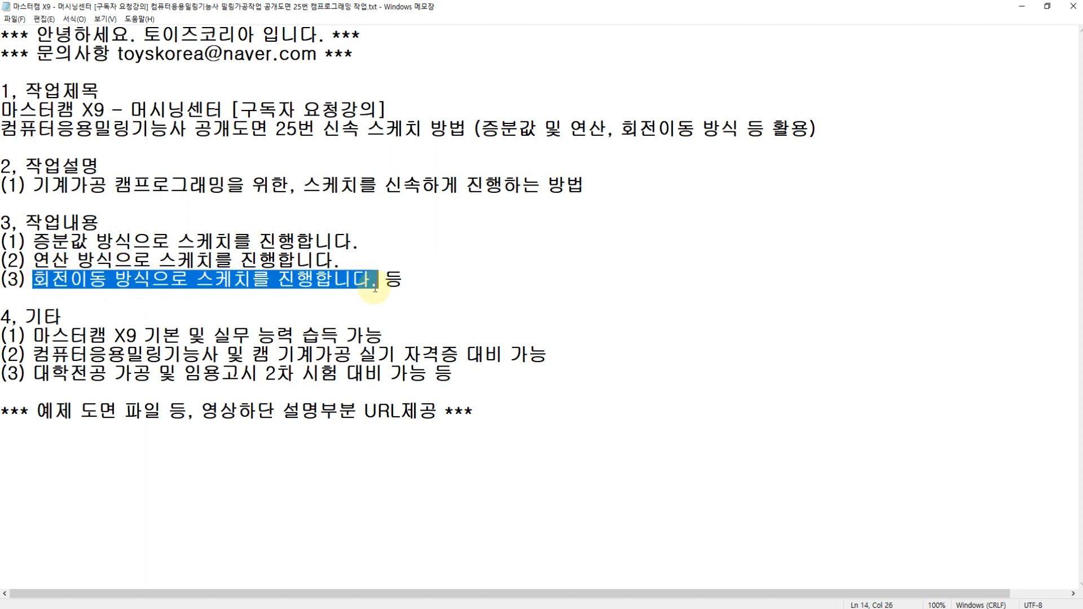
{"action": "left_click", "coordinate": [322, 134]}
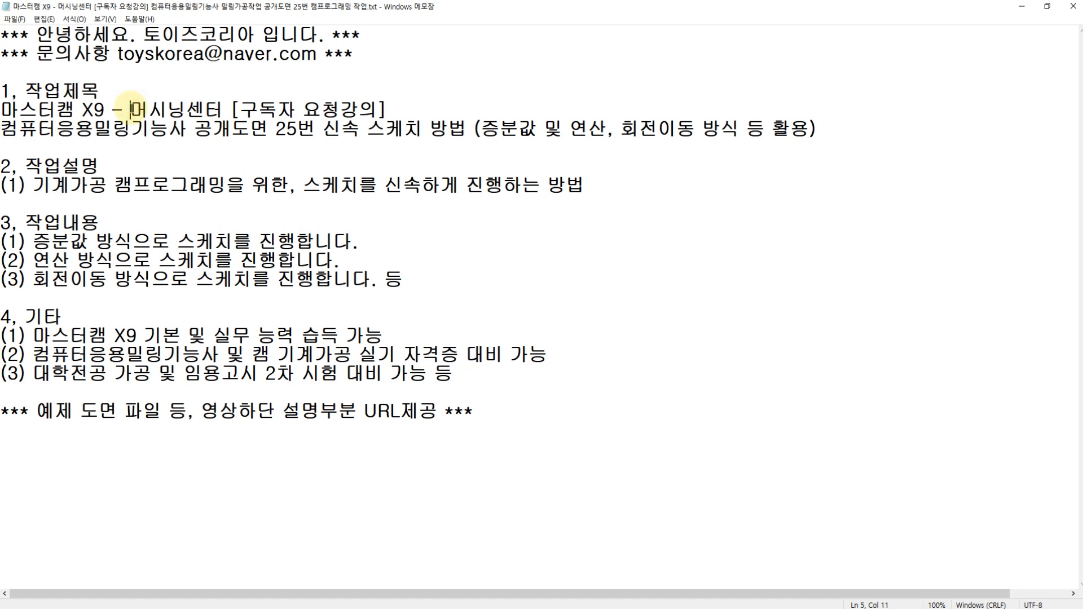
{"action": "left_click_drag", "start_coordinate": [6, 130], "coordinate": [313, 131]}
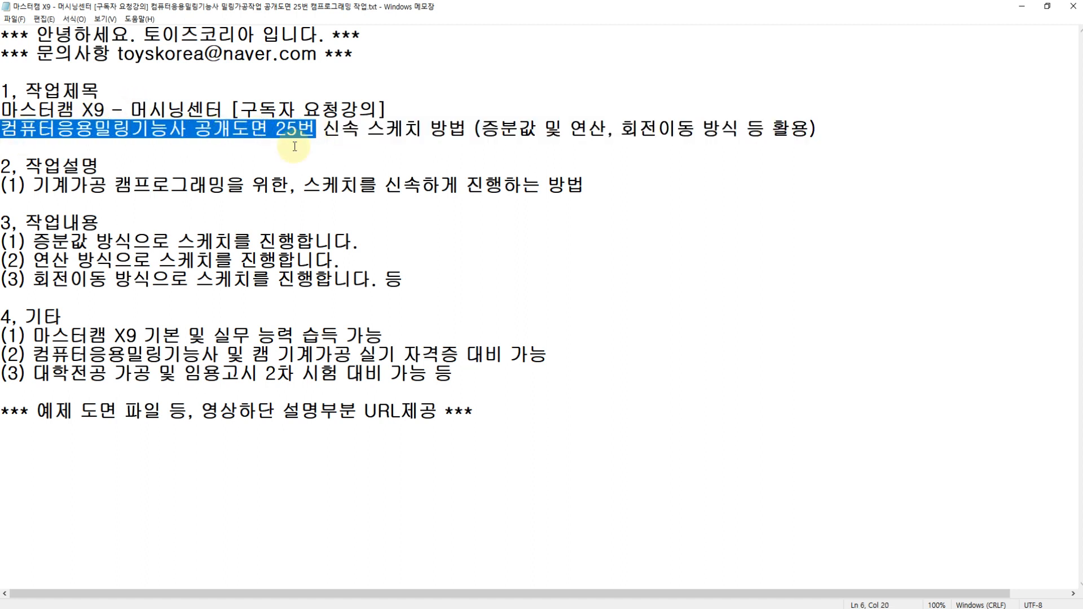
Switch to the No. 25 milling drawing in Acrobat Reader and show its plan and section views at 95% zoom.
{"action": "left_click", "coordinate": [344, 608]}
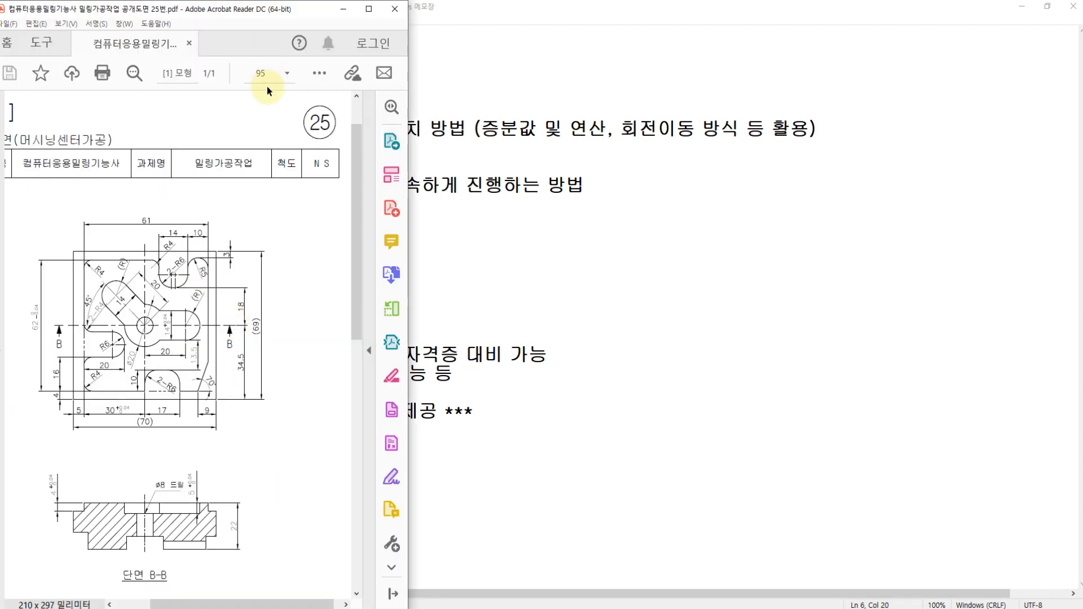
{"action": "key", "text": "Return"}
{"action": "scroll", "coordinate": [211, 394], "scroll_direction": "down", "scroll_amount": 3}
{"action": "scroll", "coordinate": [211, 405], "scroll_direction": "down", "scroll_amount": 2}
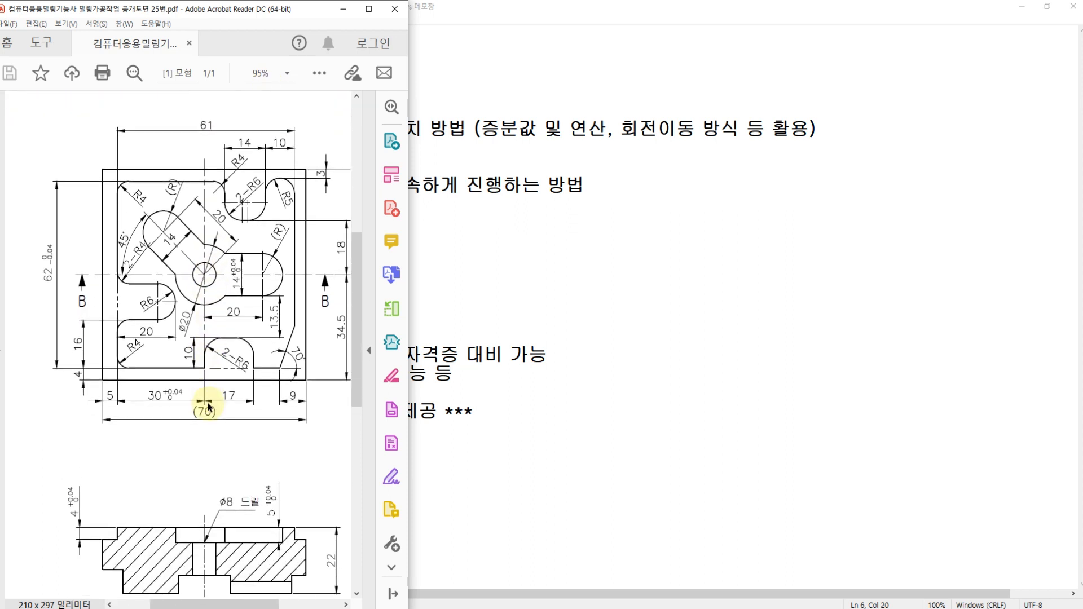
{"action": "mouse_move", "coordinate": [181, 605]}
{"action": "left_mouse_down"}
{"action": "mouse_move", "coordinate": [192, 605]}
{"action": "mouse_move", "coordinate": [191, 587]}
{"action": "left_mouse_up"}
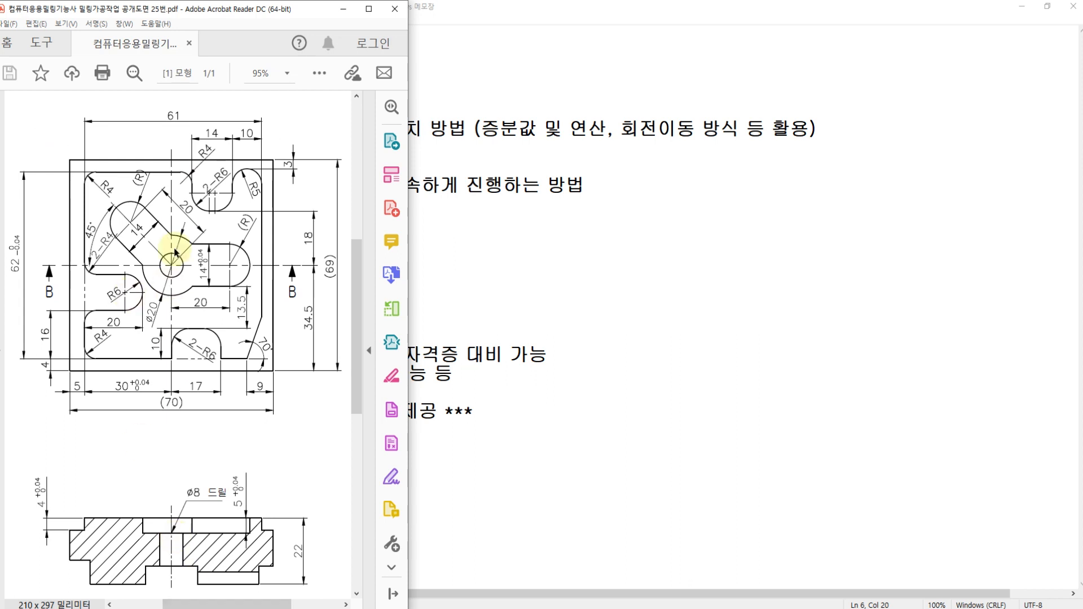
Bring up Mastercam beside the drawing and examine the 4 and 5 depths, the outer square, the stepped contour and the central pocket.
{"action": "left_click", "coordinate": [395, 608]}
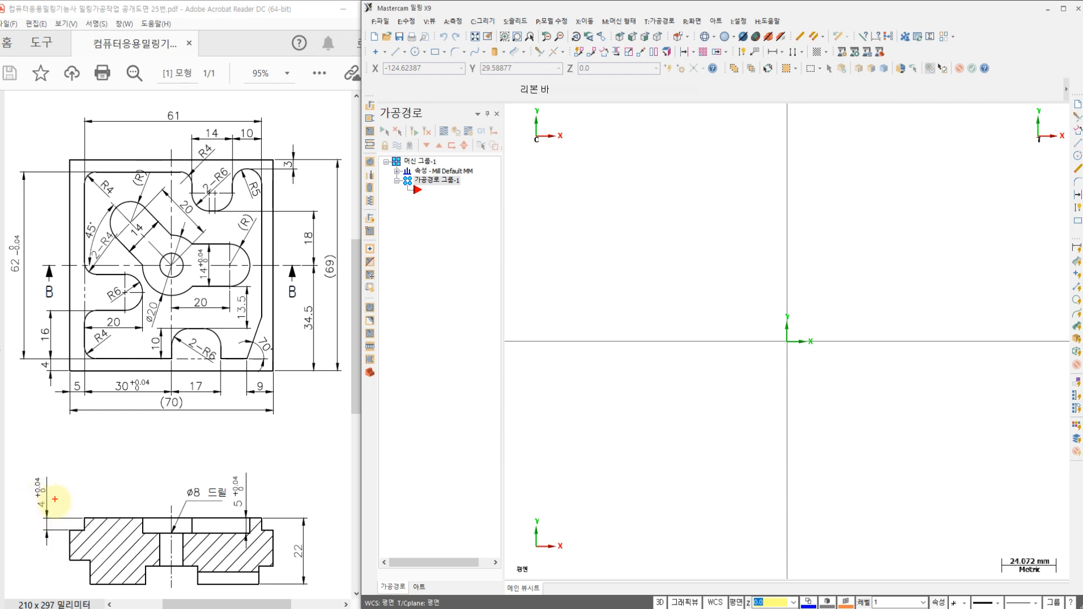
{"action": "mouse_move", "coordinate": [55, 498]}
{"action": "left_mouse_down"}
{"action": "mouse_move", "coordinate": [30, 500]}
{"action": "mouse_move", "coordinate": [51, 521]}
{"action": "left_mouse_up"}
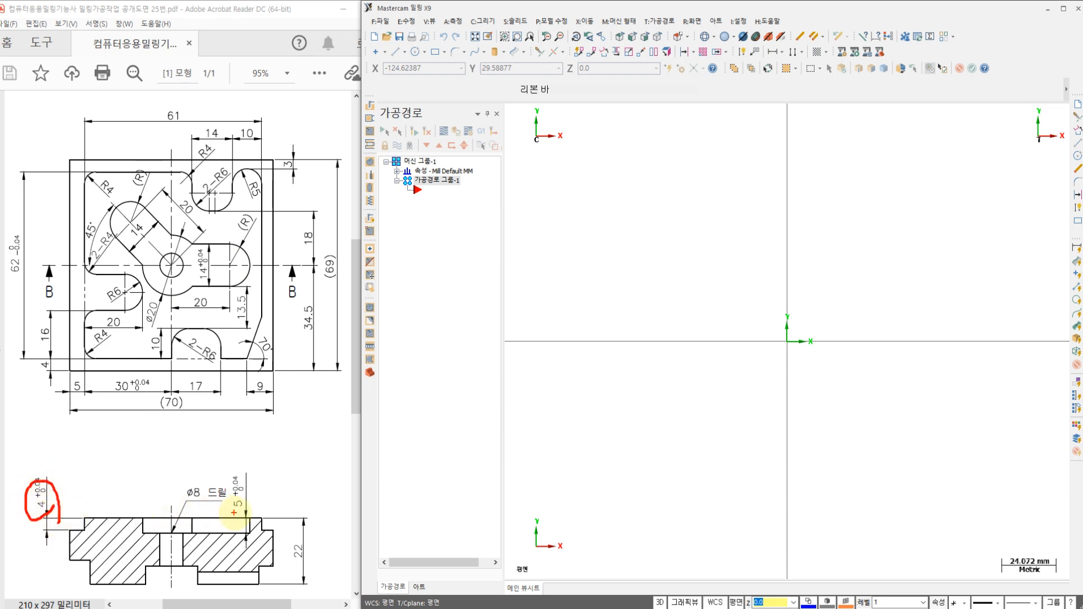
{"action": "mouse_move", "coordinate": [255, 530]}
{"action": "left_mouse_down"}
{"action": "mouse_move", "coordinate": [231, 486]}
{"action": "mouse_move", "coordinate": [249, 520]}
{"action": "left_mouse_up"}
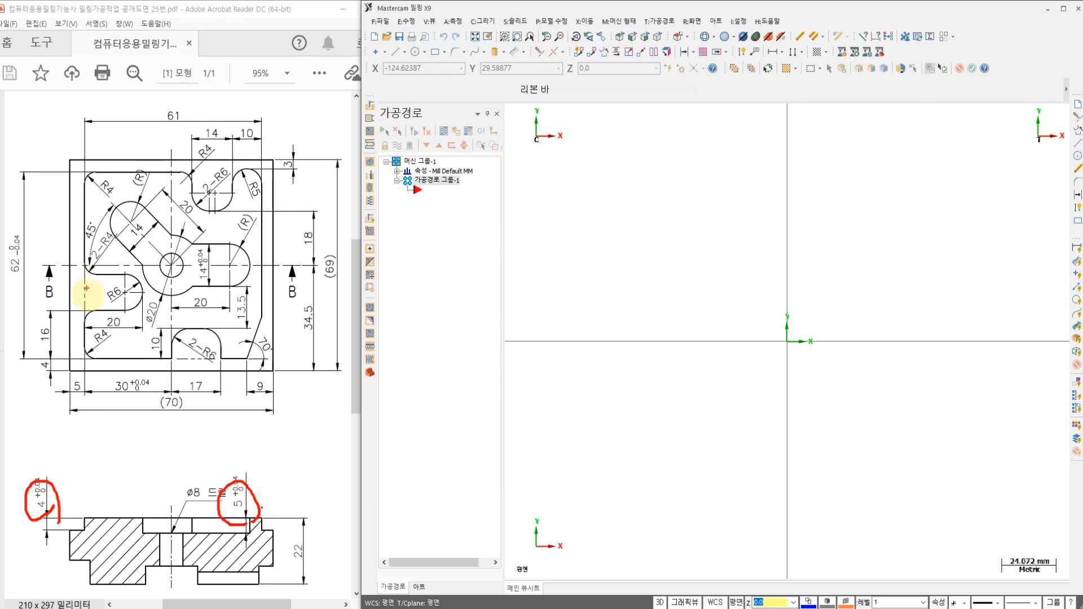
{"action": "mouse_move", "coordinate": [68, 366]}
{"action": "left_mouse_down"}
{"action": "mouse_move", "coordinate": [74, 175]}
{"action": "mouse_move", "coordinate": [169, 147]}
{"action": "mouse_move", "coordinate": [273, 153]}
{"action": "mouse_move", "coordinate": [279, 330]}
{"action": "mouse_move", "coordinate": [223, 375]}
{"action": "mouse_move", "coordinate": [50, 373]}
{"action": "mouse_move", "coordinate": [87, 353]}
{"action": "mouse_move", "coordinate": [110, 309]}
{"action": "mouse_move", "coordinate": [115, 271]}
{"action": "mouse_move", "coordinate": [90, 194]}
{"action": "mouse_move", "coordinate": [167, 168]}
{"action": "left_mouse_up"}
{"action": "mouse_move", "coordinate": [244, 177]}
{"action": "left_mouse_down"}
{"action": "mouse_move", "coordinate": [262, 265]}
{"action": "mouse_move", "coordinate": [248, 339]}
{"action": "mouse_move", "coordinate": [99, 362]}
{"action": "left_mouse_up"}
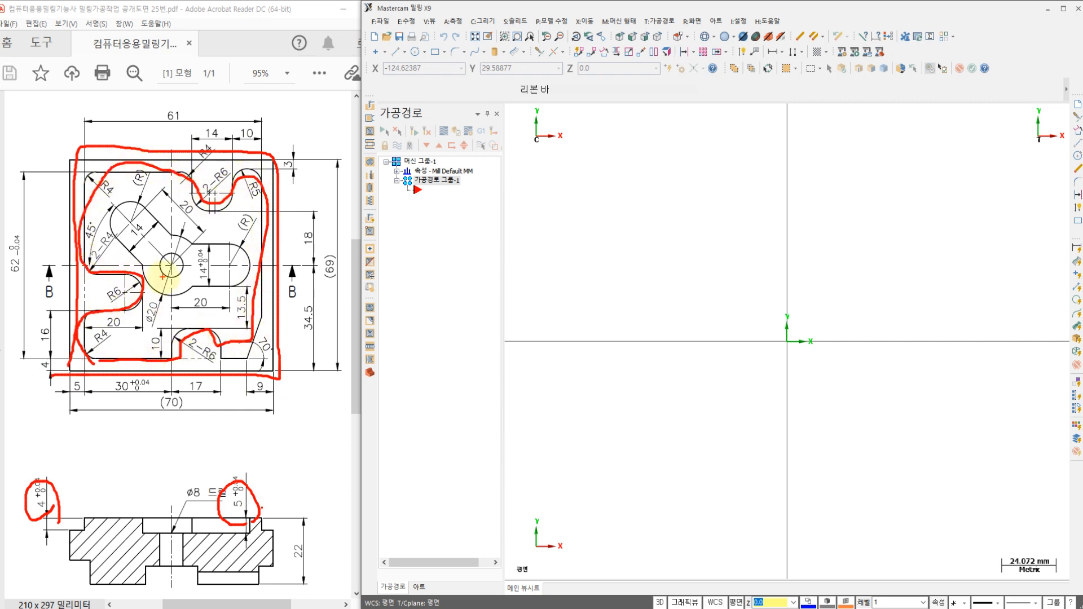
{"action": "mouse_move", "coordinate": [171, 291]}
{"action": "left_mouse_down"}
{"action": "mouse_move", "coordinate": [233, 266]}
{"action": "mouse_move", "coordinate": [178, 242]}
{"action": "left_mouse_up"}
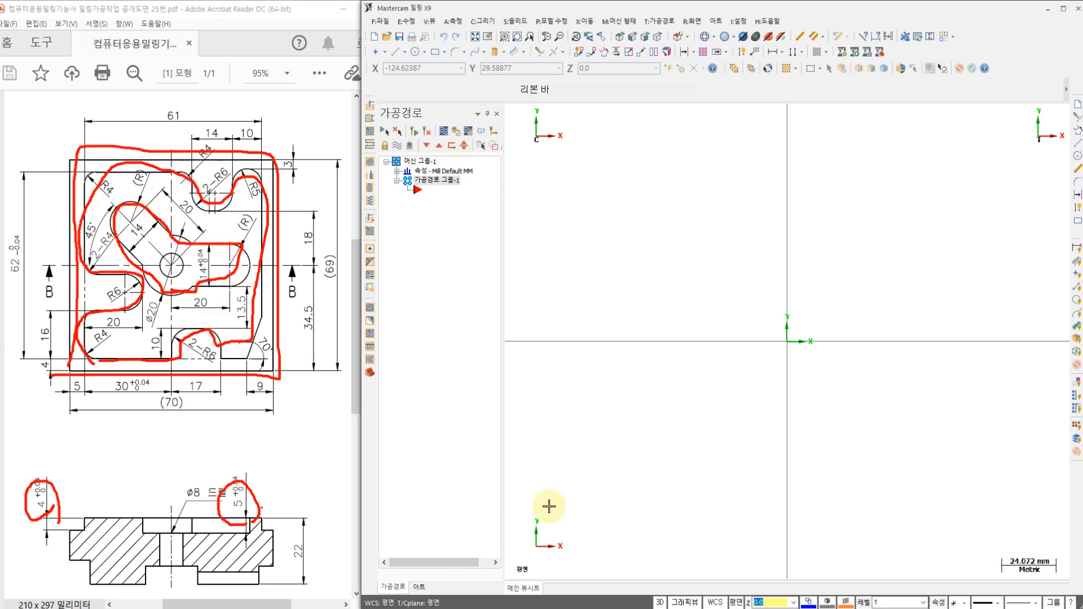
{"action": "key", "text": "Escape"}
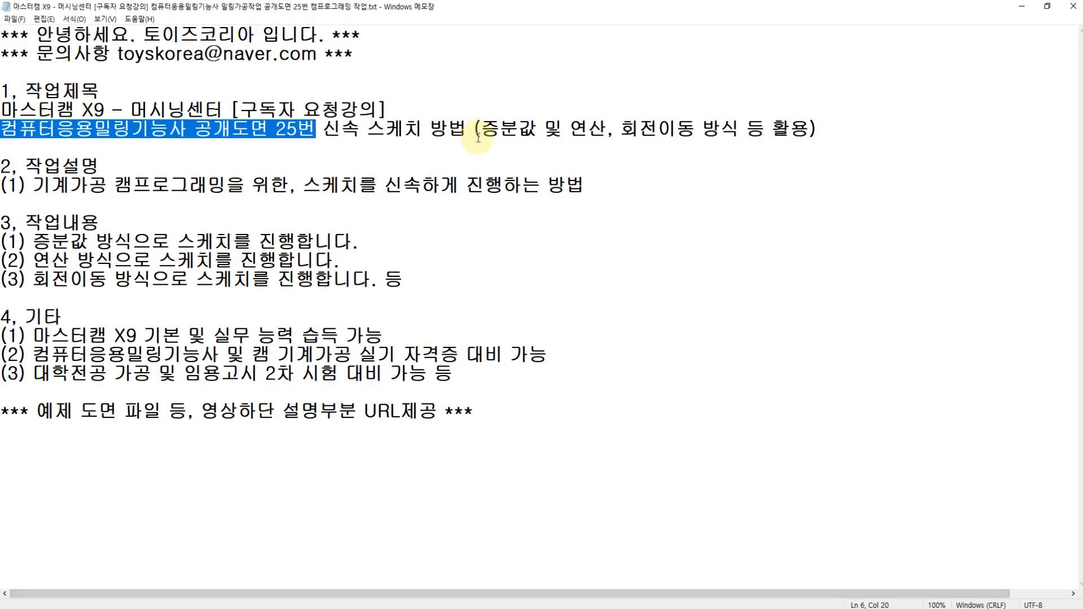
Recheck the sketching methods named in the Notepad lesson title, and return to Mastercam.
{"action": "left_click", "coordinate": [480, 132]}
{"action": "left_click_drag", "start_coordinate": [479, 132], "coordinate": [727, 126]}
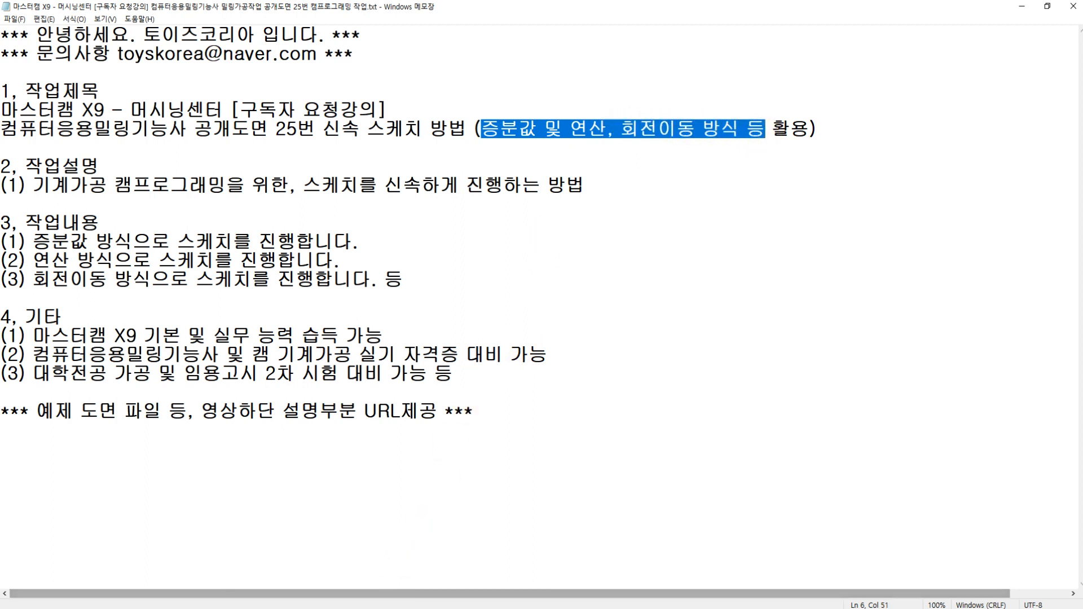
{"action": "left_click", "coordinate": [391, 608]}
{"action": "left_click", "coordinate": [393, 608]}
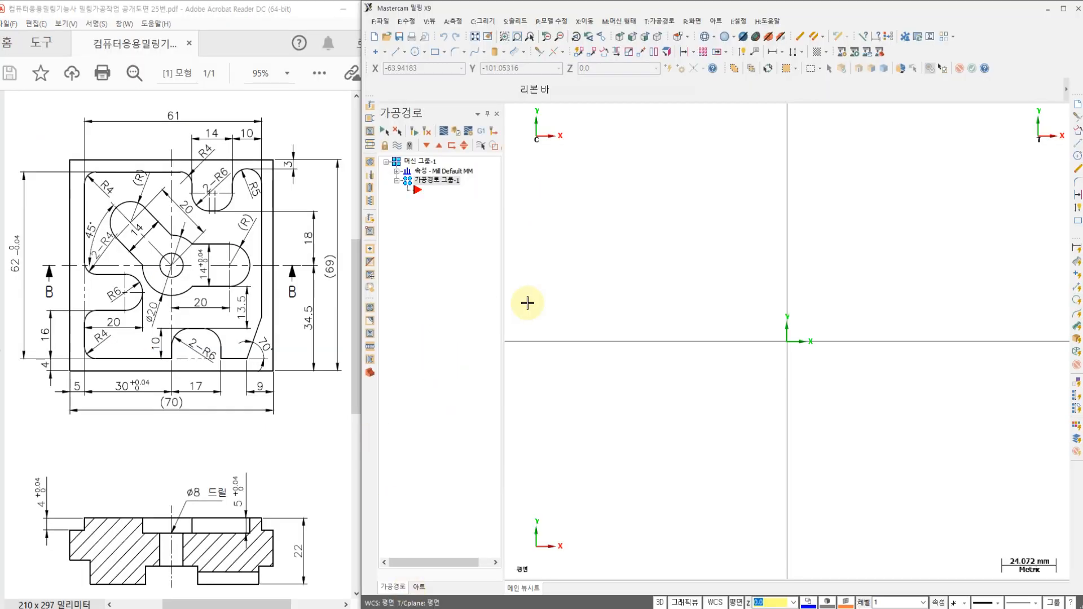
{"action": "left_click", "coordinate": [641, 276]}
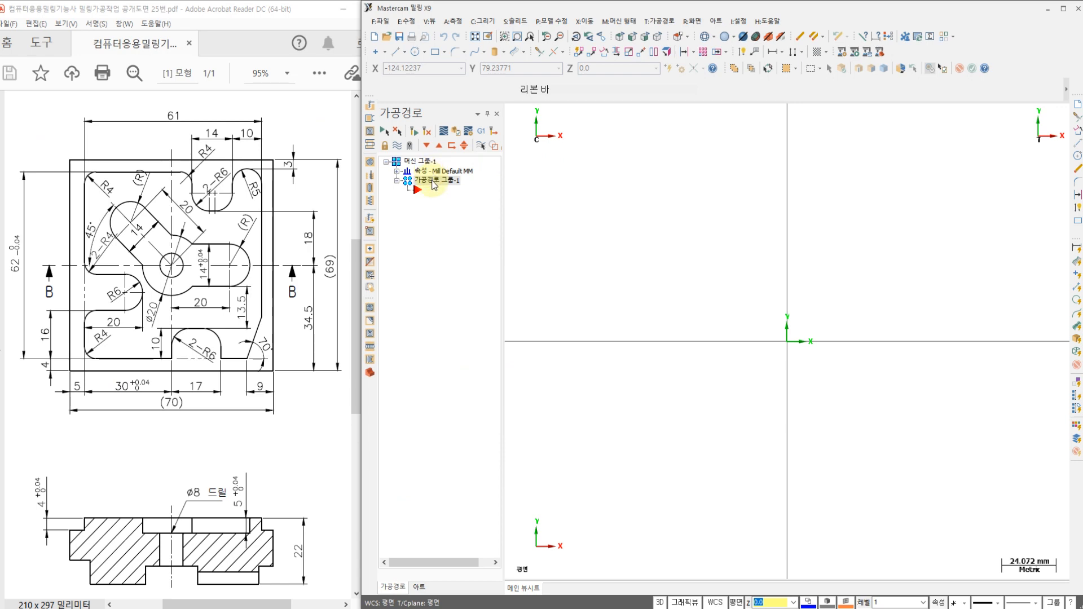
Examine the machine group and its Mill Default MM properties in the toolpath manager.
{"action": "key", "text": "ctrl+1"}
{"action": "left_click", "coordinate": [432, 181]}
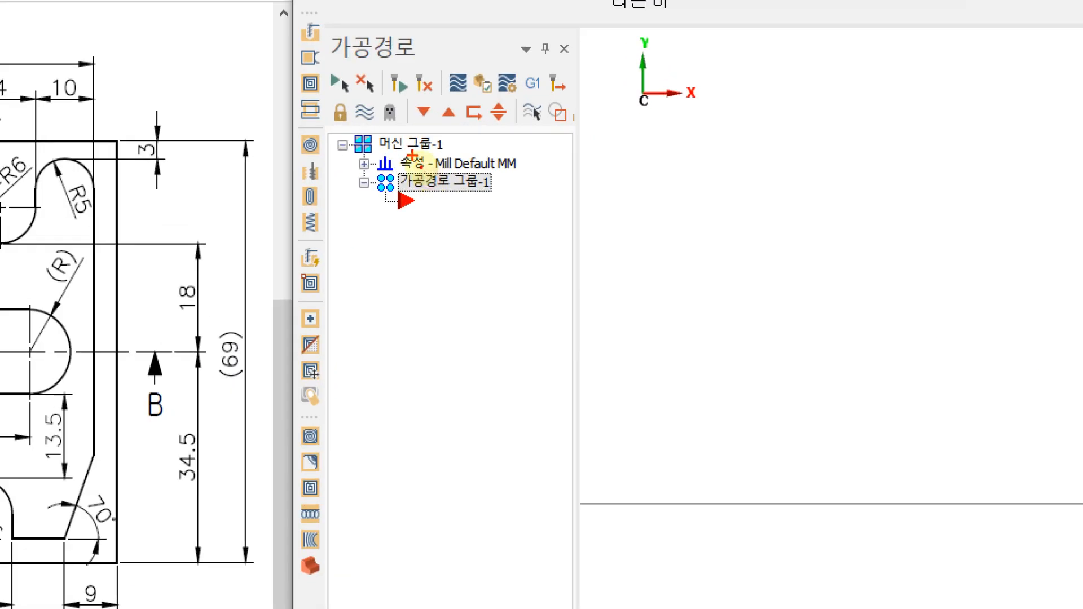
{"action": "mouse_move", "coordinate": [412, 158]}
{"action": "left_mouse_down"}
{"action": "mouse_move", "coordinate": [332, 104]}
{"action": "mouse_move", "coordinate": [456, 140]}
{"action": "mouse_move", "coordinate": [411, 169]}
{"action": "mouse_move", "coordinate": [451, 194]}
{"action": "mouse_move", "coordinate": [420, 129]}
{"action": "mouse_move", "coordinate": [432, 194]}
{"action": "mouse_move", "coordinate": [454, 138]}
{"action": "mouse_move", "coordinate": [445, 128]}
{"action": "left_mouse_up"}
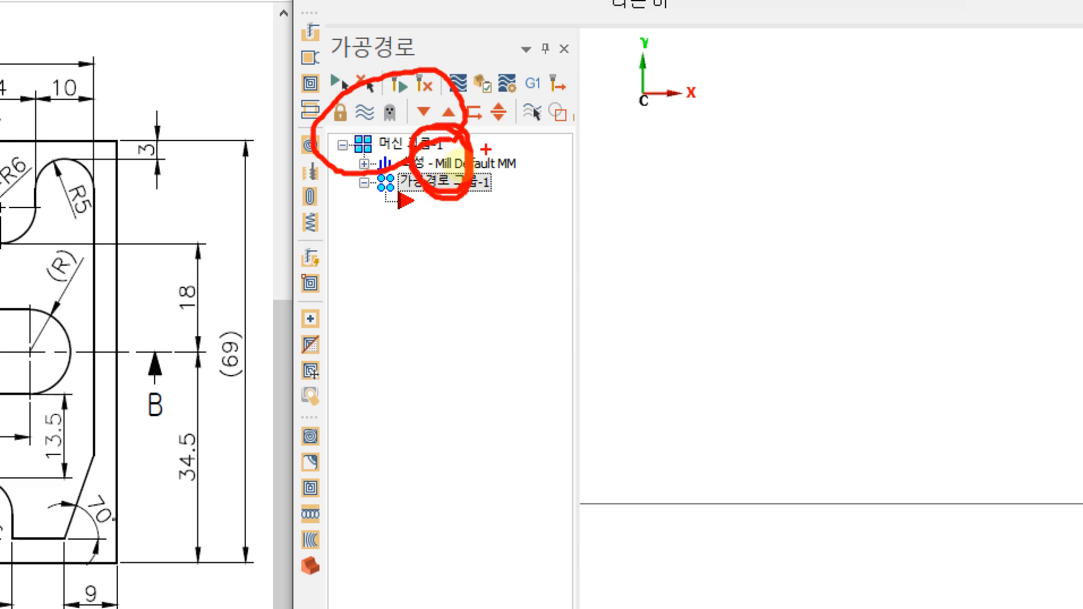
{"action": "mouse_move", "coordinate": [528, 149]}
{"action": "left_mouse_down"}
{"action": "mouse_move", "coordinate": [538, 179]}
{"action": "mouse_move", "coordinate": [555, 142]}
{"action": "left_mouse_up"}
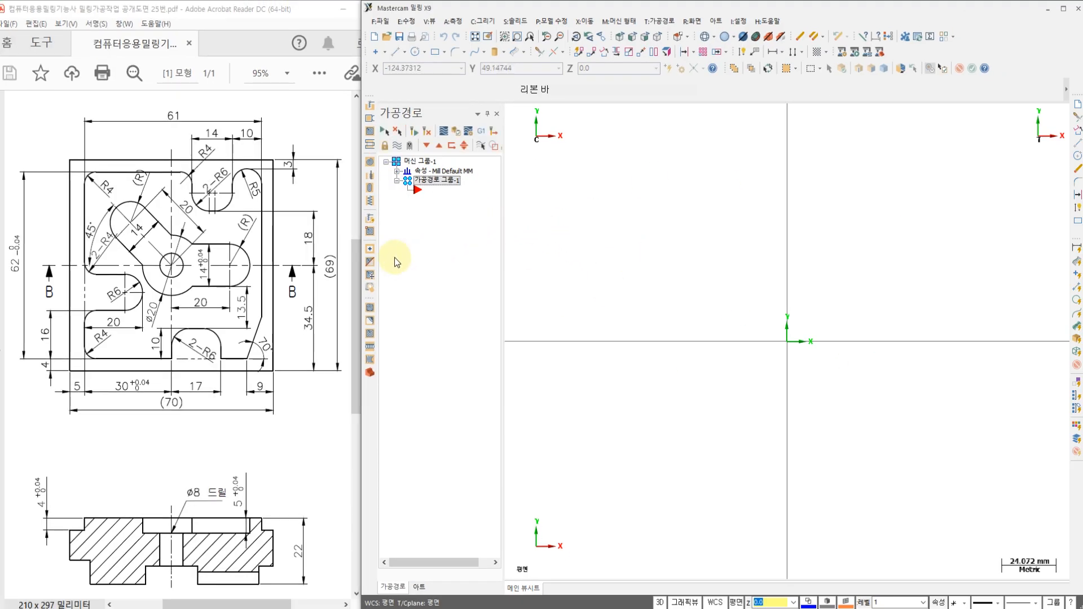
Compare the Mastercam origin with the lower-left corner of the part outline in the drawing as the sketch reference point.
{"action": "middle_click_drag", "start_coordinate": [752, 307], "coordinate": [680, 320]}
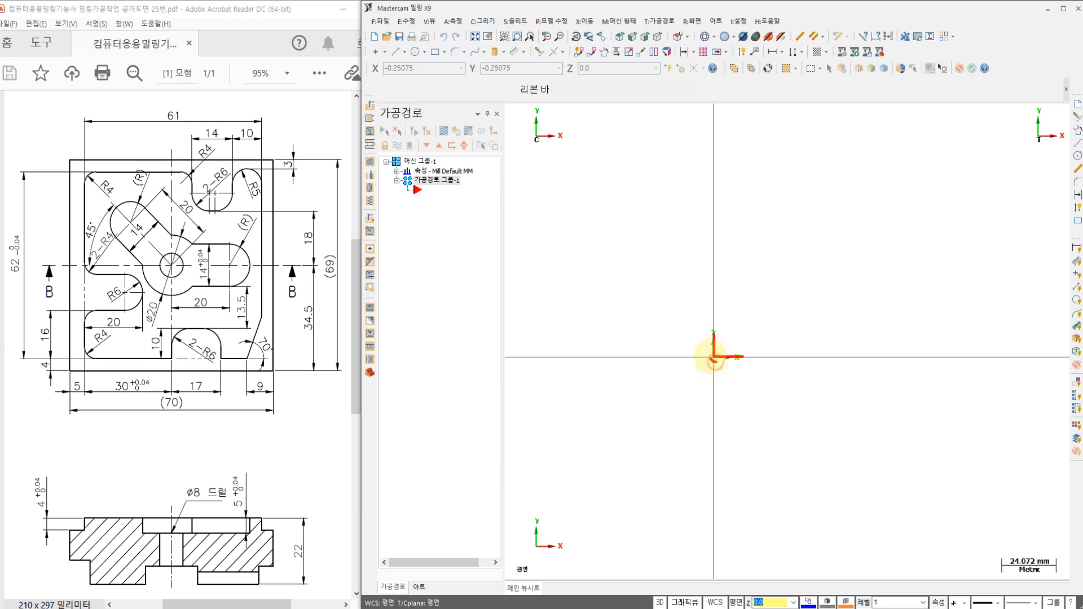
{"action": "mouse_move", "coordinate": [714, 354]}
{"action": "left_mouse_down"}
{"action": "mouse_move", "coordinate": [717, 229]}
{"action": "mouse_move", "coordinate": [749, 168]}
{"action": "mouse_move", "coordinate": [872, 241]}
{"action": "mouse_move", "coordinate": [868, 357]}
{"action": "mouse_move", "coordinate": [724, 359]}
{"action": "left_mouse_up"}
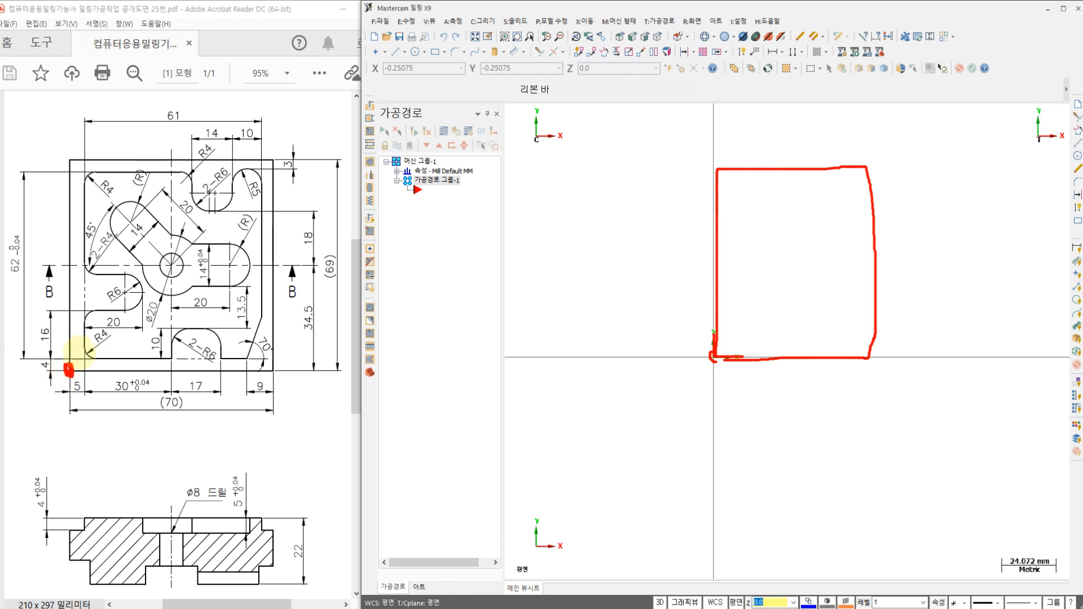
{"action": "mouse_move", "coordinate": [66, 166]}
{"action": "left_mouse_down"}
{"action": "mouse_move", "coordinate": [65, 150]}
{"action": "mouse_move", "coordinate": [74, 160]}
{"action": "left_mouse_up"}
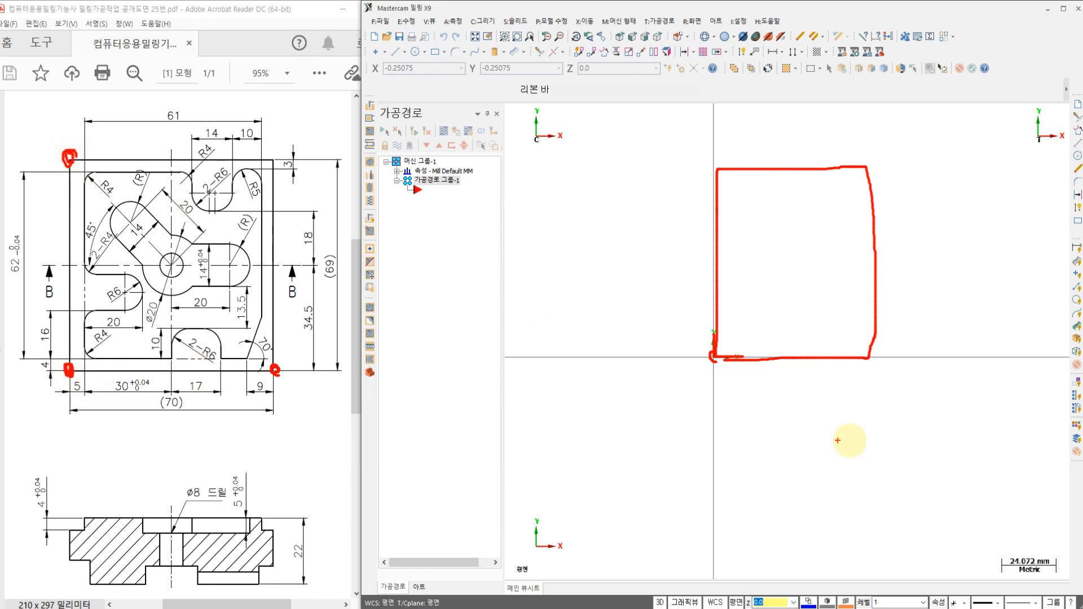
{"action": "mouse_move", "coordinate": [712, 360]}
{"action": "left_mouse_down"}
{"action": "mouse_move", "coordinate": [708, 430]}
{"action": "mouse_move", "coordinate": [773, 519]}
{"action": "mouse_move", "coordinate": [908, 432]}
{"action": "mouse_move", "coordinate": [823, 357]}
{"action": "mouse_move", "coordinate": [736, 355]}
{"action": "left_mouse_up"}
{"action": "key", "text": "ctrl+z"}
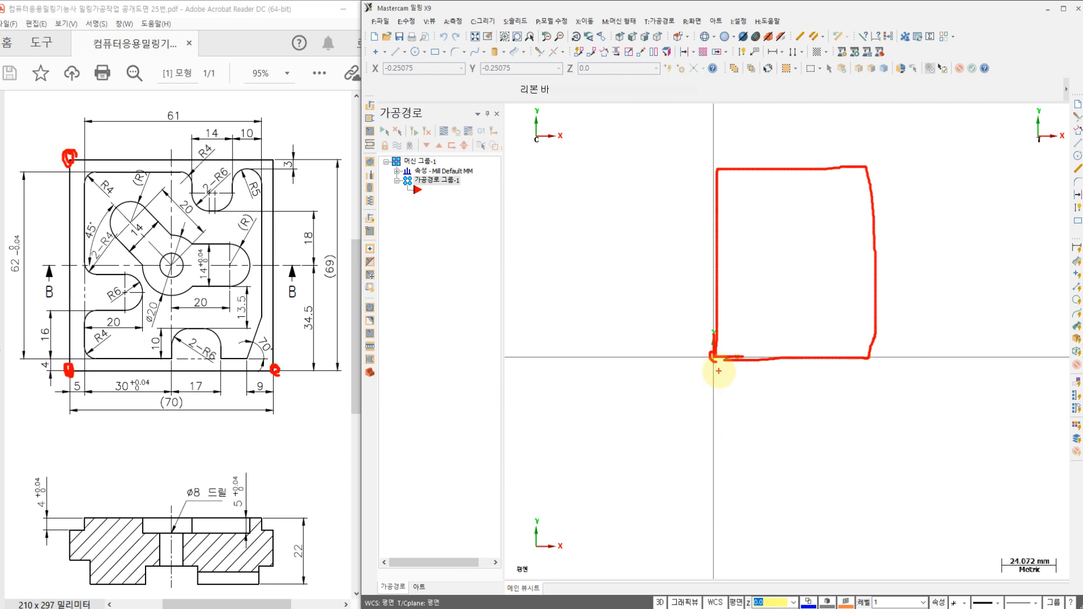
{"action": "key", "text": "ctrl+z"}
{"action": "key", "text": "ctrl+z"}
{"action": "key", "text": "ctrl+z"}
{"action": "key", "text": "ctrl+z"}
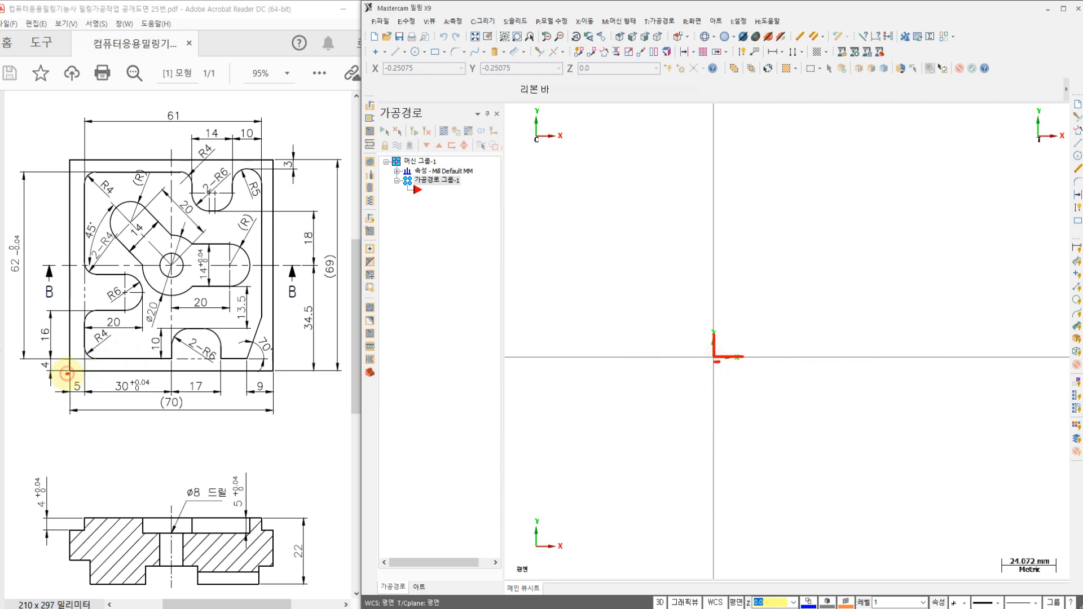
{"action": "mouse_move", "coordinate": [67, 373]}
{"action": "left_mouse_down"}
{"action": "mouse_move", "coordinate": [270, 366]}
{"action": "mouse_move", "coordinate": [275, 152]}
{"action": "mouse_move", "coordinate": [111, 154]}
{"action": "mouse_move", "coordinate": [58, 265]}
{"action": "mouse_move", "coordinate": [60, 365]}
{"action": "left_mouse_up"}
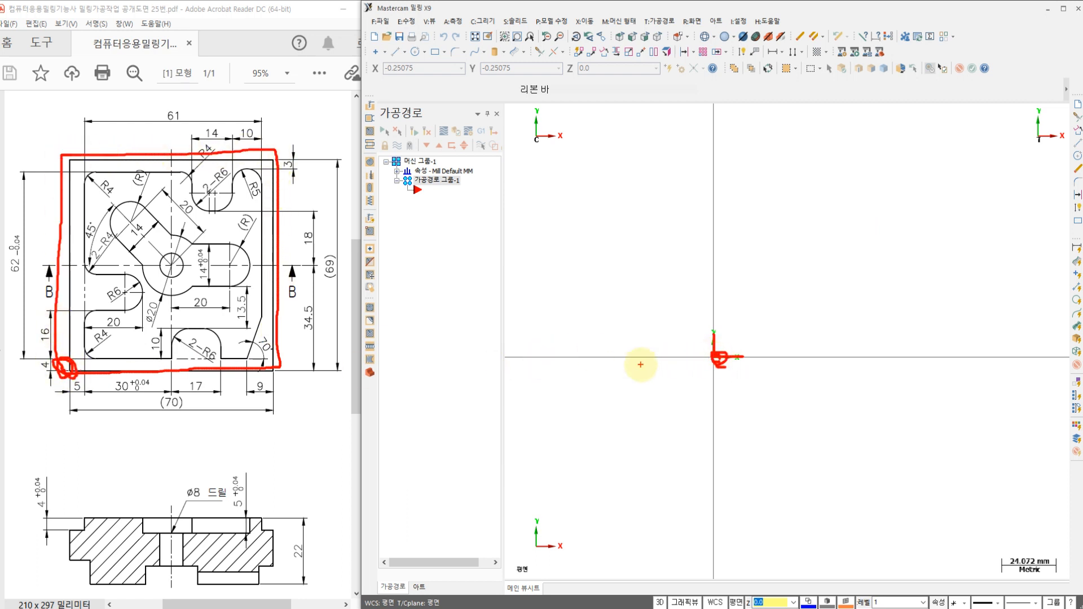
{"action": "key", "text": "Escape"}
Draw a freehand rectangle about 97 by 85 mm, extending upward and rightward from the origin.
{"action": "middle_click_drag", "start_coordinate": [665, 335], "coordinate": [648, 332]}
{"action": "mouse_move", "coordinate": [766, 329]}
{"action": "middle_mouse_down"}
{"action": "mouse_move", "coordinate": [677, 368]}
{"action": "mouse_move", "coordinate": [734, 317]}
{"action": "mouse_move", "coordinate": [748, 321]}
{"action": "mouse_move", "coordinate": [667, 338]}
{"action": "middle_mouse_up"}
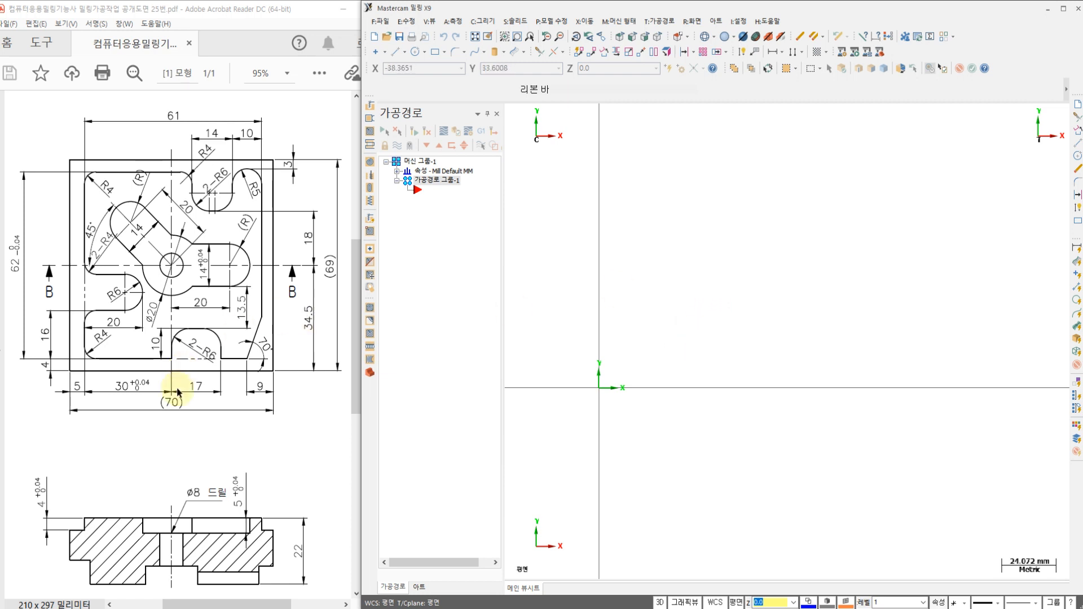
{"action": "left_click", "coordinate": [436, 53]}
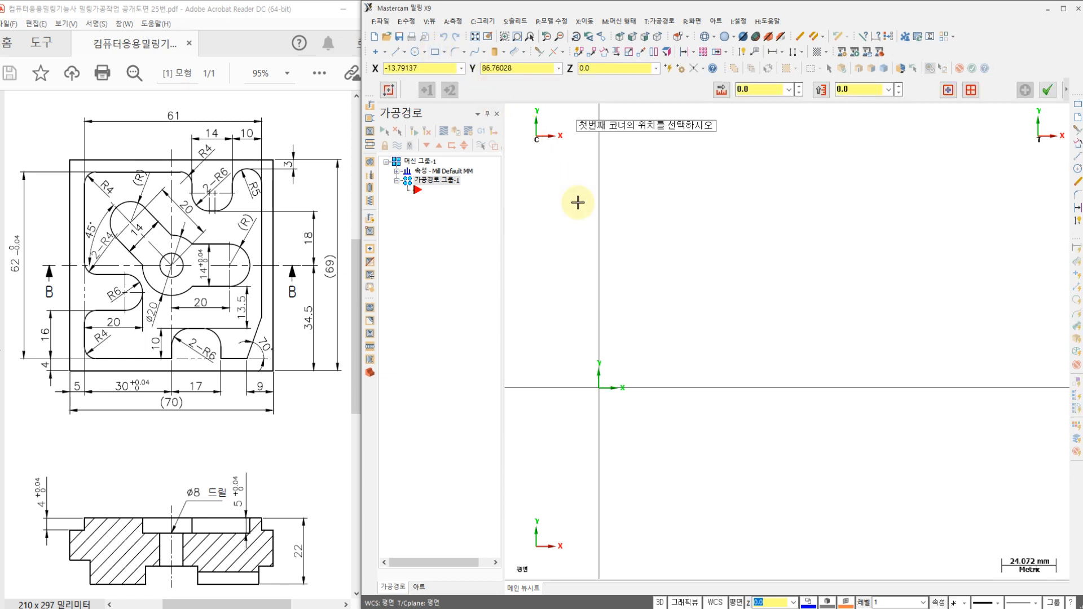
{"action": "left_click", "coordinate": [600, 388]}
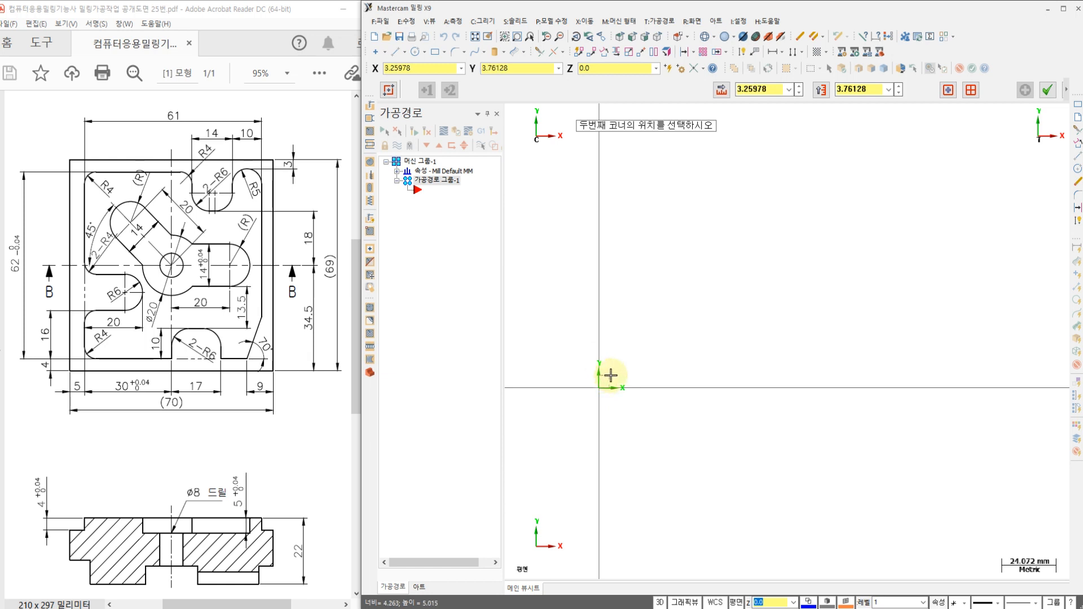
{"action": "left_click", "coordinate": [817, 190]}
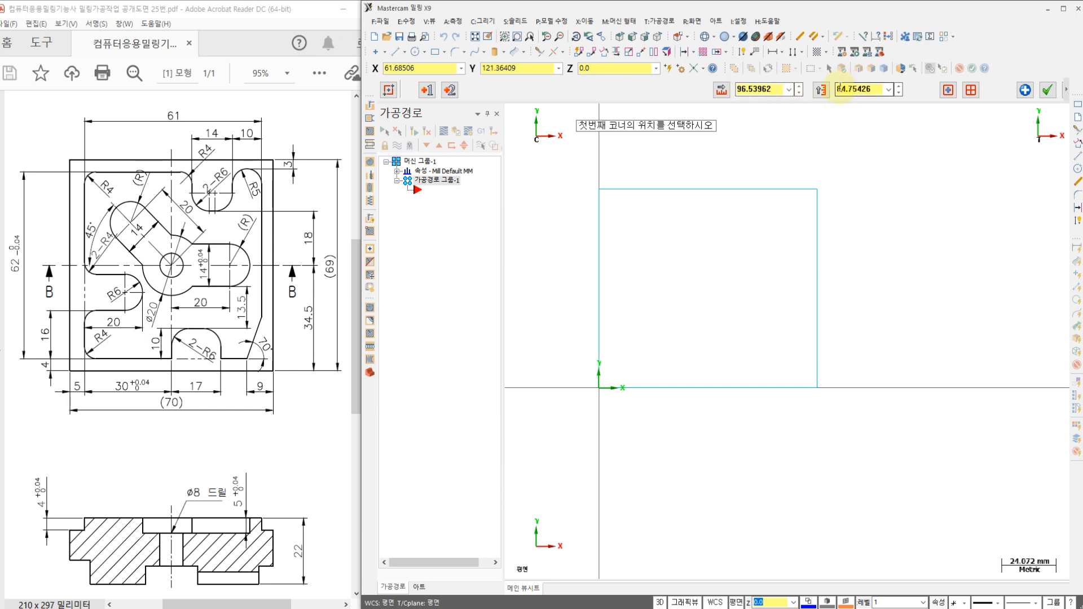
Examine the rectangle's width and height values and the two options for accepting it.
{"action": "mouse_move", "coordinate": [748, 110]}
{"action": "left_mouse_down"}
{"action": "mouse_move", "coordinate": [763, 78]}
{"action": "mouse_move", "coordinate": [747, 110]}
{"action": "left_mouse_up"}
{"action": "mouse_move", "coordinate": [601, 391]}
{"action": "left_mouse_down"}
{"action": "mouse_move", "coordinate": [651, 411]}
{"action": "mouse_move", "coordinate": [772, 410]}
{"action": "mouse_move", "coordinate": [811, 386]}
{"action": "mouse_move", "coordinate": [853, 259]}
{"action": "mouse_move", "coordinate": [819, 196]}
{"action": "left_mouse_up"}
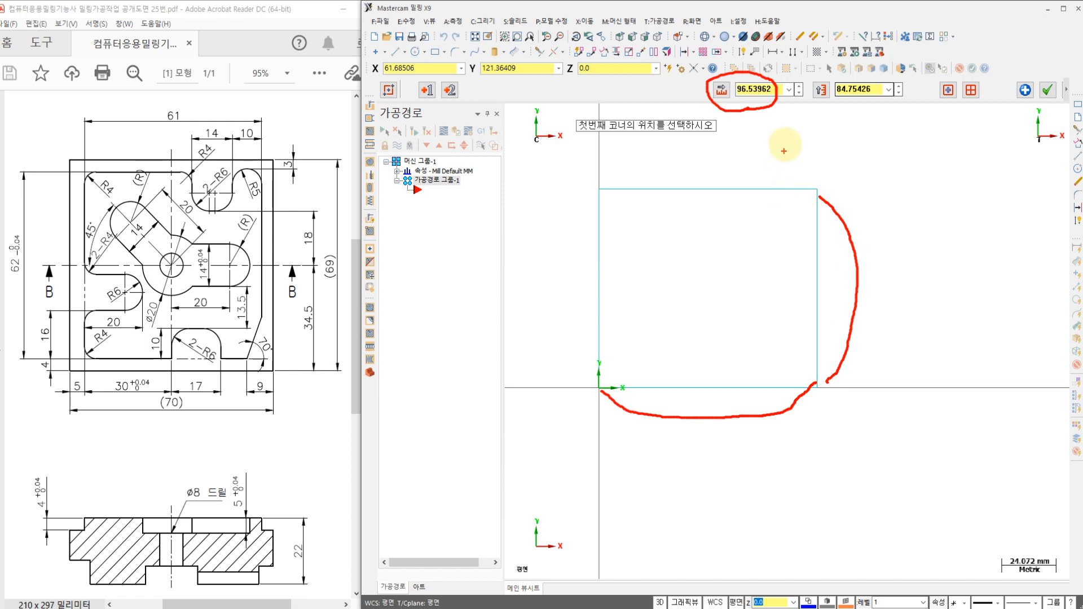
{"action": "left_click_drag", "start_coordinate": [1021, 115], "coordinate": [1039, 111]}
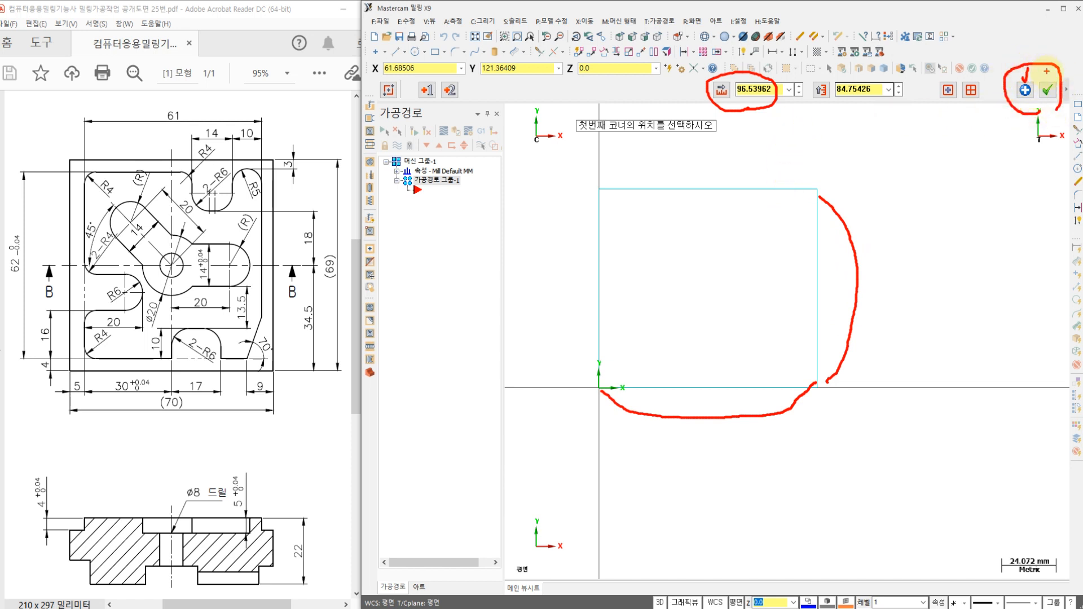
{"action": "left_click_drag", "start_coordinate": [1052, 104], "coordinate": [1024, 108]}
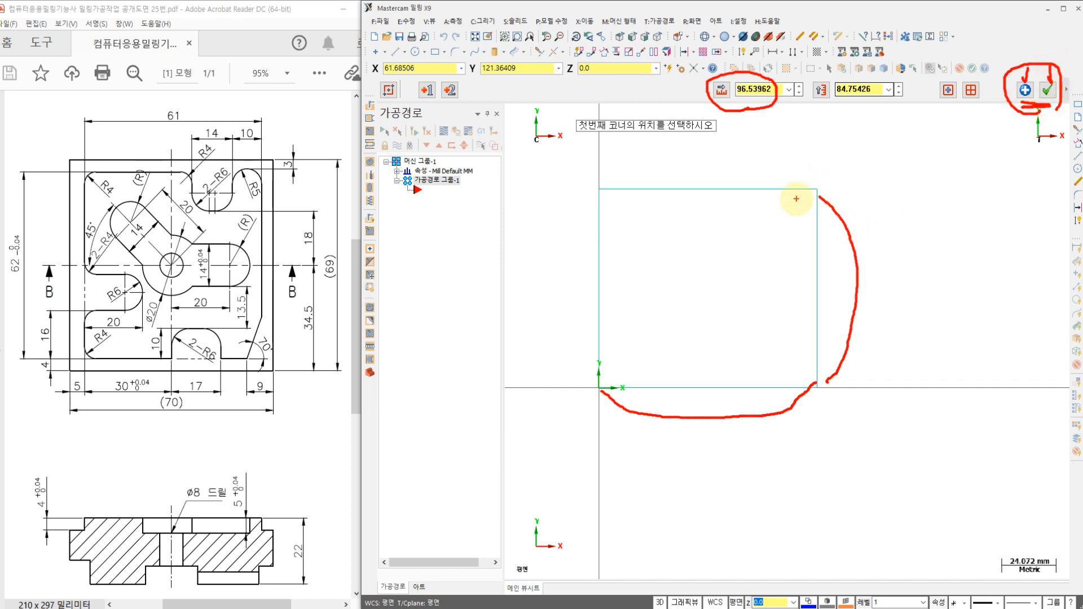
{"action": "key", "text": "Escape"}
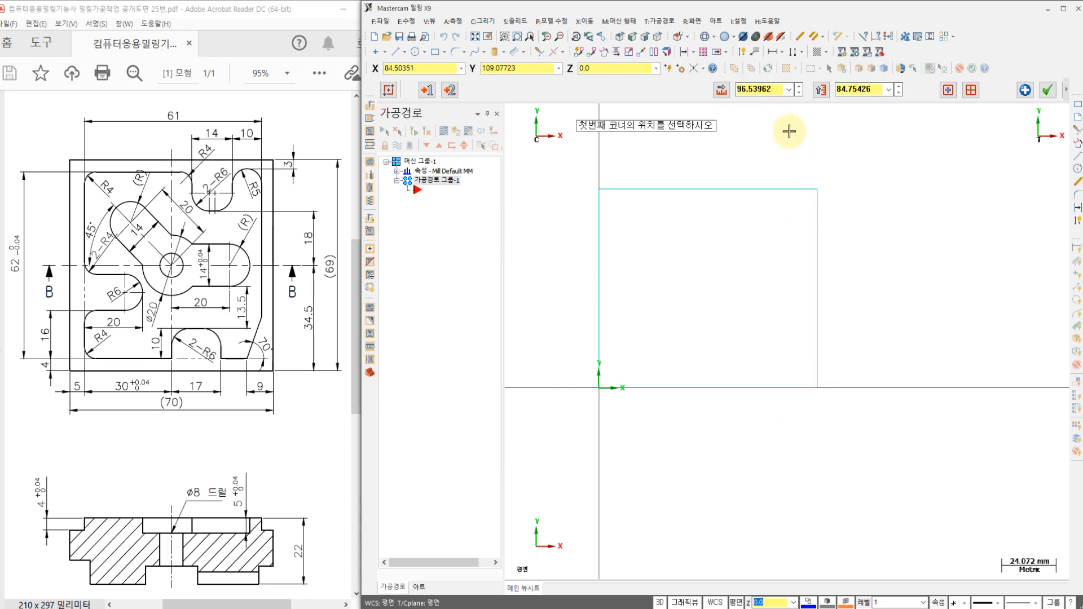
Set the rectangle's width to 70 mm and its height to 69 mm, and accept it.
{"action": "double_click", "coordinate": [775, 89]}
{"action": "type", "text": "70"}
{"action": "key", "text": "Return"}
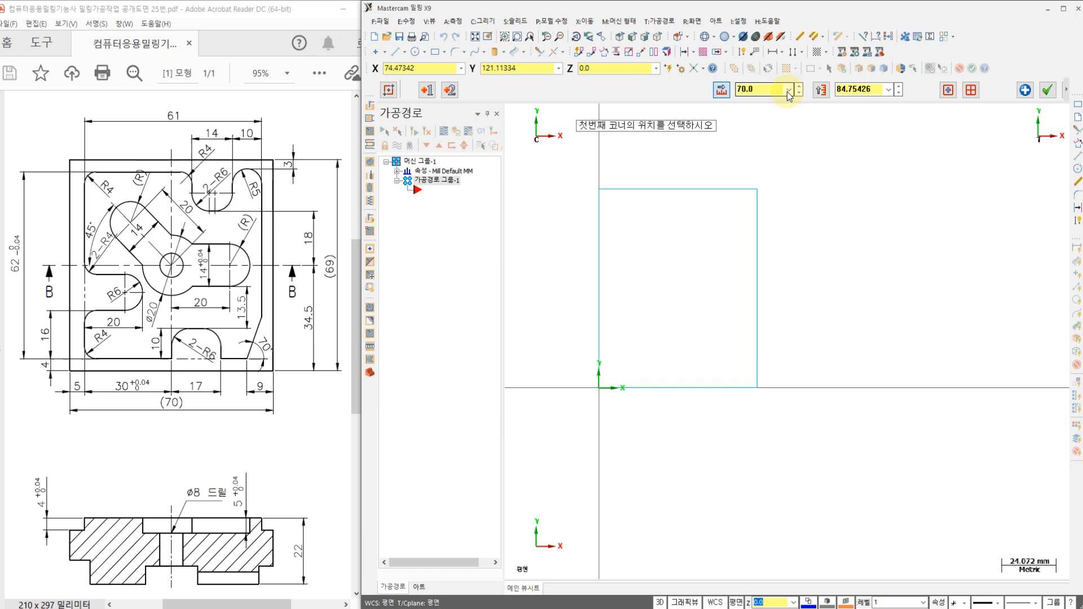
{"action": "double_click", "coordinate": [848, 90]}
{"action": "key", "text": "Return"}
{"action": "scroll", "coordinate": [581, 291], "scroll_direction": "up", "scroll_amount": 1}
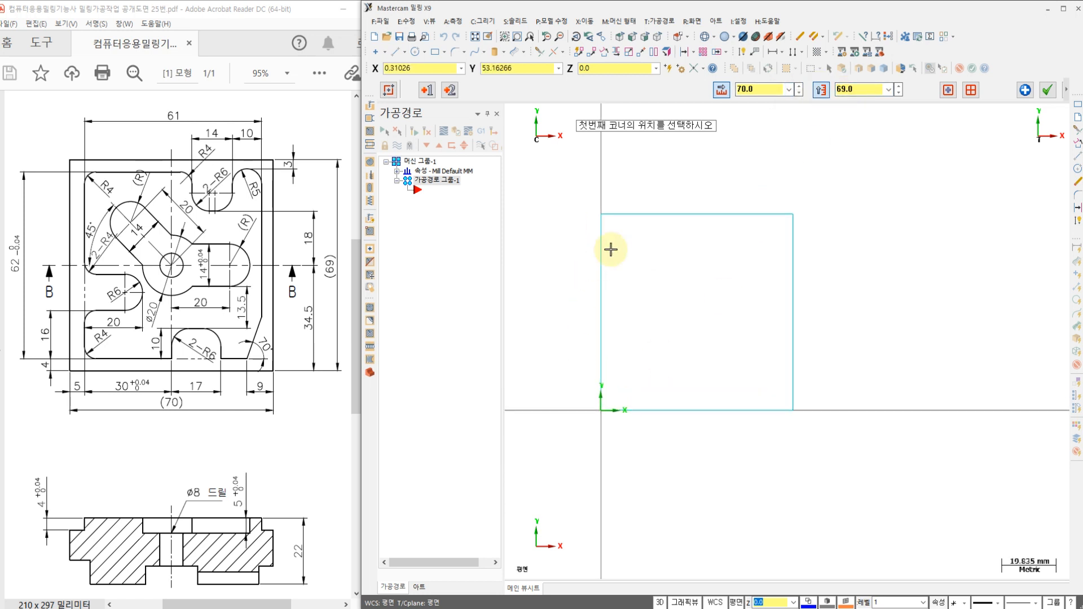
{"action": "scroll", "coordinate": [610, 249], "scroll_direction": "up", "scroll_amount": 2}
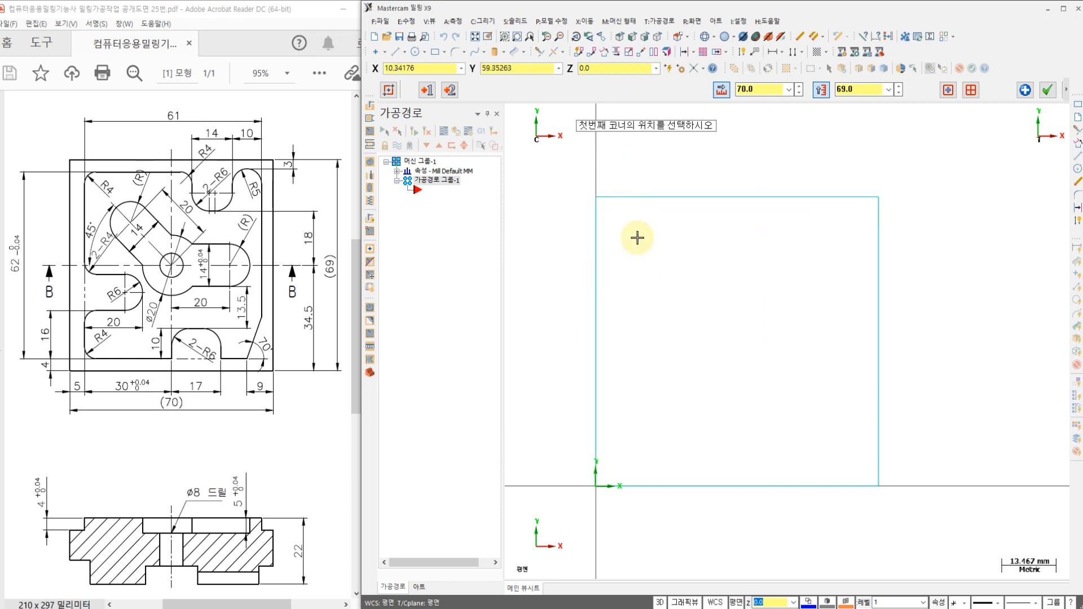
{"action": "left_click", "coordinate": [1048, 92]}
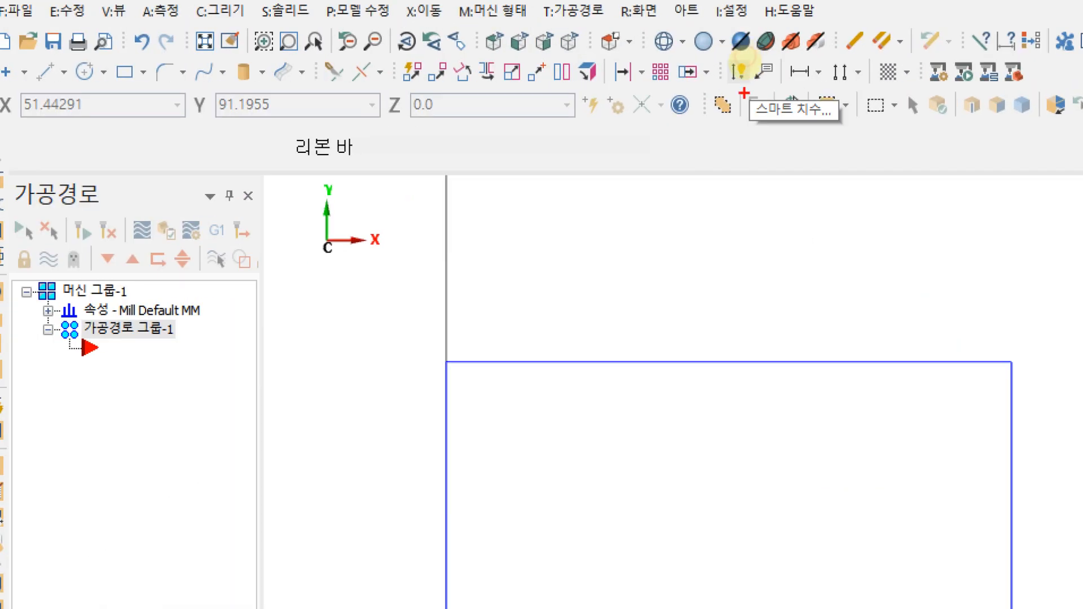
Dimension the rectangle's bottom and right edges with Smart Dimension to check its size.
{"action": "mouse_move", "coordinate": [744, 93]}
{"action": "left_mouse_down"}
{"action": "mouse_move", "coordinate": [712, 62]}
{"action": "mouse_move", "coordinate": [751, 55]}
{"action": "mouse_move", "coordinate": [747, 100]}
{"action": "mouse_move", "coordinate": [829, 125]}
{"action": "left_mouse_up"}
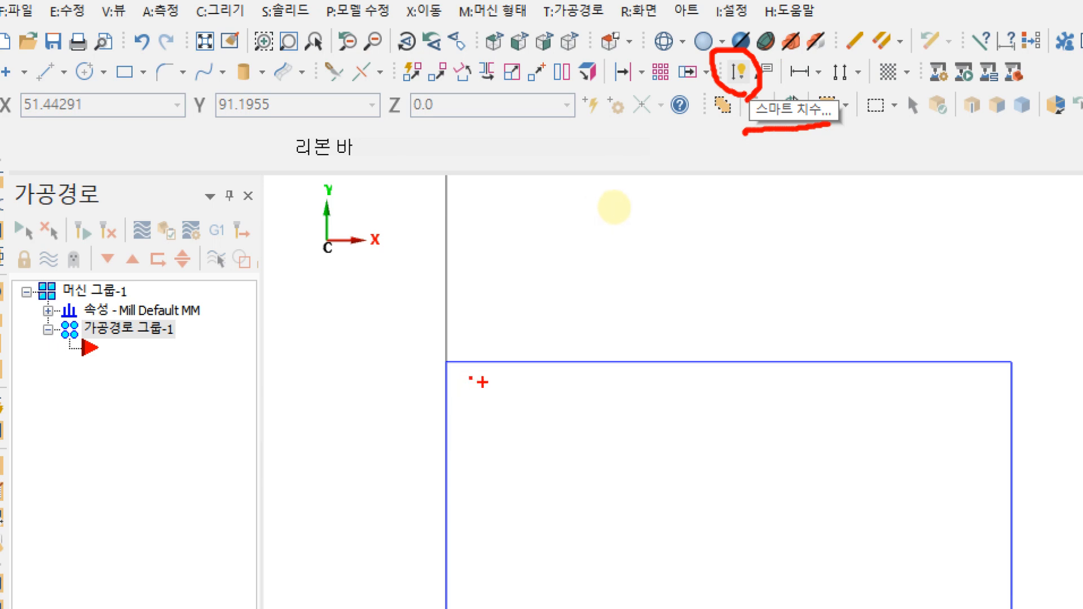
{"action": "key", "text": "Escape"}
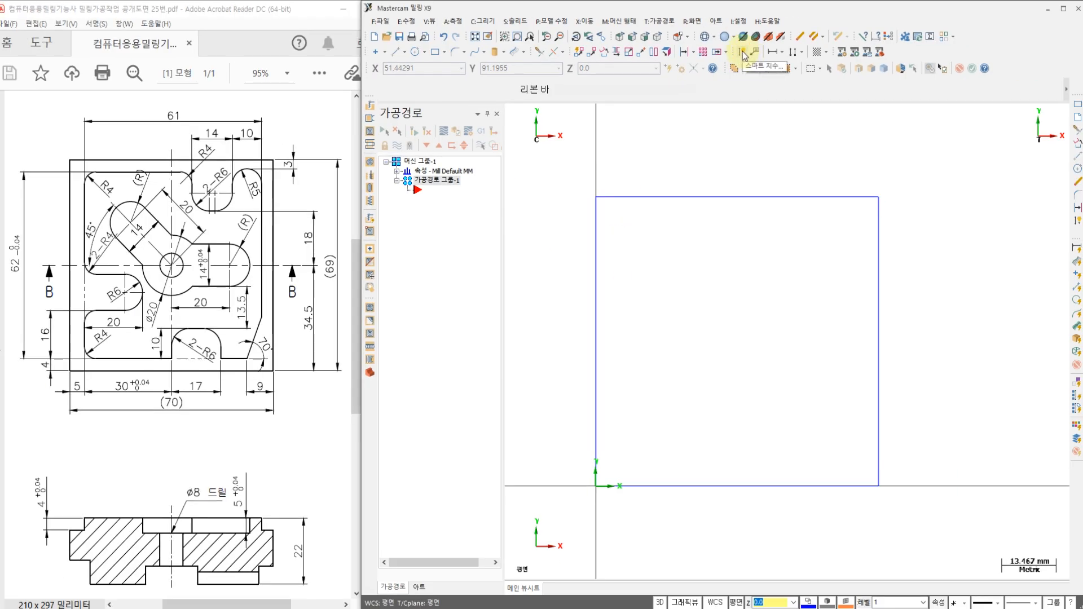
{"action": "left_click", "coordinate": [744, 55]}
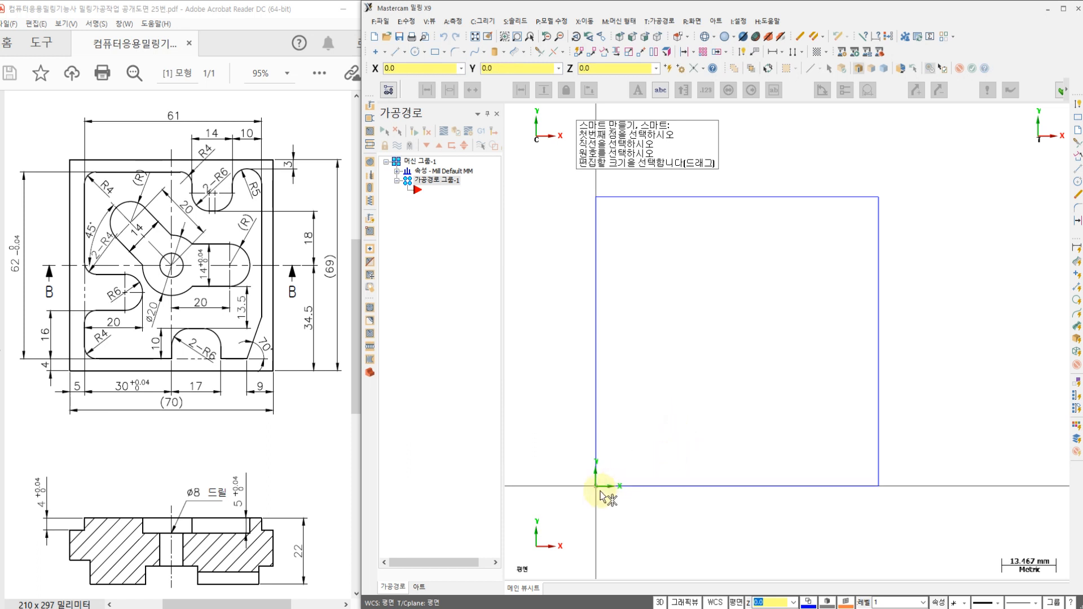
{"action": "left_click", "coordinate": [878, 486]}
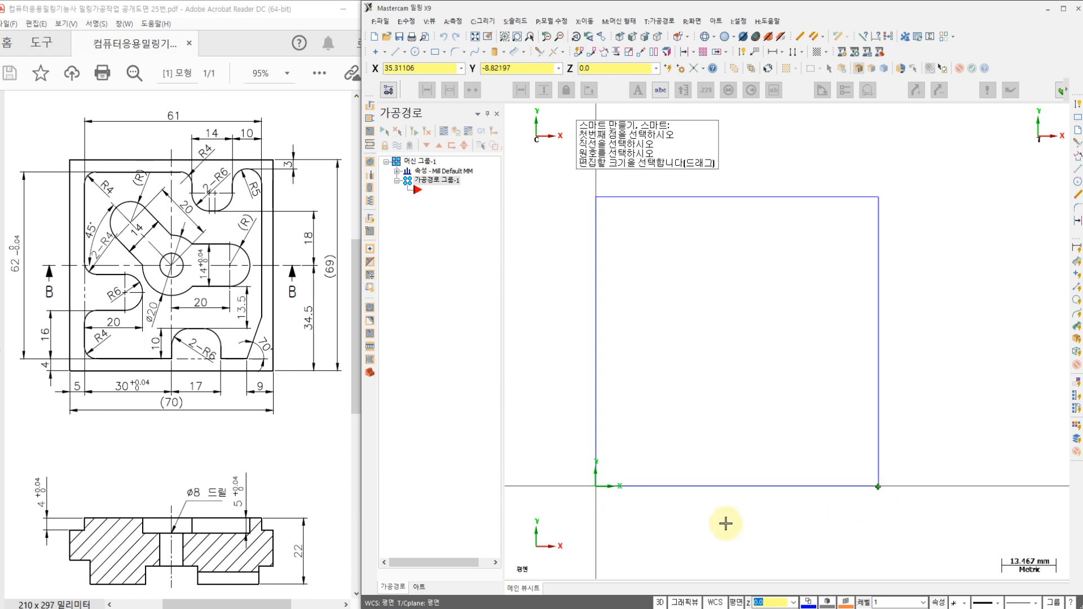
{"action": "left_click", "coordinate": [670, 489]}
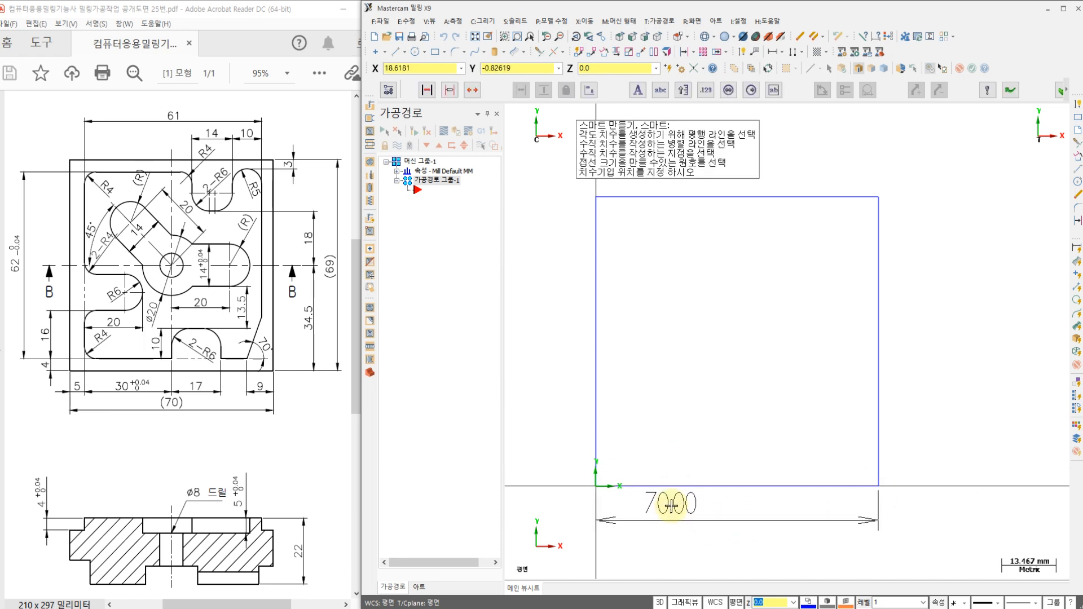
{"action": "left_click", "coordinate": [672, 516]}
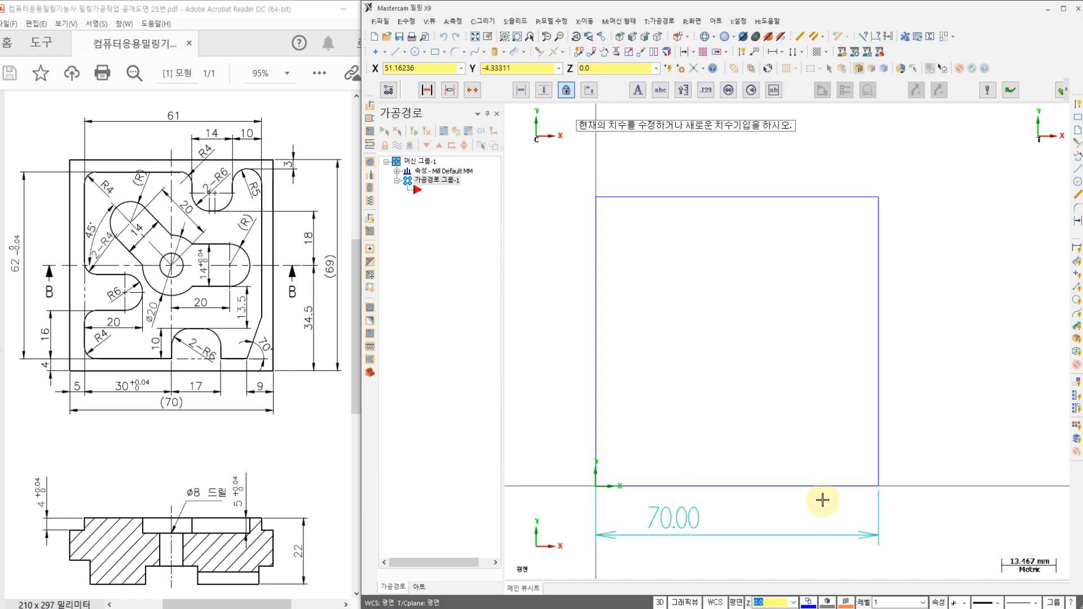
{"action": "left_click", "coordinate": [878, 446]}
{"action": "left_click", "coordinate": [938, 444]}
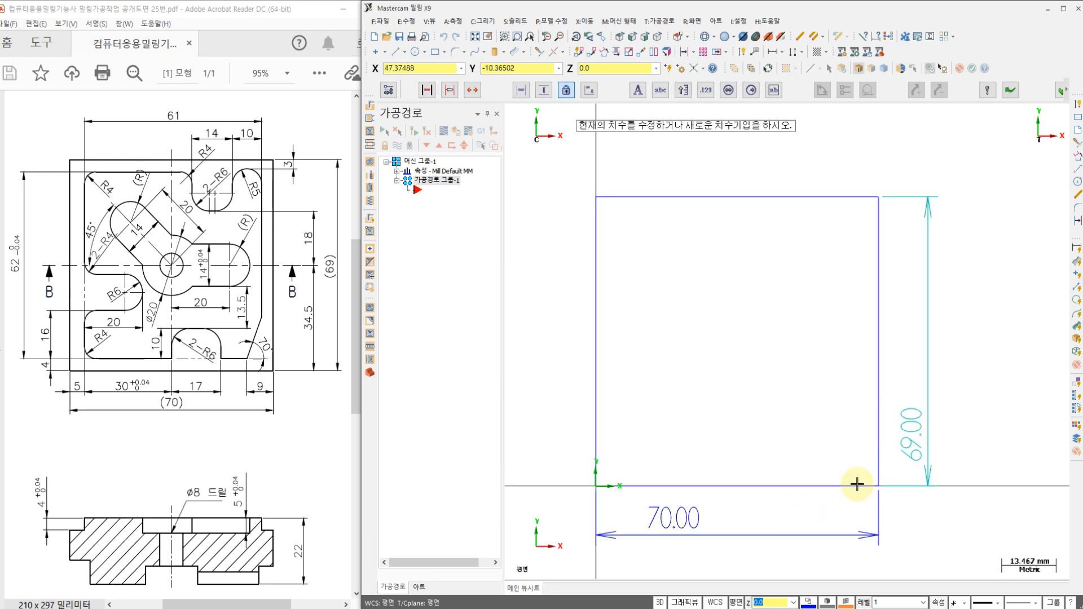
{"action": "key", "text": "Escape"}
{"action": "key", "text": "Escape"}
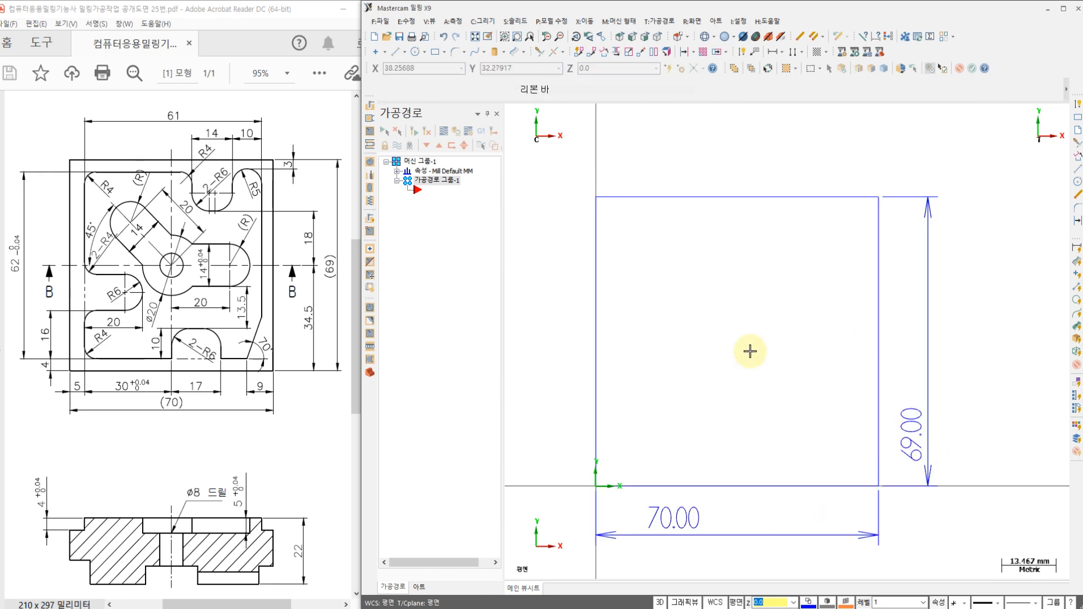
Undo both dimensions so that only the outer rectangle remains.
{"action": "key", "text": "ctrl+z"}
{"action": "key", "text": "ctrl+z"}
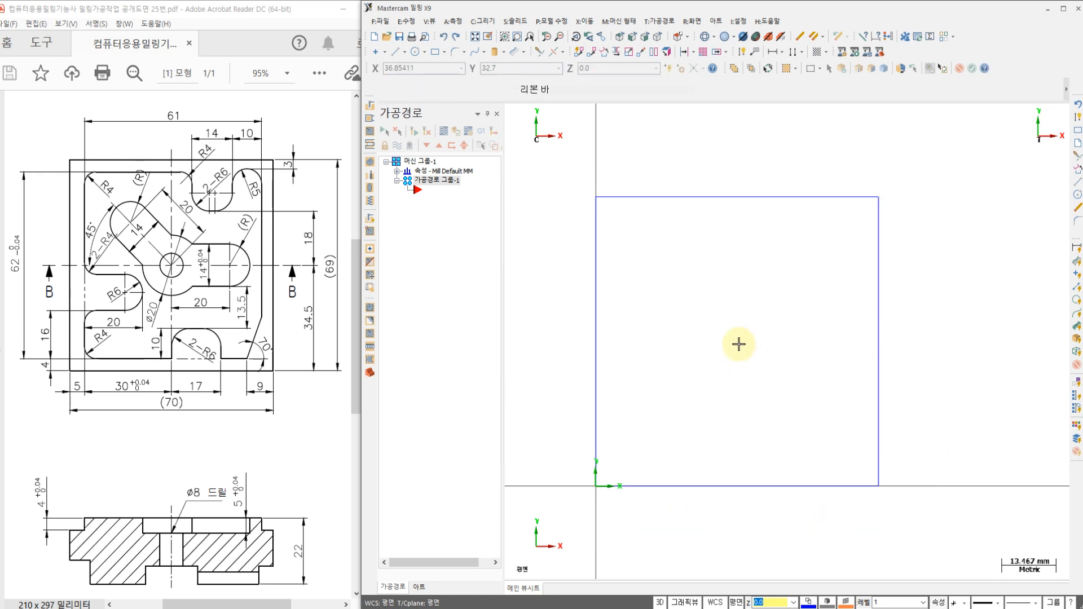
{"action": "scroll", "coordinate": [728, 311], "scroll_direction": "down", "scroll_amount": 2}
{"action": "scroll", "coordinate": [768, 333], "scroll_direction": "up", "scroll_amount": 3}
{"action": "middle_click_drag", "start_coordinate": [688, 322], "coordinate": [726, 308]}
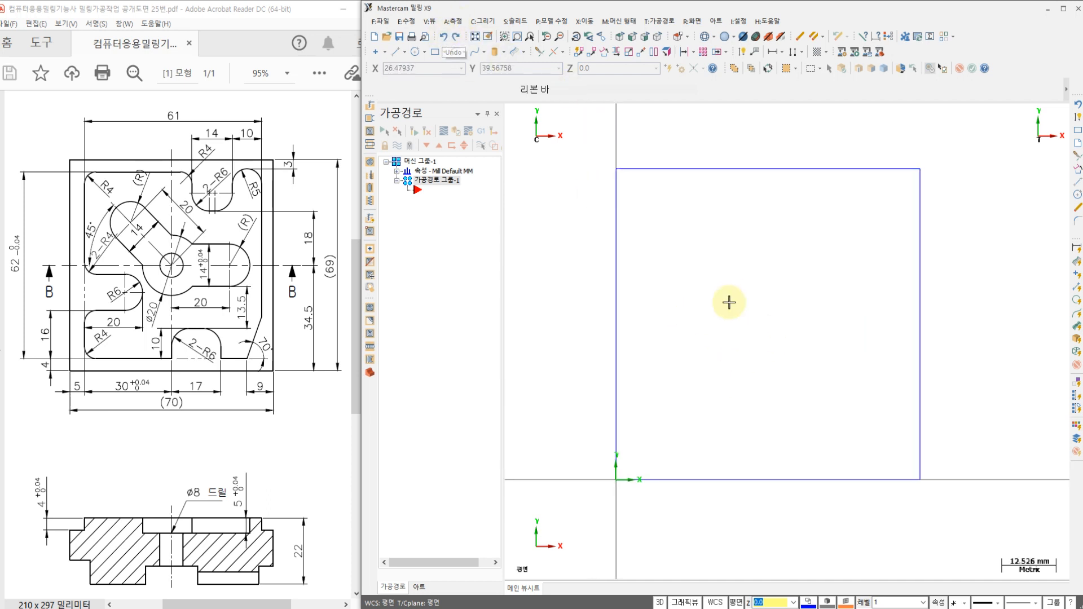
{"action": "scroll", "coordinate": [705, 311], "scroll_direction": "up", "scroll_amount": 3}
{"action": "scroll", "coordinate": [681, 324], "scroll_direction": "down", "scroll_amount": 1}
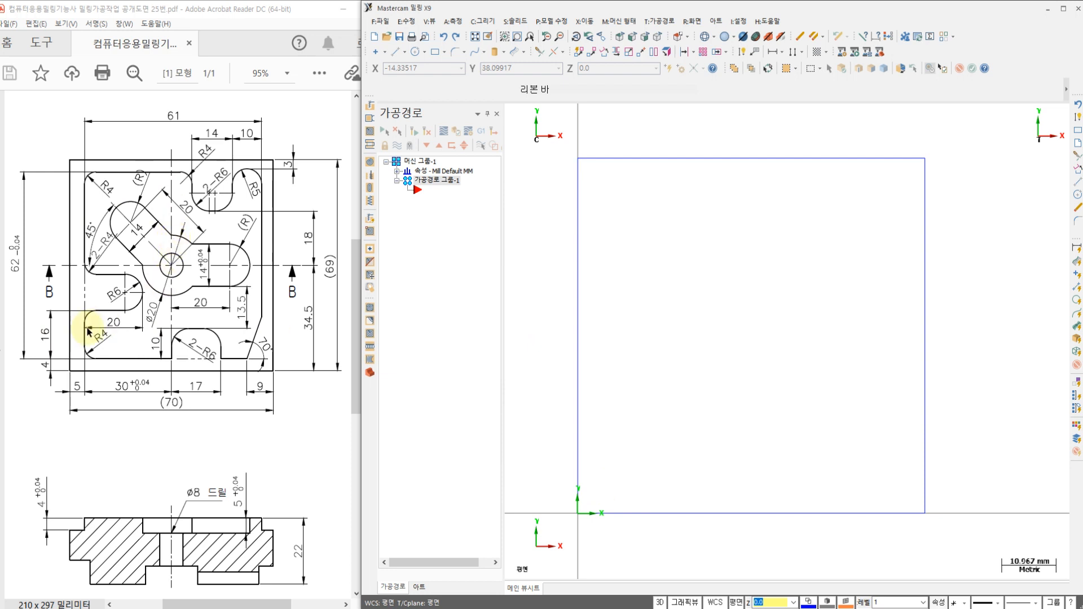
Examine the notched left and upper contour and the central pocket outline in the drawing.
{"action": "mouse_move", "coordinate": [90, 350]}
{"action": "left_mouse_down"}
{"action": "mouse_move", "coordinate": [85, 324]}
{"action": "mouse_move", "coordinate": [121, 319]}
{"action": "mouse_move", "coordinate": [141, 288]}
{"action": "mouse_move", "coordinate": [104, 274]}
{"action": "mouse_move", "coordinate": [85, 237]}
{"action": "mouse_move", "coordinate": [85, 189]}
{"action": "mouse_move", "coordinate": [104, 166]}
{"action": "mouse_move", "coordinate": [254, 169]}
{"action": "mouse_move", "coordinate": [262, 183]}
{"action": "mouse_move", "coordinate": [339, 199]}
{"action": "mouse_move", "coordinate": [337, 213]}
{"action": "left_mouse_up"}
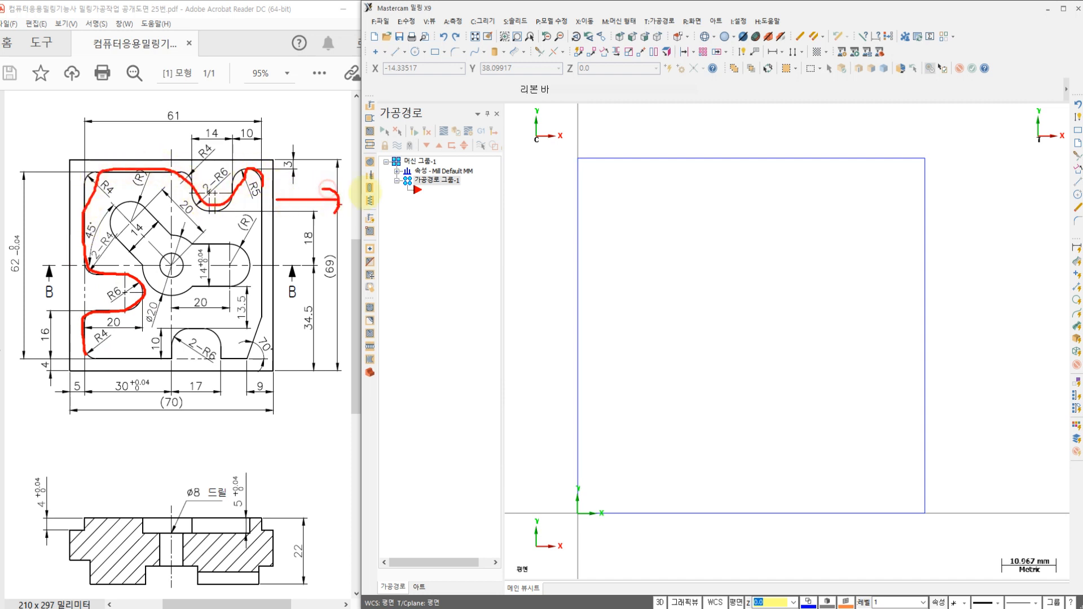
{"action": "mouse_move", "coordinate": [388, 182]}
{"action": "left_mouse_down"}
{"action": "mouse_move", "coordinate": [389, 200]}
{"action": "mouse_move", "coordinate": [417, 214]}
{"action": "mouse_move", "coordinate": [423, 241]}
{"action": "left_mouse_up"}
{"action": "mouse_move", "coordinate": [420, 189]}
{"action": "left_mouse_down"}
{"action": "mouse_move", "coordinate": [447, 207]}
{"action": "mouse_move", "coordinate": [431, 231]}
{"action": "left_mouse_up"}
{"action": "left_click_drag", "start_coordinate": [419, 240], "coordinate": [445, 236]}
{"action": "left_click_drag", "start_coordinate": [455, 198], "coordinate": [456, 249]}
{"action": "mouse_move", "coordinate": [457, 217]}
{"action": "left_mouse_down"}
{"action": "mouse_move", "coordinate": [472, 216]}
{"action": "mouse_move", "coordinate": [470, 285]}
{"action": "left_mouse_up"}
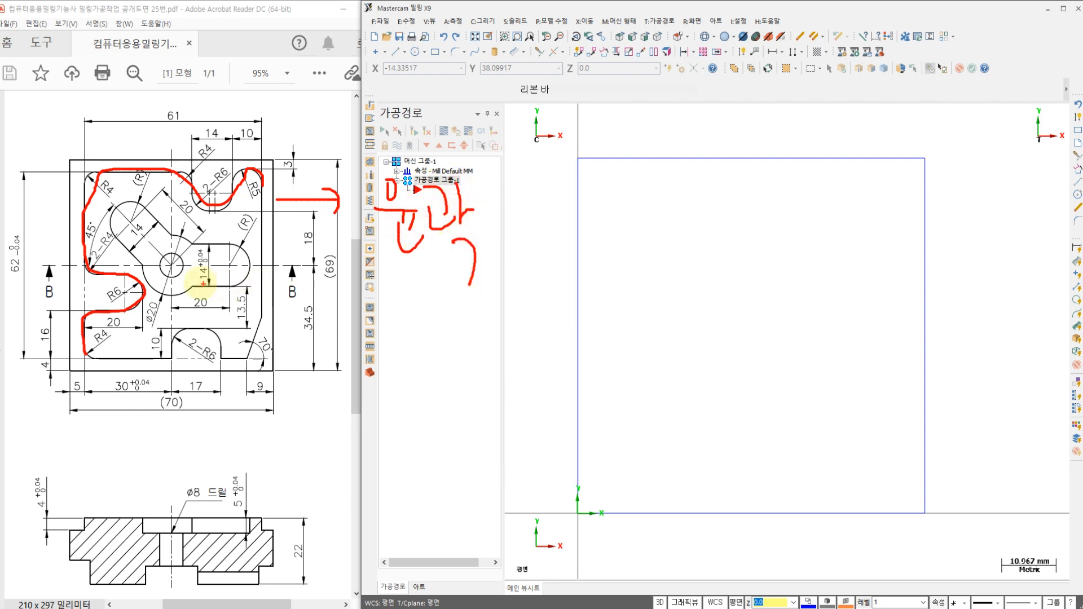
{"action": "mouse_move", "coordinate": [185, 292]}
{"action": "left_mouse_down"}
{"action": "mouse_move", "coordinate": [237, 285]}
{"action": "mouse_move", "coordinate": [228, 240]}
{"action": "mouse_move", "coordinate": [112, 220]}
{"action": "mouse_move", "coordinate": [149, 273]}
{"action": "mouse_move", "coordinate": [186, 290]}
{"action": "left_mouse_up"}
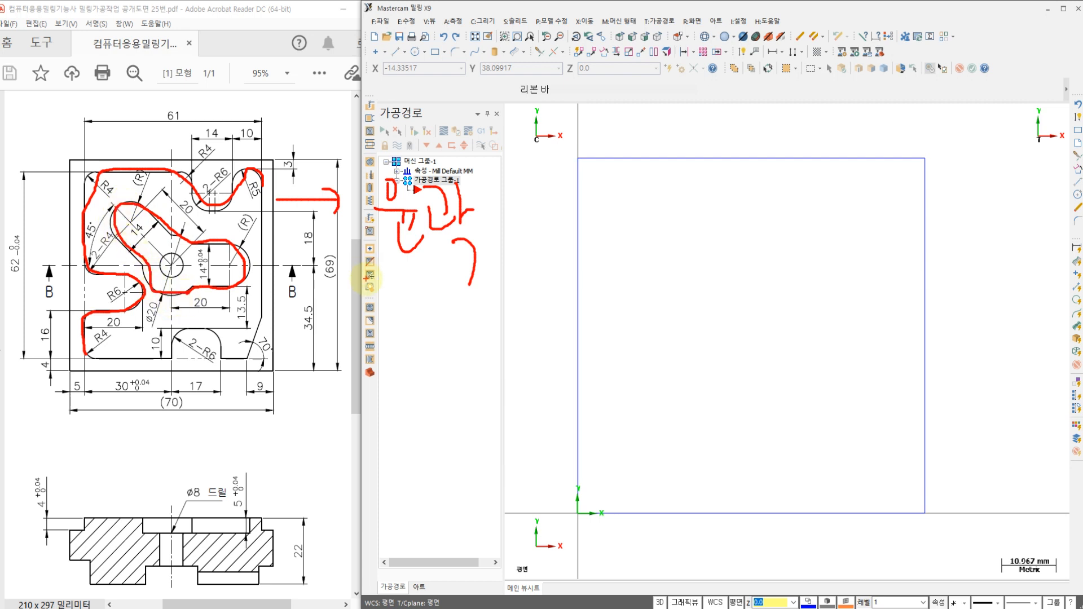
{"action": "key", "text": "Escape"}
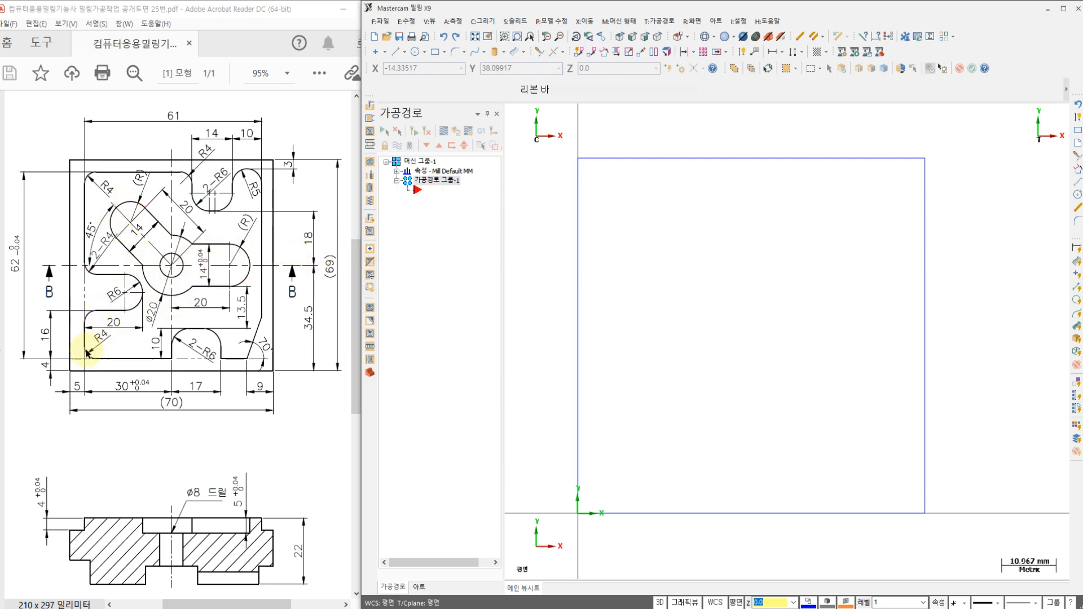
Compare the drawing's continuous contour with a rectangular frame plus separate side notches, rounded corners and the angled corner cut.
{"action": "mouse_move", "coordinate": [85, 356]}
{"action": "left_mouse_down"}
{"action": "mouse_move", "coordinate": [93, 302]}
{"action": "mouse_move", "coordinate": [135, 268]}
{"action": "mouse_move", "coordinate": [87, 212]}
{"action": "mouse_move", "coordinate": [168, 161]}
{"action": "mouse_move", "coordinate": [215, 206]}
{"action": "mouse_move", "coordinate": [249, 169]}
{"action": "mouse_move", "coordinate": [258, 307]}
{"action": "left_mouse_up"}
{"action": "key", "text": "Escape"}
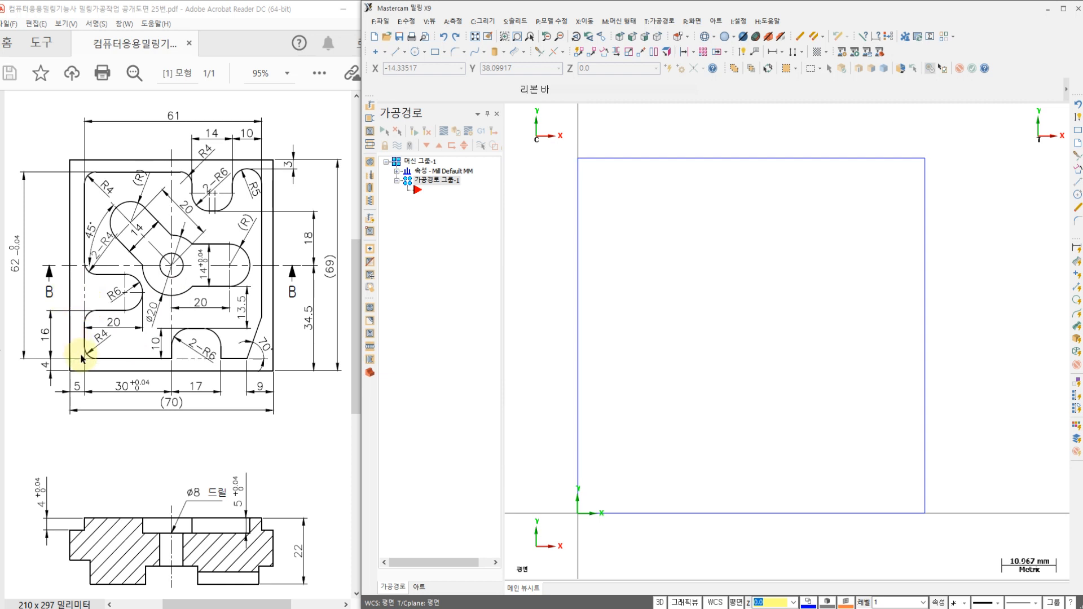
{"action": "mouse_move", "coordinate": [84, 356]}
{"action": "left_mouse_down"}
{"action": "mouse_move", "coordinate": [93, 175]}
{"action": "mouse_move", "coordinate": [229, 170]}
{"action": "mouse_move", "coordinate": [264, 191]}
{"action": "mouse_move", "coordinate": [264, 356]}
{"action": "mouse_move", "coordinate": [99, 363]}
{"action": "left_mouse_up"}
{"action": "mouse_move", "coordinate": [87, 314]}
{"action": "left_mouse_down"}
{"action": "mouse_move", "coordinate": [142, 307]}
{"action": "mouse_move", "coordinate": [89, 270]}
{"action": "left_mouse_up"}
{"action": "left_click_drag", "start_coordinate": [192, 193], "coordinate": [229, 170]}
{"action": "mouse_move", "coordinate": [255, 317]}
{"action": "left_mouse_down"}
{"action": "mouse_move", "coordinate": [246, 341]}
{"action": "mouse_move", "coordinate": [217, 329]}
{"action": "mouse_move", "coordinate": [178, 342]}
{"action": "left_mouse_up"}
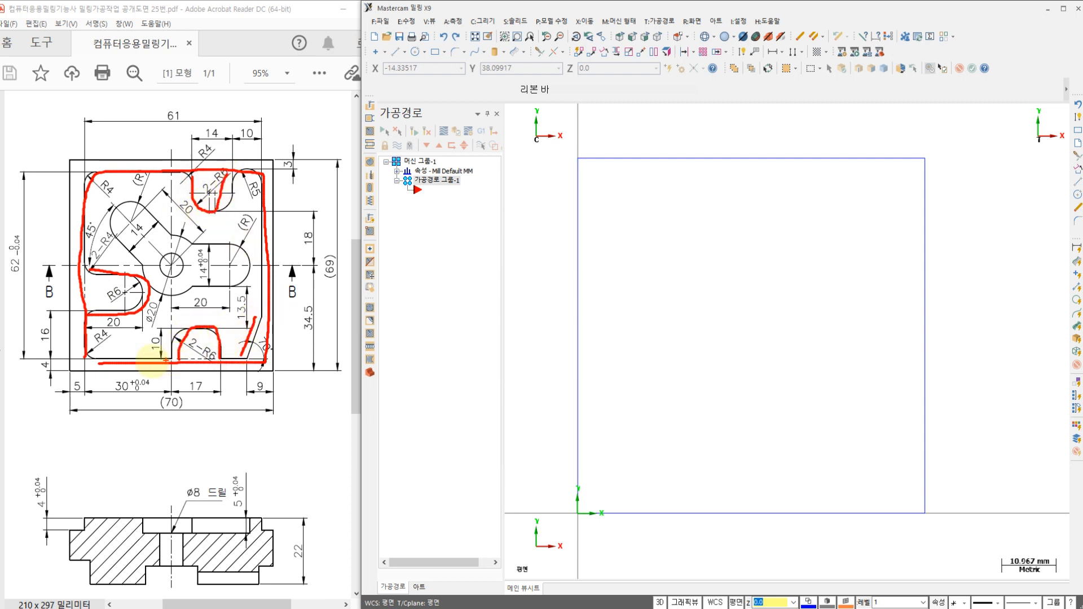
{"action": "mouse_move", "coordinate": [85, 358]}
{"action": "left_mouse_down"}
{"action": "mouse_move", "coordinate": [89, 167]}
{"action": "mouse_move", "coordinate": [267, 170]}
{"action": "mouse_move", "coordinate": [272, 355]}
{"action": "mouse_move", "coordinate": [123, 352]}
{"action": "left_mouse_up"}
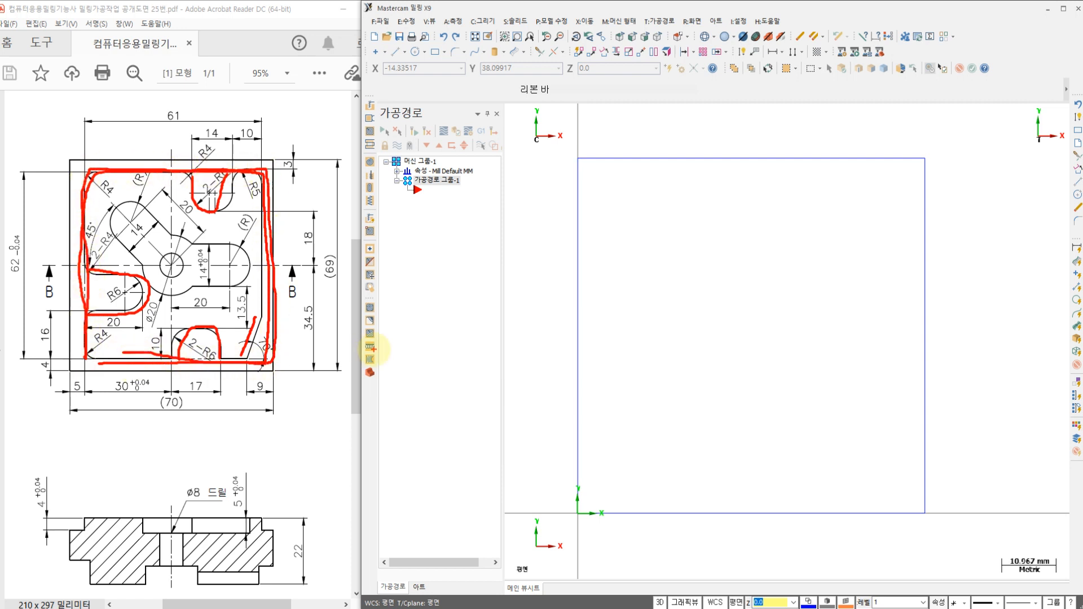
{"action": "key", "text": "Escape"}
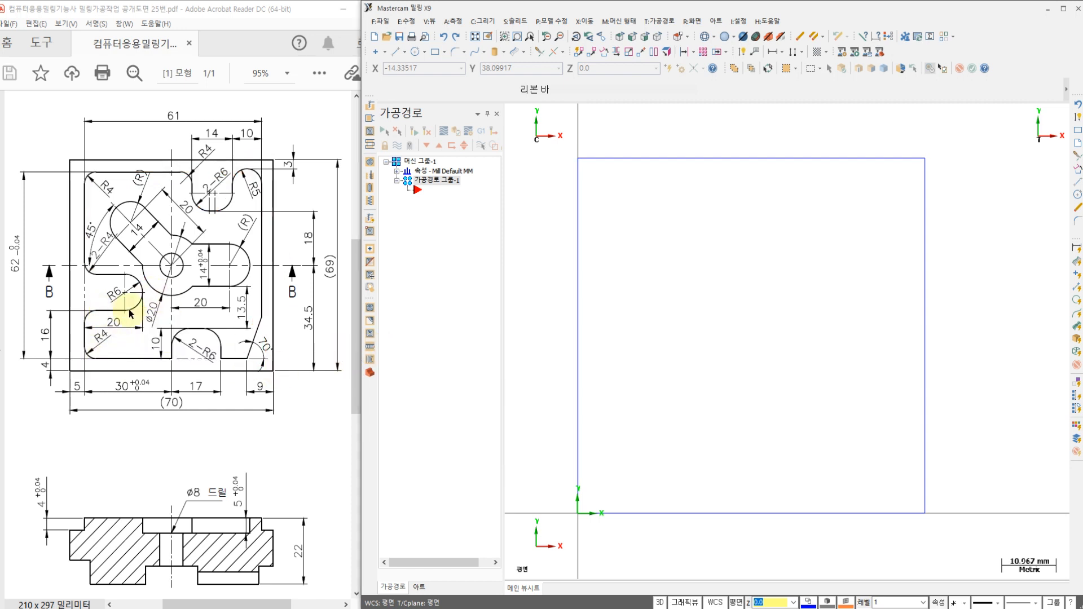
Try to sketch the contour's lower left edge and left notch freehand with connected lines inside the rectangle.
{"action": "left_click", "coordinate": [395, 52]}
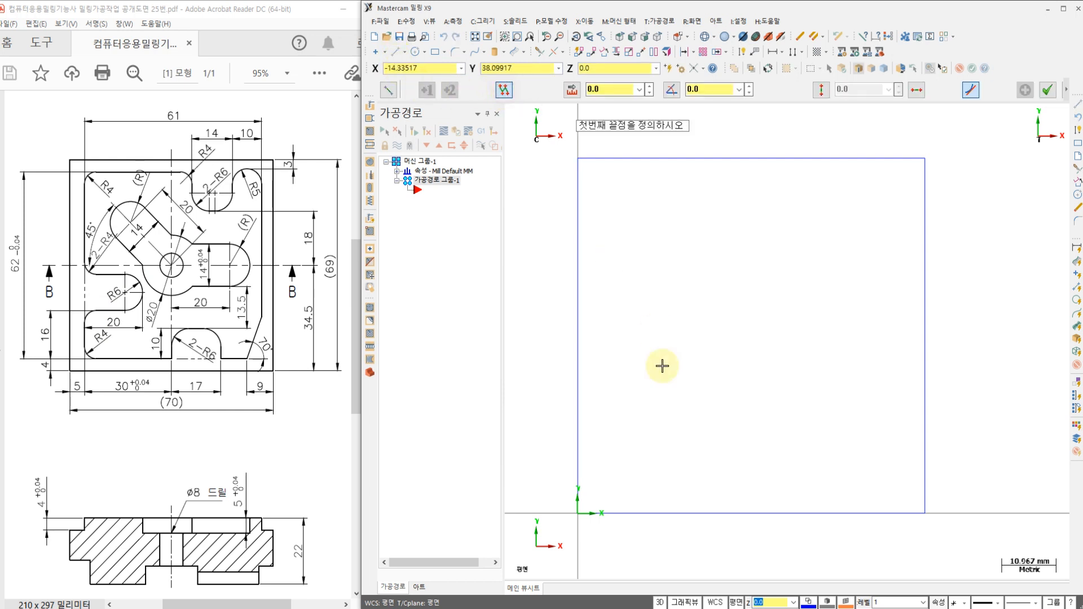
{"action": "left_click", "coordinate": [609, 488]}
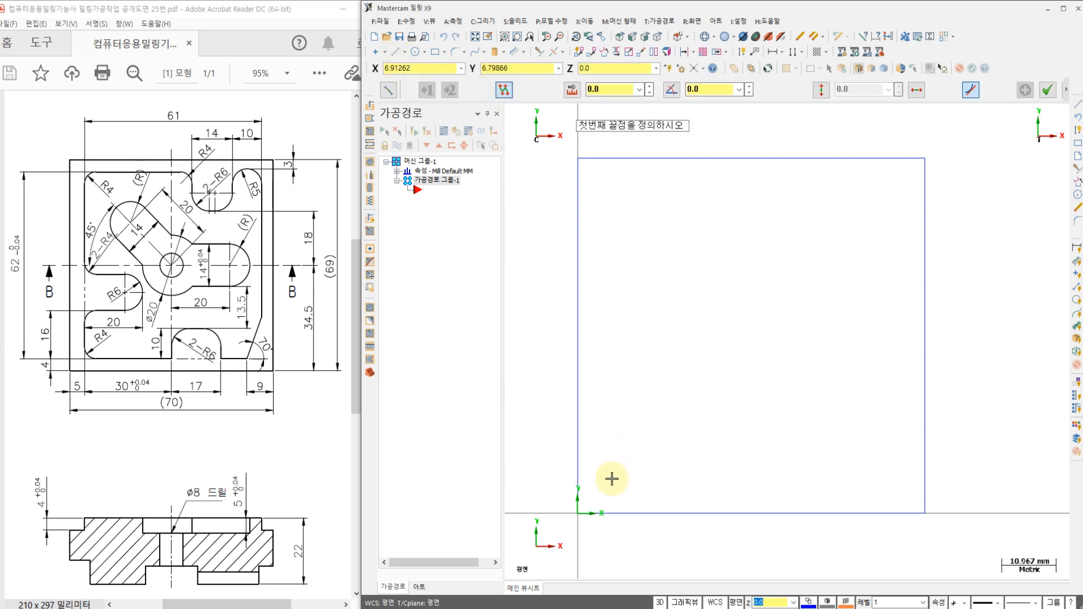
{"action": "left_click", "coordinate": [609, 421]}
{"action": "left_click", "coordinate": [683, 421]}
{"action": "left_click", "coordinate": [683, 356]}
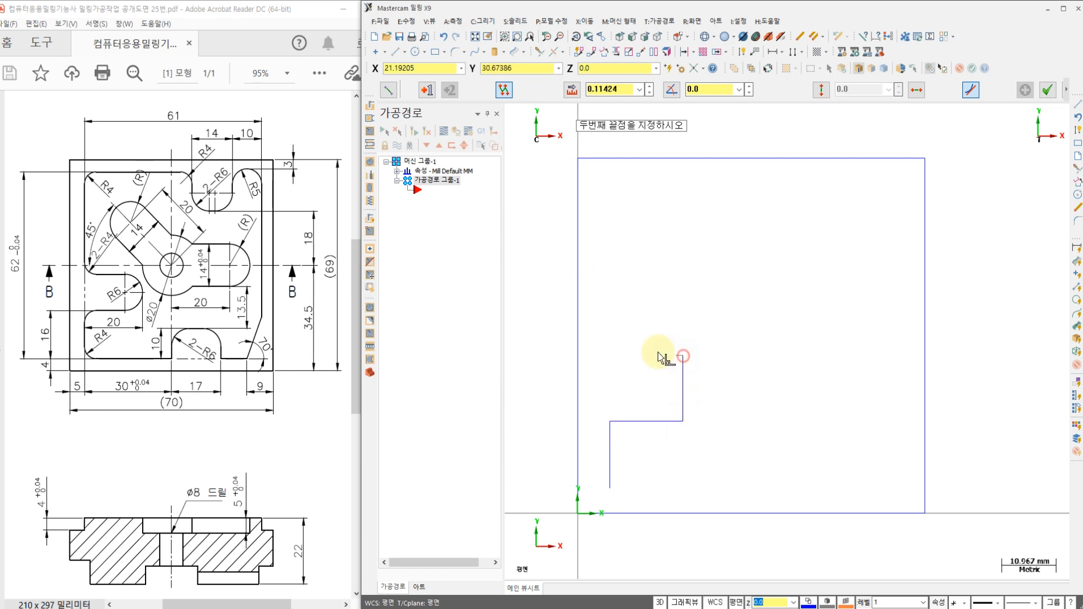
{"action": "left_click", "coordinate": [607, 355]}
Try to extend the freehand line chain up the left side, across the top and around the upper notch.
{"action": "left_click", "coordinate": [598, 182]}
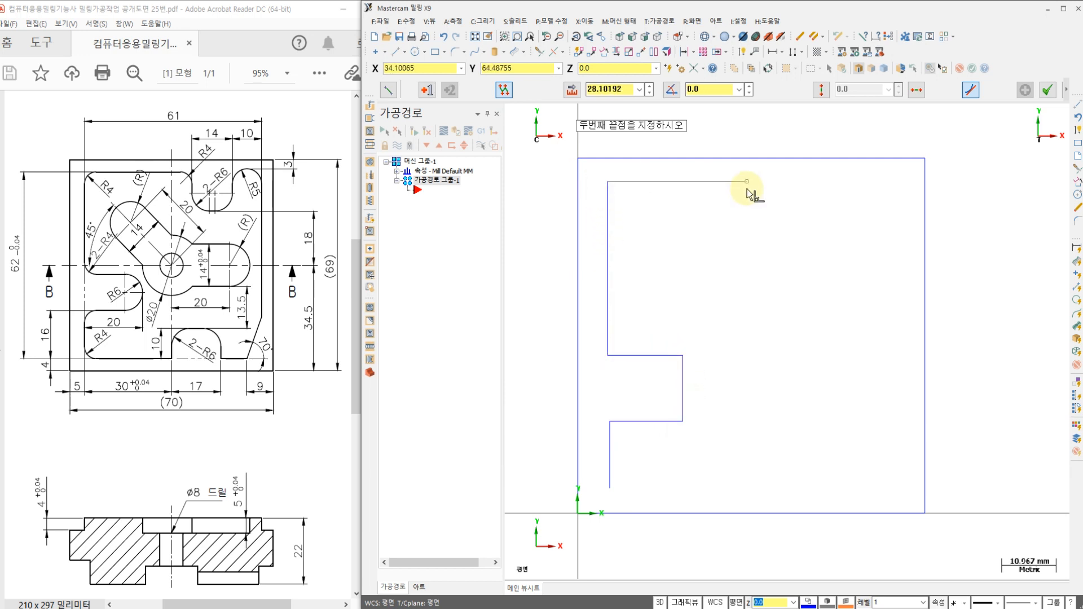
{"action": "left_click", "coordinate": [755, 181]}
{"action": "left_click", "coordinate": [762, 234]}
{"action": "left_click", "coordinate": [831, 236]}
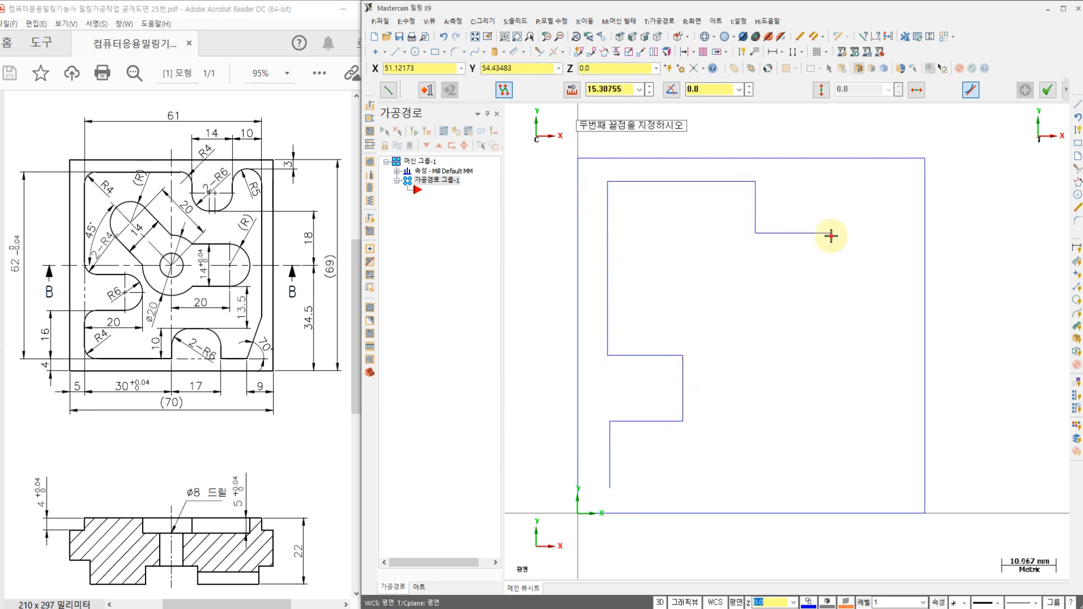
{"action": "left_click", "coordinate": [830, 179]}
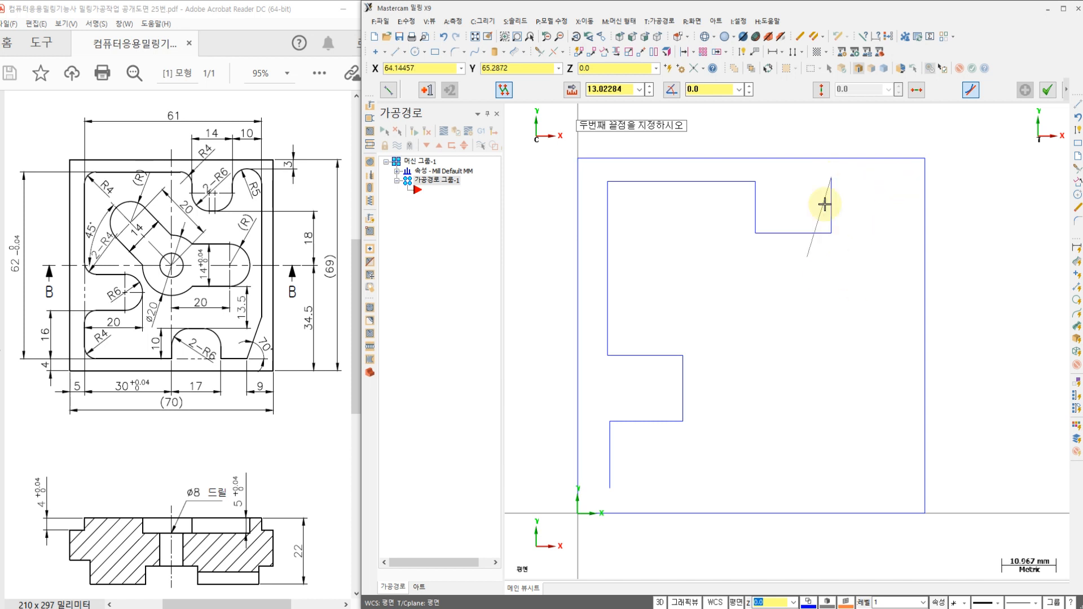
{"action": "key", "text": "Escape"}
{"action": "key", "text": "Escape"}
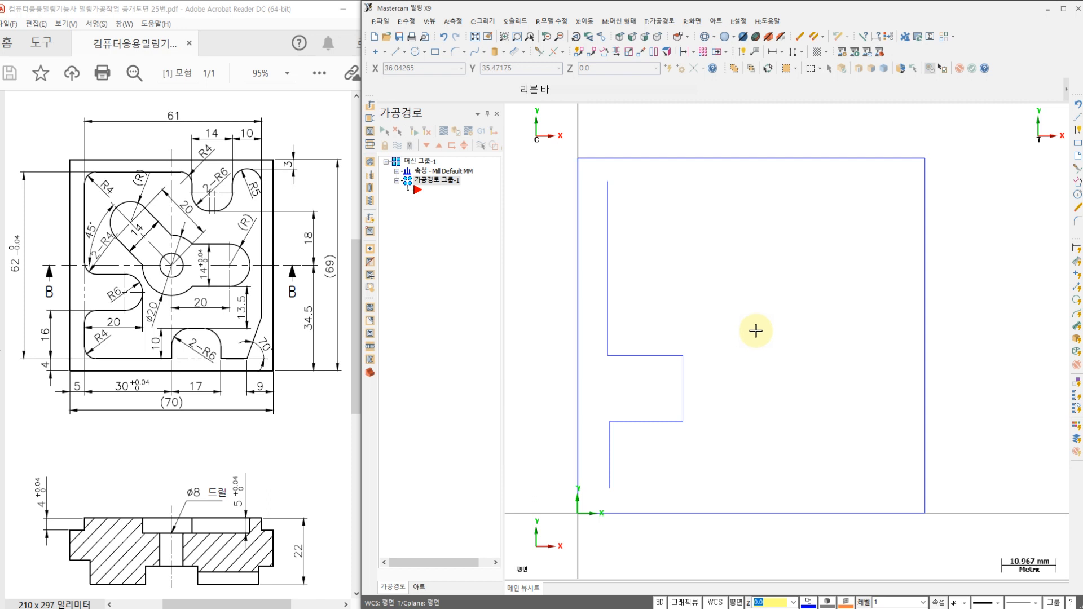
Undo all the freehand contour lines so that only the outer rectangle remains.
{"action": "key", "text": "ctrl+z"}
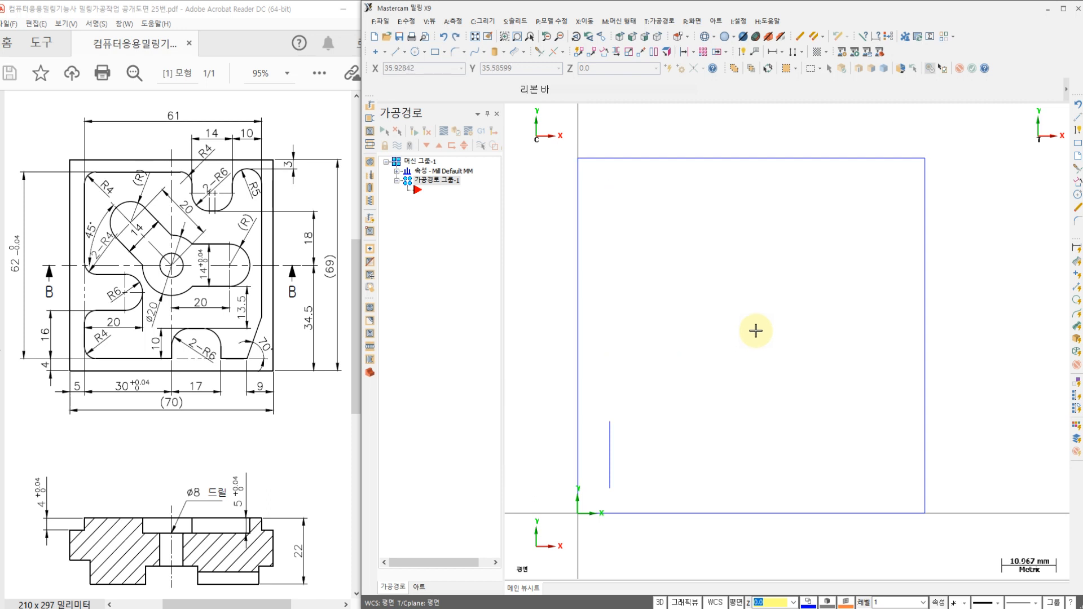
{"action": "key", "text": "ctrl+z"}
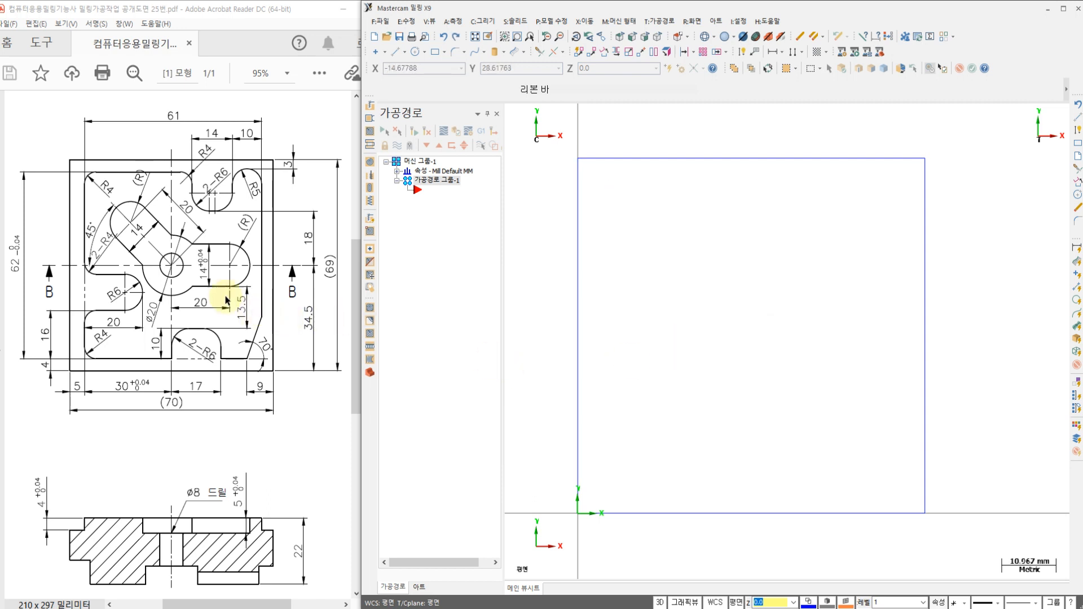
Examine the drawing dimensions that locate the contour's outer left, bottom, top and right edges.
{"action": "mouse_move", "coordinate": [72, 394]}
{"action": "left_mouse_down"}
{"action": "mouse_move", "coordinate": [85, 395]}
{"action": "mouse_move", "coordinate": [86, 297]}
{"action": "left_mouse_up"}
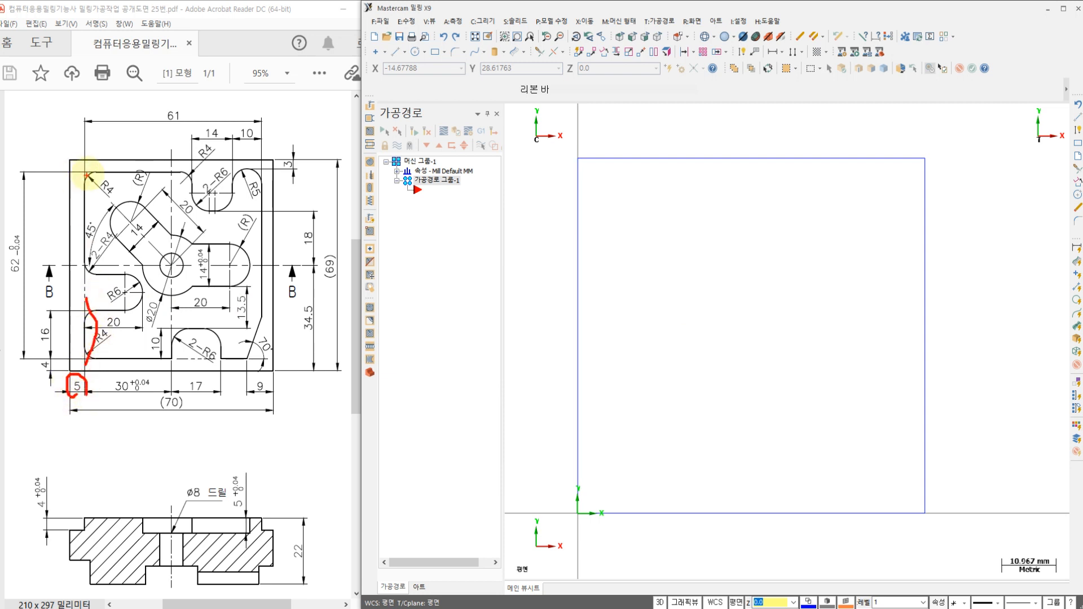
{"action": "left_click_drag", "start_coordinate": [87, 175], "coordinate": [83, 342]}
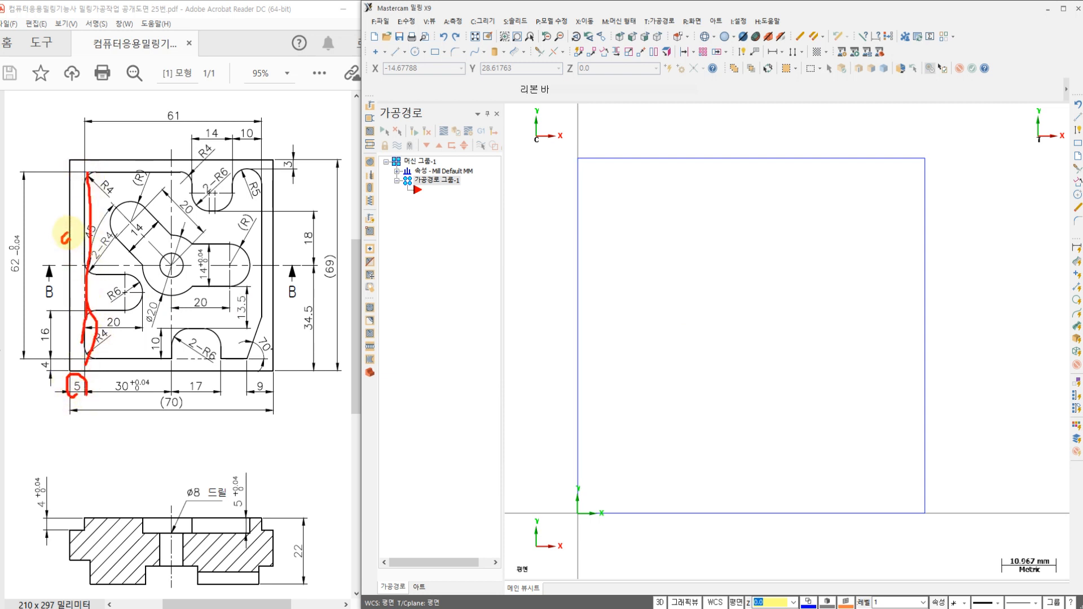
{"action": "left_click_drag", "start_coordinate": [68, 232], "coordinate": [72, 231]}
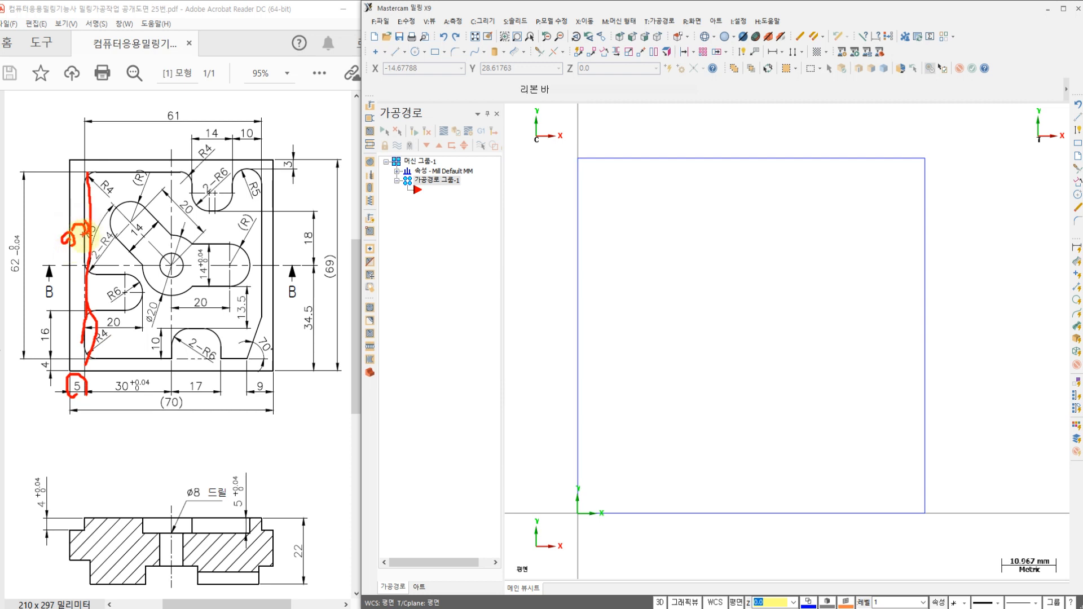
{"action": "left_click_drag", "start_coordinate": [117, 379], "coordinate": [117, 380]}
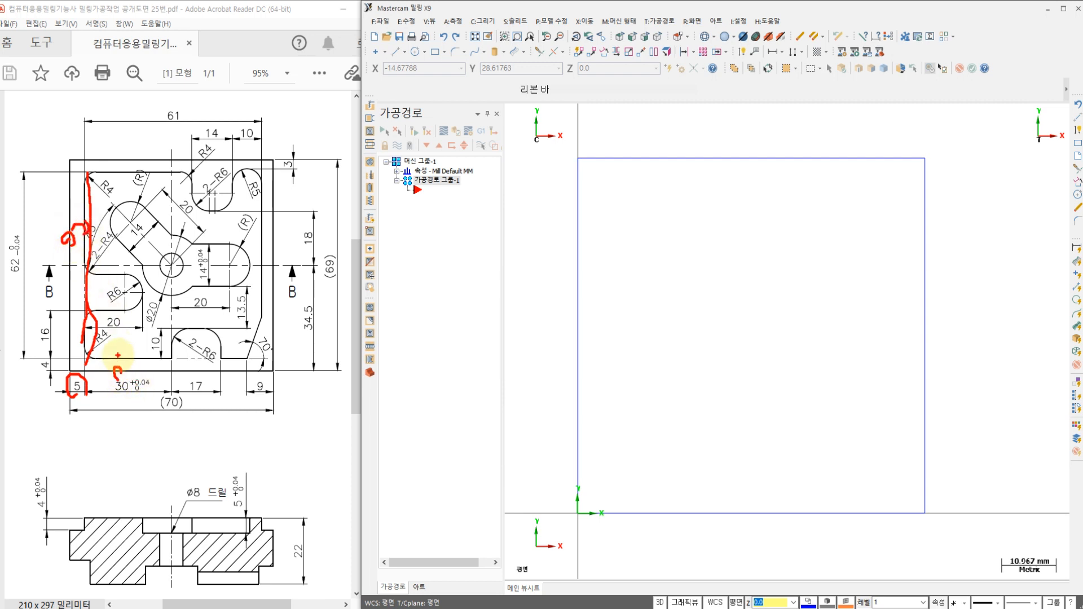
{"action": "mouse_move", "coordinate": [48, 361]}
{"action": "left_mouse_down"}
{"action": "mouse_move", "coordinate": [31, 358]}
{"action": "mouse_move", "coordinate": [51, 384]}
{"action": "mouse_move", "coordinate": [109, 373]}
{"action": "mouse_move", "coordinate": [71, 327]}
{"action": "left_mouse_up"}
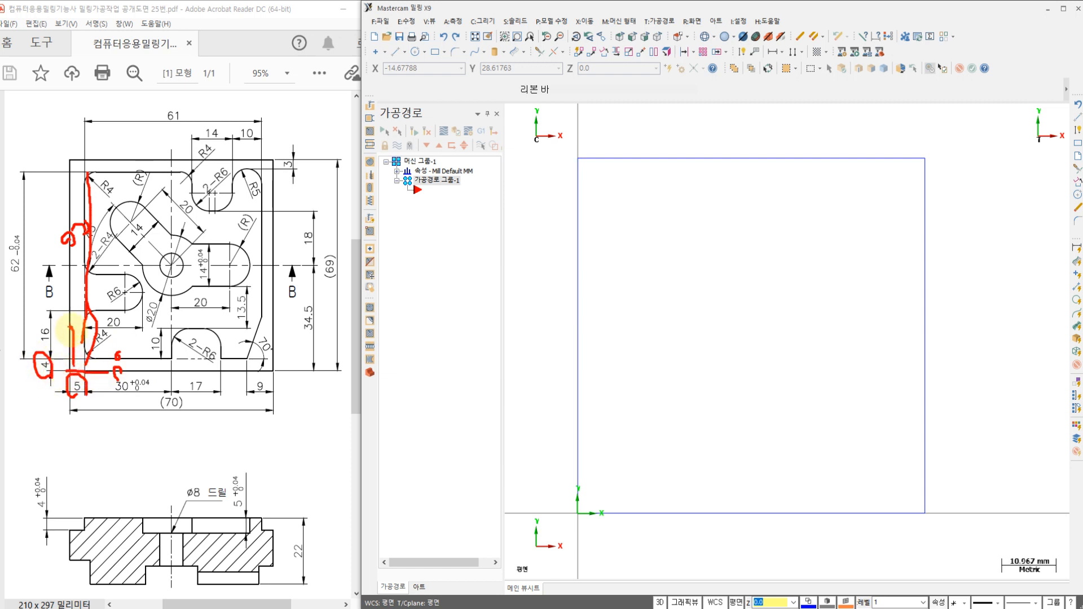
{"action": "mouse_move", "coordinate": [32, 279]}
{"action": "left_mouse_down"}
{"action": "mouse_move", "coordinate": [7, 261]}
{"action": "mouse_move", "coordinate": [46, 256]}
{"action": "mouse_move", "coordinate": [31, 289]}
{"action": "left_mouse_up"}
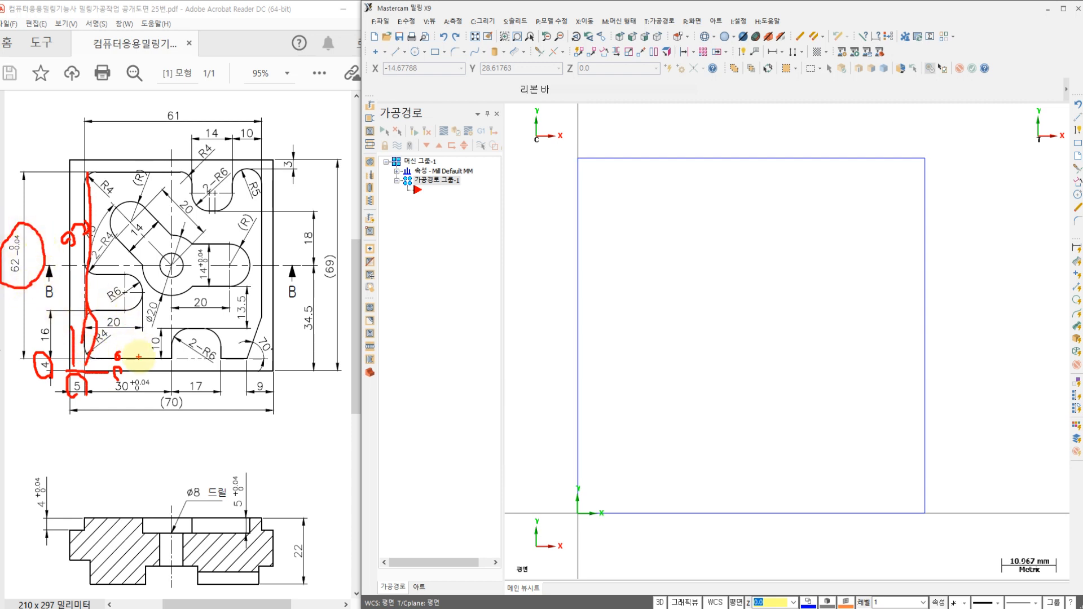
{"action": "mouse_move", "coordinate": [138, 356]}
{"action": "left_mouse_down"}
{"action": "mouse_move", "coordinate": [161, 356]}
{"action": "mouse_move", "coordinate": [145, 356]}
{"action": "left_mouse_up"}
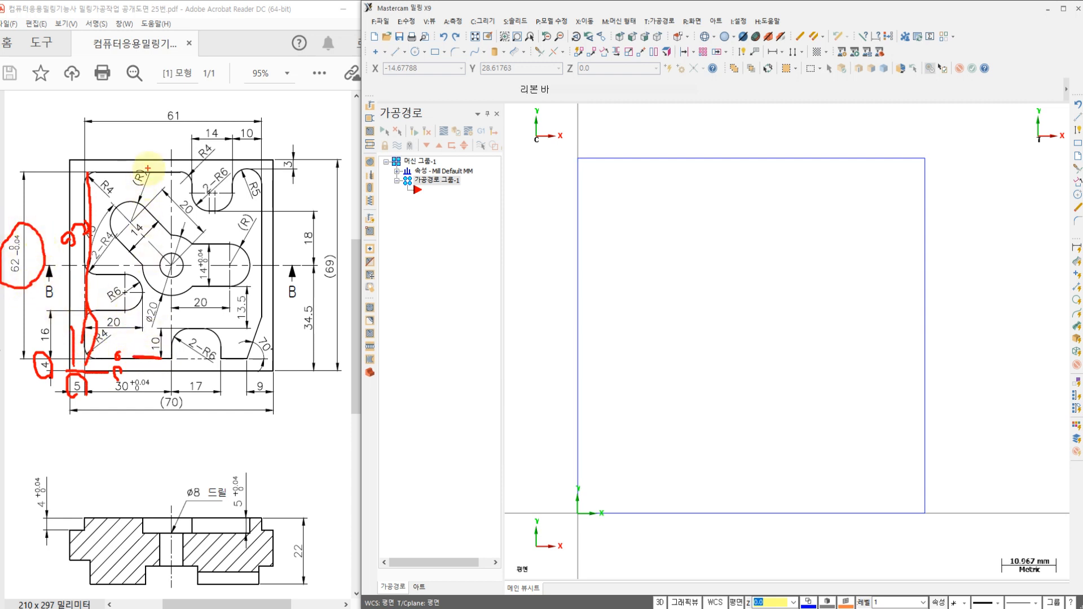
{"action": "left_click_drag", "start_coordinate": [145, 171], "coordinate": [163, 173]}
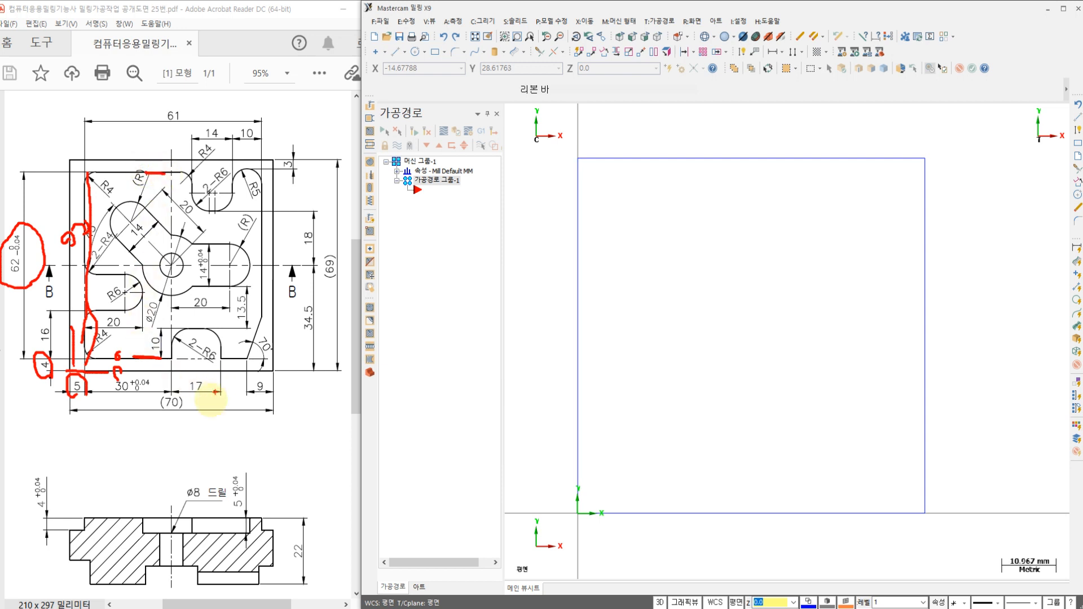
{"action": "mouse_move", "coordinate": [183, 133]}
{"action": "left_mouse_down"}
{"action": "mouse_move", "coordinate": [153, 106]}
{"action": "mouse_move", "coordinate": [189, 108]}
{"action": "mouse_move", "coordinate": [188, 130]}
{"action": "left_mouse_up"}
{"action": "left_click_drag", "start_coordinate": [82, 184], "coordinate": [87, 209]}
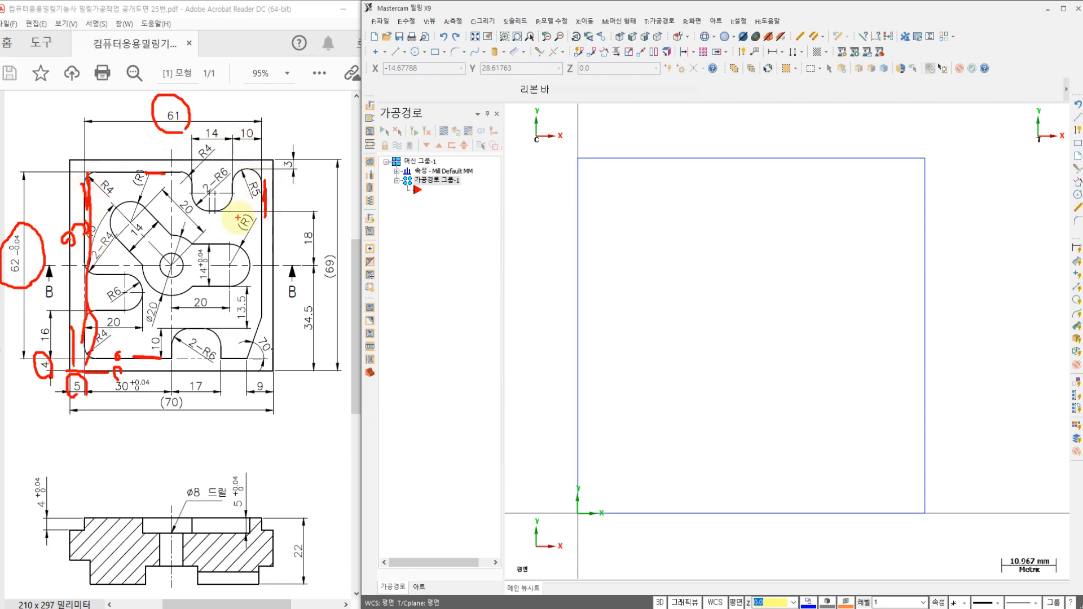
{"action": "key", "text": "Escape"}
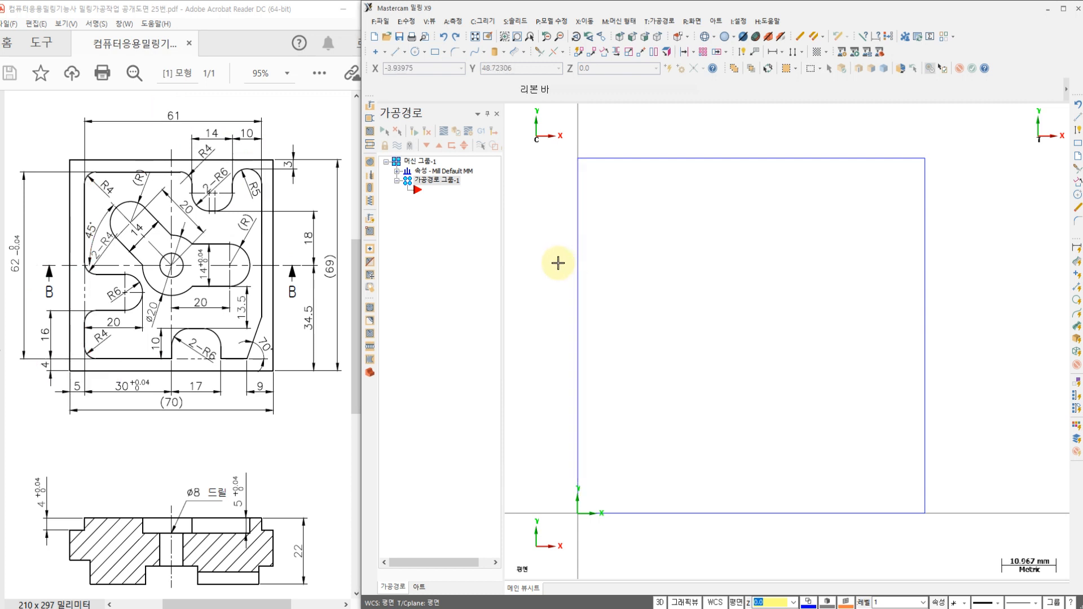
Compare the contour offset command with the single-entity offset command for copying the rectangle's edges.
{"action": "middle_click_drag", "start_coordinate": [571, 304], "coordinate": [577, 299]}
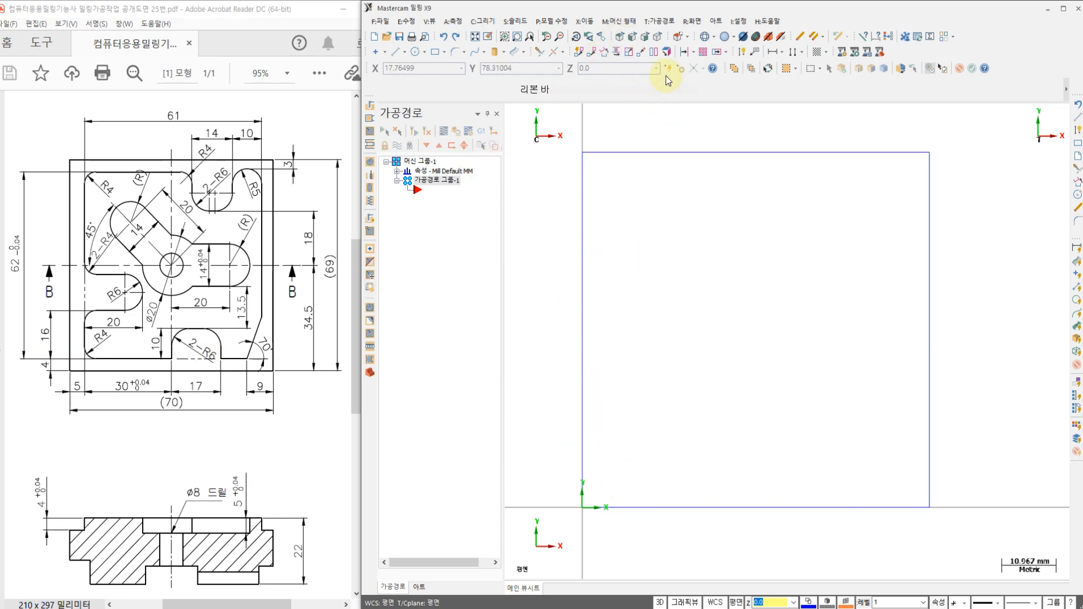
{"action": "mouse_move", "coordinate": [691, 100]}
{"action": "left_mouse_down"}
{"action": "mouse_move", "coordinate": [670, 31]}
{"action": "mouse_move", "coordinate": [699, 56]}
{"action": "left_mouse_up"}
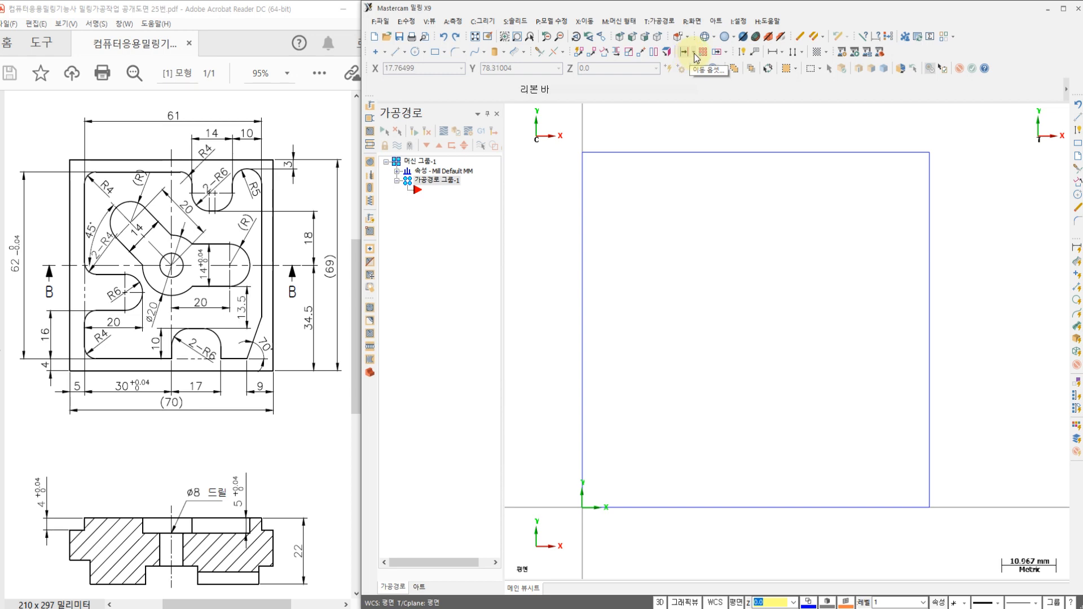
{"action": "left_click", "coordinate": [695, 52]}
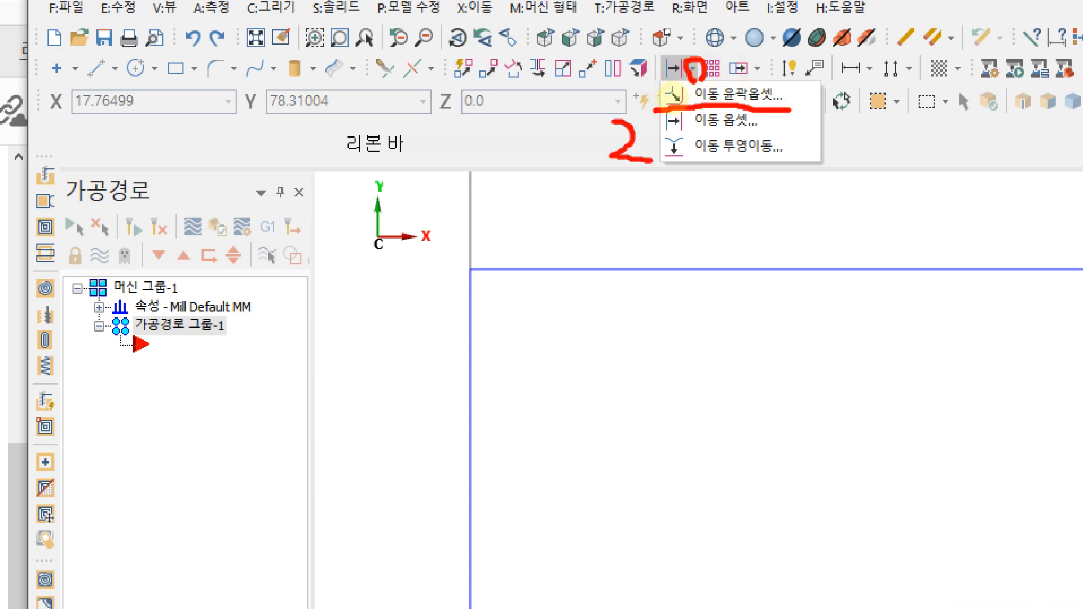
{"action": "left_click_drag", "start_coordinate": [536, 320], "coordinate": [523, 484]}
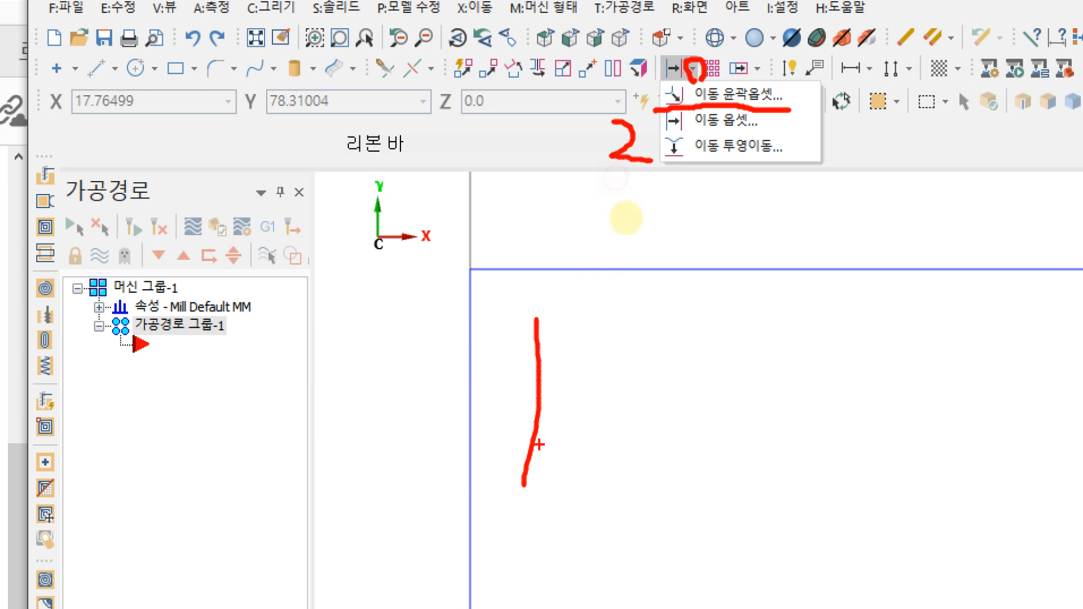
{"action": "left_click_drag", "start_coordinate": [575, 326], "coordinate": [585, 446]}
{"action": "mouse_move", "coordinate": [541, 365]}
{"action": "left_mouse_down"}
{"action": "mouse_move", "coordinate": [683, 367]}
{"action": "mouse_move", "coordinate": [647, 401]}
{"action": "left_mouse_up"}
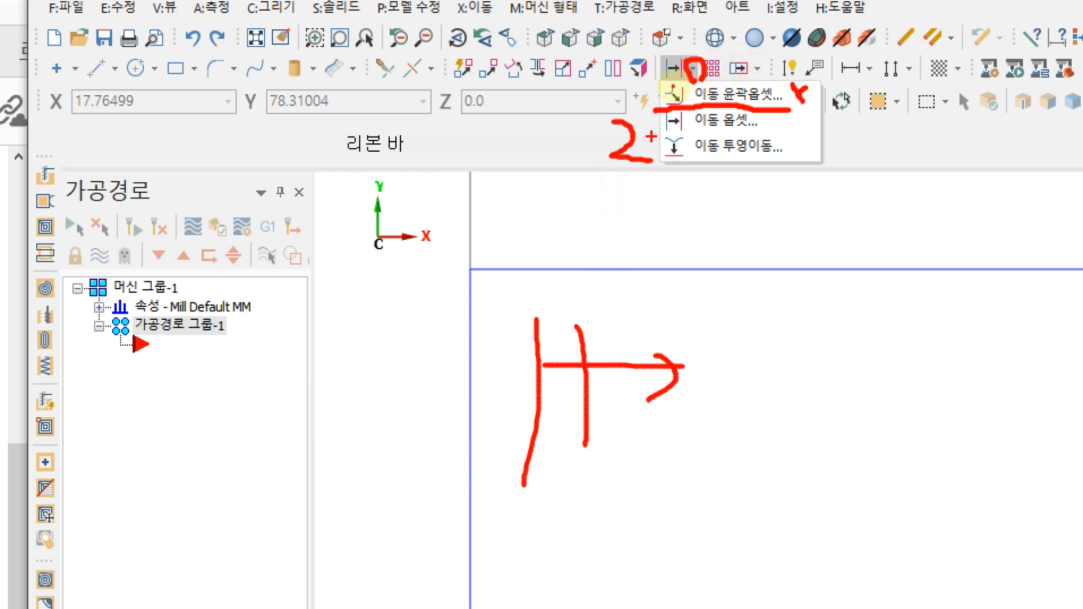
{"action": "mouse_move", "coordinate": [651, 136]}
{"action": "left_mouse_down"}
{"action": "mouse_move", "coordinate": [756, 142]}
{"action": "mouse_move", "coordinate": [776, 116]}
{"action": "mouse_move", "coordinate": [659, 115]}
{"action": "left_mouse_up"}
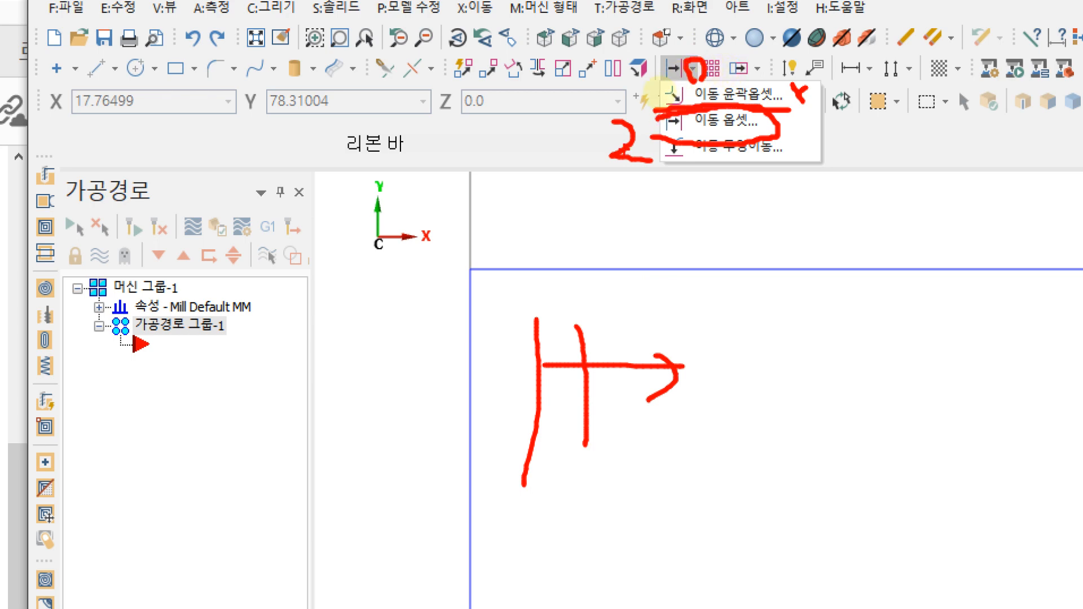
{"action": "key", "text": "Escape"}
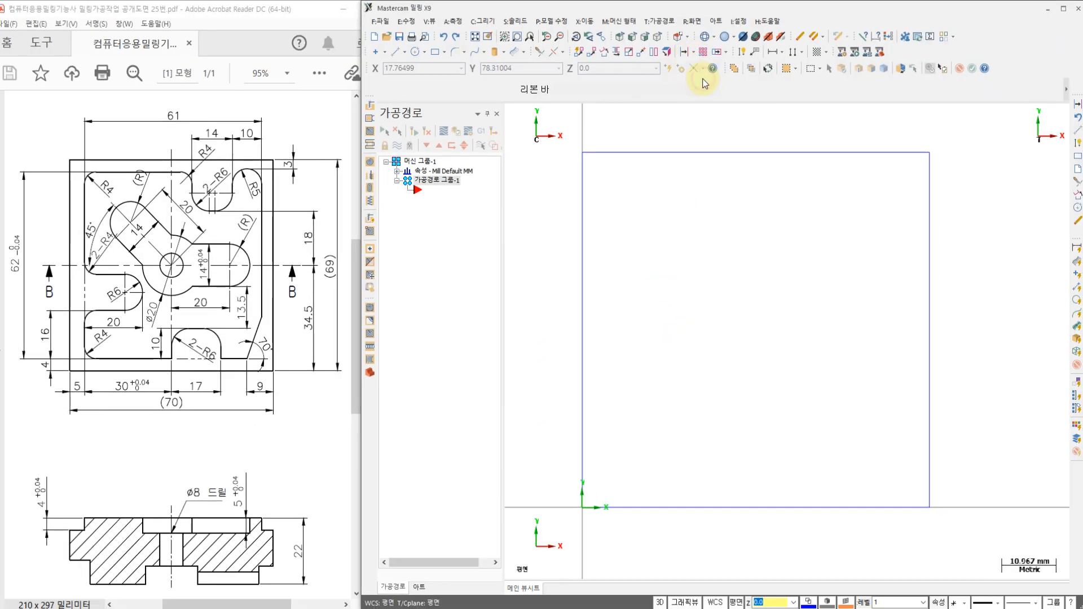
Offset a copy of the rectangle's bottom edge 4 mm upward into the rectangle.
{"action": "left_click", "coordinate": [702, 79]}
{"action": "left_click_drag", "start_coordinate": [449, 214], "coordinate": [496, 204]}
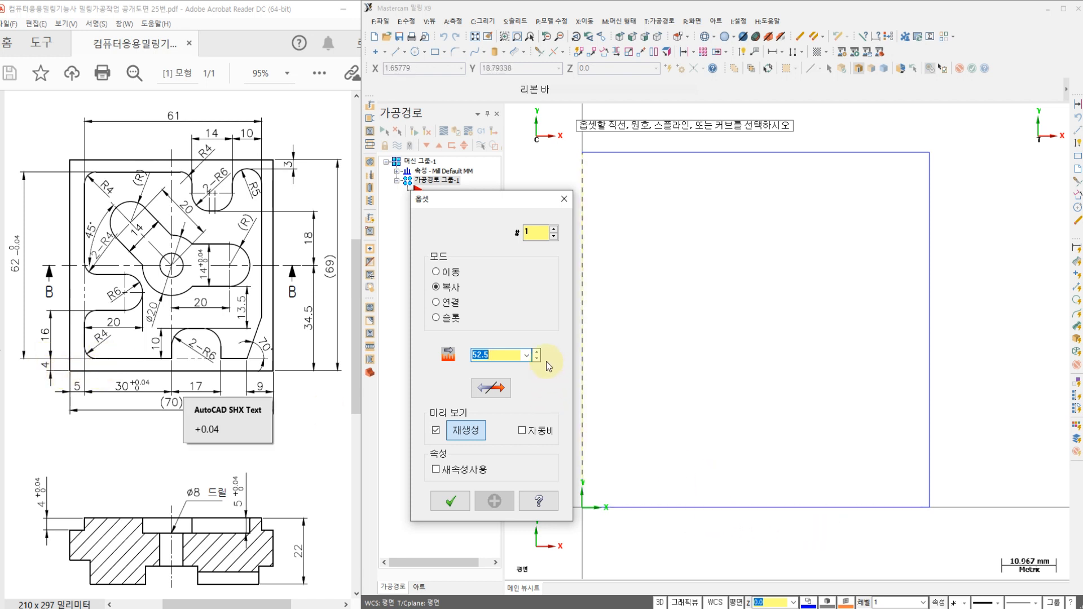
{"action": "left_click", "coordinate": [512, 355]}
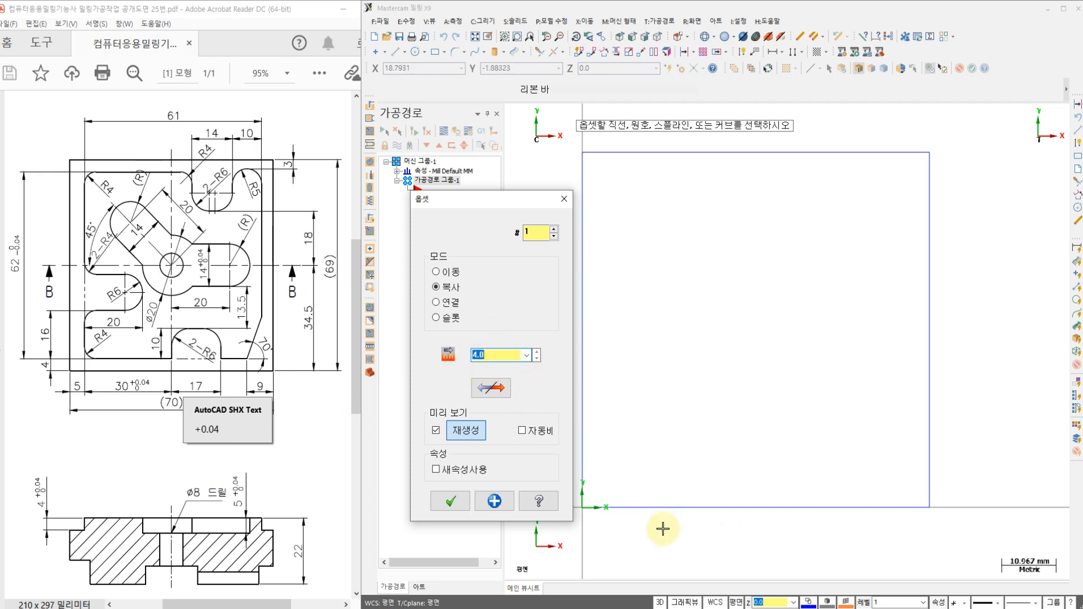
{"action": "left_click", "coordinate": [658, 507]}
{"action": "left_click", "coordinate": [665, 483]}
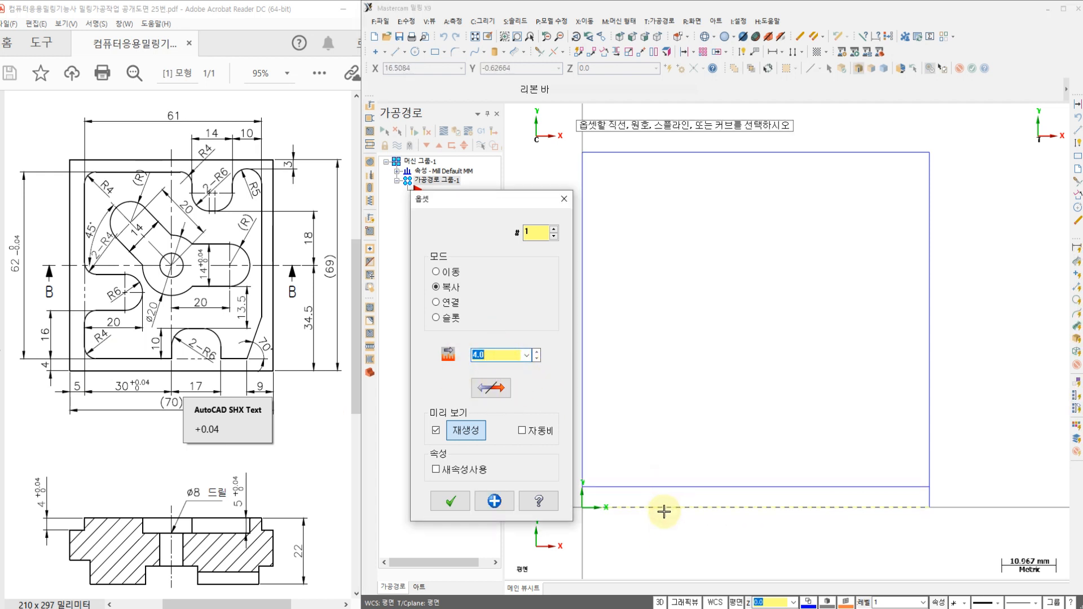
{"action": "left_click", "coordinate": [499, 500]}
{"action": "key", "text": "o"}
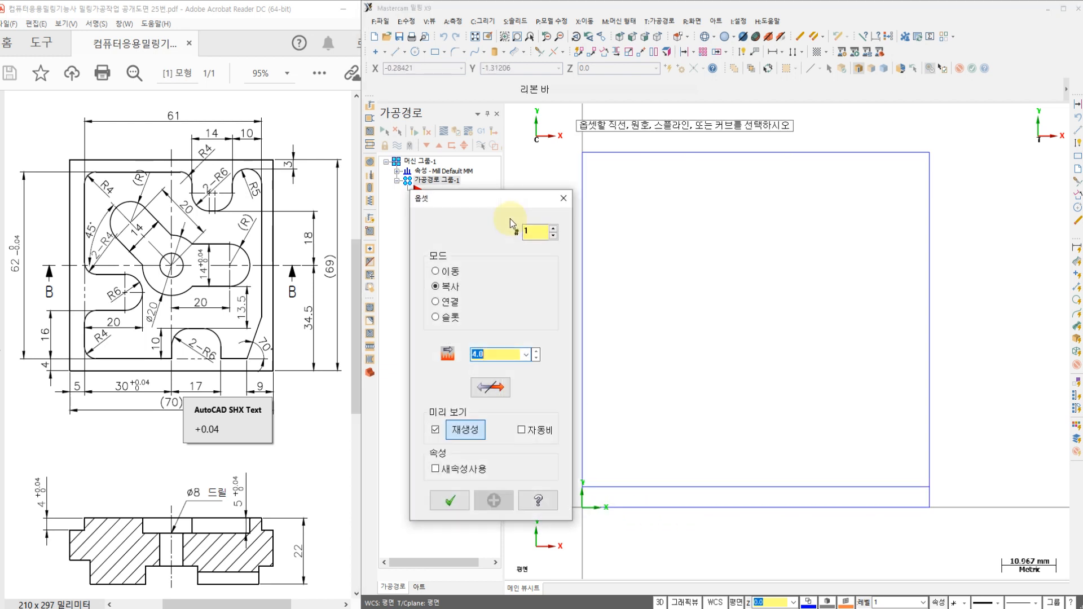
Offset a copy of the rectangle's left edge 5 mm inward to form the contour's left side.
{"action": "left_click_drag", "start_coordinate": [498, 201], "coordinate": [473, 202]}
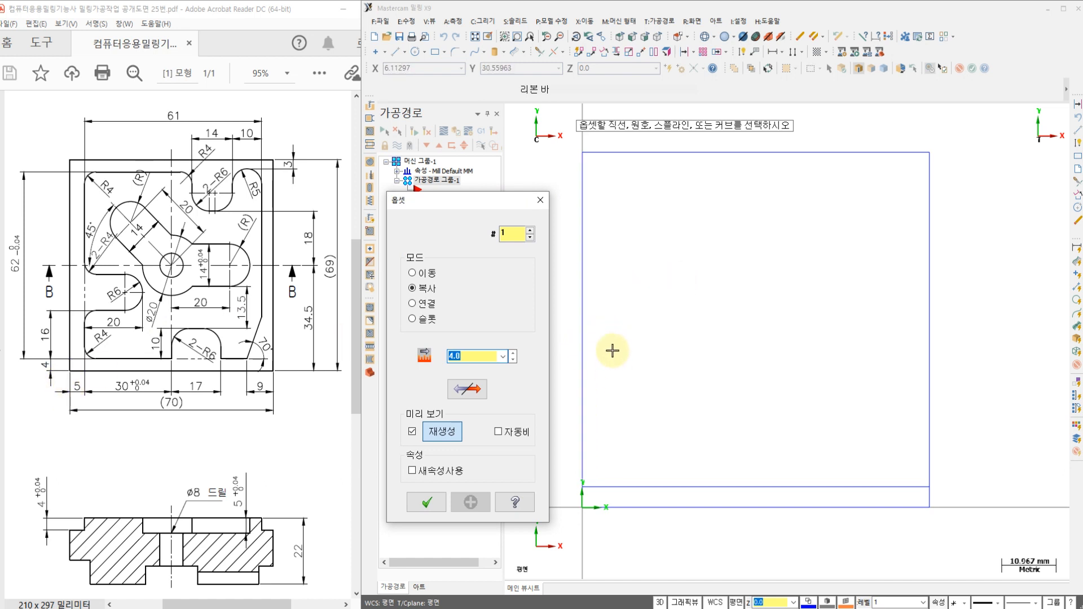
{"action": "key", "text": "Return"}
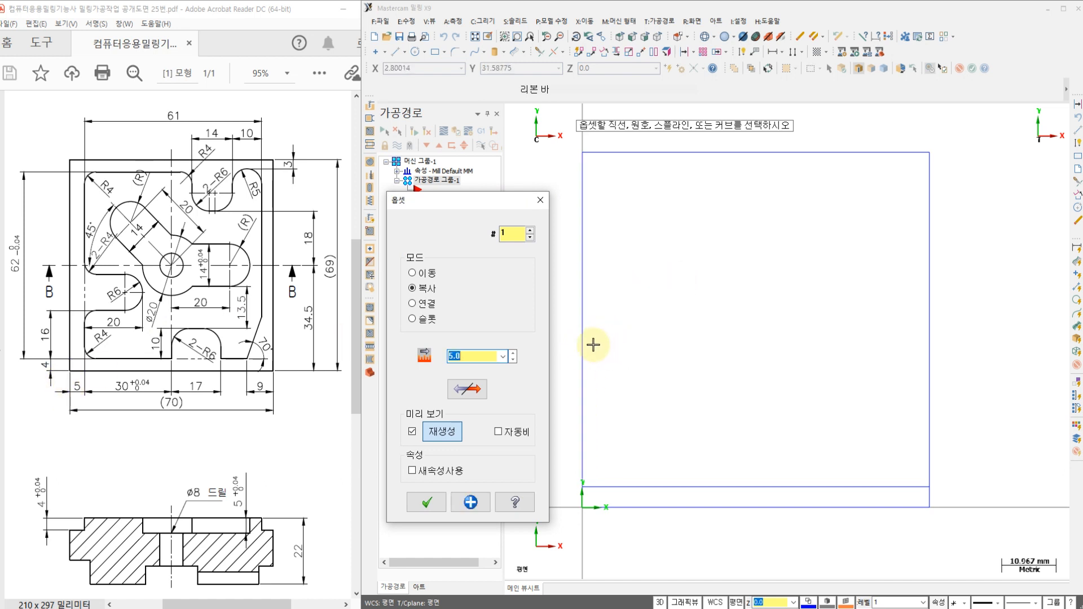
{"action": "left_click", "coordinate": [587, 344]}
{"action": "left_click", "coordinate": [612, 344]}
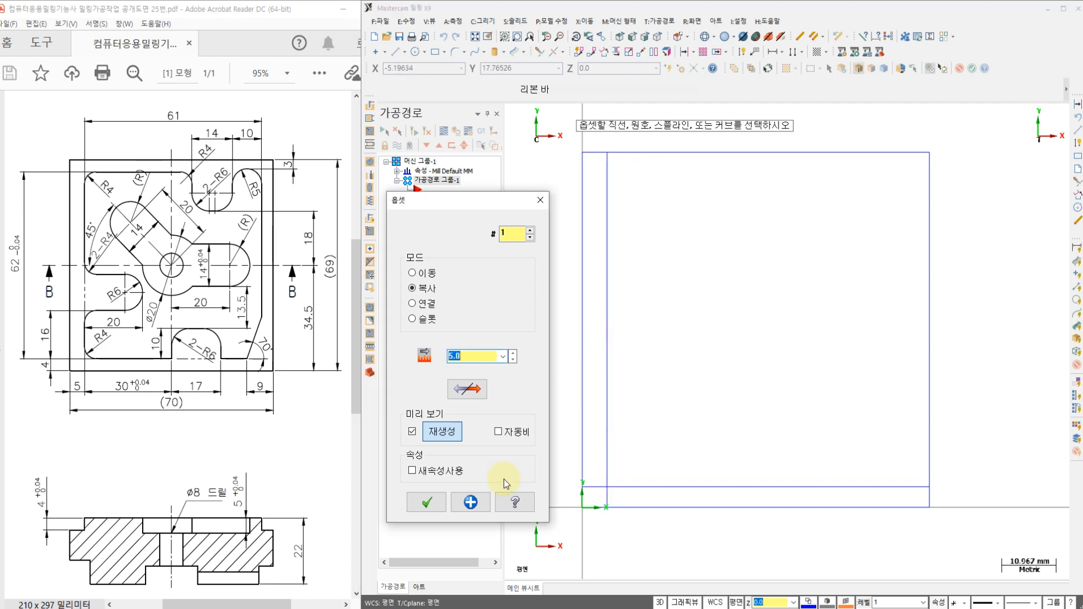
{"action": "left_click", "coordinate": [473, 502]}
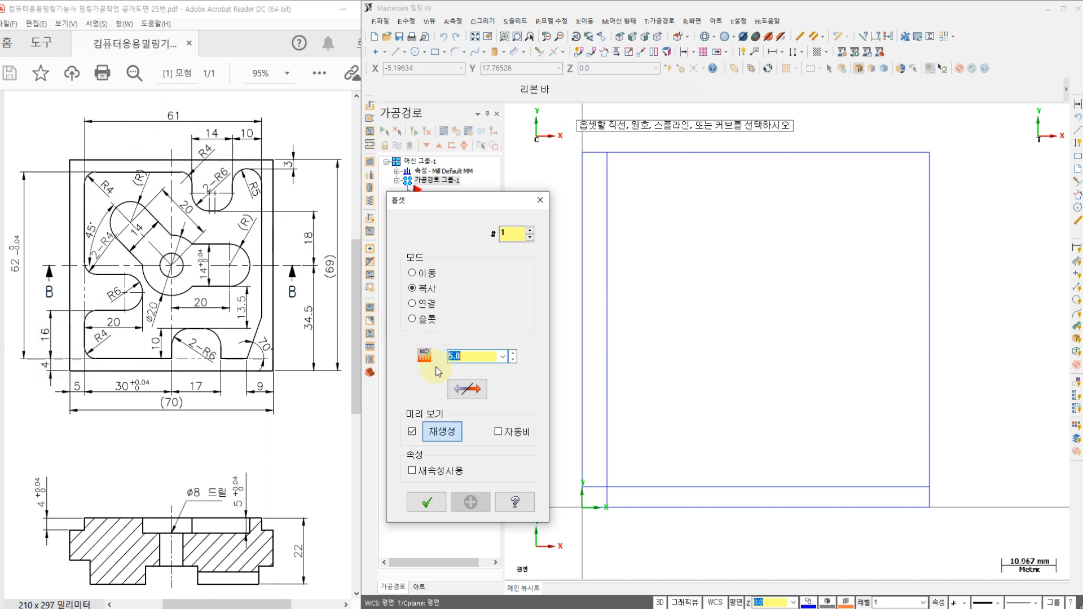
Offset a copy of the contour's left line 61 mm to the right to form the contour's right side.
{"action": "key", "text": "Return"}
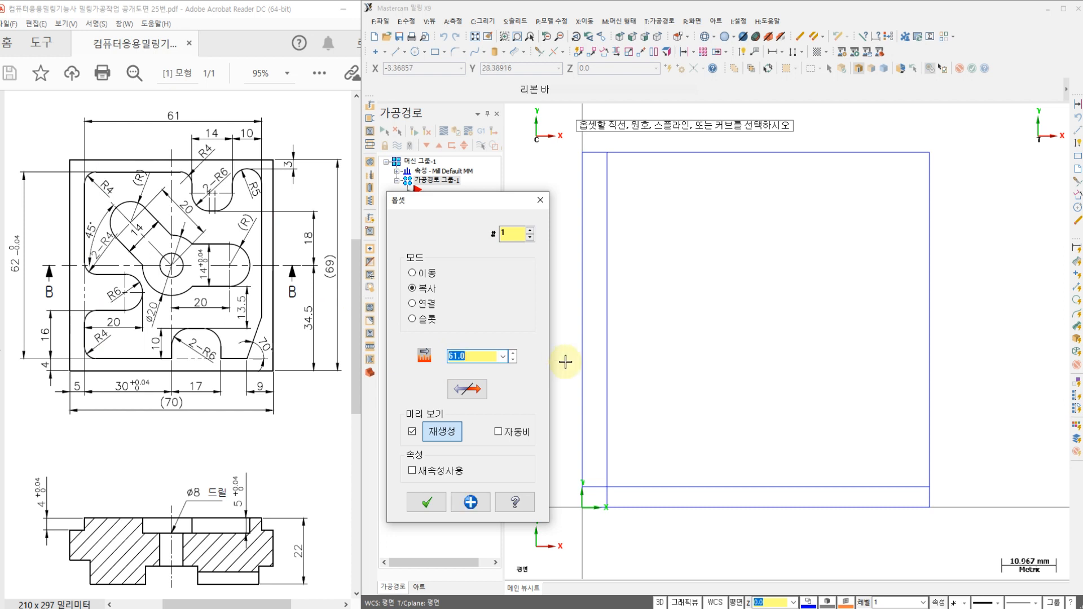
{"action": "left_click", "coordinate": [609, 343]}
{"action": "left_click", "coordinate": [688, 353]}
{"action": "left_click", "coordinate": [464, 508]}
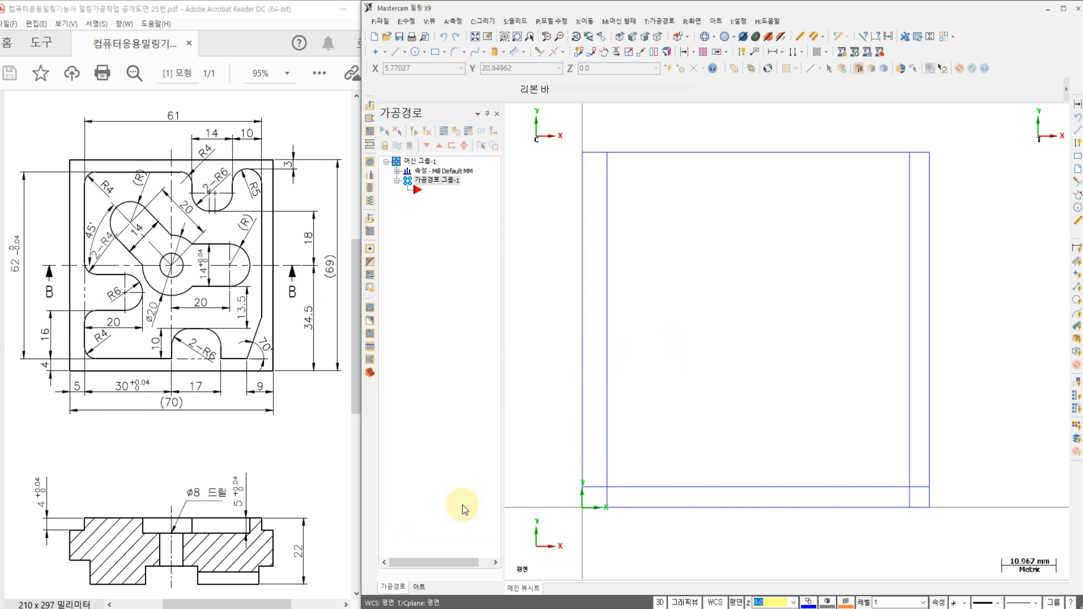
Offset a copy of the contour's bottom line 62 mm upward to form the contour's top side.
{"action": "left_click", "coordinate": [641, 489]}
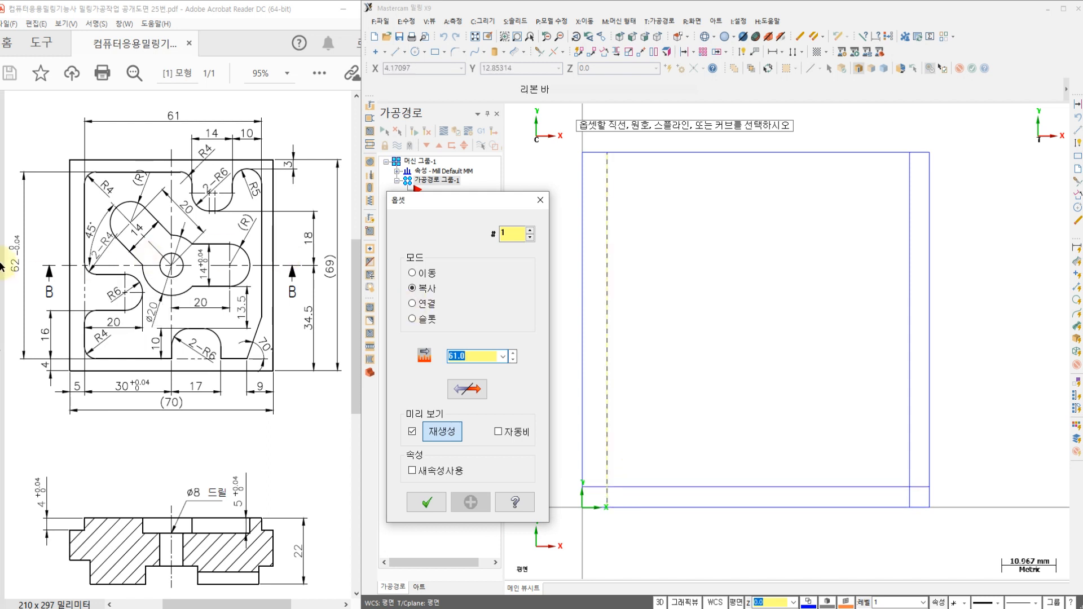
{"action": "type", "text": "62"}
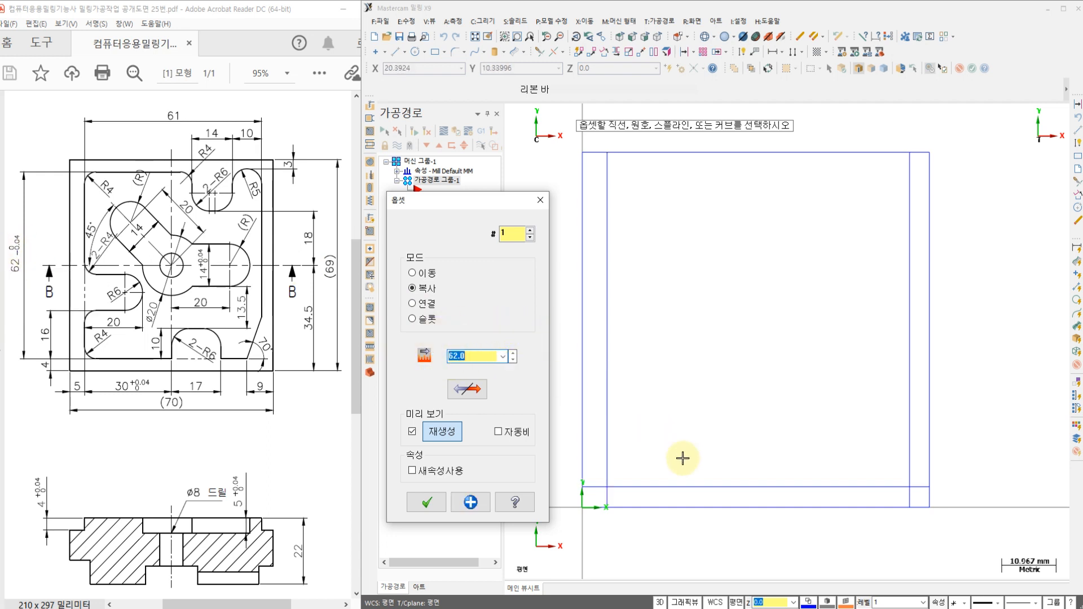
{"action": "left_click", "coordinate": [672, 486]}
{"action": "left_click", "coordinate": [674, 421]}
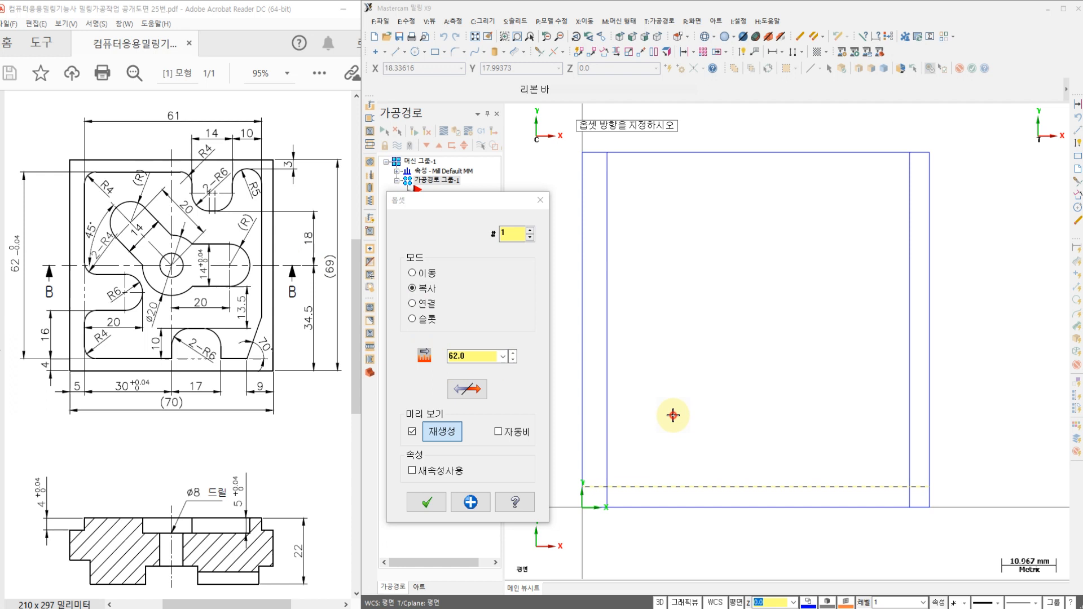
{"action": "left_click", "coordinate": [424, 504]}
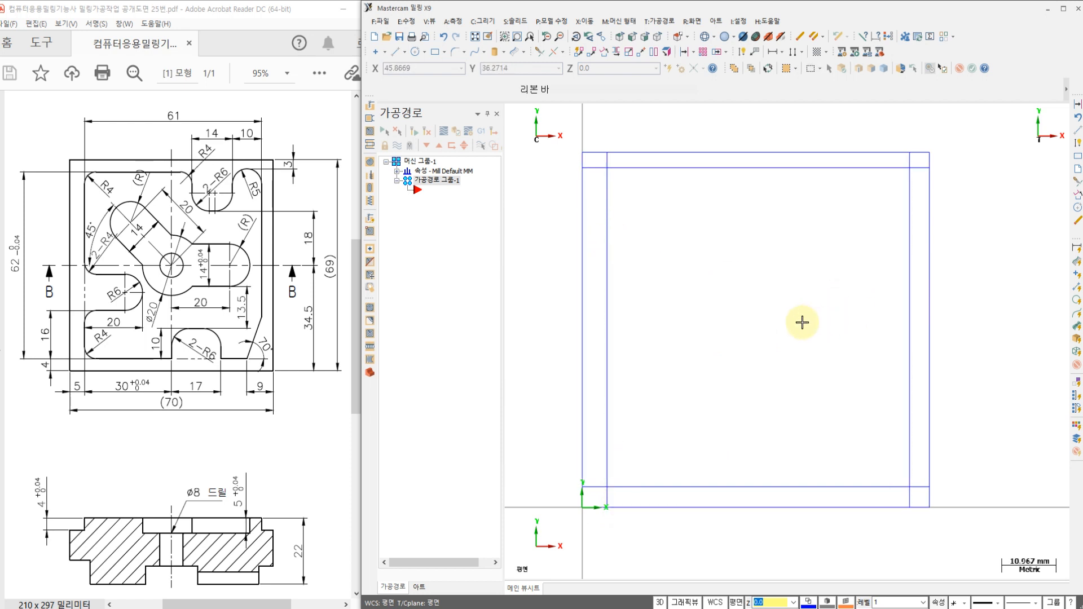
Examine the contour's outer boundary and the outline of its left-side notch on the drawing.
{"action": "middle_click_drag", "start_coordinate": [797, 335], "coordinate": [776, 335]}
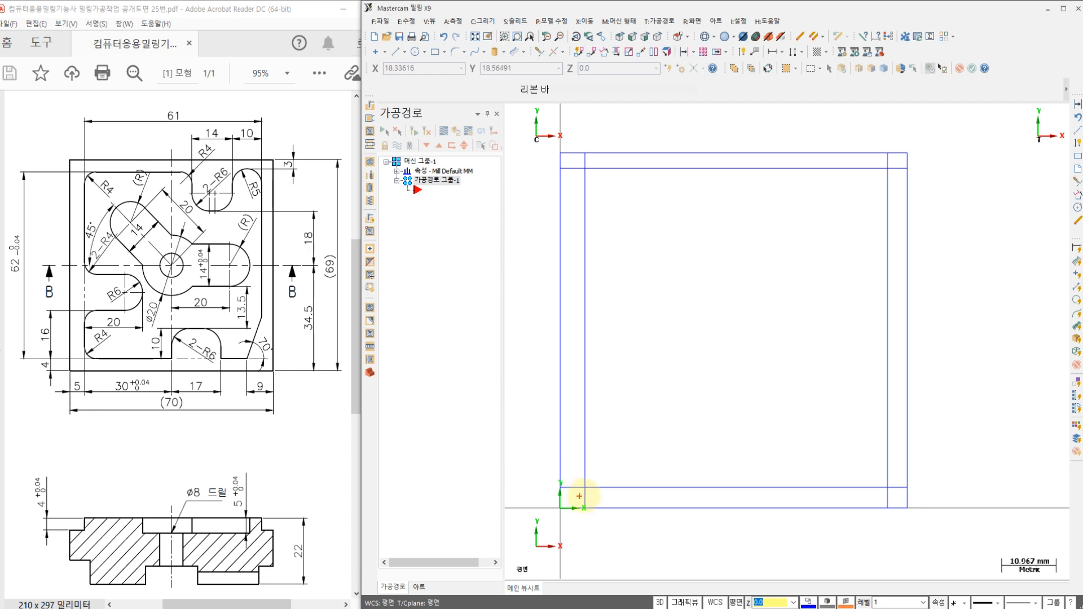
{"action": "mouse_move", "coordinate": [587, 490]}
{"action": "left_mouse_down"}
{"action": "mouse_move", "coordinate": [587, 174]}
{"action": "mouse_move", "coordinate": [664, 165]}
{"action": "mouse_move", "coordinate": [889, 181]}
{"action": "mouse_move", "coordinate": [889, 496]}
{"action": "mouse_move", "coordinate": [581, 482]}
{"action": "left_mouse_up"}
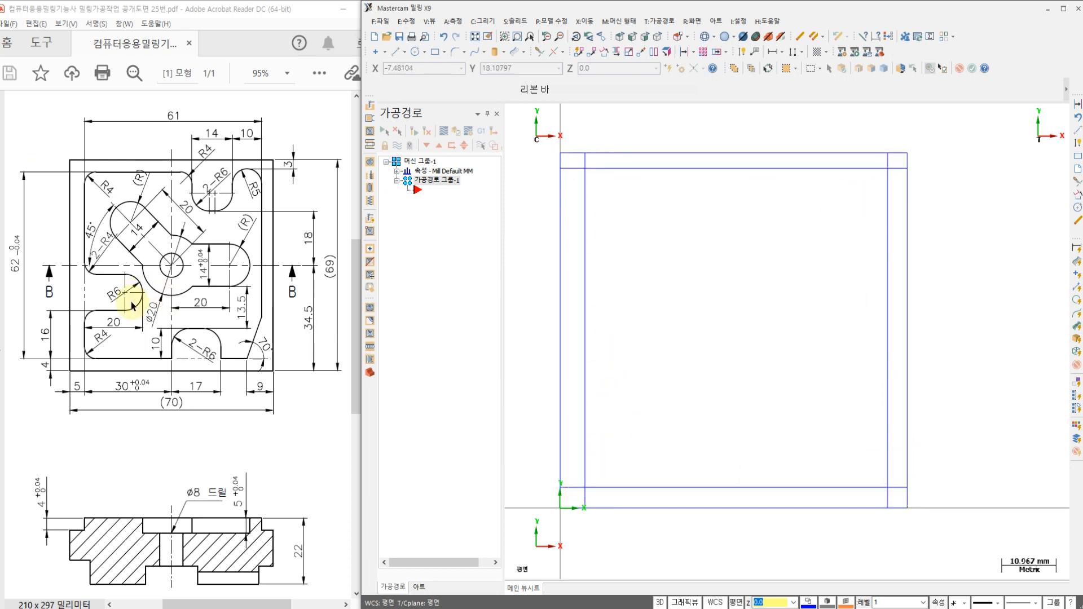
{"action": "mouse_move", "coordinate": [85, 182]}
{"action": "left_mouse_down"}
{"action": "mouse_move", "coordinate": [146, 167]}
{"action": "mouse_move", "coordinate": [264, 179]}
{"action": "mouse_move", "coordinate": [264, 347]}
{"action": "mouse_move", "coordinate": [85, 359]}
{"action": "left_mouse_up"}
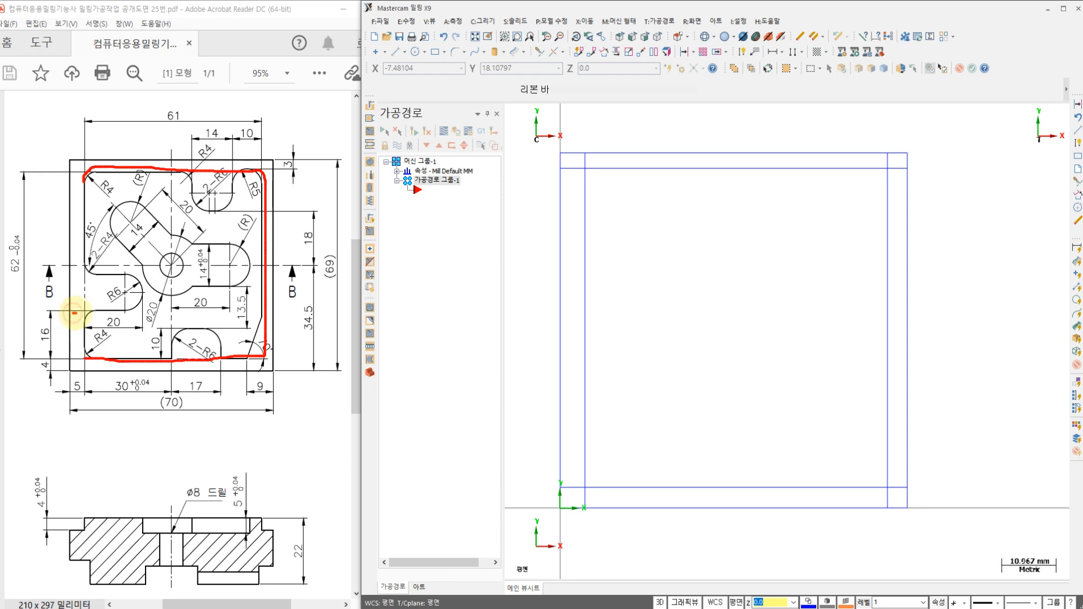
{"action": "left_click_drag", "start_coordinate": [73, 312], "coordinate": [140, 314]}
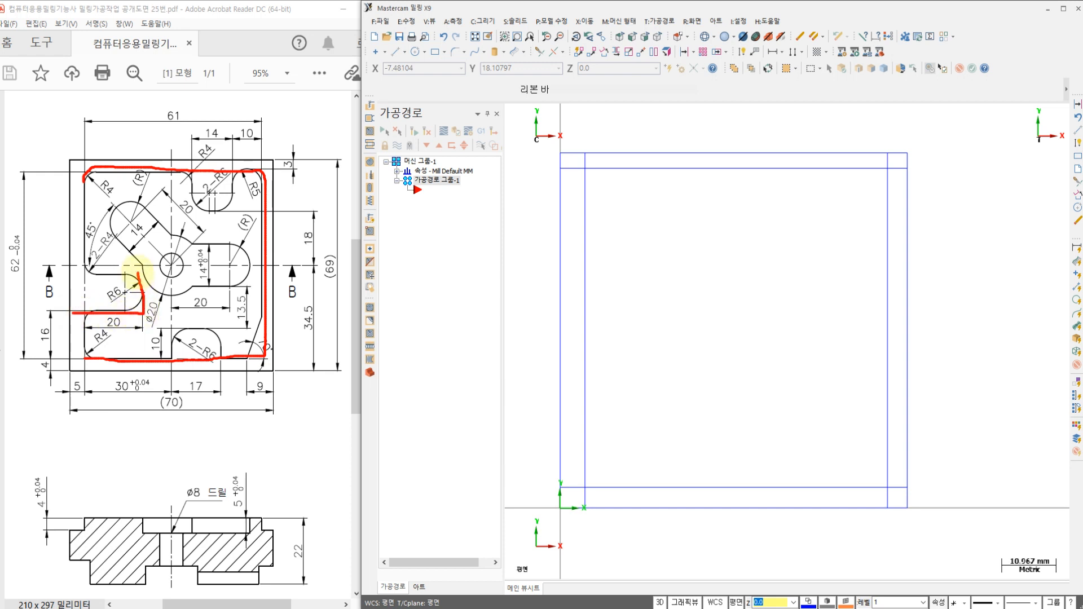
{"action": "left_click_drag", "start_coordinate": [138, 273], "coordinate": [88, 268]}
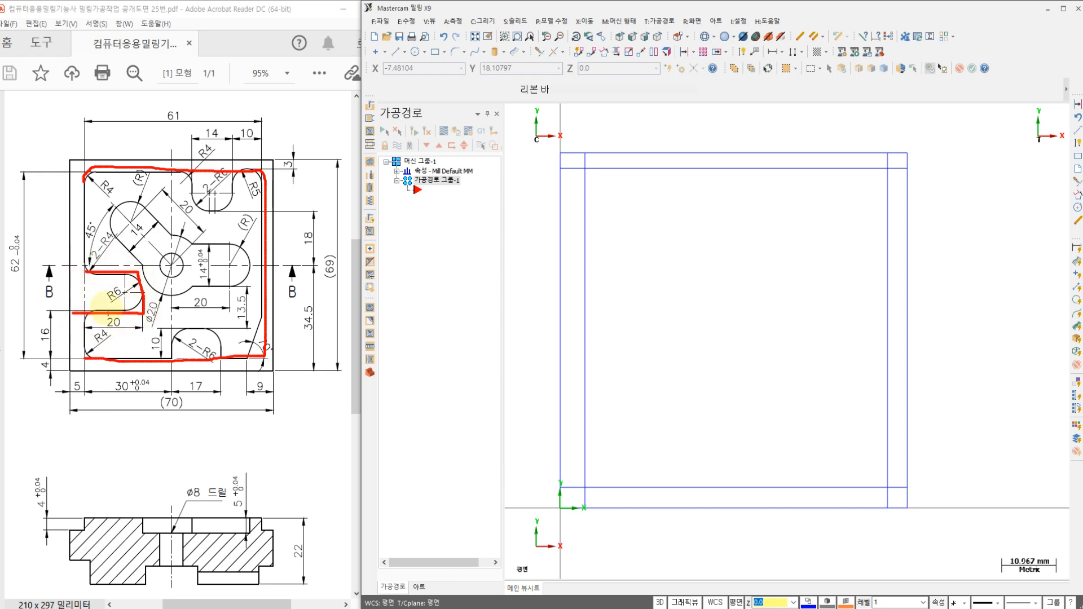
{"action": "key", "text": "Escape"}
{"action": "scroll", "coordinate": [92, 294], "scroll_direction": "up", "scroll_amount": 1}
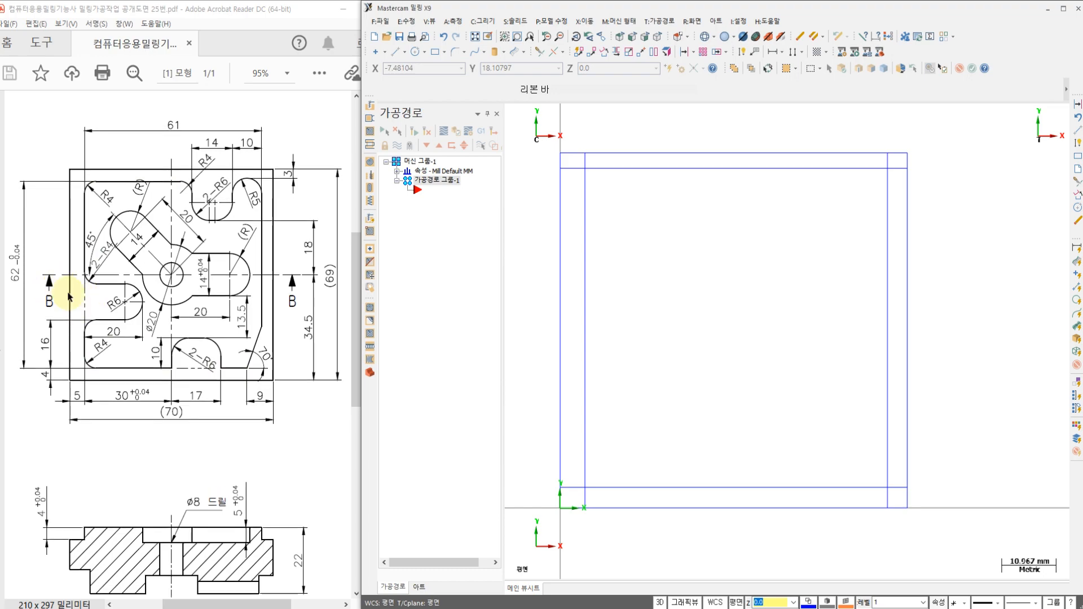
Examine how the R6 circle and its horizontal tangent lines form the left notch on the drawing.
{"action": "key", "text": "ctrl+1"}
{"action": "left_click", "coordinate": [95, 298]}
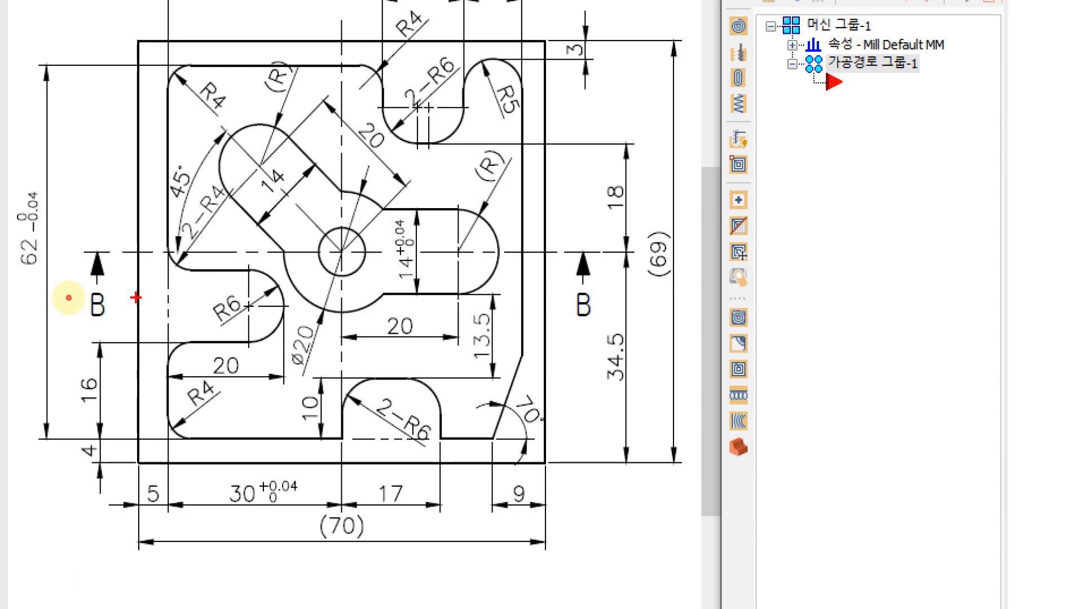
{"action": "left_click", "coordinate": [248, 309]}
{"action": "mouse_move", "coordinate": [249, 341]}
{"action": "left_mouse_down"}
{"action": "mouse_move", "coordinate": [206, 305]}
{"action": "mouse_move", "coordinate": [244, 273]}
{"action": "mouse_move", "coordinate": [291, 307]}
{"action": "mouse_move", "coordinate": [277, 342]}
{"action": "left_mouse_up"}
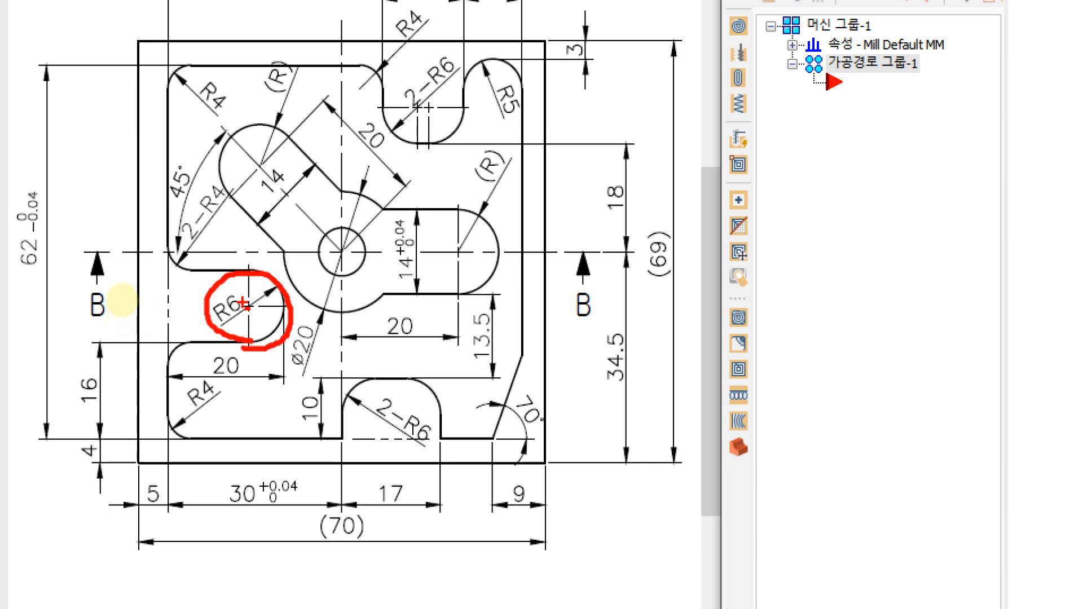
{"action": "left_click_drag", "start_coordinate": [243, 272], "coordinate": [160, 266]}
{"action": "left_click_drag", "start_coordinate": [250, 341], "coordinate": [167, 339]}
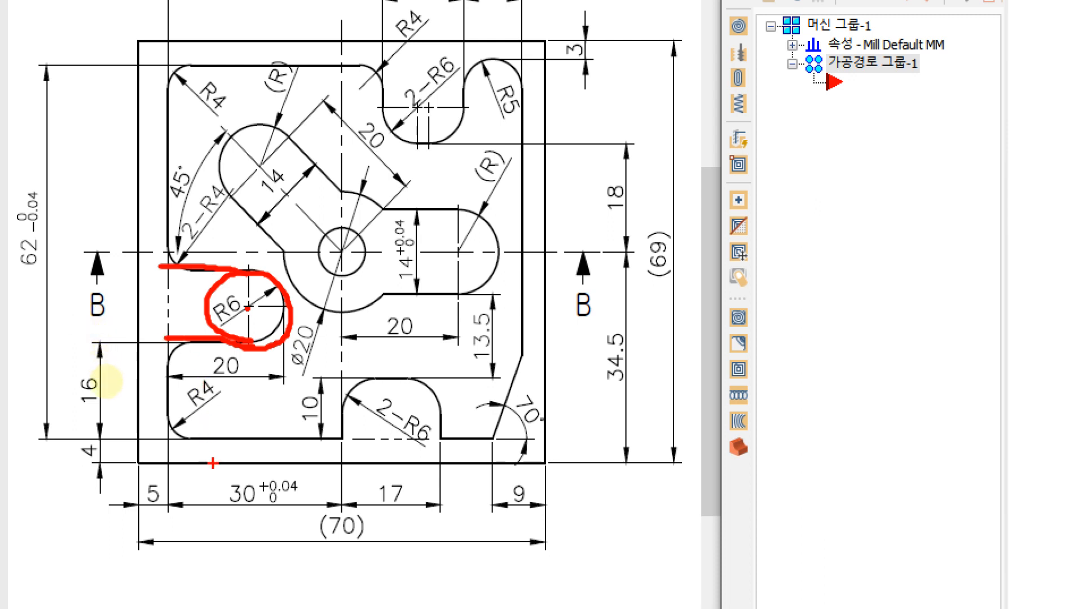
{"action": "key", "text": "ctrl+z"}
{"action": "key", "text": "ctrl+z"}
{"action": "key", "text": "ctrl+z"}
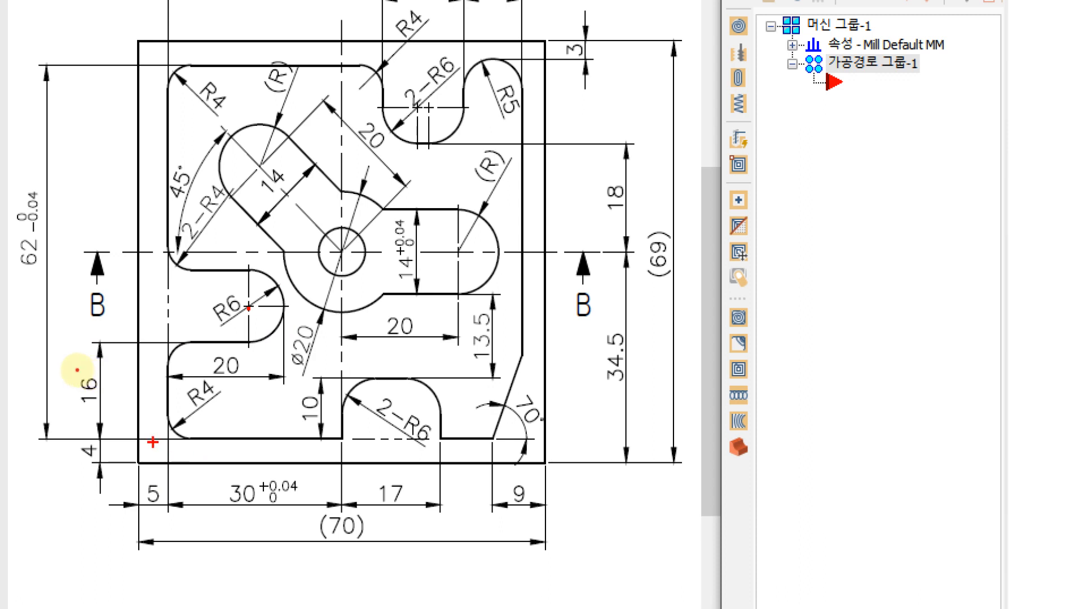
Examine which horizontal and vertical lines bound the left notch when it is built from offset lines.
{"action": "left_click_drag", "start_coordinate": [153, 442], "coordinate": [333, 447]}
{"action": "left_click_drag", "start_coordinate": [163, 346], "coordinate": [282, 342]}
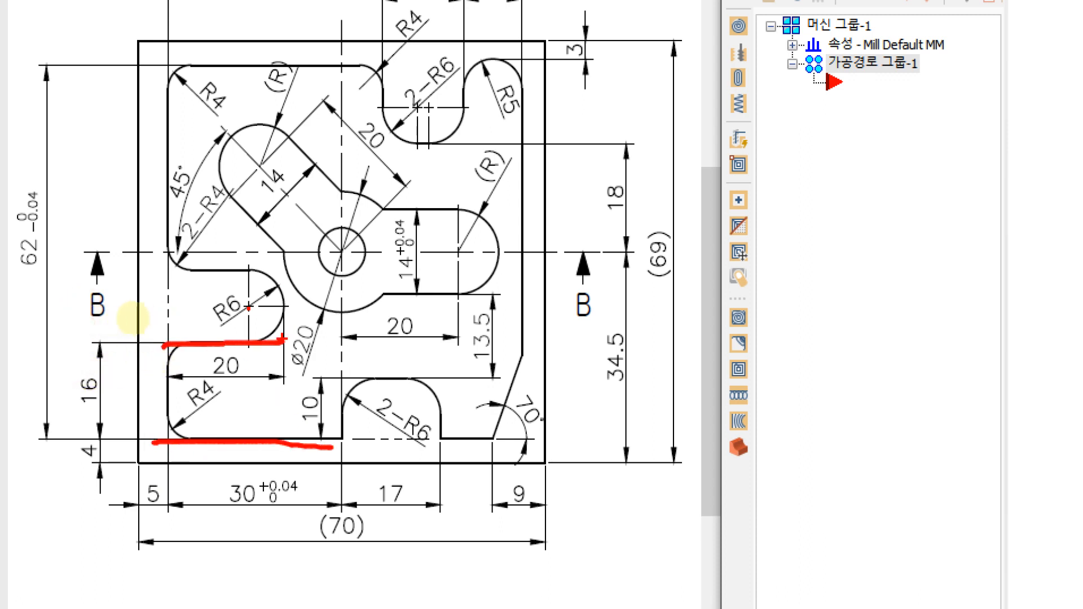
{"action": "left_click_drag", "start_coordinate": [151, 265], "coordinate": [295, 267]}
{"action": "left_click_drag", "start_coordinate": [162, 346], "coordinate": [170, 400]}
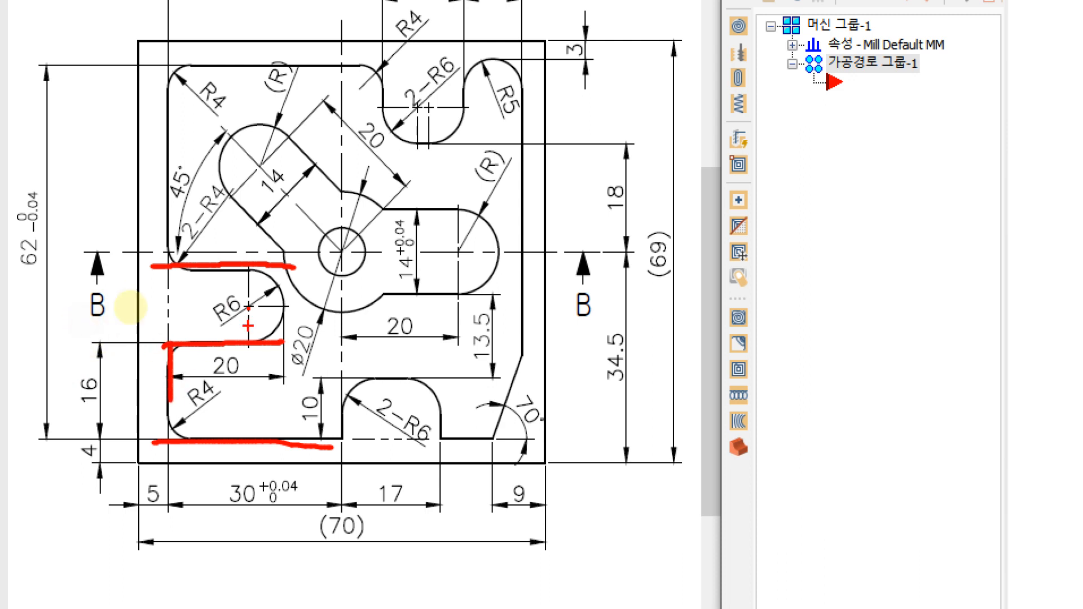
{"action": "left_click_drag", "start_coordinate": [278, 226], "coordinate": [269, 387]}
{"action": "left_click_drag", "start_coordinate": [163, 346], "coordinate": [291, 339]}
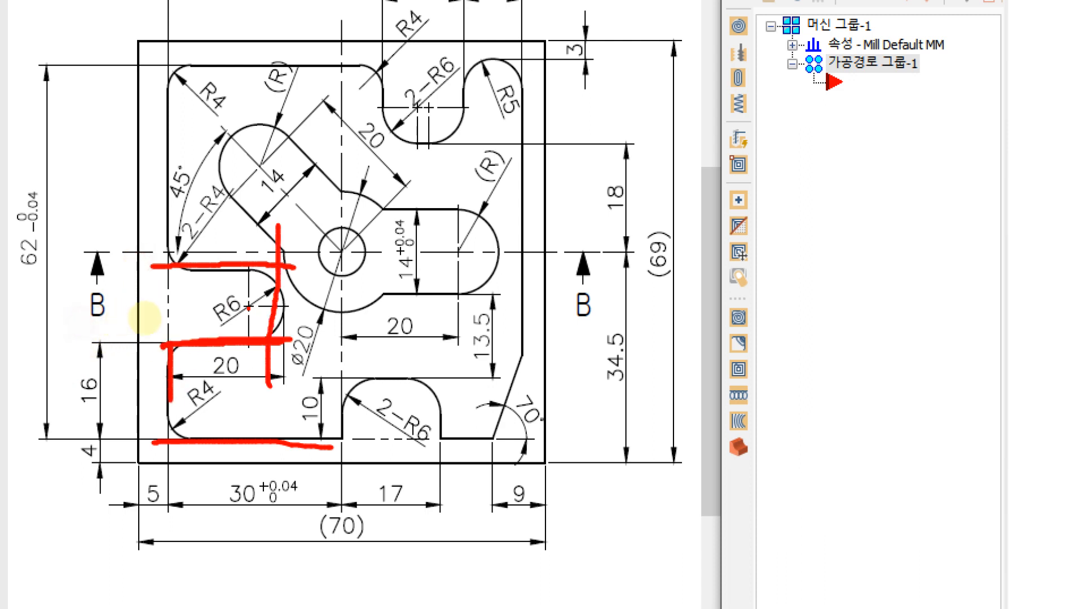
{"action": "left_click_drag", "start_coordinate": [137, 265], "coordinate": [319, 268]}
{"action": "left_click", "coordinate": [280, 208]}
{"action": "left_click_drag", "start_coordinate": [279, 208], "coordinate": [288, 416]}
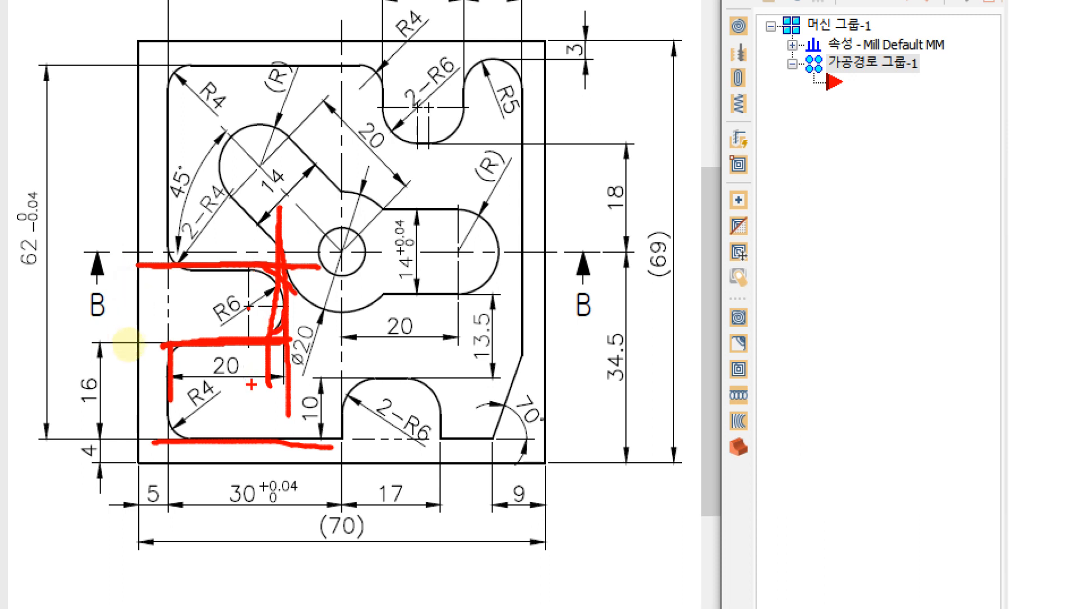
{"action": "left_click_drag", "start_coordinate": [281, 207], "coordinate": [285, 213]}
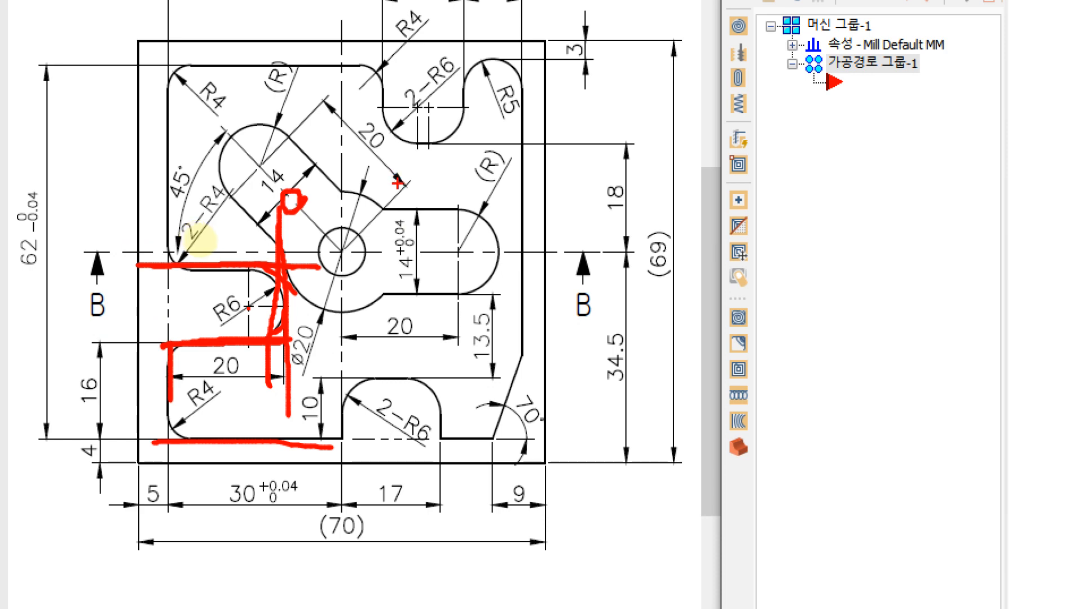
{"action": "key", "text": "Escape"}
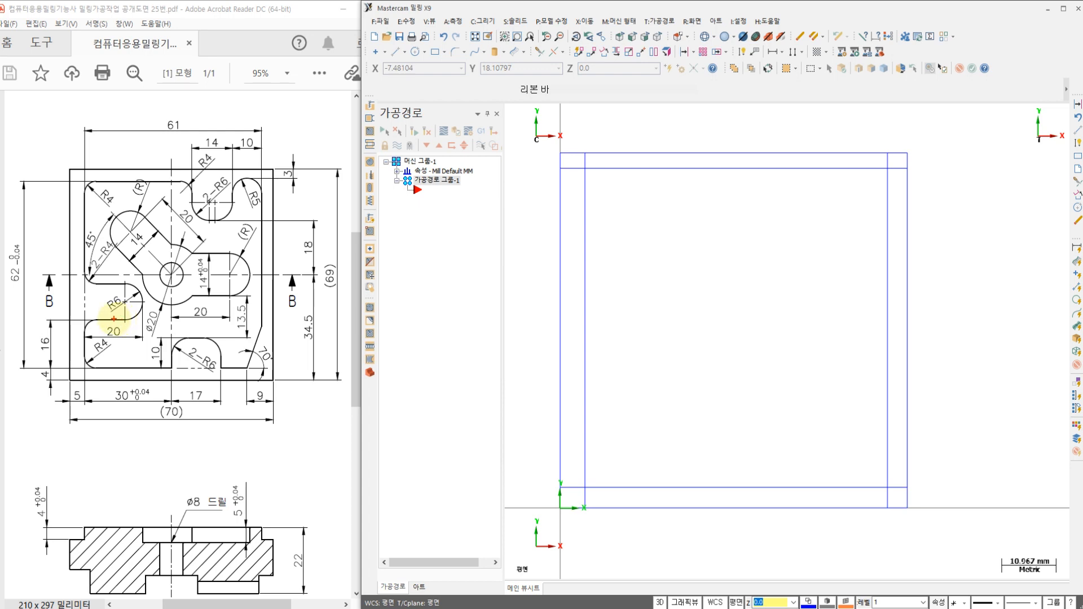
Examine where the left notch's horizontal edges meet the R6 circle and which portions need trimming.
{"action": "key", "text": "ctrl+1"}
{"action": "left_click", "coordinate": [112, 312]}
{"action": "mouse_move", "coordinate": [123, 284]}
{"action": "left_mouse_down"}
{"action": "mouse_move", "coordinate": [186, 319]}
{"action": "mouse_move", "coordinate": [101, 308]}
{"action": "mouse_move", "coordinate": [126, 283]}
{"action": "left_mouse_up"}
{"action": "left_click_drag", "start_coordinate": [128, 320], "coordinate": [76, 313]}
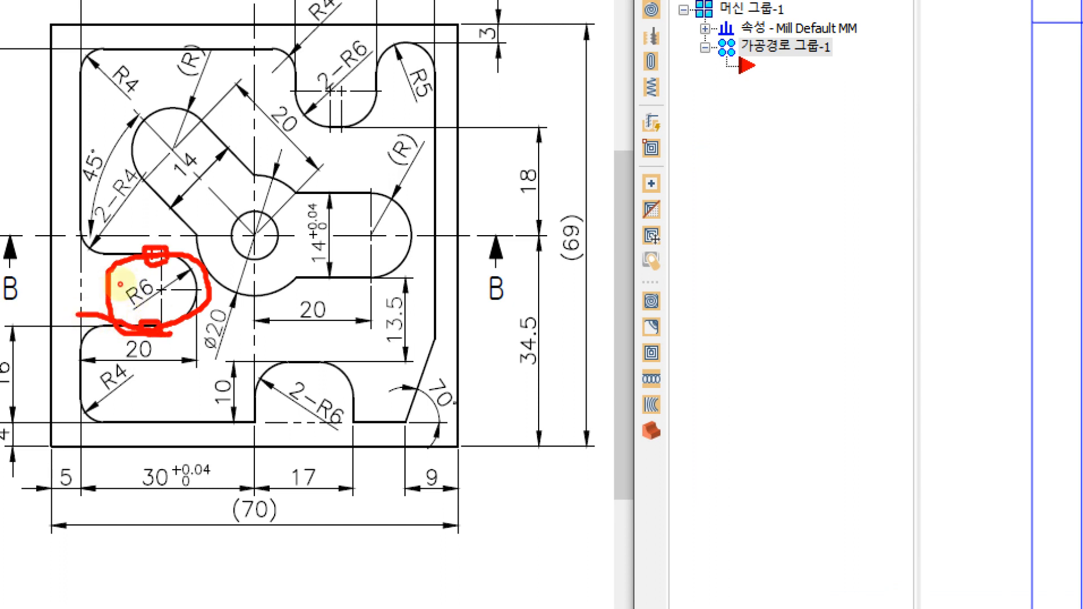
{"action": "mouse_move", "coordinate": [121, 255]}
{"action": "left_mouse_down"}
{"action": "mouse_move", "coordinate": [90, 253]}
{"action": "mouse_move", "coordinate": [120, 320]}
{"action": "left_mouse_up"}
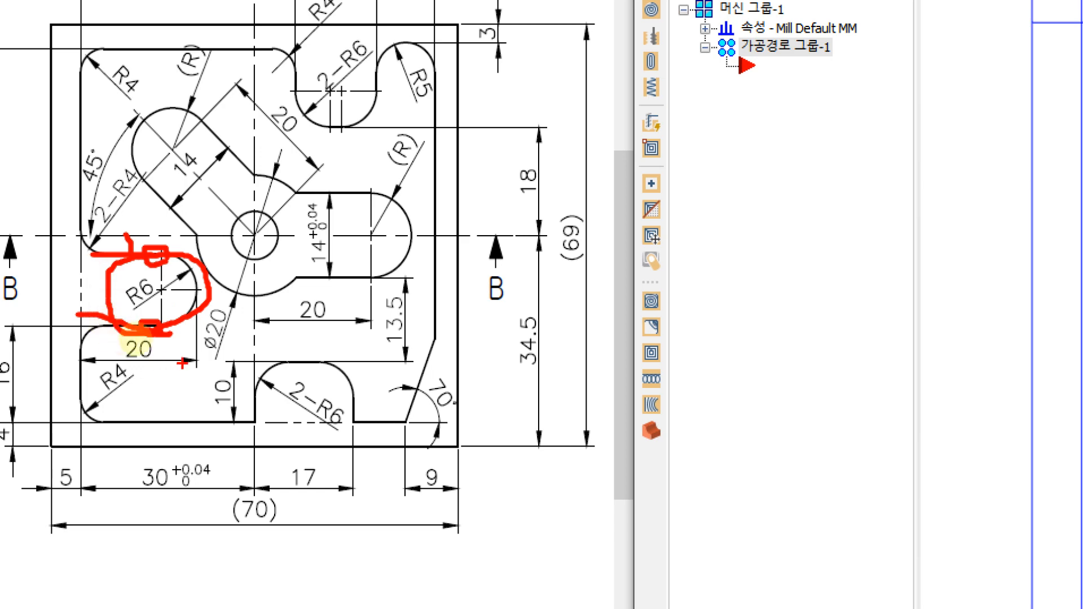
{"action": "key", "text": "Escape"}
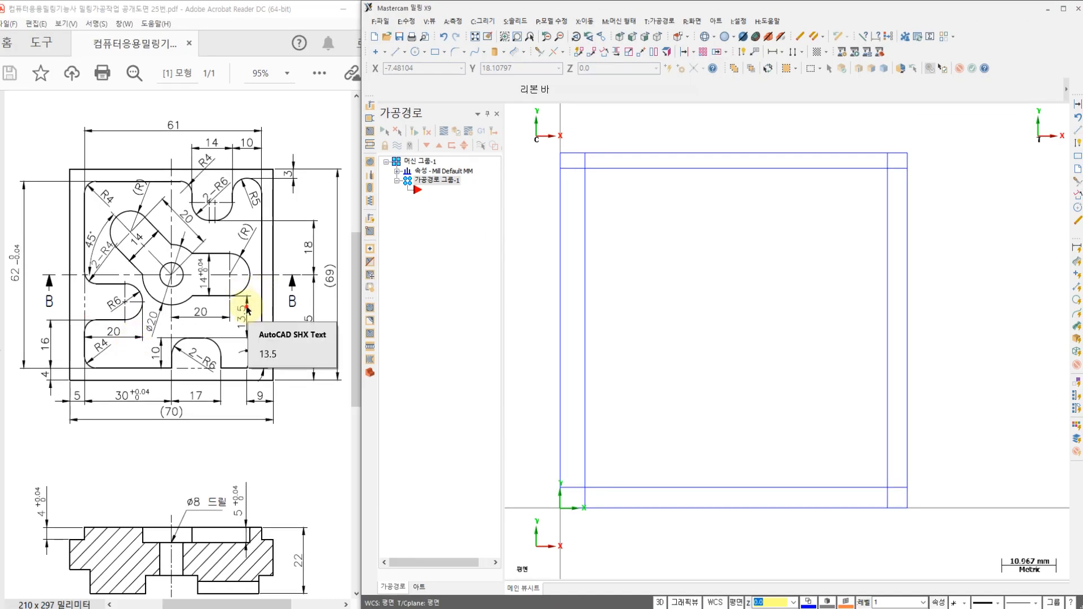
Examine the left notch's R6 arc and the 70° slanted corner on the drawing.
{"action": "left_click", "coordinate": [247, 307]}
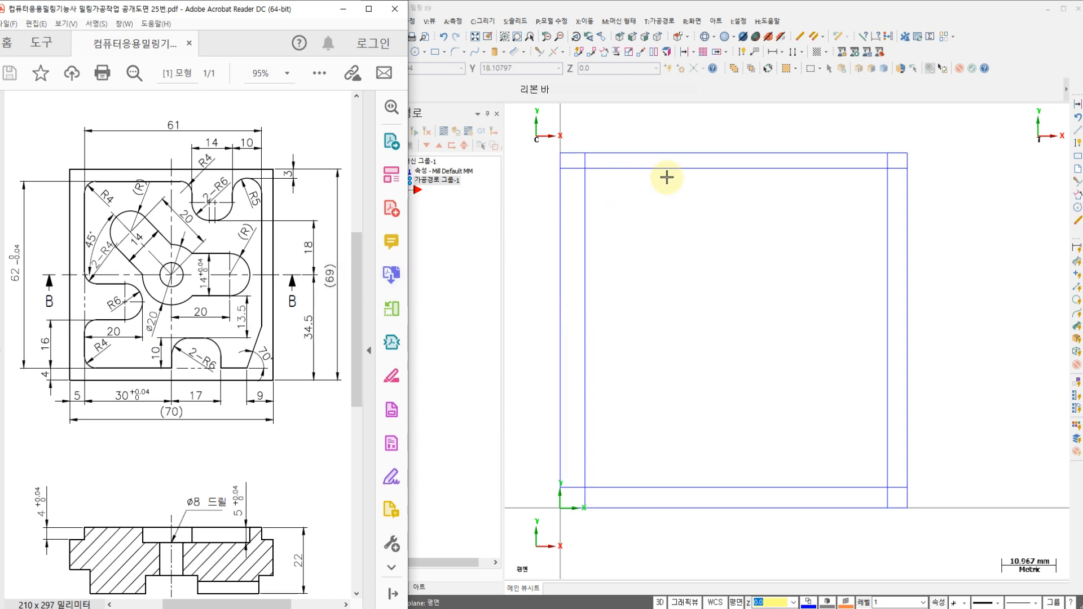
{"action": "left_click", "coordinate": [893, 188]}
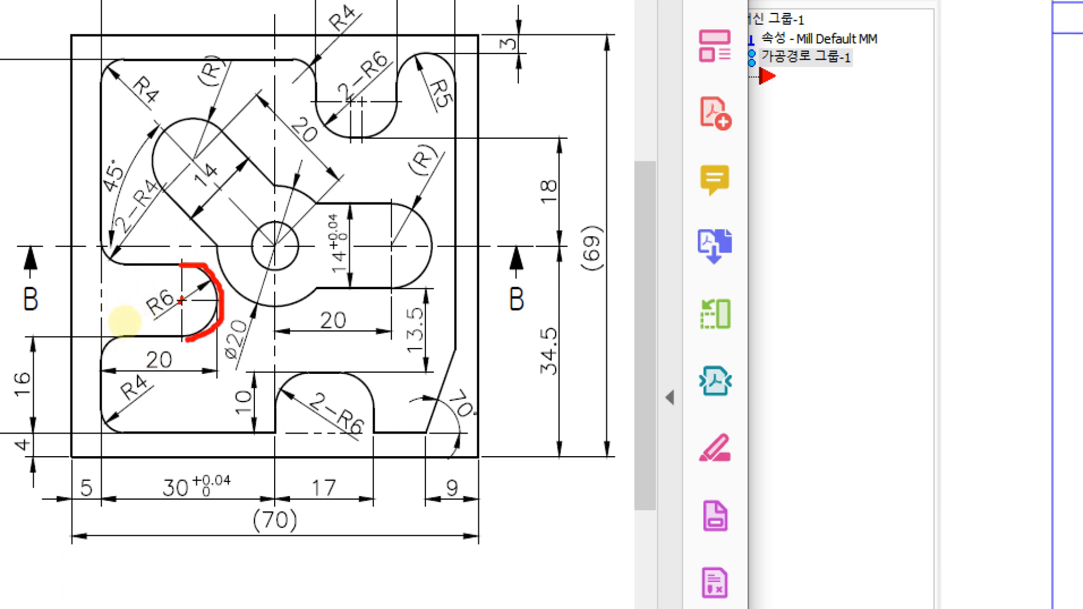
{"action": "mouse_move", "coordinate": [186, 340]}
{"action": "left_mouse_down"}
{"action": "mouse_move", "coordinate": [153, 304]}
{"action": "mouse_move", "coordinate": [172, 274]}
{"action": "left_mouse_up"}
{"action": "mouse_move", "coordinate": [293, 340]}
{"action": "left_mouse_down"}
{"action": "mouse_move", "coordinate": [335, 380]}
{"action": "mouse_move", "coordinate": [341, 418]}
{"action": "left_mouse_up"}
{"action": "mouse_move", "coordinate": [463, 335]}
{"action": "left_mouse_down"}
{"action": "mouse_move", "coordinate": [429, 430]}
{"action": "mouse_move", "coordinate": [451, 353]}
{"action": "left_mouse_up"}
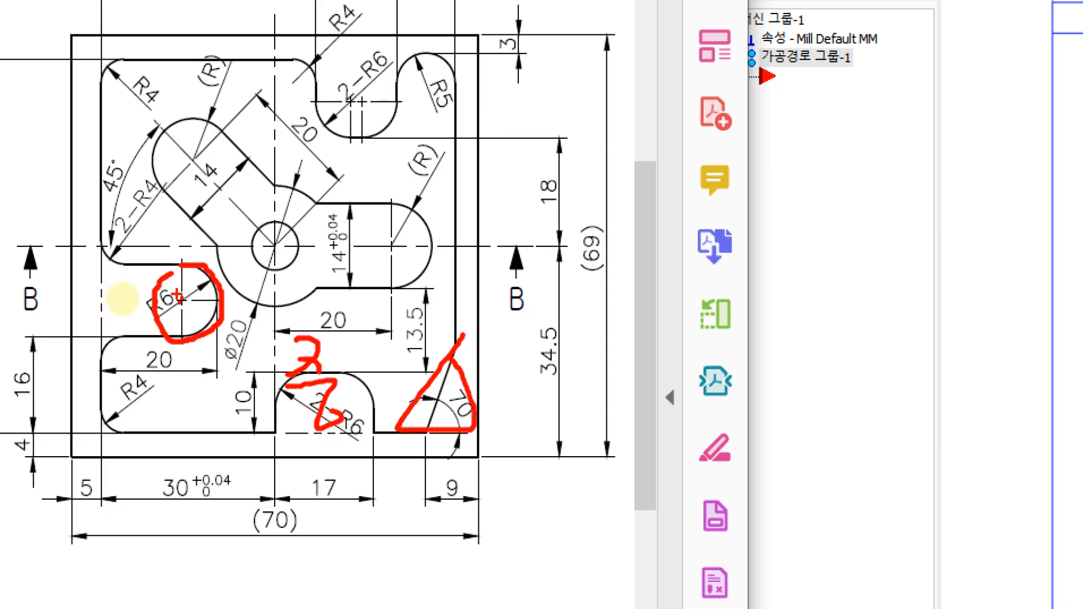
{"action": "key", "text": "Escape"}
Examine the left notch's R6 centre relative to the part's lower-left corner, using the 5 and 20 dimensions.
{"action": "key", "text": "ctrl+1"}
{"action": "left_click", "coordinate": [126, 303]}
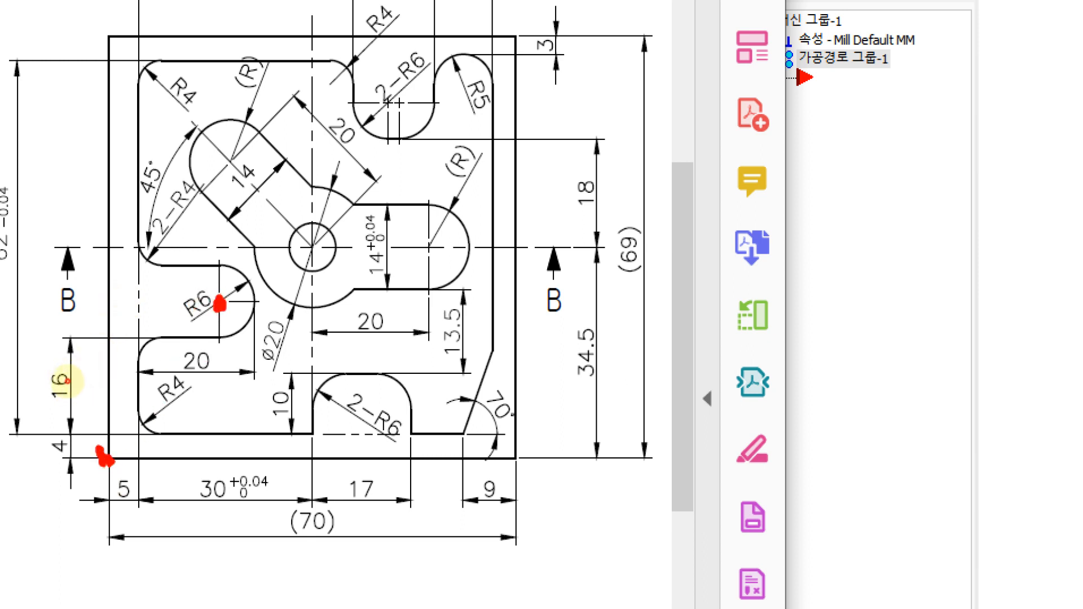
{"action": "left_click_drag", "start_coordinate": [215, 452], "coordinate": [216, 467]}
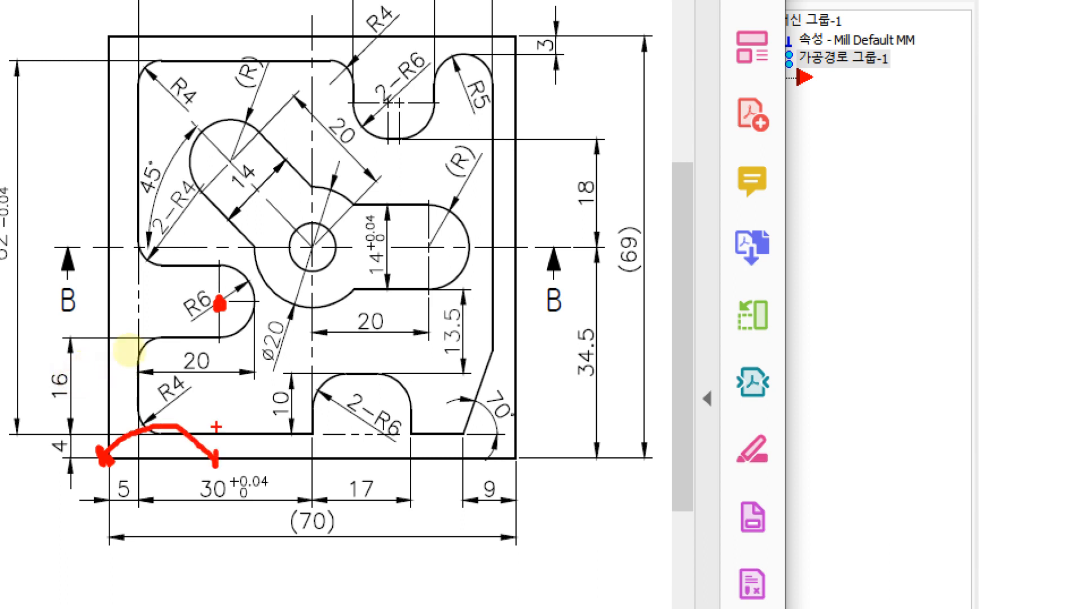
{"action": "left_click_drag", "start_coordinate": [217, 303], "coordinate": [217, 439]}
{"action": "left_click", "coordinate": [222, 469]}
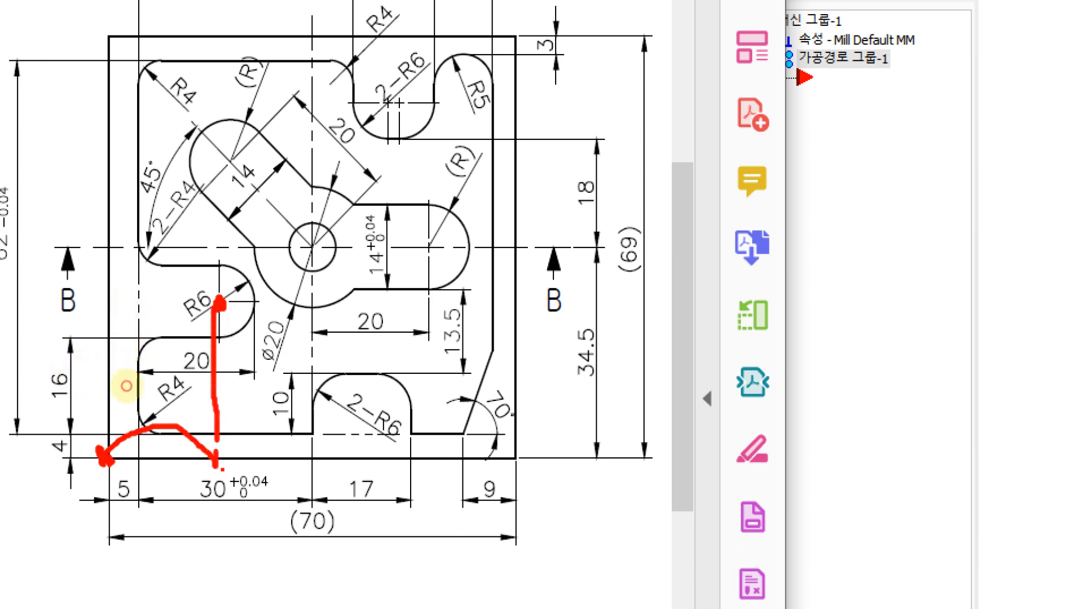
{"action": "mouse_move", "coordinate": [135, 516]}
{"action": "left_mouse_down"}
{"action": "mouse_move", "coordinate": [99, 471]}
{"action": "mouse_move", "coordinate": [162, 490]}
{"action": "mouse_move", "coordinate": [154, 517]}
{"action": "left_mouse_up"}
{"action": "mouse_move", "coordinate": [213, 380]}
{"action": "left_mouse_down"}
{"action": "mouse_move", "coordinate": [170, 353]}
{"action": "mouse_move", "coordinate": [219, 374]}
{"action": "left_mouse_up"}
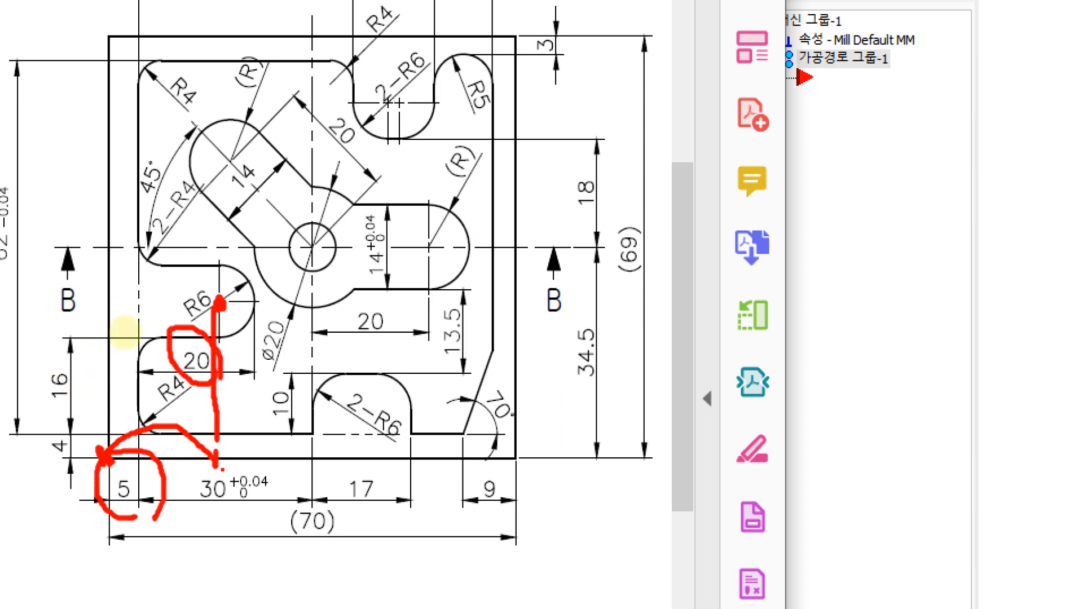
{"action": "key", "text": "Escape"}
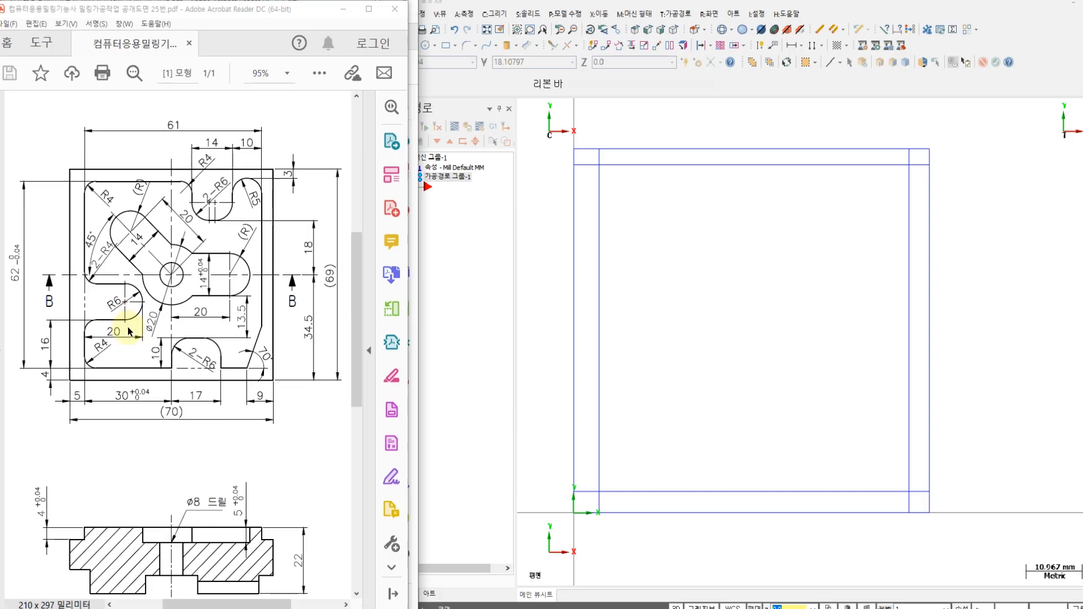
Work out the R6 centre's horizontal distance from the left outer edge using 5 + 20 − 6.
{"action": "key", "text": "ctrl+1"}
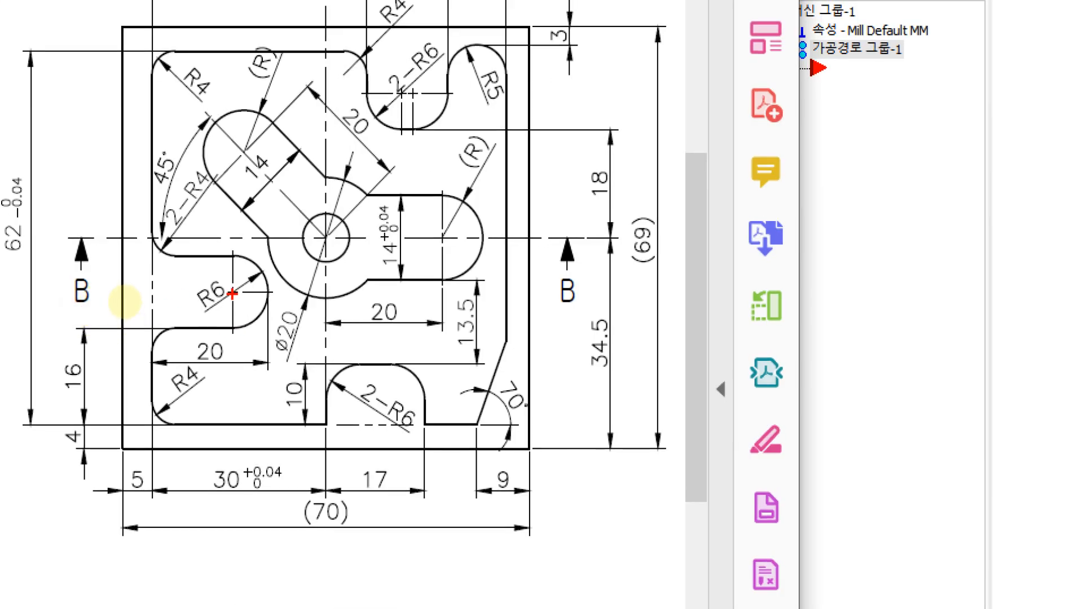
{"action": "left_click_drag", "start_coordinate": [228, 287], "coordinate": [241, 503]}
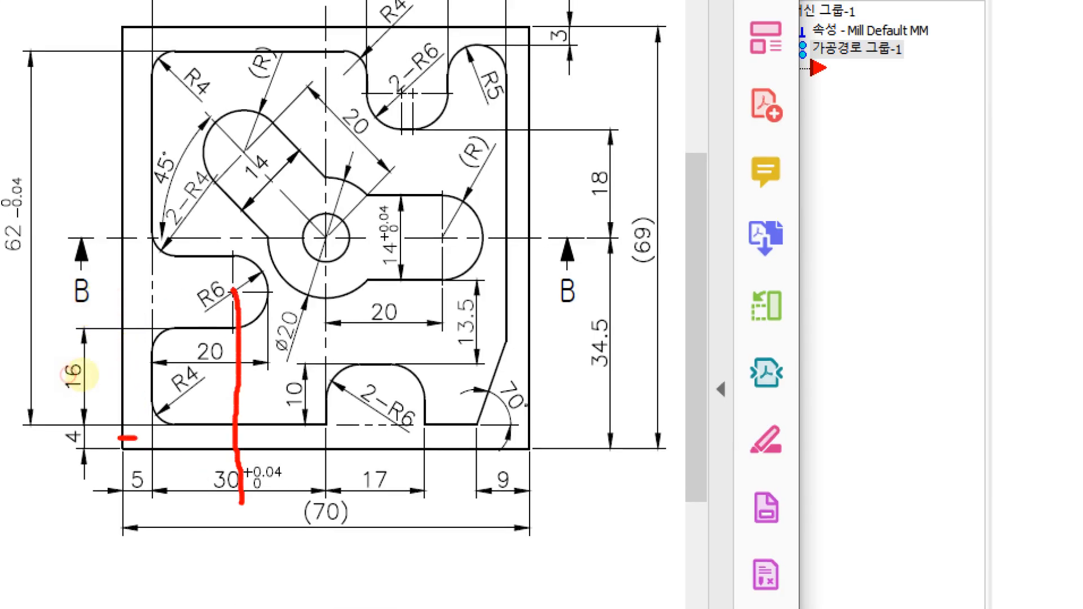
{"action": "mouse_move", "coordinate": [137, 438]}
{"action": "left_mouse_down"}
{"action": "mouse_move", "coordinate": [234, 442]}
{"action": "mouse_move", "coordinate": [200, 461]}
{"action": "left_mouse_up"}
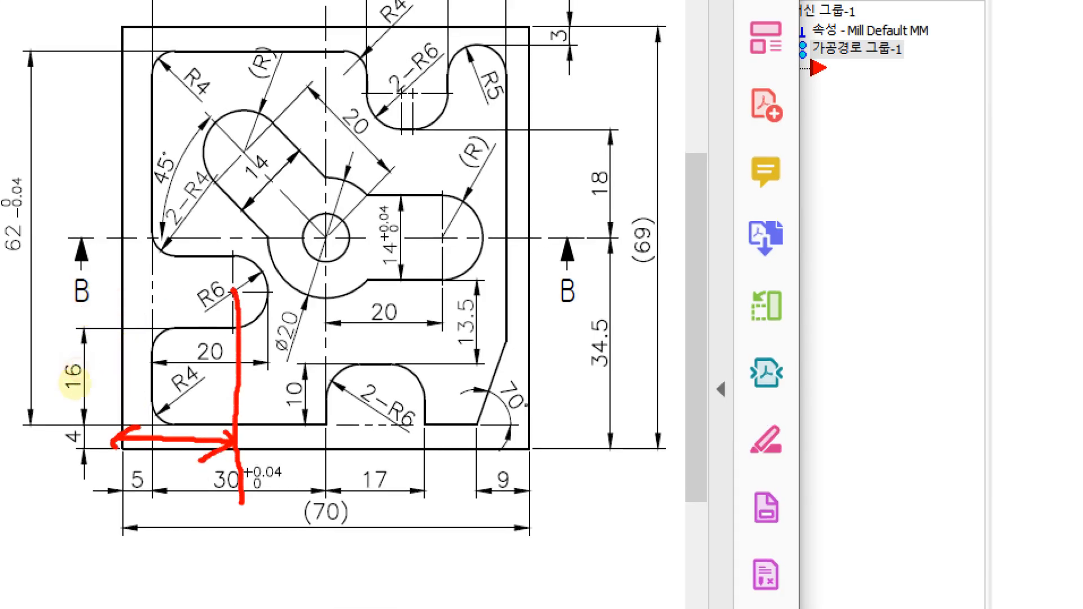
{"action": "mouse_move", "coordinate": [138, 450]}
{"action": "left_mouse_down"}
{"action": "mouse_move", "coordinate": [119, 469]}
{"action": "mouse_move", "coordinate": [147, 507]}
{"action": "mouse_move", "coordinate": [168, 508]}
{"action": "left_mouse_up"}
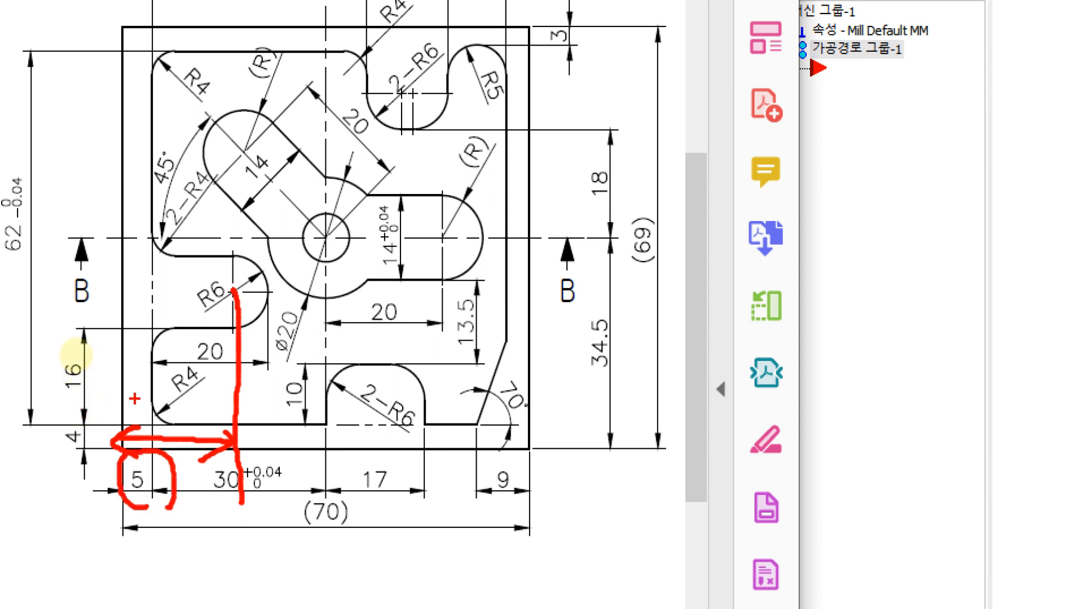
{"action": "mouse_move", "coordinate": [121, 386]}
{"action": "left_mouse_down"}
{"action": "mouse_move", "coordinate": [236, 395]}
{"action": "mouse_move", "coordinate": [255, 413]}
{"action": "mouse_move", "coordinate": [107, 398]}
{"action": "mouse_move", "coordinate": [150, 415]}
{"action": "left_mouse_up"}
{"action": "mouse_move", "coordinate": [319, 460]}
{"action": "left_mouse_down"}
{"action": "mouse_move", "coordinate": [337, 563]}
{"action": "mouse_move", "coordinate": [299, 569]}
{"action": "left_mouse_up"}
{"action": "mouse_move", "coordinate": [351, 527]}
{"action": "left_mouse_down"}
{"action": "mouse_move", "coordinate": [404, 536]}
{"action": "mouse_move", "coordinate": [377, 550]}
{"action": "left_mouse_up"}
{"action": "mouse_move", "coordinate": [443, 505]}
{"action": "left_mouse_down"}
{"action": "mouse_move", "coordinate": [446, 548]}
{"action": "mouse_move", "coordinate": [509, 546]}
{"action": "left_mouse_up"}
{"action": "mouse_move", "coordinate": [522, 504]}
{"action": "left_mouse_down"}
{"action": "mouse_move", "coordinate": [518, 527]}
{"action": "mouse_move", "coordinate": [524, 504]}
{"action": "left_mouse_up"}
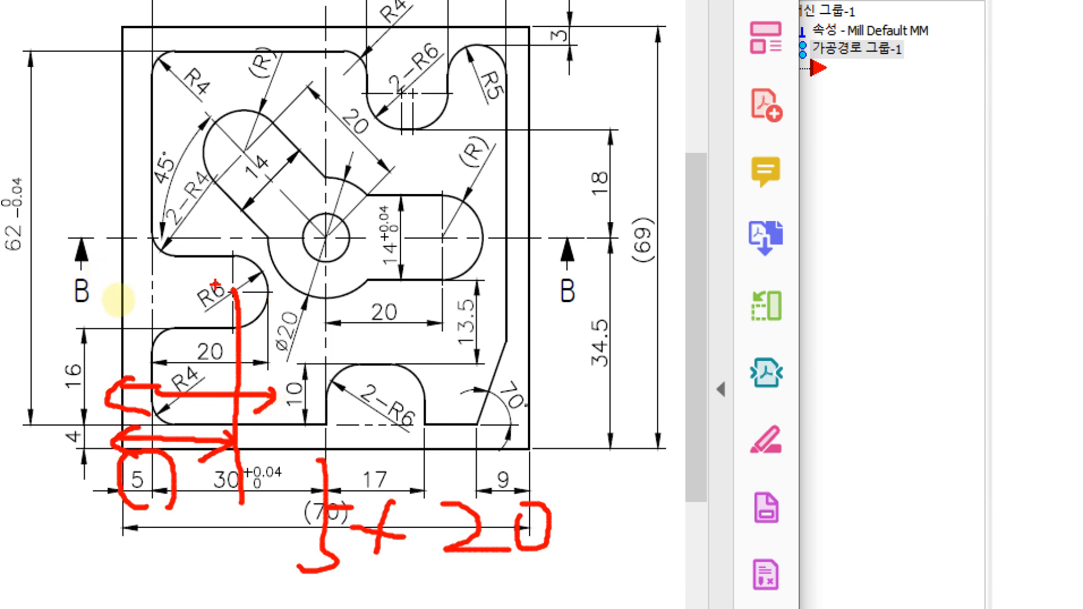
{"action": "left_click_drag", "start_coordinate": [587, 527], "coordinate": [659, 528]}
{"action": "left_click_drag", "start_coordinate": [680, 450], "coordinate": [671, 546]}
{"action": "mouse_move", "coordinate": [736, 516]}
{"action": "left_mouse_down"}
{"action": "mouse_move", "coordinate": [784, 515]}
{"action": "mouse_move", "coordinate": [803, 536]}
{"action": "left_mouse_up"}
{"action": "left_click_drag", "start_coordinate": [861, 476], "coordinate": [866, 535]}
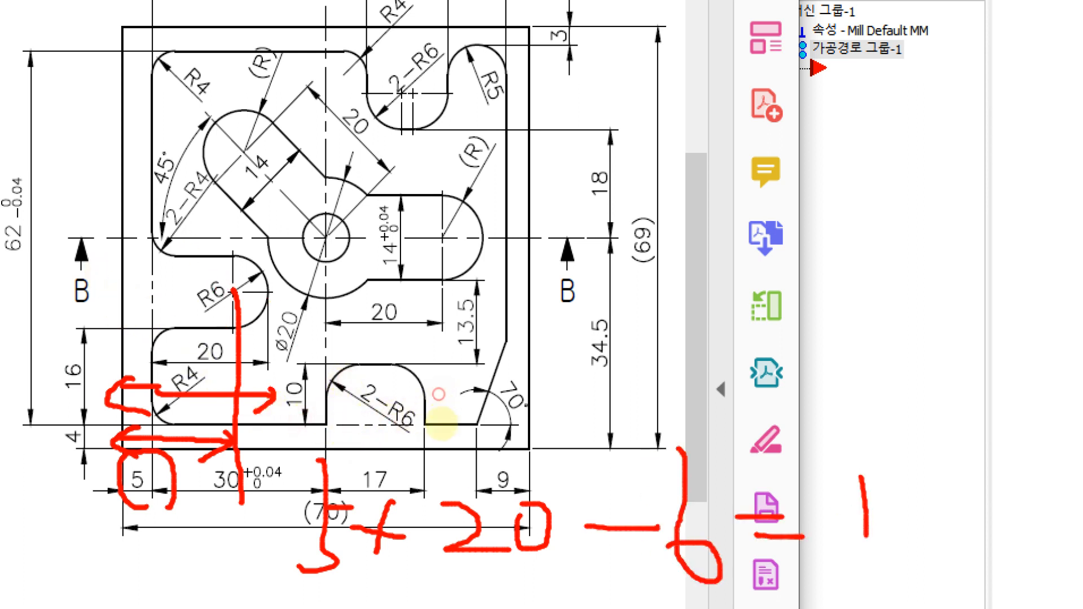
{"action": "left_click_drag", "start_coordinate": [928, 454], "coordinate": [934, 565]}
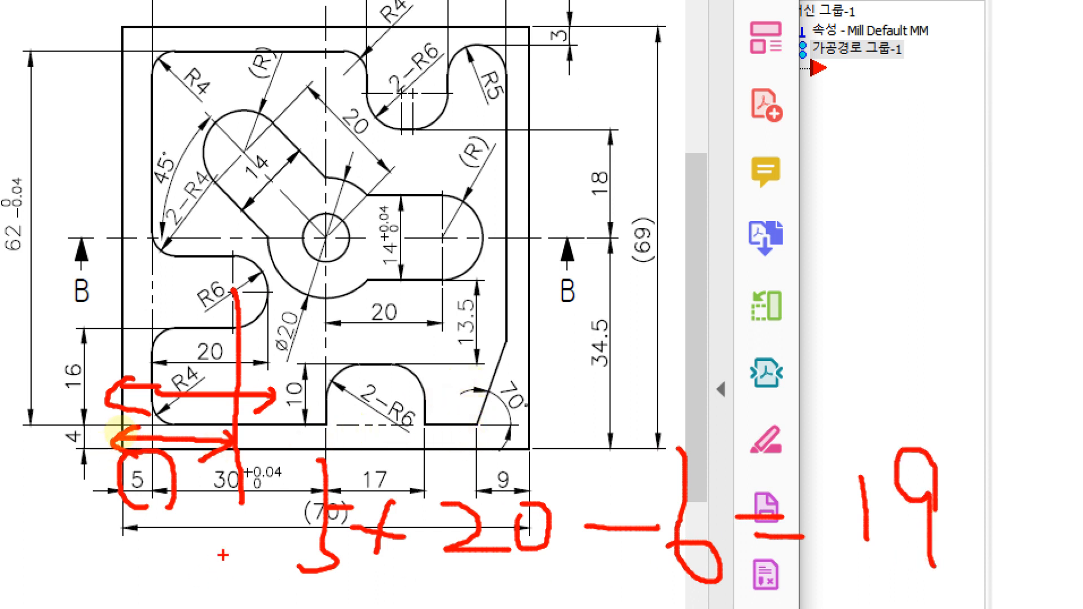
Examine how the left outer edge, the contour's left edge and the notch end relate to the R6 centre's horizontal position.
{"action": "left_click_drag", "start_coordinate": [542, 326], "coordinate": [589, 385]}
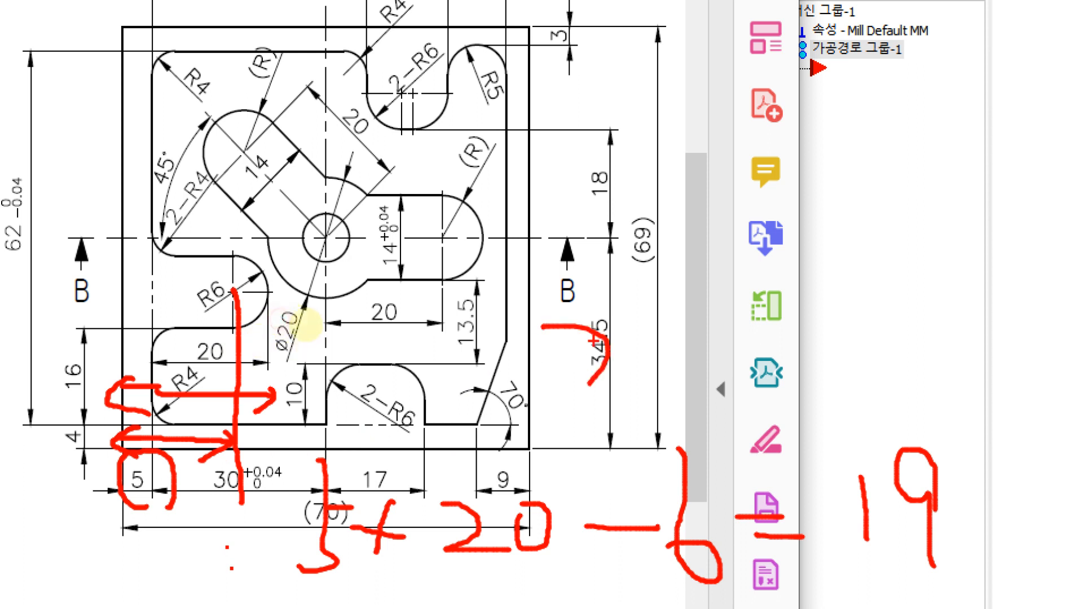
{"action": "mouse_move", "coordinate": [600, 339]}
{"action": "left_mouse_down"}
{"action": "mouse_move", "coordinate": [633, 338]}
{"action": "mouse_move", "coordinate": [635, 362]}
{"action": "left_mouse_up"}
{"action": "mouse_move", "coordinate": [650, 307]}
{"action": "left_mouse_down"}
{"action": "mouse_move", "coordinate": [652, 364]}
{"action": "mouse_move", "coordinate": [705, 334]}
{"action": "mouse_move", "coordinate": [511, 293]}
{"action": "mouse_move", "coordinate": [706, 352]}
{"action": "left_mouse_up"}
{"action": "left_click_drag", "start_coordinate": [696, 248], "coordinate": [653, 323]}
{"action": "left_click_drag", "start_coordinate": [650, 272], "coordinate": [691, 332]}
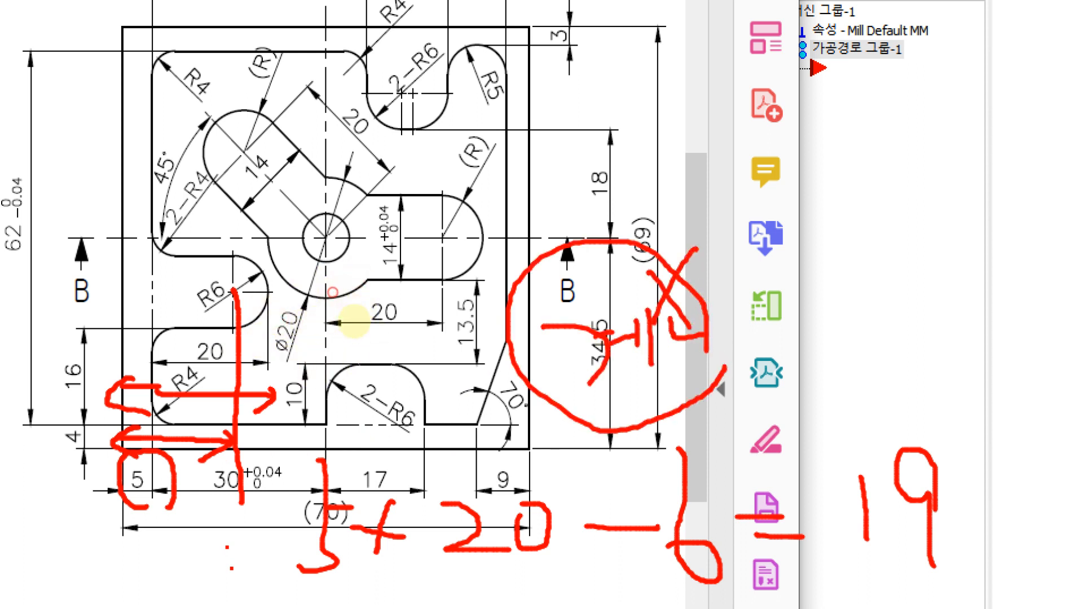
{"action": "left_click_drag", "start_coordinate": [705, 295], "coordinate": [825, 238]}
{"action": "mouse_move", "coordinate": [804, 228]}
{"action": "left_mouse_down"}
{"action": "mouse_move", "coordinate": [827, 250]}
{"action": "mouse_move", "coordinate": [767, 208]}
{"action": "mouse_move", "coordinate": [796, 242]}
{"action": "left_mouse_up"}
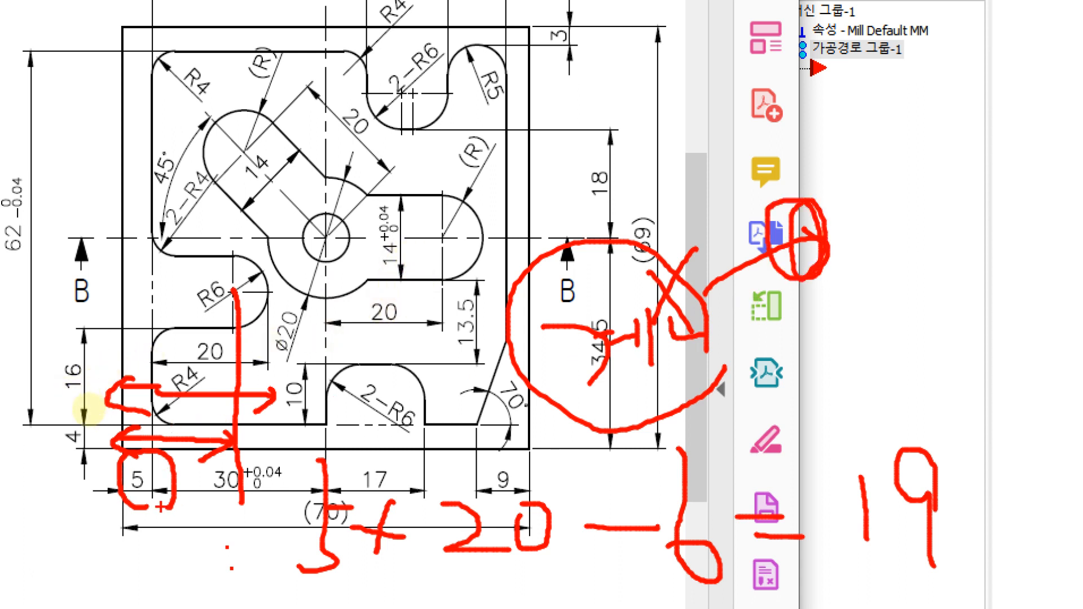
{"action": "left_click_drag", "start_coordinate": [121, 294], "coordinate": [121, 351]}
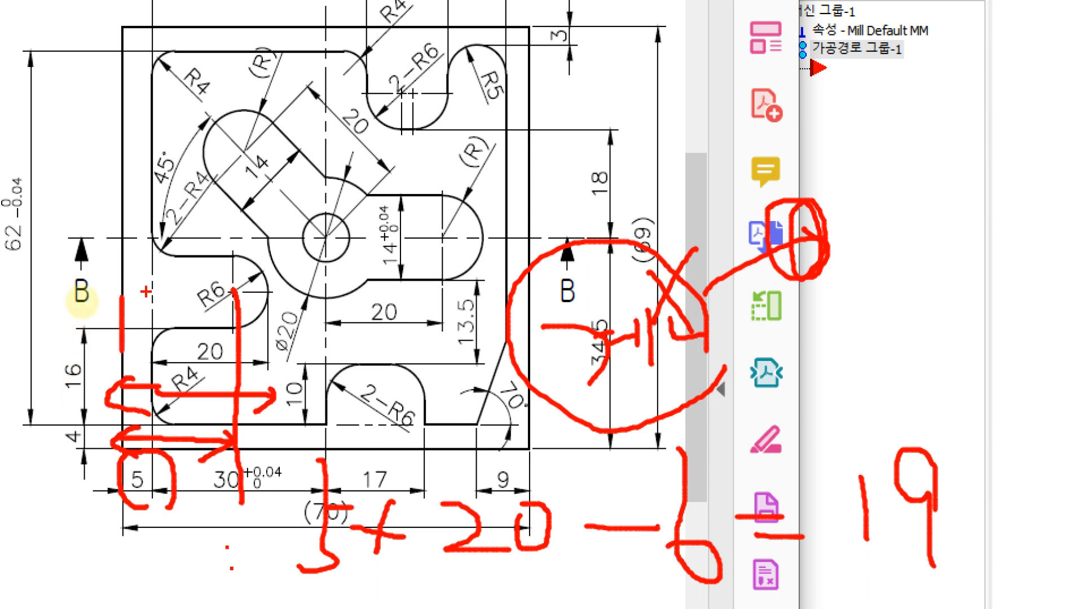
{"action": "left_click_drag", "start_coordinate": [154, 295], "coordinate": [161, 354]}
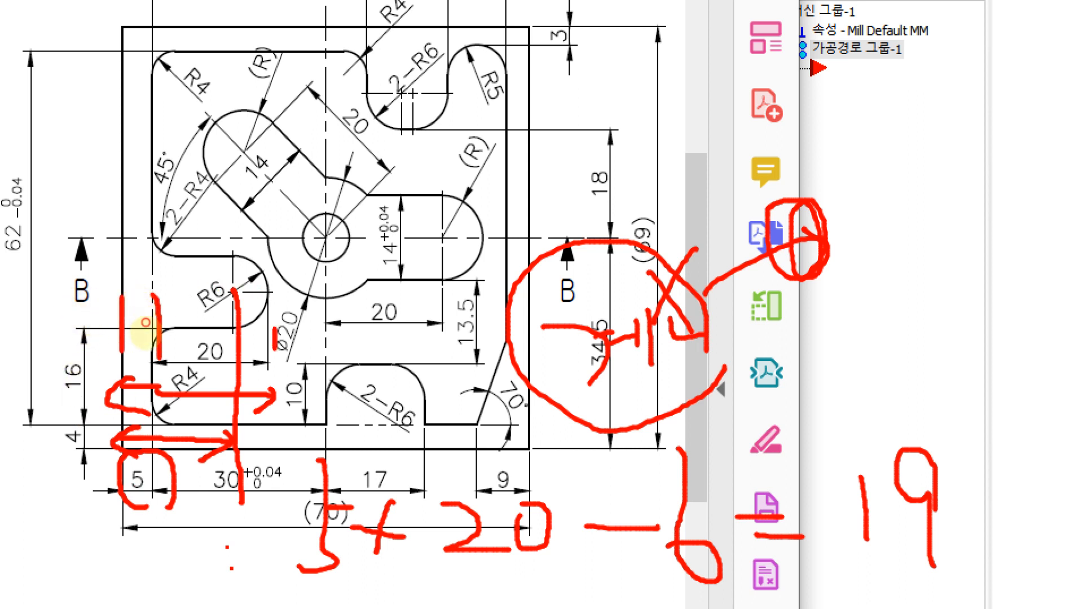
{"action": "left_click_drag", "start_coordinate": [276, 330], "coordinate": [275, 372]}
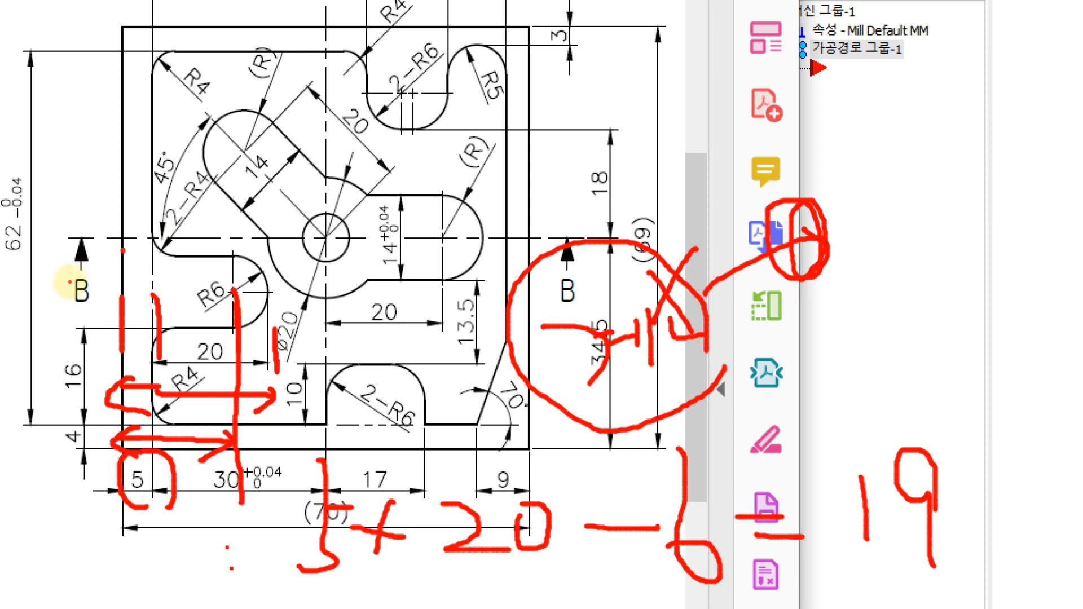
{"action": "mouse_move", "coordinate": [101, 255]}
{"action": "left_mouse_down"}
{"action": "mouse_move", "coordinate": [131, 239]}
{"action": "mouse_move", "coordinate": [135, 257]}
{"action": "mouse_move", "coordinate": [249, 241]}
{"action": "mouse_move", "coordinate": [231, 239]}
{"action": "mouse_move", "coordinate": [227, 262]}
{"action": "left_mouse_up"}
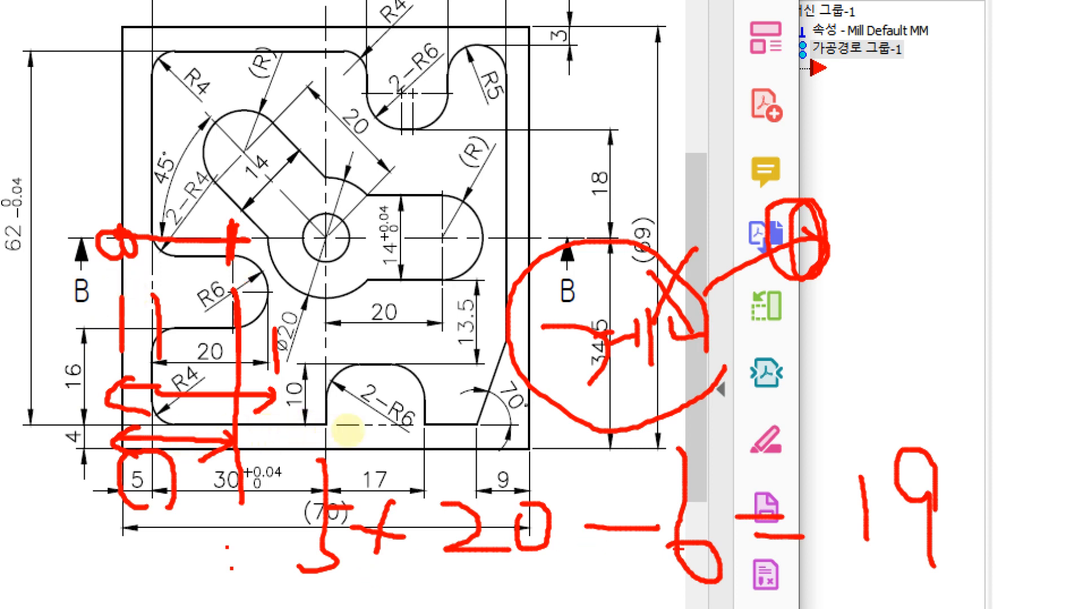
{"action": "key", "text": "Escape"}
Examine the R6 centre's horizontal and vertical offsets from the lower-left corner, including the 4 and 16 dimensions.
{"action": "key", "text": "ctrl+1"}
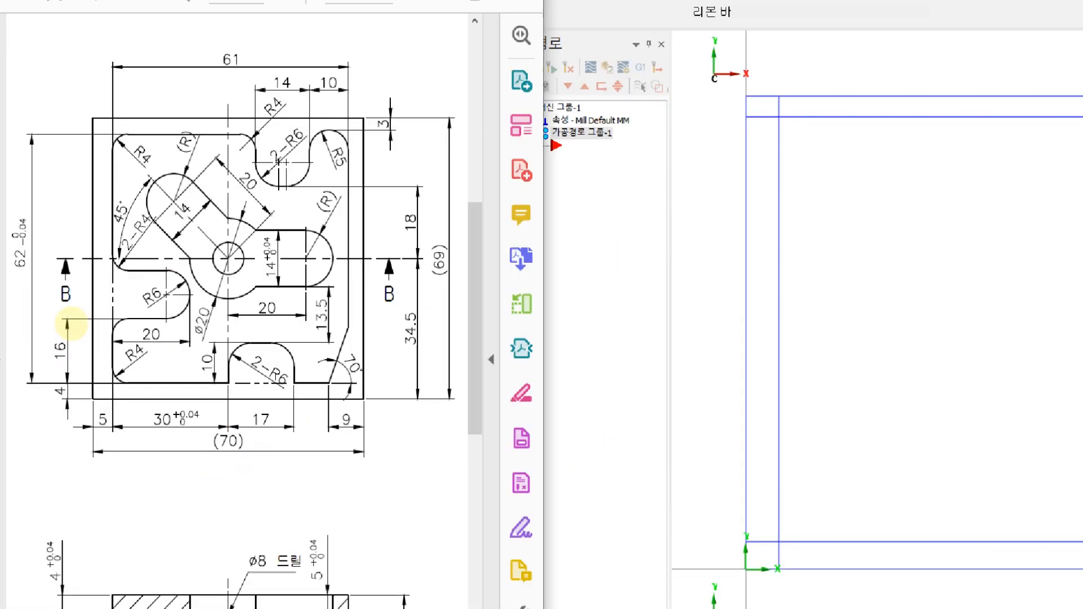
{"action": "left_click", "coordinate": [145, 317]}
{"action": "left_click_drag", "start_coordinate": [133, 433], "coordinate": [125, 574]}
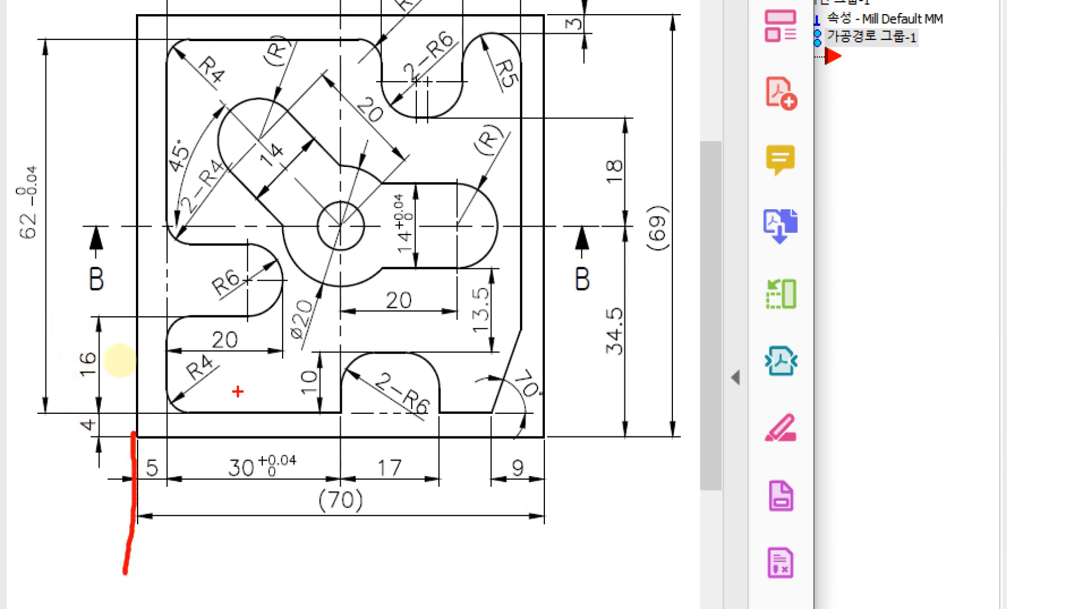
{"action": "left_click_drag", "start_coordinate": [251, 405], "coordinate": [252, 535]}
{"action": "left_click_drag", "start_coordinate": [31, 438], "coordinate": [172, 439]}
{"action": "left_click_drag", "start_coordinate": [15, 276], "coordinate": [233, 289]}
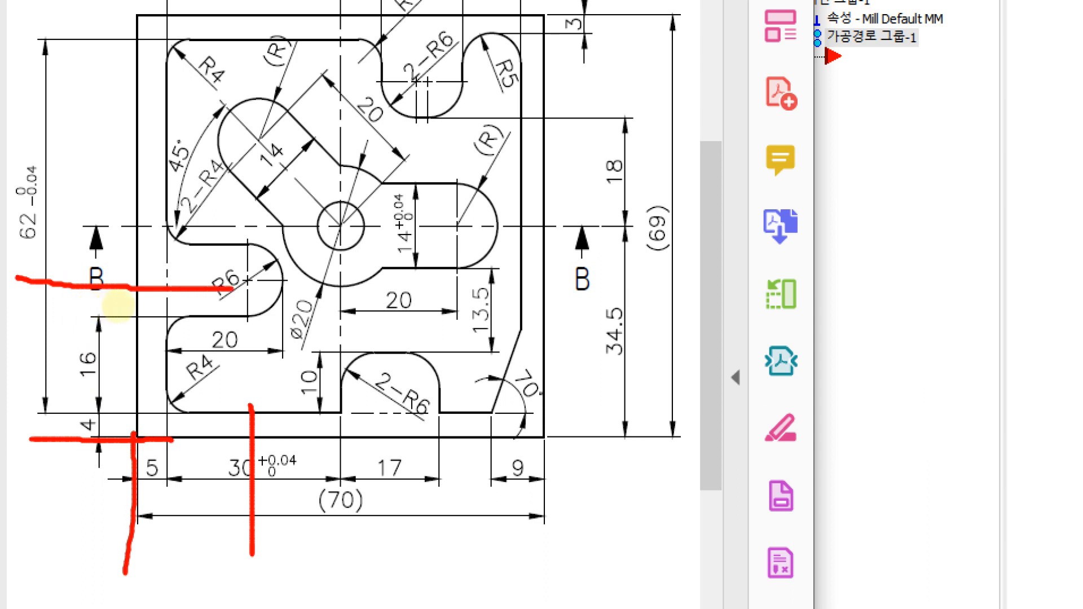
{"action": "mouse_move", "coordinate": [122, 457]}
{"action": "left_mouse_down"}
{"action": "mouse_move", "coordinate": [73, 471]}
{"action": "mouse_move", "coordinate": [107, 411]}
{"action": "mouse_move", "coordinate": [125, 437]}
{"action": "left_mouse_up"}
{"action": "mouse_move", "coordinate": [111, 395]}
{"action": "left_mouse_down"}
{"action": "mouse_move", "coordinate": [62, 375]}
{"action": "mouse_move", "coordinate": [113, 399]}
{"action": "left_mouse_up"}
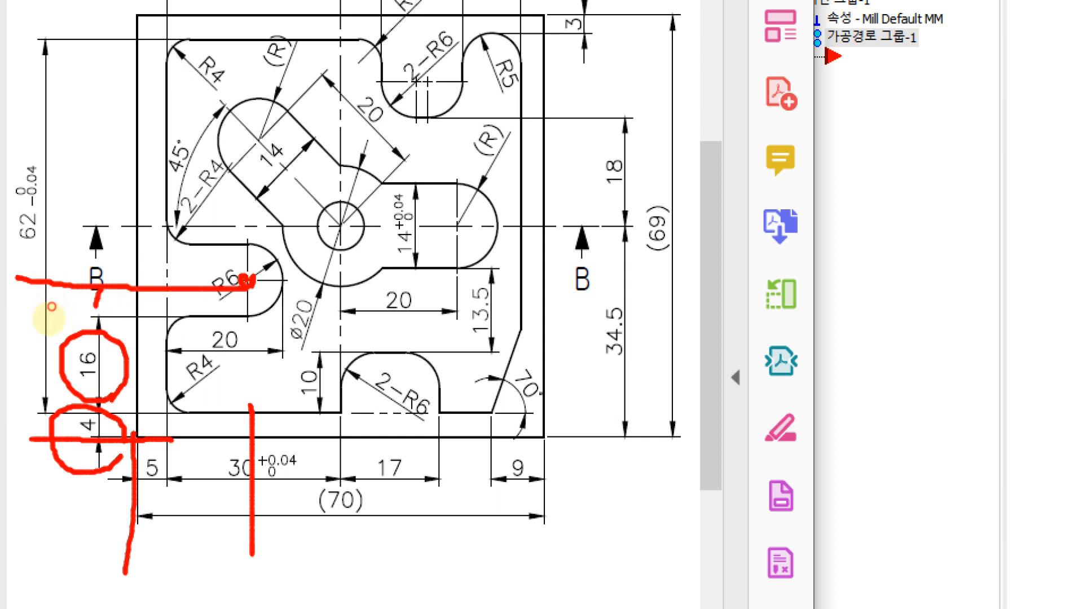
Work out the R6 centre's vertical distance from the bottom outer edge using 4 + 16 + 6.
{"action": "left_click_drag", "start_coordinate": [97, 307], "coordinate": [105, 317]}
{"action": "mouse_move", "coordinate": [565, 458]}
{"action": "left_mouse_down"}
{"action": "mouse_move", "coordinate": [581, 485]}
{"action": "mouse_move", "coordinate": [601, 489]}
{"action": "left_mouse_up"}
{"action": "left_click_drag", "start_coordinate": [592, 422], "coordinate": [571, 514]}
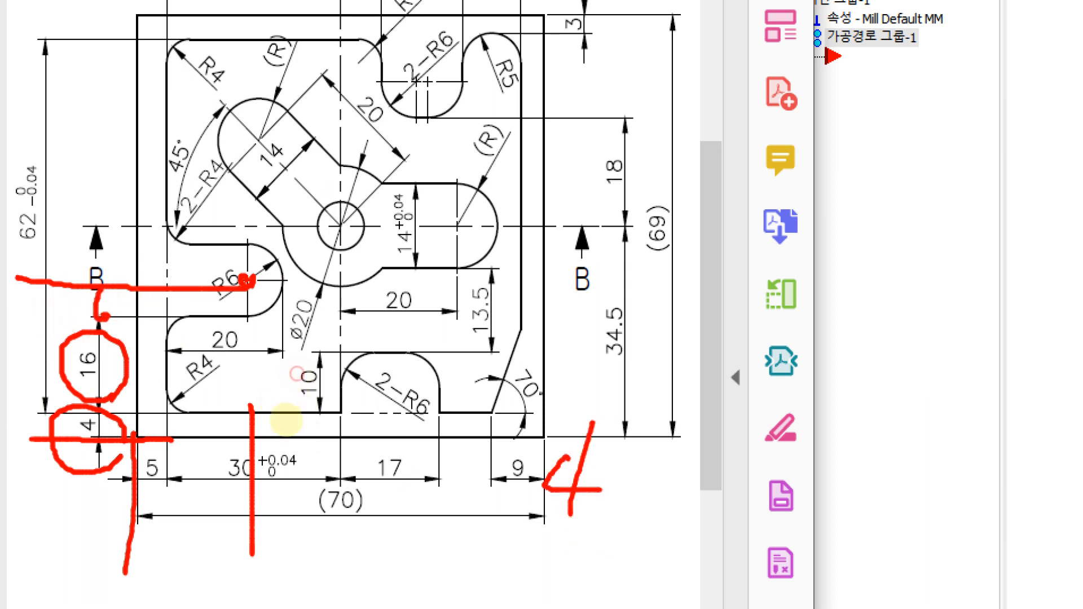
{"action": "mouse_move", "coordinate": [625, 484]}
{"action": "left_mouse_down"}
{"action": "mouse_move", "coordinate": [675, 482]}
{"action": "mouse_move", "coordinate": [658, 517]}
{"action": "left_mouse_up"}
{"action": "left_click_drag", "start_coordinate": [716, 407], "coordinate": [702, 519]}
{"action": "left_click_drag", "start_coordinate": [774, 422], "coordinate": [756, 492]}
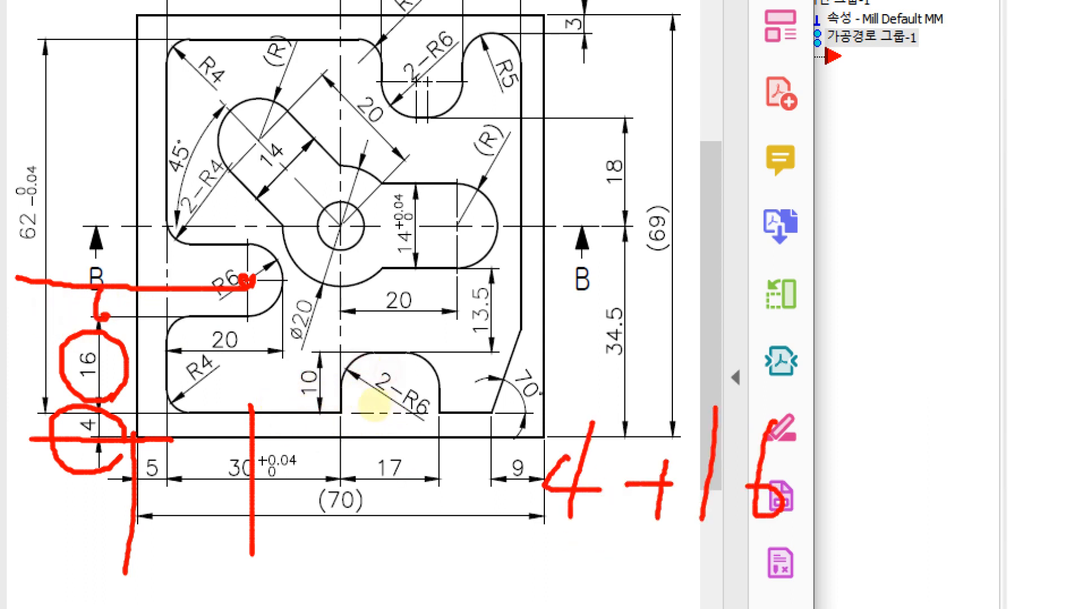
{"action": "left_click_drag", "start_coordinate": [828, 477], "coordinate": [906, 487]}
{"action": "left_click_drag", "start_coordinate": [850, 455], "coordinate": [836, 530]}
{"action": "left_click_drag", "start_coordinate": [916, 409], "coordinate": [906, 506]}
{"action": "left_click_drag", "start_coordinate": [895, 512], "coordinate": [907, 508]}
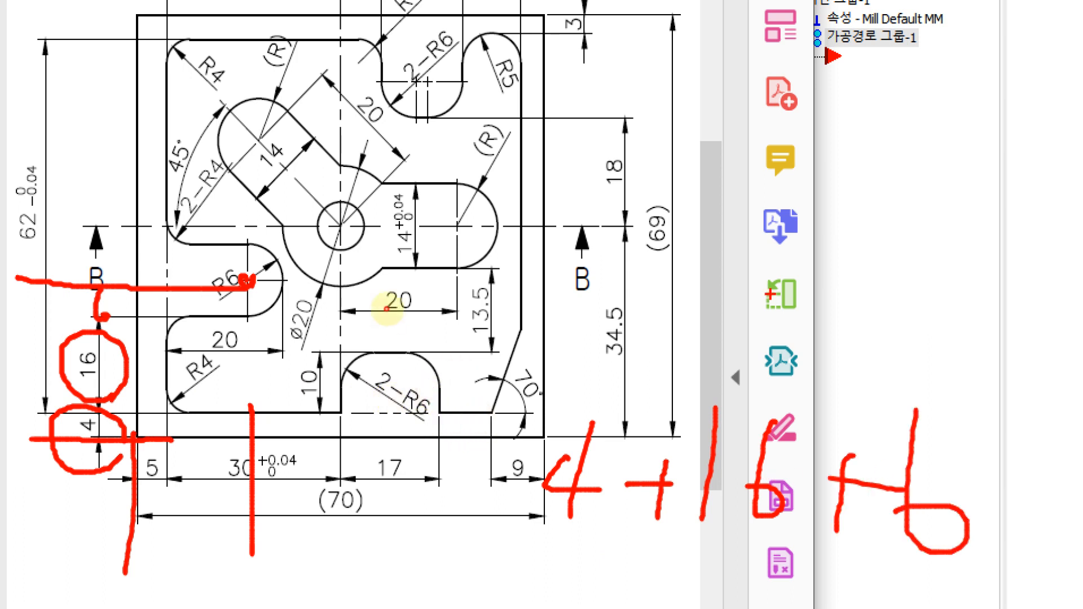
{"action": "left_click_drag", "start_coordinate": [768, 294], "coordinate": [792, 294]}
{"action": "left_click_drag", "start_coordinate": [767, 321], "coordinate": [815, 317]}
{"action": "left_click_drag", "start_coordinate": [817, 264], "coordinate": [852, 337]}
{"action": "left_click_drag", "start_coordinate": [886, 241], "coordinate": [877, 361]}
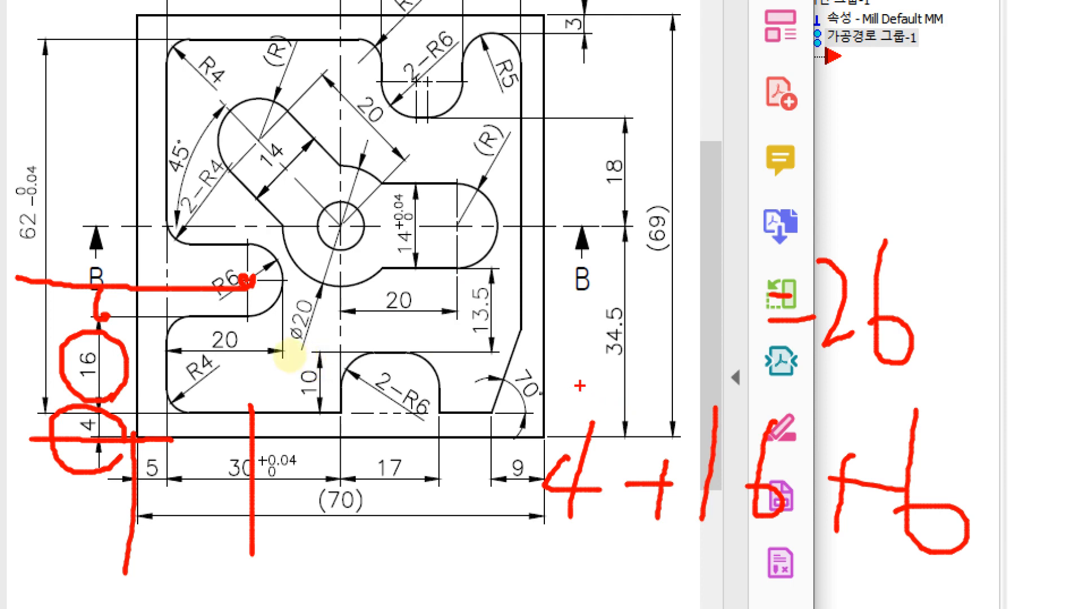
{"action": "key", "text": "Escape"}
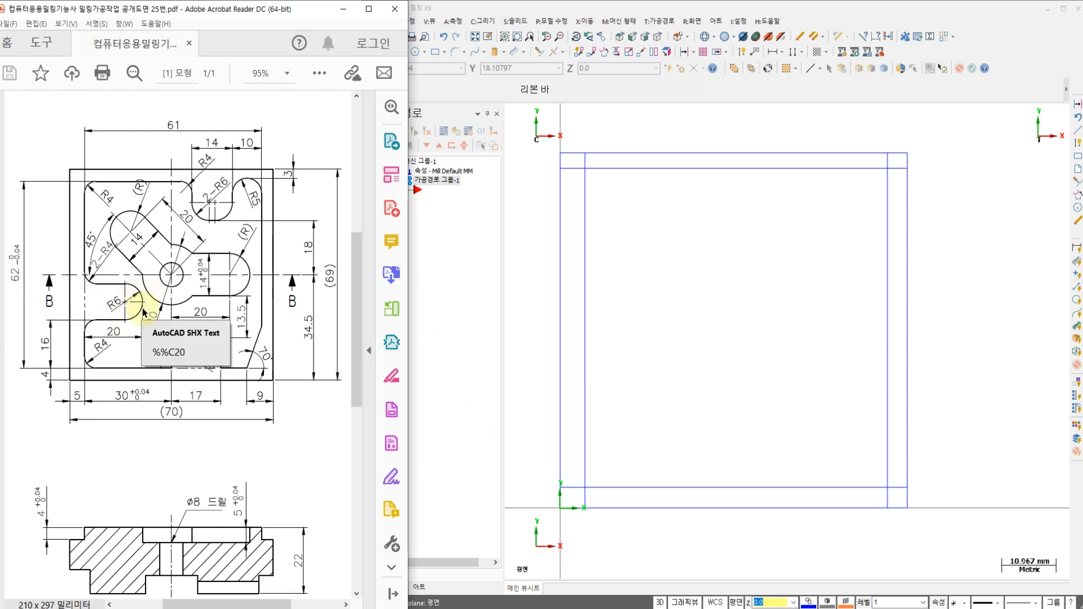
Switch to the Notepad work notes and highlight the incremental, calculation and rotation methods named in the task title.
{"action": "left_click", "coordinate": [610, 608]}
{"action": "left_click", "coordinate": [495, 209]}
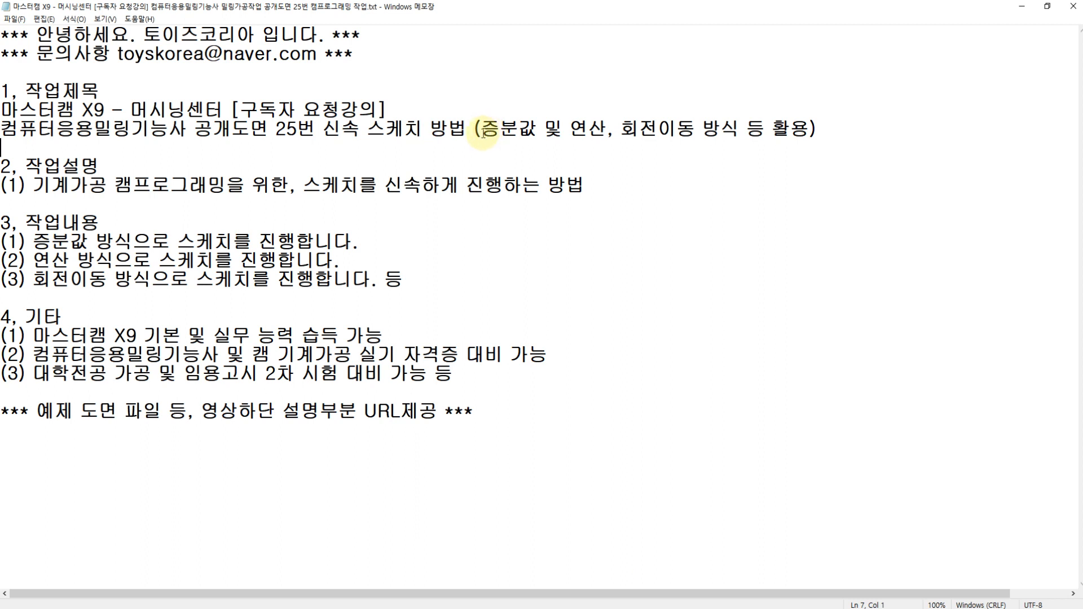
{"action": "left_click_drag", "start_coordinate": [484, 134], "coordinate": [804, 134]}
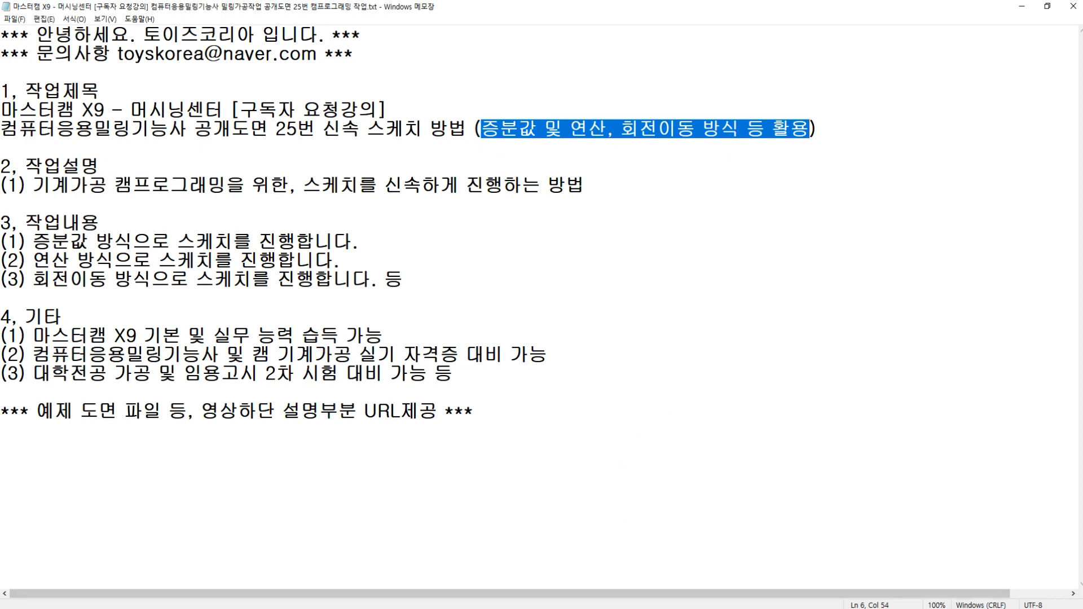
{"action": "key", "text": "alt+Tab"}
{"action": "key", "text": "alt+Tab"}
Examine the left notch's R6 circle and its centre relative to the lower-left corner on the drawing.
{"action": "middle_click_drag", "start_coordinate": [676, 384], "coordinate": [660, 382]}
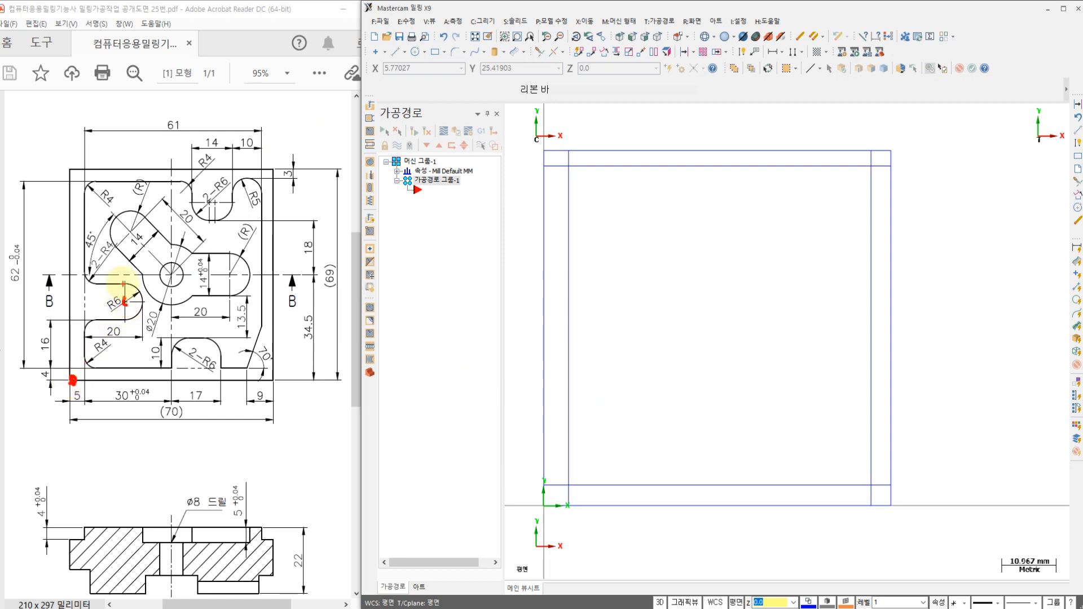
{"action": "left_click_drag", "start_coordinate": [114, 311], "coordinate": [122, 285]}
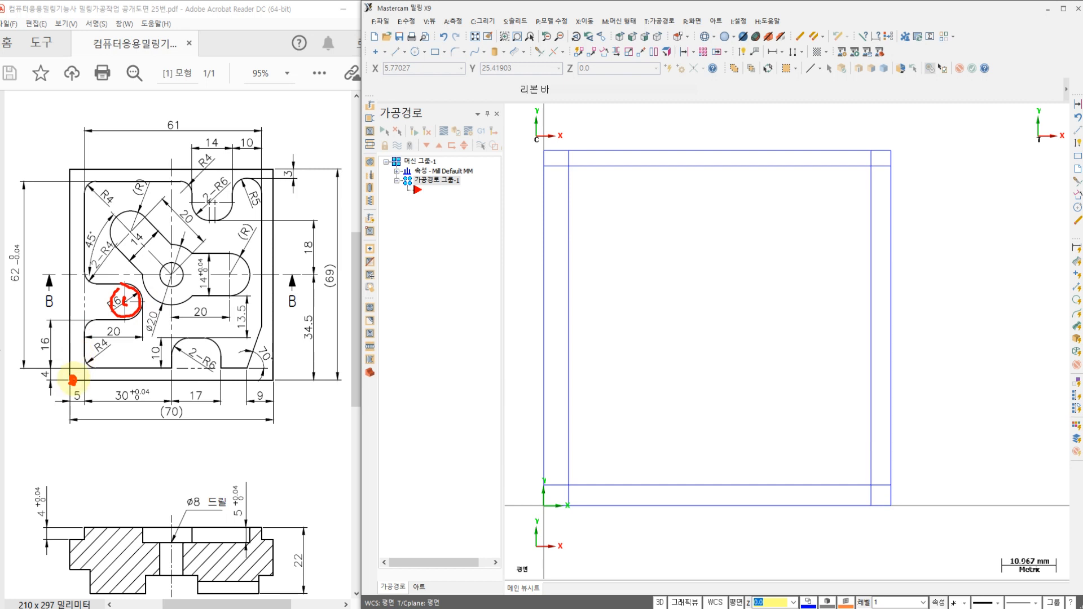
{"action": "key", "text": "Escape"}
{"action": "key", "text": "Right"}
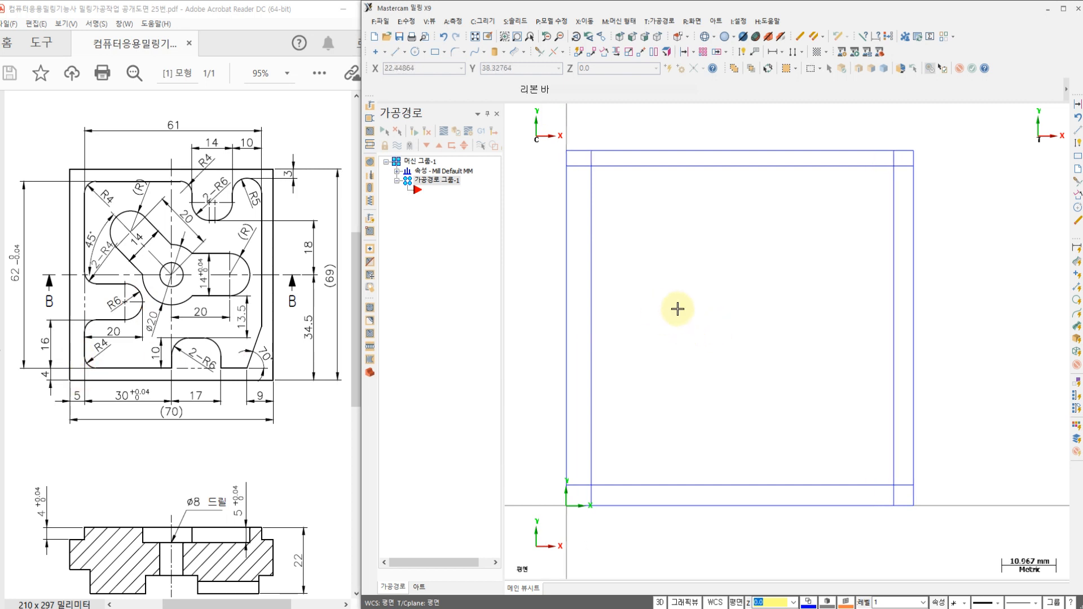
{"action": "left_click", "coordinate": [416, 53]}
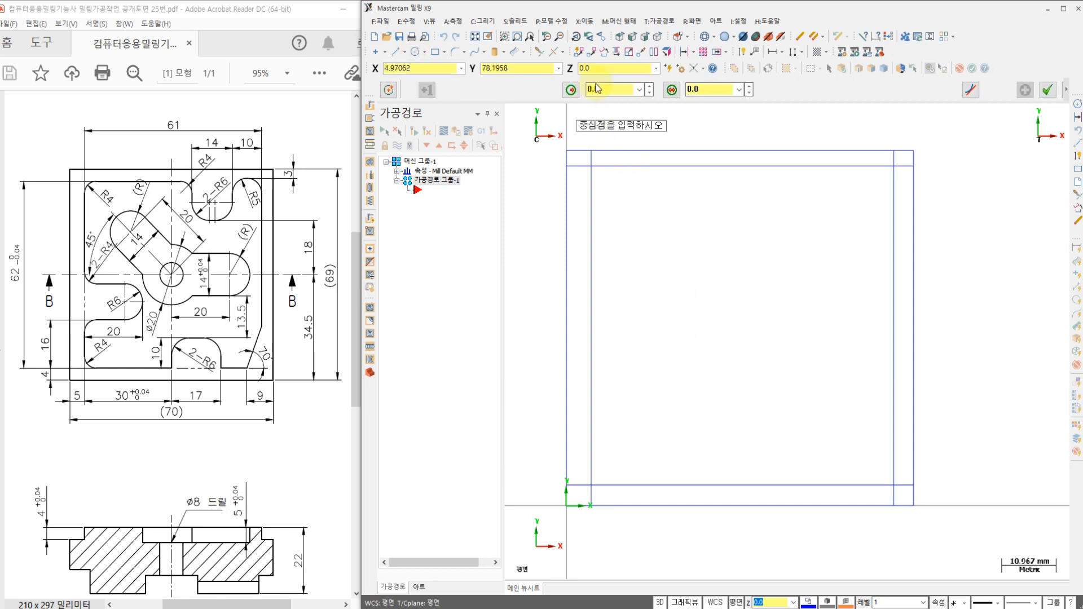
{"action": "left_click", "coordinate": [693, 276]}
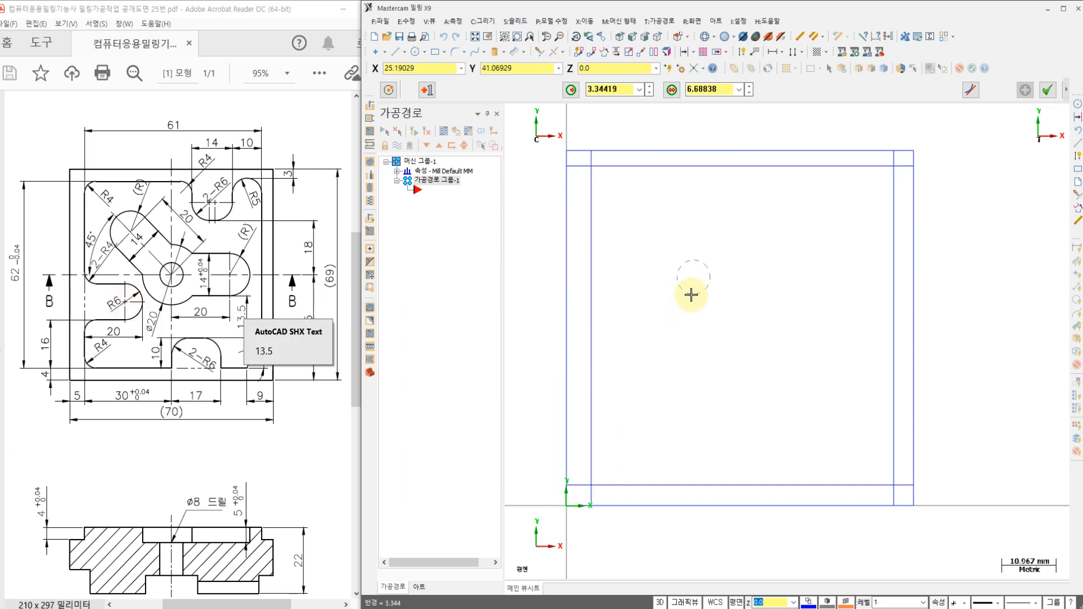
{"action": "key", "text": "Escape"}
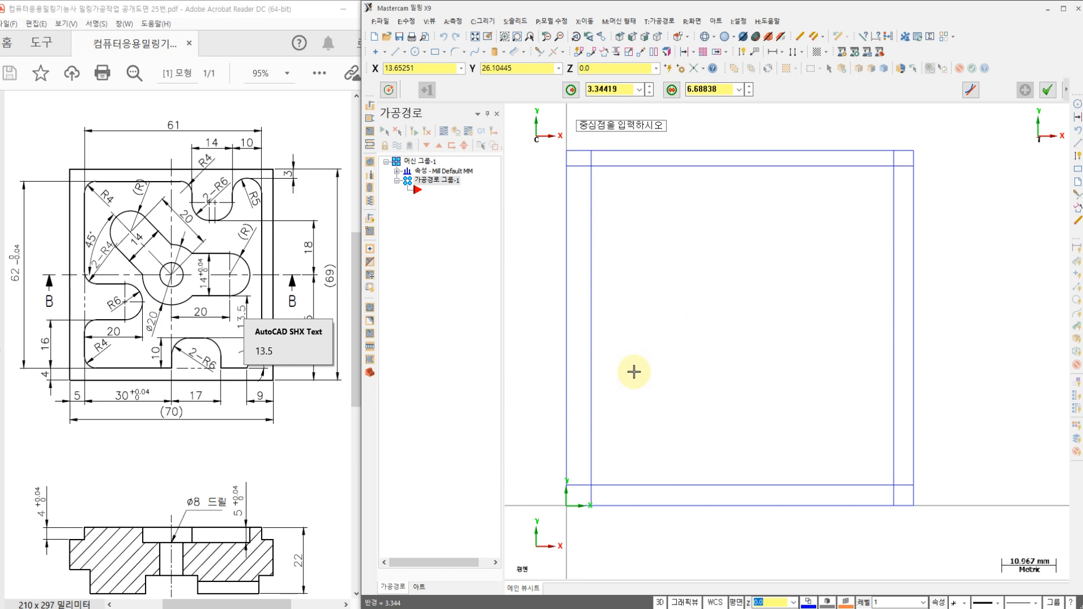
Examine the offset from the lower-left origin to the R6 circle's centre, both in the sketch and on the drawing.
{"action": "mouse_move", "coordinate": [689, 280]}
{"action": "left_mouse_down"}
{"action": "mouse_move", "coordinate": [658, 294]}
{"action": "mouse_move", "coordinate": [654, 325]}
{"action": "left_mouse_up"}
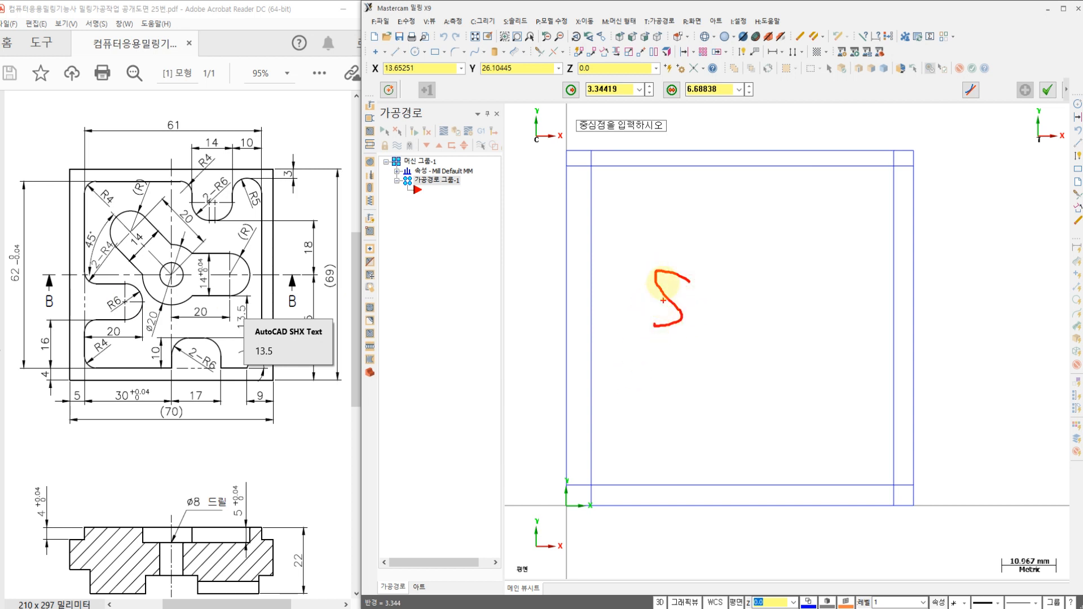
{"action": "mouse_move", "coordinate": [632, 190]}
{"action": "left_mouse_down"}
{"action": "mouse_move", "coordinate": [690, 201]}
{"action": "mouse_move", "coordinate": [688, 231]}
{"action": "mouse_move", "coordinate": [709, 229]}
{"action": "left_mouse_up"}
{"action": "mouse_move", "coordinate": [797, 162]}
{"action": "left_mouse_down"}
{"action": "mouse_move", "coordinate": [802, 210]}
{"action": "mouse_move", "coordinate": [761, 214]}
{"action": "left_mouse_up"}
{"action": "mouse_move", "coordinate": [775, 193]}
{"action": "left_mouse_down"}
{"action": "mouse_move", "coordinate": [758, 212]}
{"action": "mouse_move", "coordinate": [771, 227]}
{"action": "left_mouse_up"}
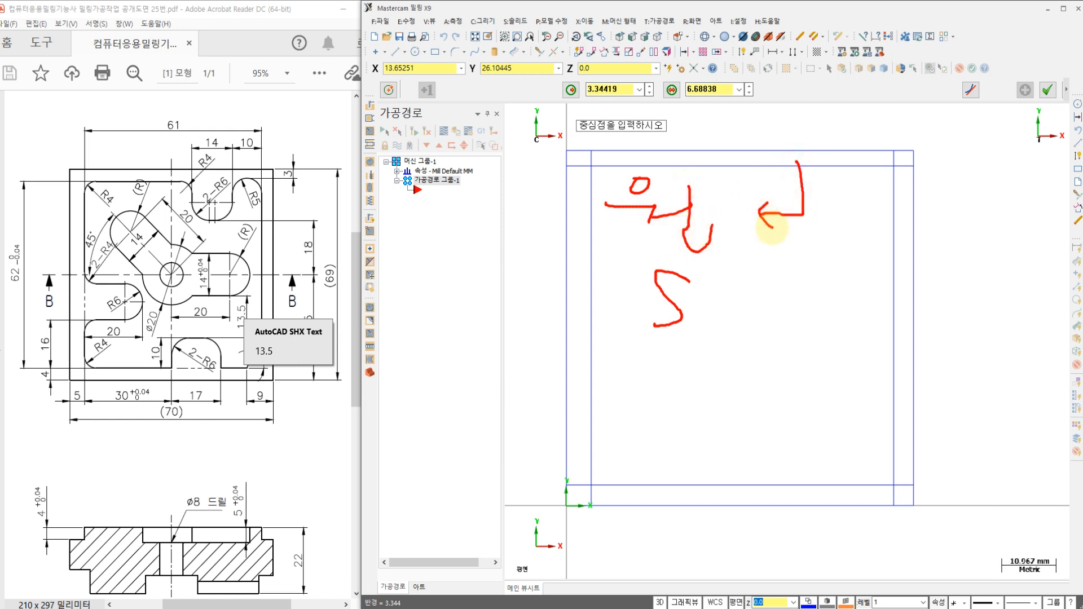
{"action": "mouse_move", "coordinate": [701, 300]}
{"action": "left_mouse_down"}
{"action": "mouse_move", "coordinate": [735, 297]}
{"action": "mouse_move", "coordinate": [723, 309]}
{"action": "mouse_move", "coordinate": [776, 319]}
{"action": "left_mouse_up"}
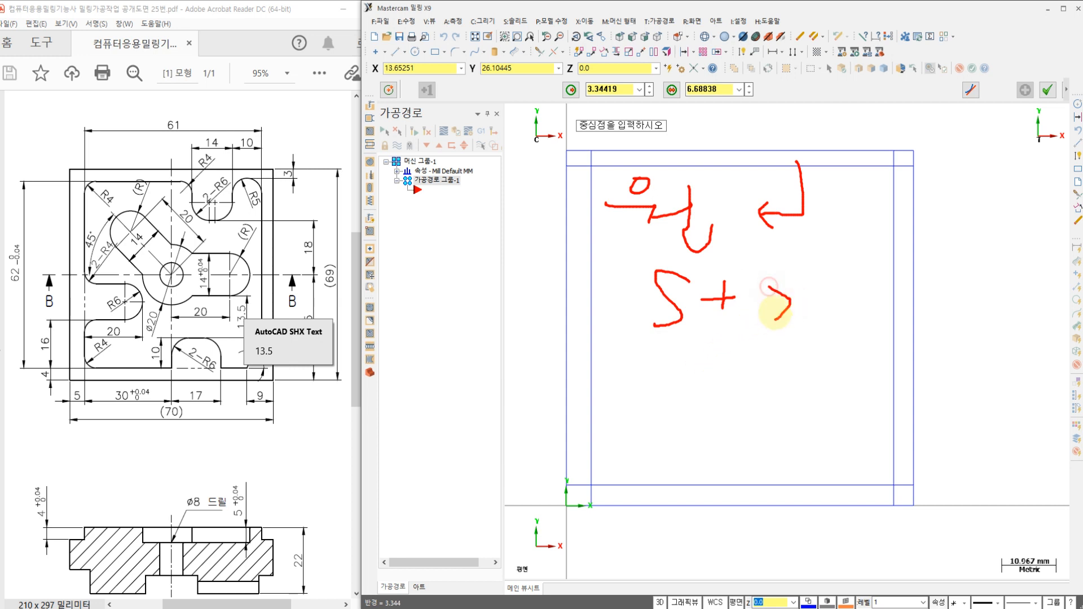
{"action": "mouse_move", "coordinate": [801, 278]}
{"action": "left_mouse_down"}
{"action": "mouse_move", "coordinate": [801, 333]}
{"action": "mouse_move", "coordinate": [828, 305]}
{"action": "mouse_move", "coordinate": [830, 338]}
{"action": "mouse_move", "coordinate": [883, 341]}
{"action": "mouse_move", "coordinate": [846, 355]}
{"action": "left_mouse_up"}
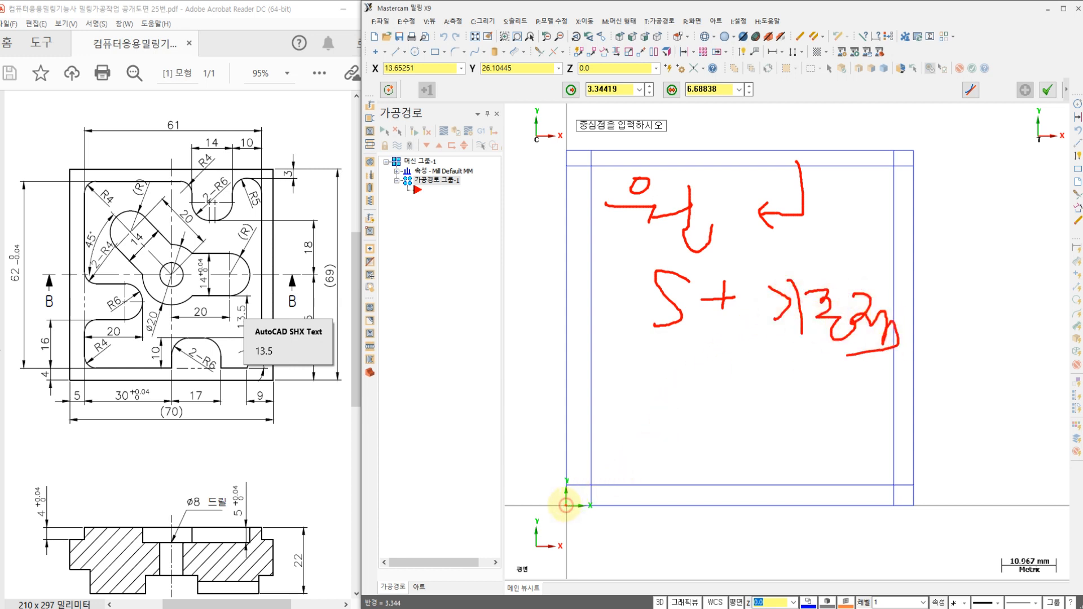
{"action": "mouse_move", "coordinate": [567, 505]}
{"action": "left_mouse_down"}
{"action": "mouse_move", "coordinate": [612, 481]}
{"action": "mouse_move", "coordinate": [657, 495]}
{"action": "mouse_move", "coordinate": [641, 392]}
{"action": "left_mouse_up"}
{"action": "left_click", "coordinate": [124, 305]}
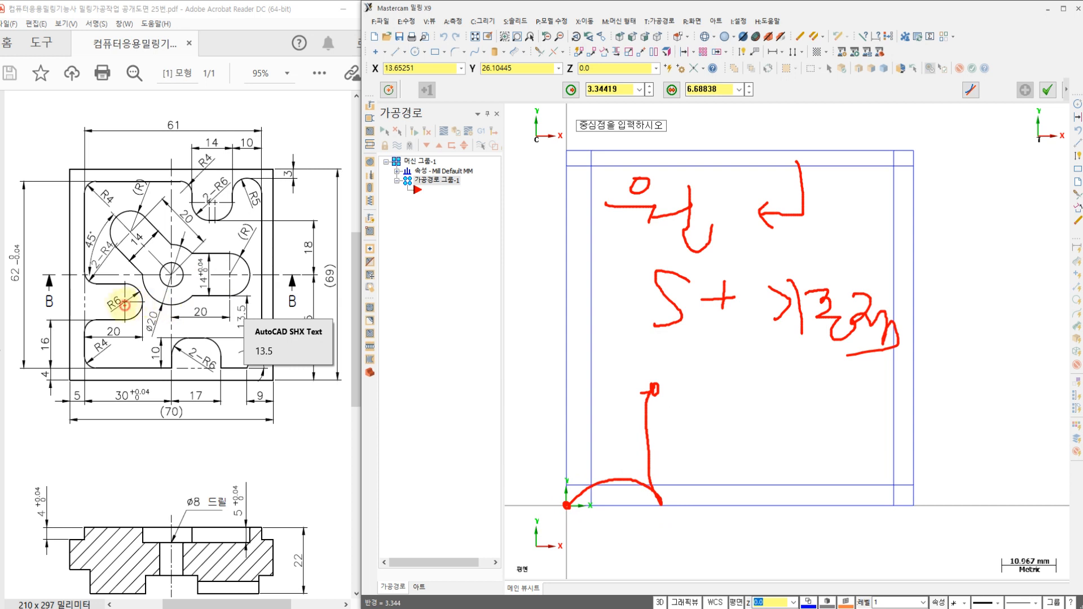
{"action": "mouse_move", "coordinate": [67, 384]}
{"action": "left_mouse_down"}
{"action": "mouse_move", "coordinate": [118, 369]}
{"action": "mouse_move", "coordinate": [116, 334]}
{"action": "left_mouse_up"}
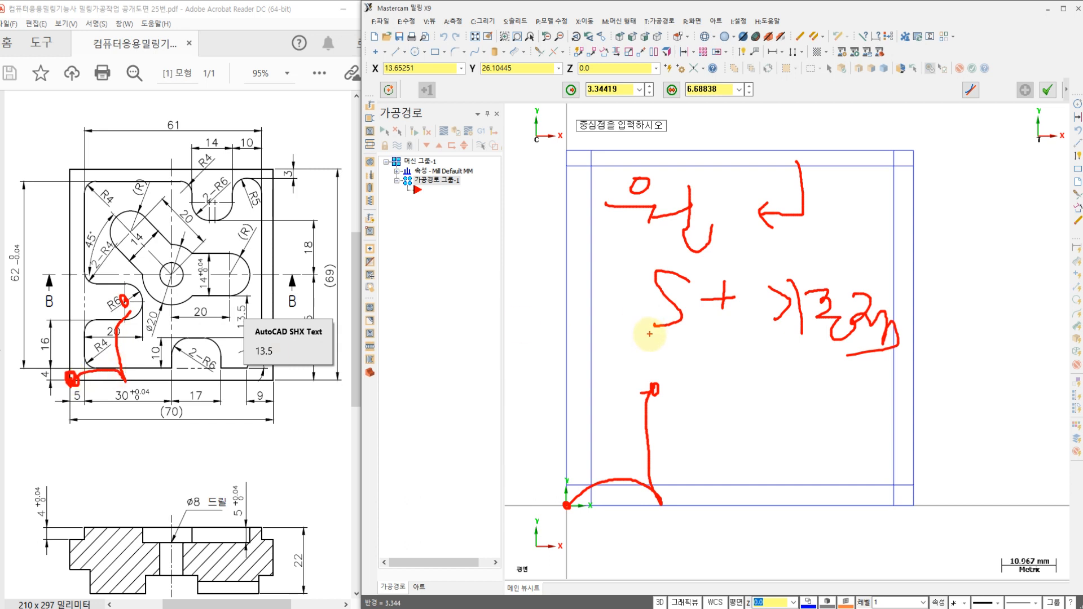
{"action": "key", "text": "Escape"}
{"action": "key", "text": "Escape"}
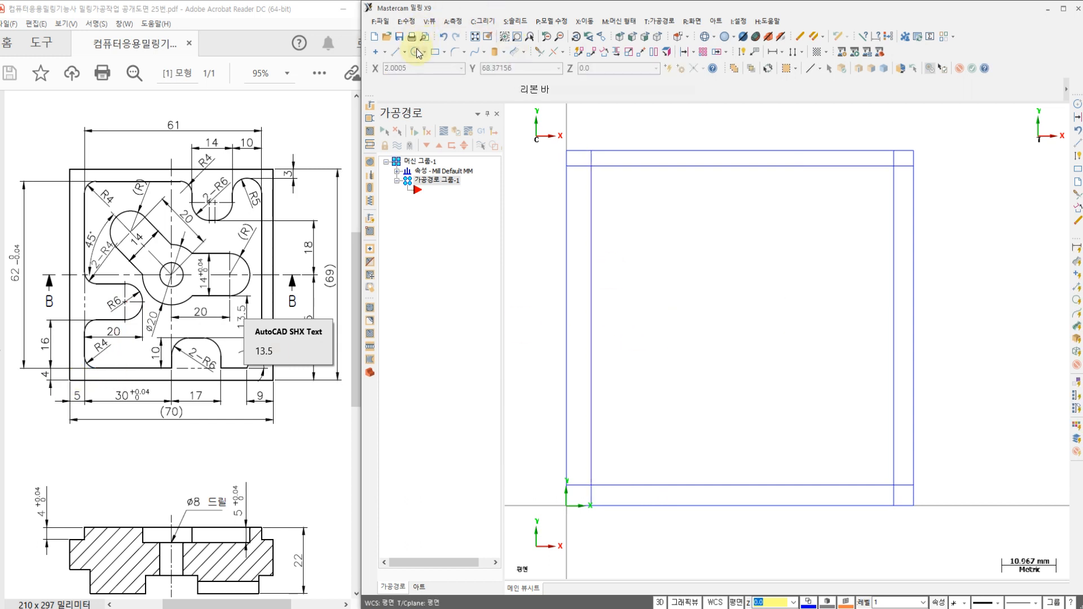
Start a centre-point circle with its centre specified relative to the lower-left origin.
{"action": "left_click", "coordinate": [417, 51]}
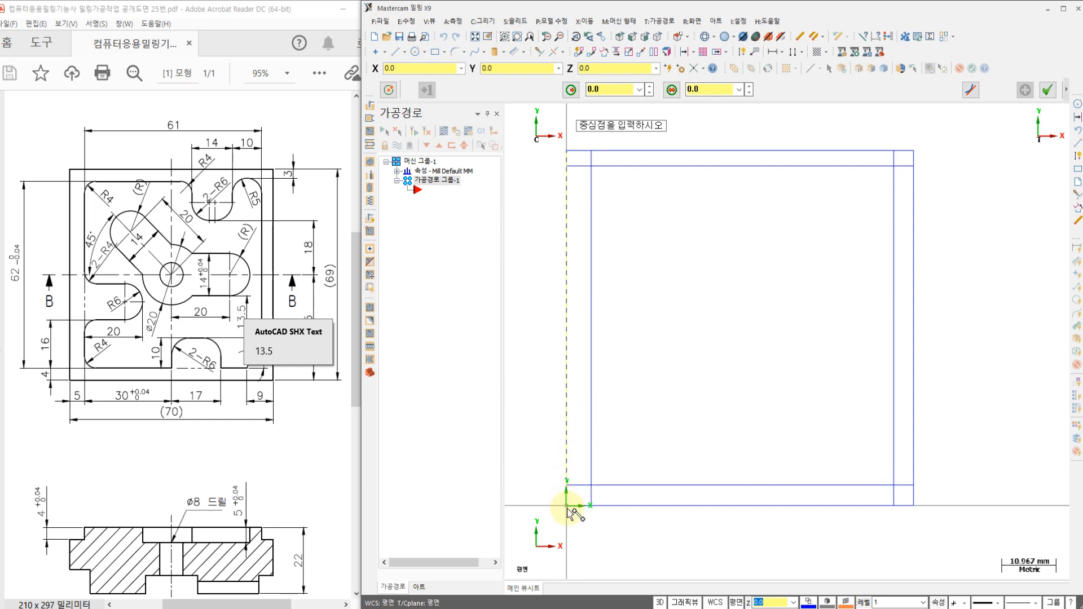
{"action": "key", "text": "space"}
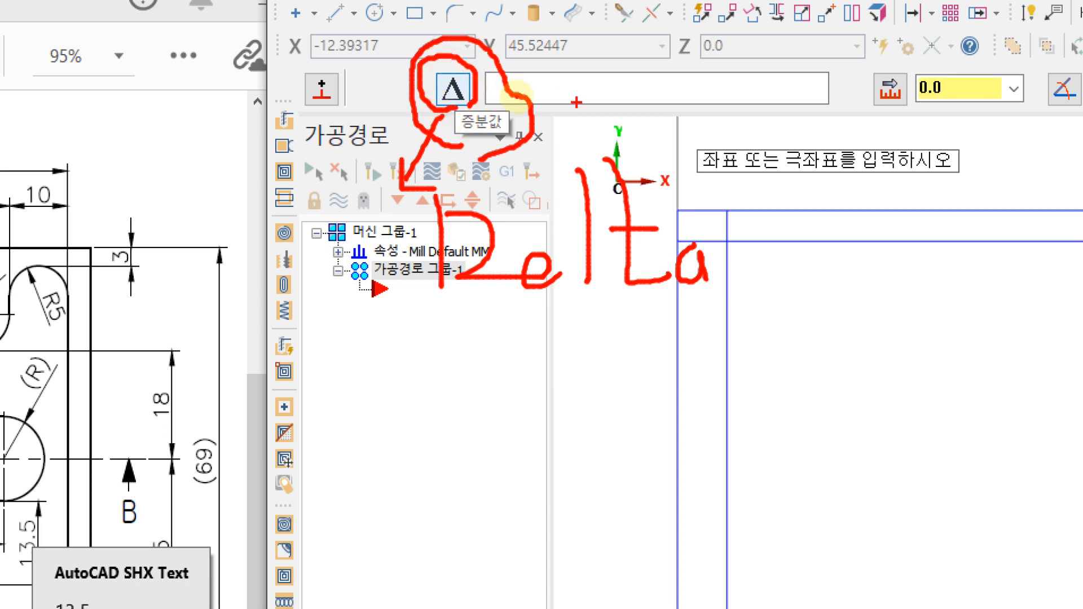
Examine the delta entry for the relative position and its comma-separated X,Y input format.
{"action": "mouse_move", "coordinate": [578, 105]}
{"action": "left_mouse_down"}
{"action": "mouse_move", "coordinate": [509, 69]}
{"action": "mouse_move", "coordinate": [601, 111]}
{"action": "mouse_move", "coordinate": [819, 375]}
{"action": "left_mouse_up"}
{"action": "left_click_drag", "start_coordinate": [820, 334], "coordinate": [805, 385]}
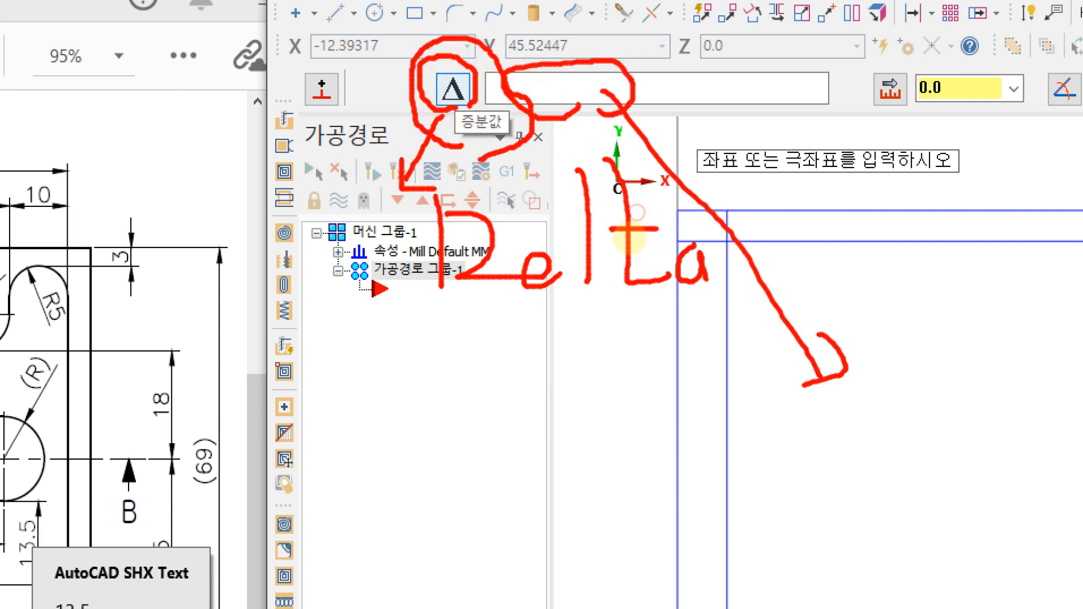
{"action": "left_click_drag", "start_coordinate": [738, 416], "coordinate": [816, 503]}
{"action": "left_click_drag", "start_coordinate": [849, 402], "coordinate": [773, 480]}
{"action": "left_click", "coordinate": [880, 498]}
{"action": "left_click_drag", "start_coordinate": [919, 393], "coordinate": [953, 449]}
{"action": "mouse_move", "coordinate": [993, 413]}
{"action": "left_mouse_down"}
{"action": "mouse_move", "coordinate": [939, 441]}
{"action": "mouse_move", "coordinate": [941, 534]}
{"action": "left_mouse_up"}
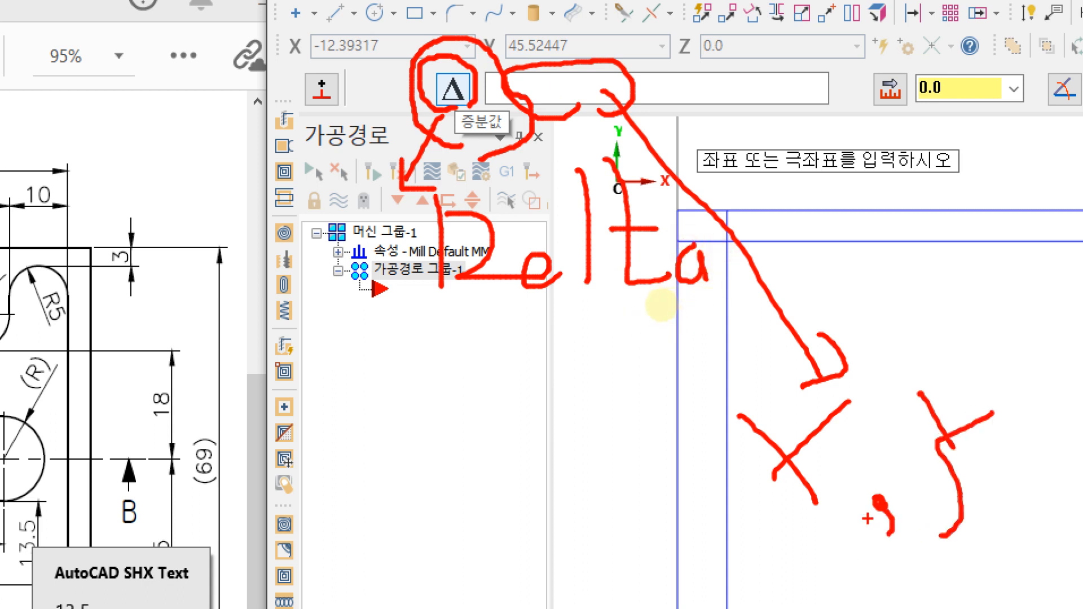
{"action": "left_click_drag", "start_coordinate": [758, 524], "coordinate": [1020, 516]}
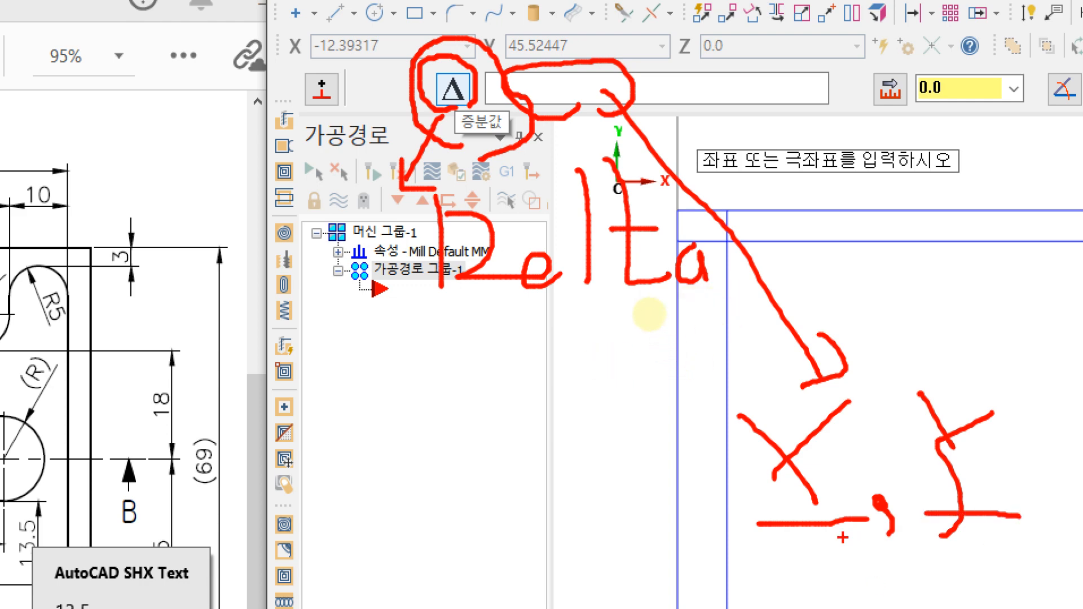
{"action": "key", "text": "Escape"}
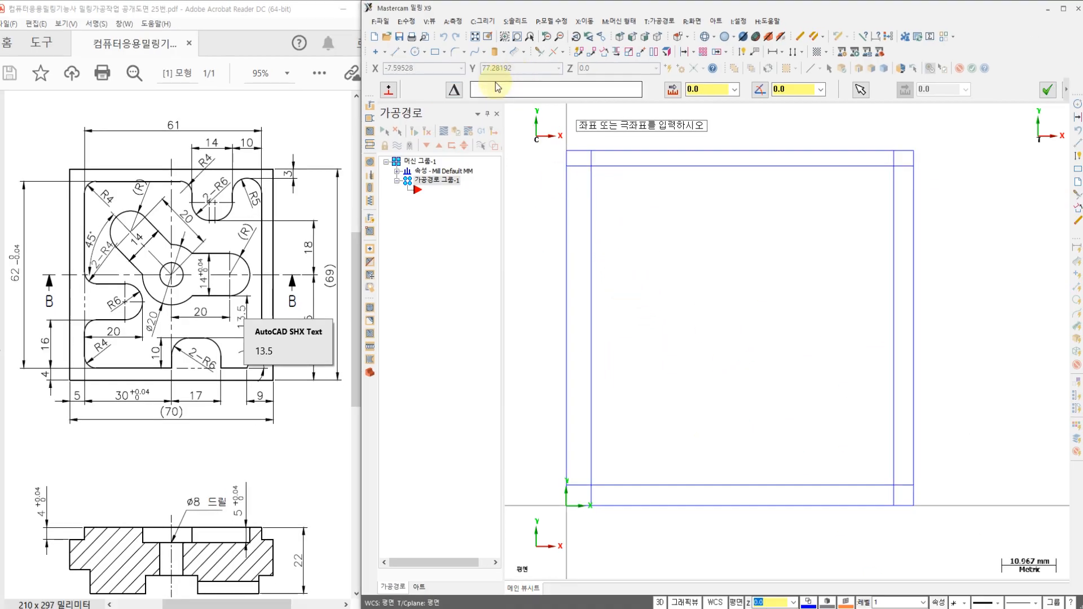
{"action": "left_click", "coordinate": [522, 90]}
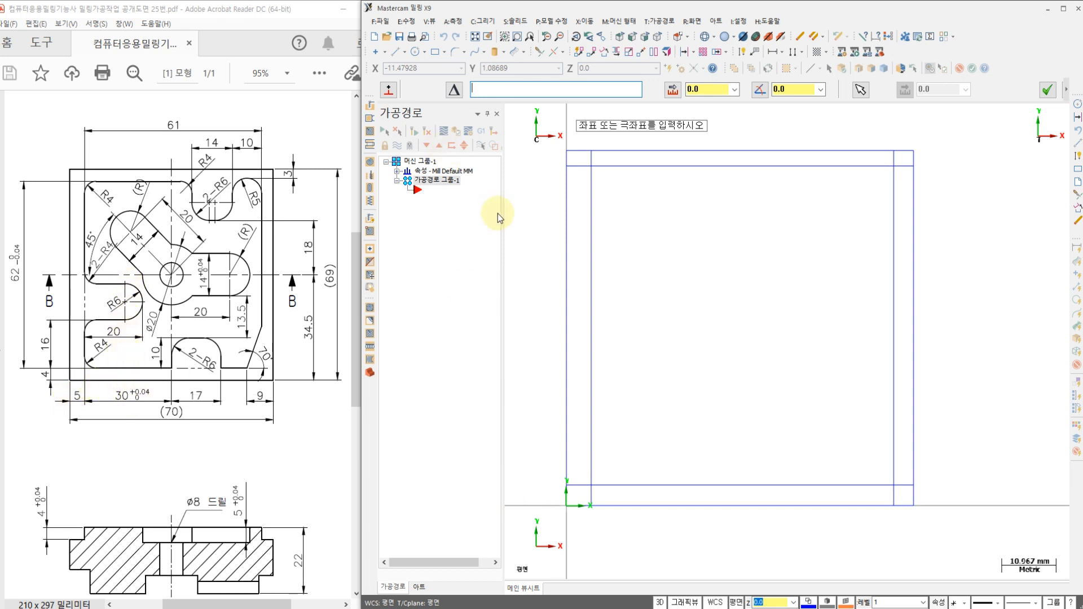
{"action": "type", "text": "5+20-6"}
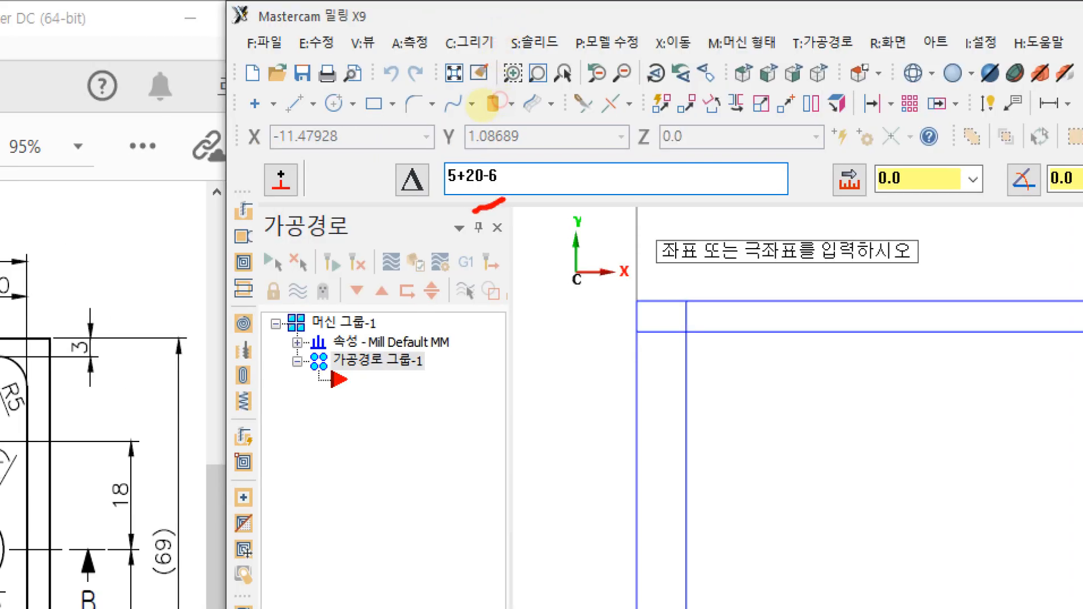
{"action": "mouse_move", "coordinate": [473, 211]}
{"action": "left_mouse_down"}
{"action": "mouse_move", "coordinate": [435, 147]}
{"action": "mouse_move", "coordinate": [524, 196]}
{"action": "mouse_move", "coordinate": [509, 209]}
{"action": "left_mouse_up"}
{"action": "left_click_drag", "start_coordinate": [452, 266], "coordinate": [494, 306]}
{"action": "left_click_drag", "start_coordinate": [503, 249], "coordinate": [459, 309]}
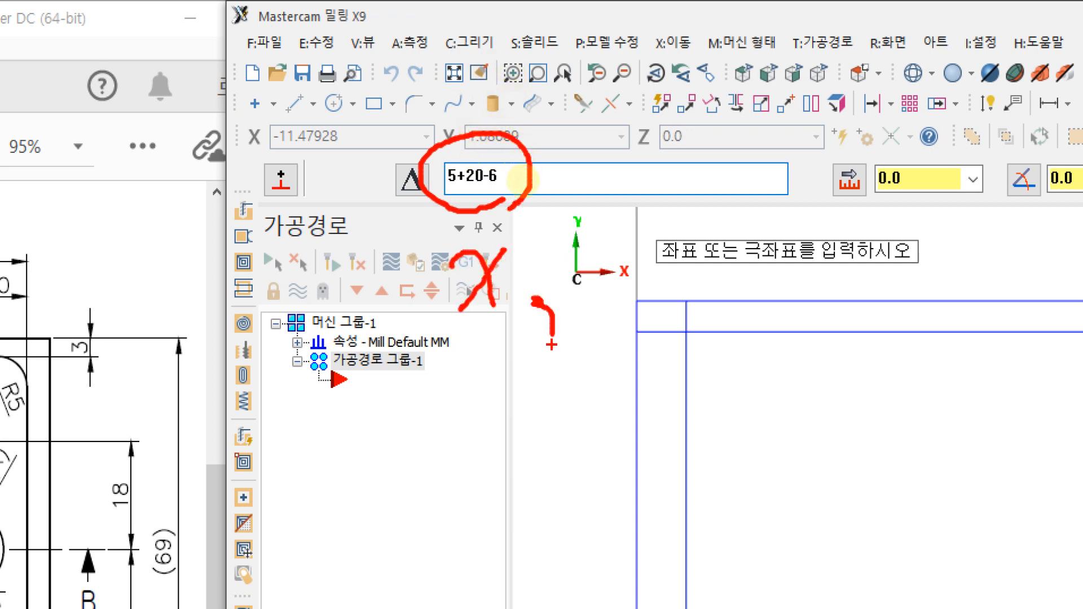
{"action": "mouse_move", "coordinate": [544, 377]}
{"action": "left_mouse_down"}
{"action": "mouse_move", "coordinate": [491, 308]}
{"action": "mouse_move", "coordinate": [595, 352]}
{"action": "mouse_move", "coordinate": [553, 369]}
{"action": "left_mouse_up"}
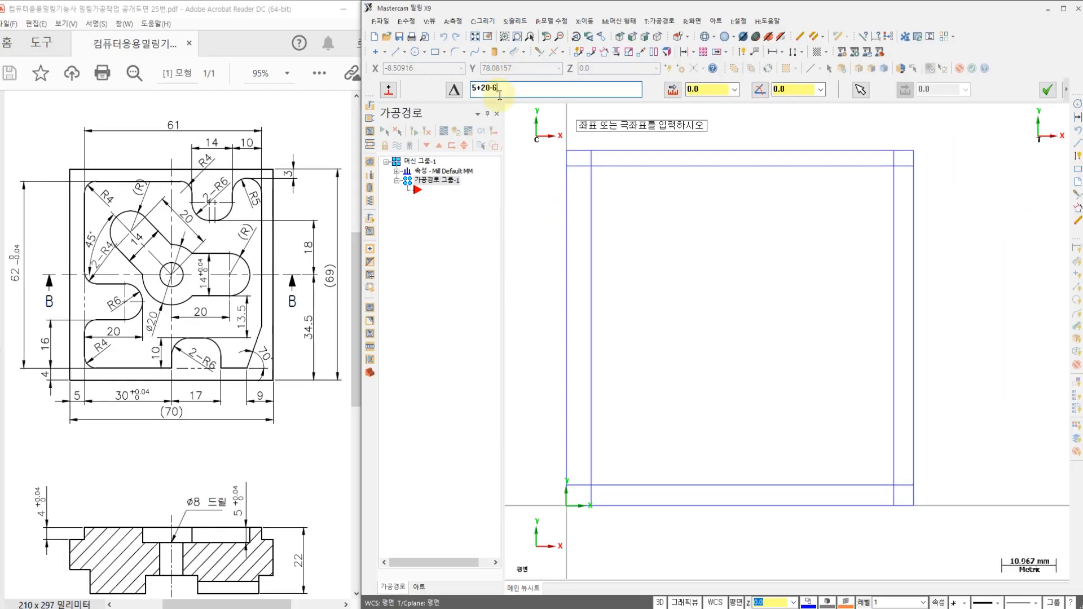
{"action": "type", "text": ","}
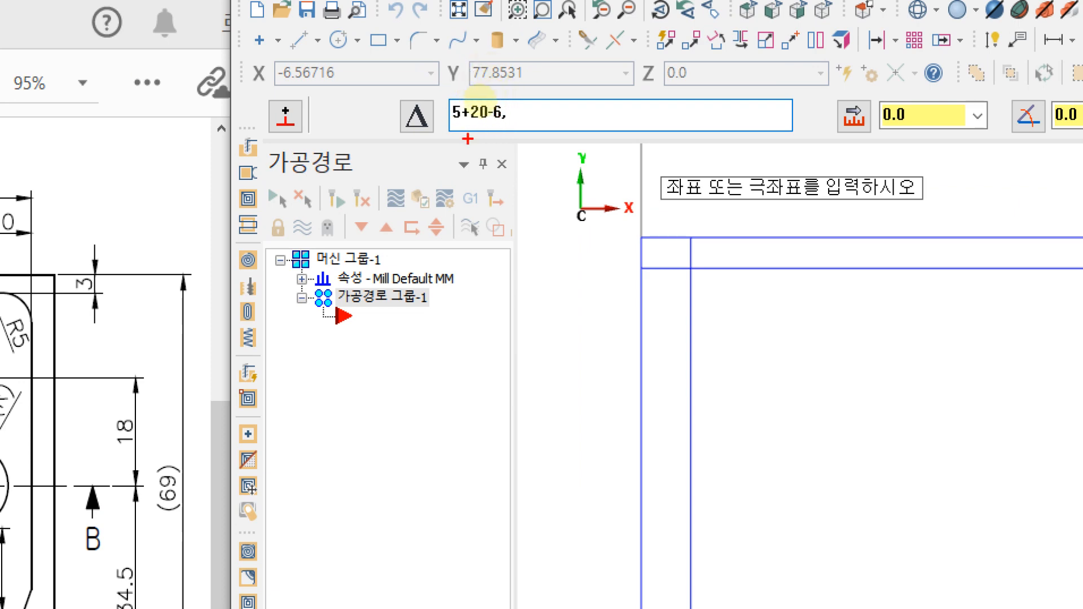
{"action": "key", "text": "Escape"}
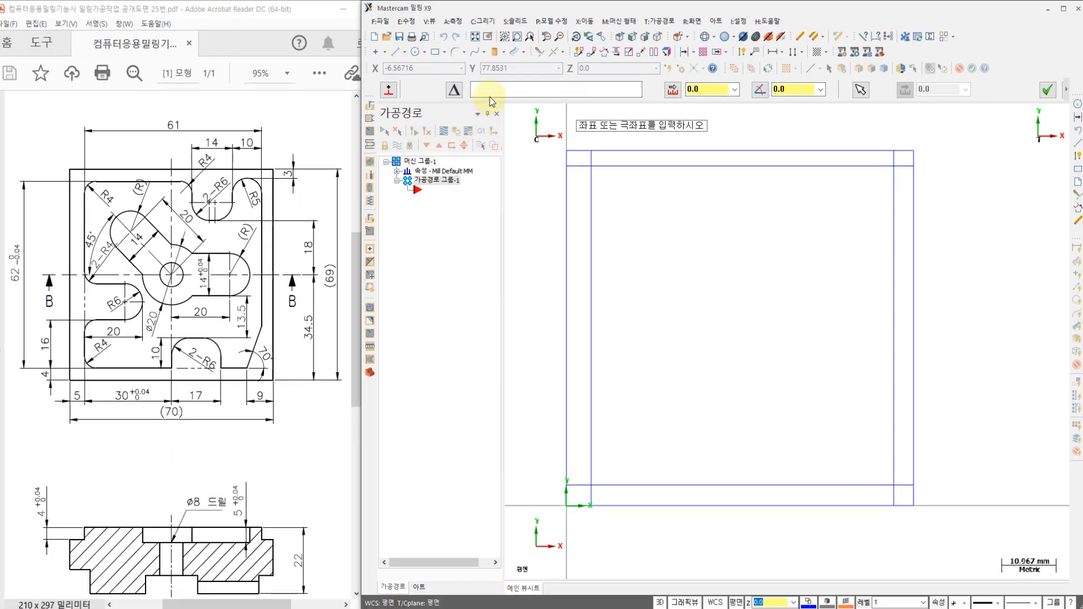
Place the circle's centre at delta 5+20-6,4+16+6 from the lower-left origin.
{"action": "left_click", "coordinate": [494, 92]}
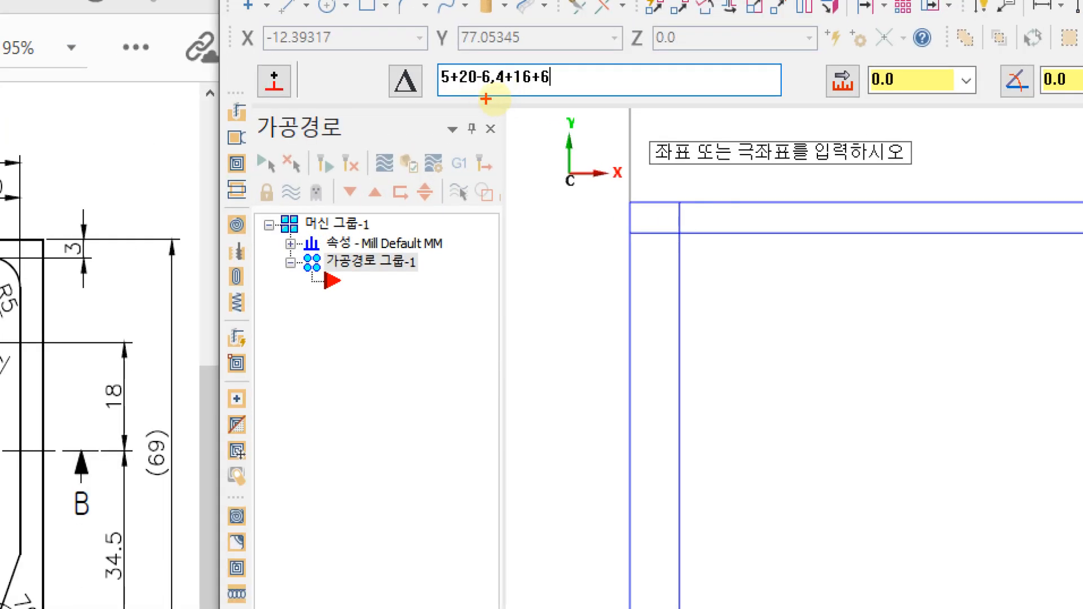
{"action": "mouse_move", "coordinate": [486, 99]}
{"action": "left_mouse_down"}
{"action": "mouse_move", "coordinate": [437, 89]}
{"action": "mouse_move", "coordinate": [480, 38]}
{"action": "left_mouse_up"}
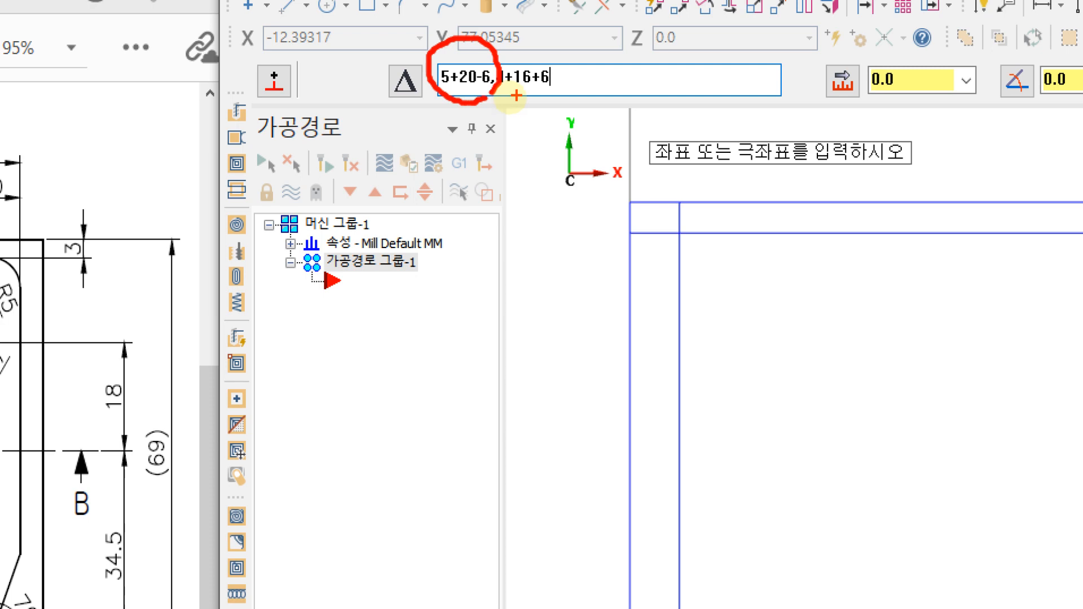
{"action": "mouse_move", "coordinate": [522, 97]}
{"action": "left_mouse_down"}
{"action": "mouse_move", "coordinate": [489, 79]}
{"action": "mouse_move", "coordinate": [566, 72]}
{"action": "mouse_move", "coordinate": [556, 111]}
{"action": "left_mouse_up"}
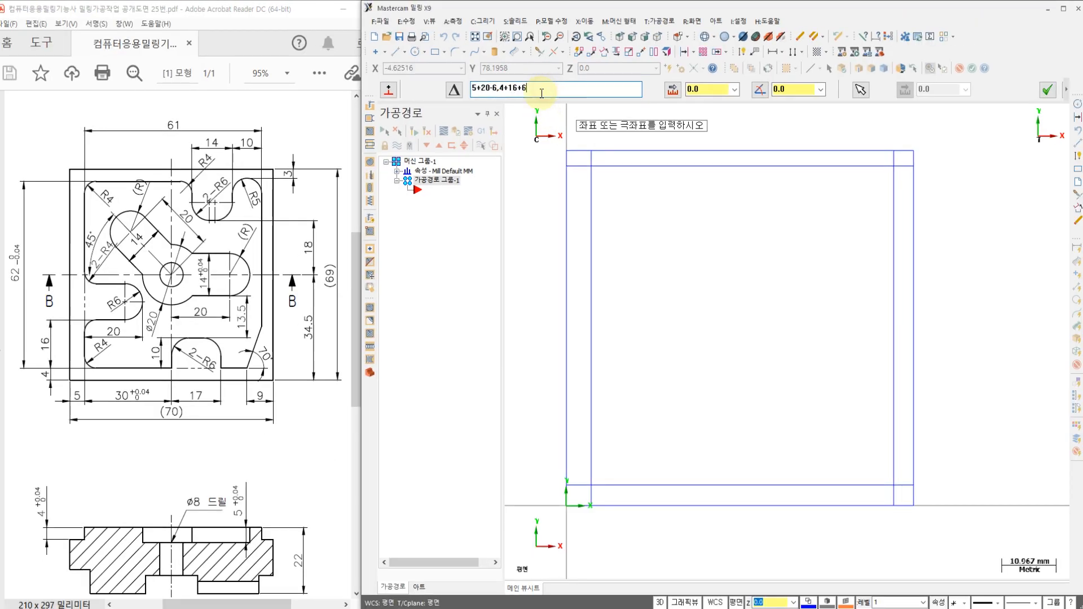
{"action": "key", "text": "Return"}
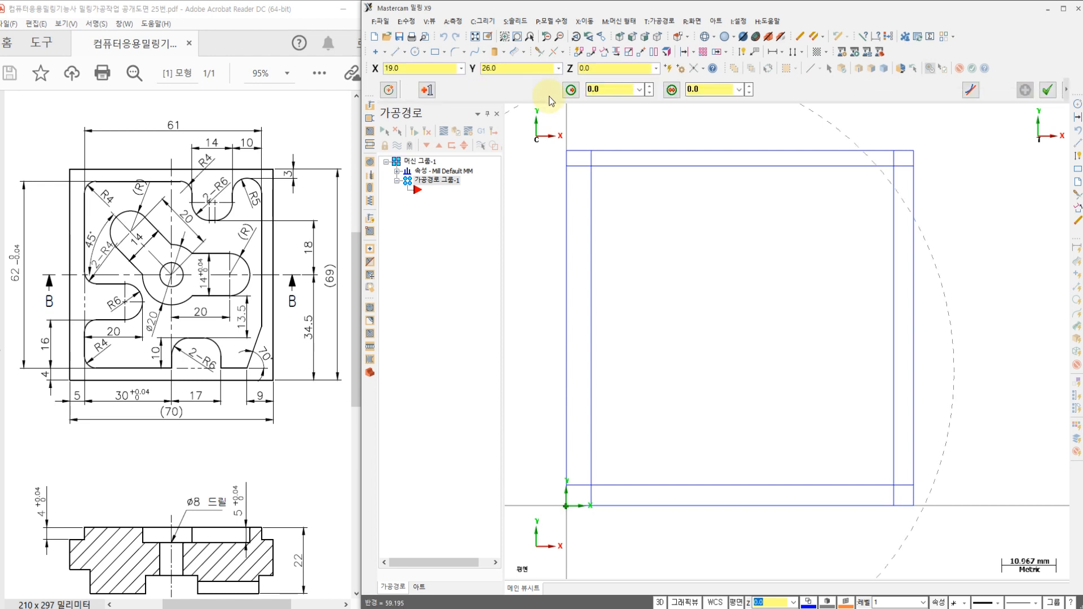
Draw the left notch's circle around the placed centre and set its radius to 6 mm.
{"action": "left_click", "coordinate": [672, 345]}
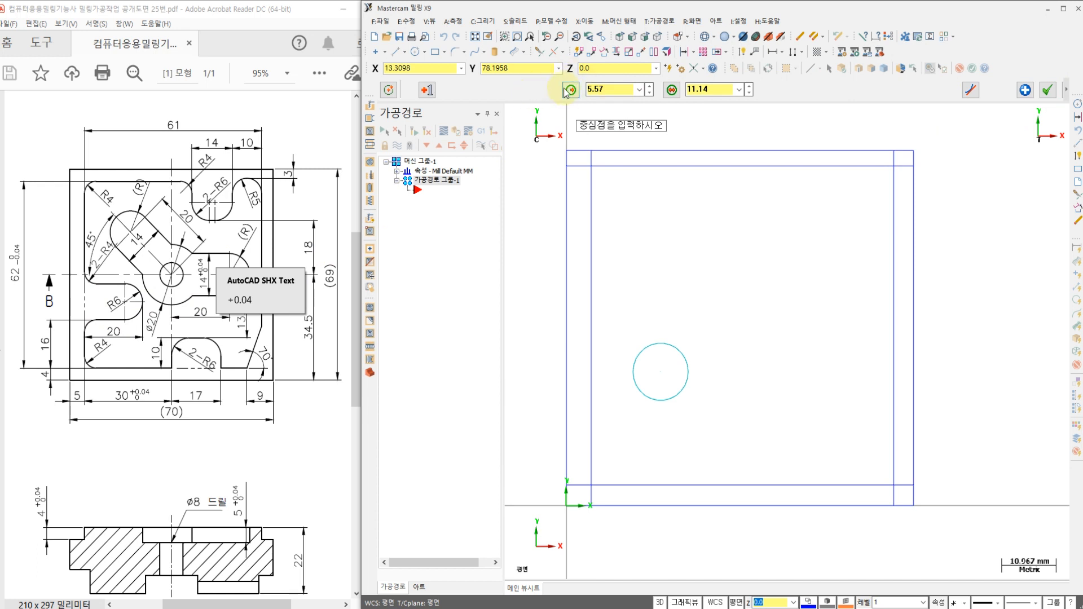
{"action": "double_click", "coordinate": [609, 90]}
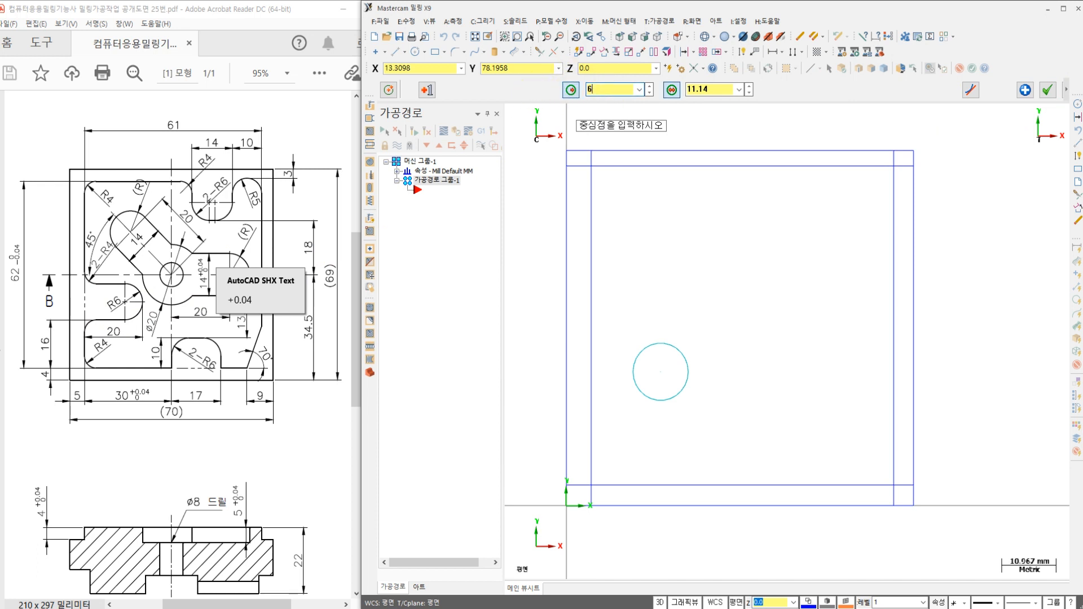
{"action": "key", "text": "Return"}
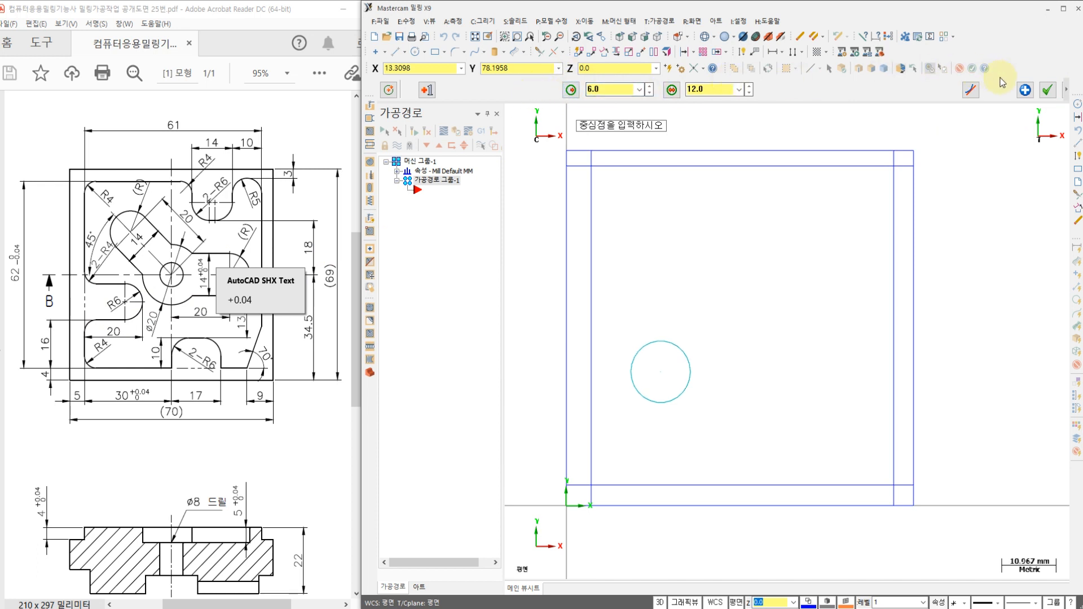
{"action": "left_click", "coordinate": [1048, 90]}
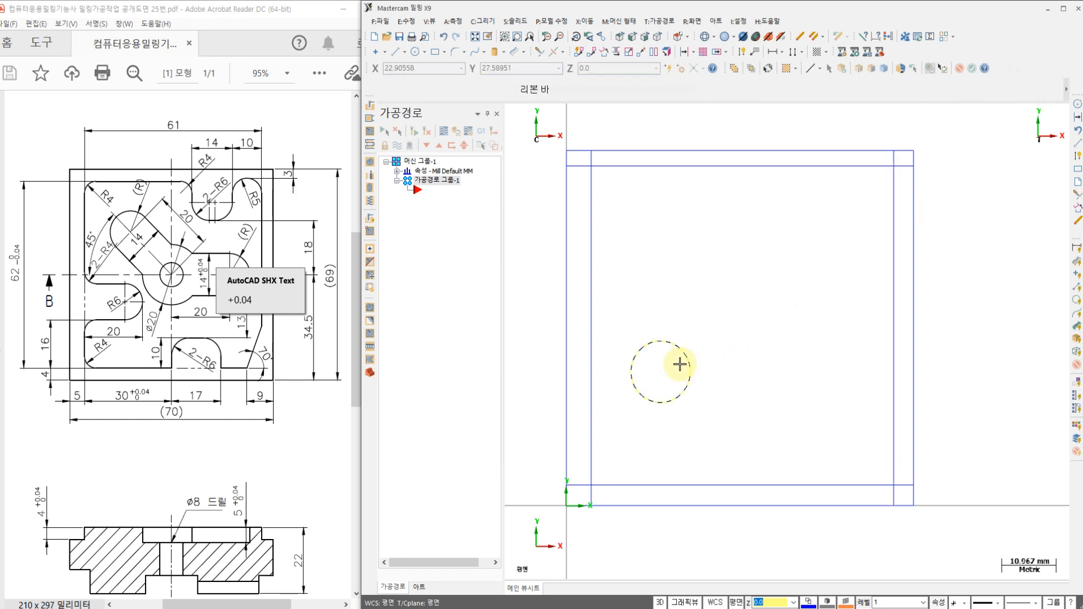
Compare the sketched R6 circle and its centre relative to the lower-left origin with the left notch on the drawing.
{"action": "mouse_move", "coordinate": [647, 399]}
{"action": "left_mouse_down"}
{"action": "mouse_move", "coordinate": [675, 345]}
{"action": "mouse_move", "coordinate": [671, 402]}
{"action": "left_mouse_up"}
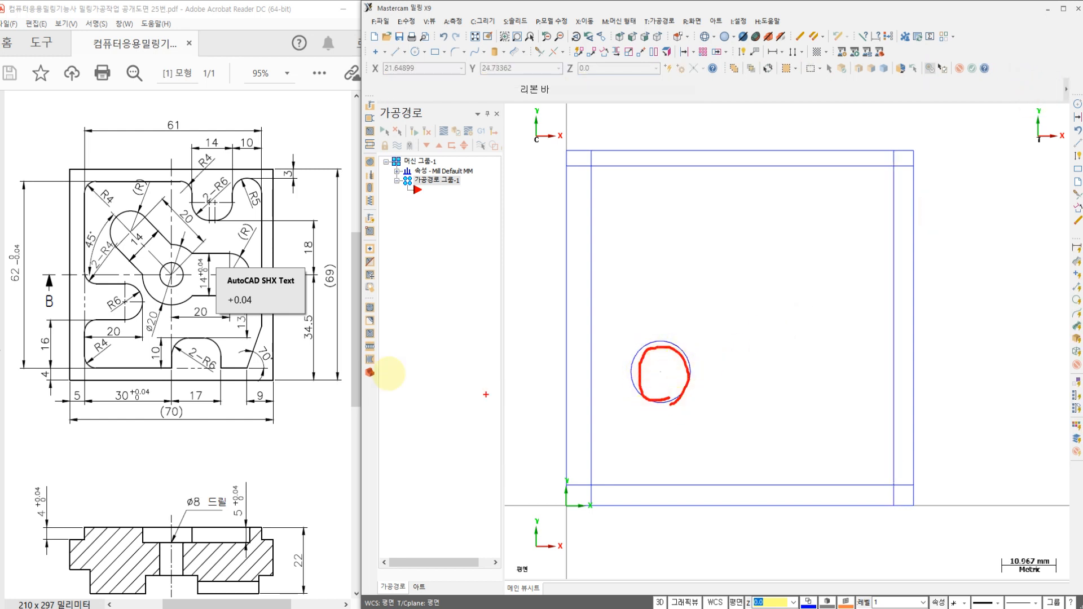
{"action": "mouse_move", "coordinate": [123, 320]}
{"action": "left_mouse_down"}
{"action": "mouse_move", "coordinate": [112, 287]}
{"action": "mouse_move", "coordinate": [139, 309]}
{"action": "mouse_move", "coordinate": [125, 323]}
{"action": "left_mouse_up"}
{"action": "left_click_drag", "start_coordinate": [83, 370], "coordinate": [65, 388]}
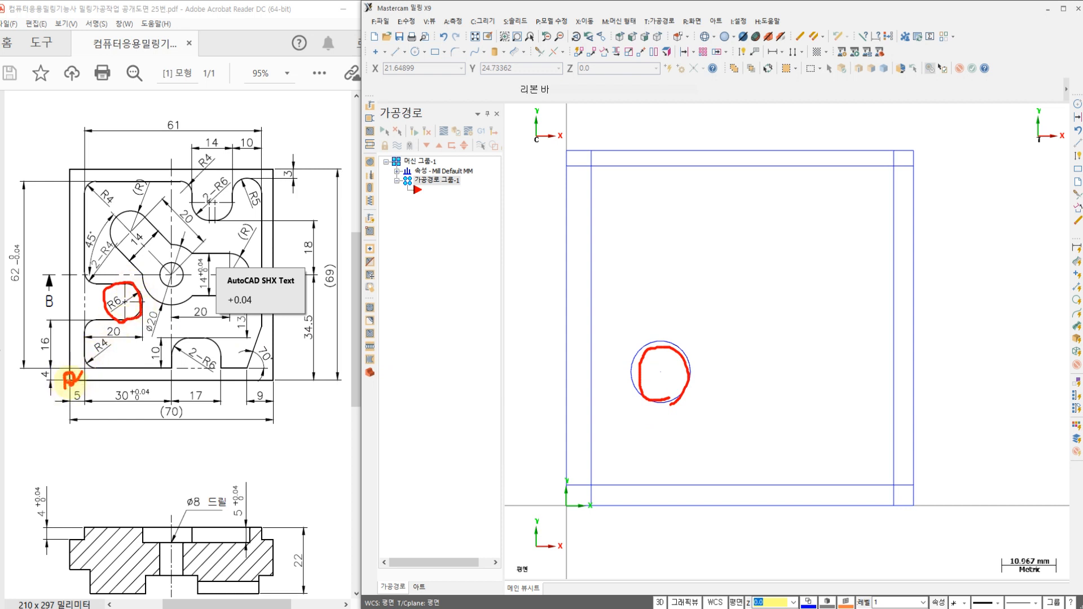
{"action": "left_click_drag", "start_coordinate": [128, 306], "coordinate": [129, 302]}
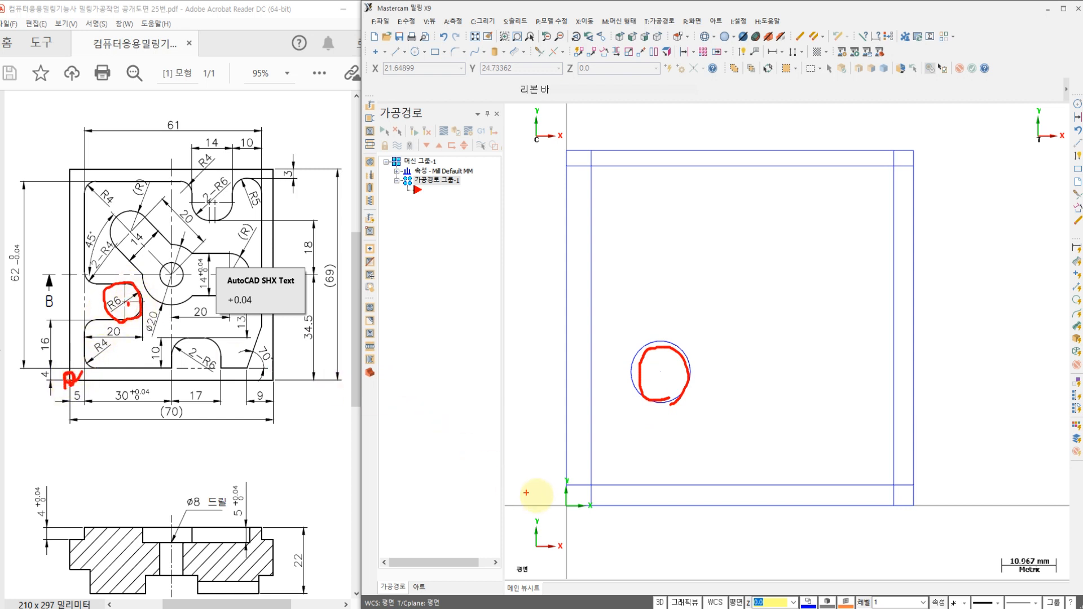
{"action": "left_click_drag", "start_coordinate": [573, 508], "coordinate": [565, 506]}
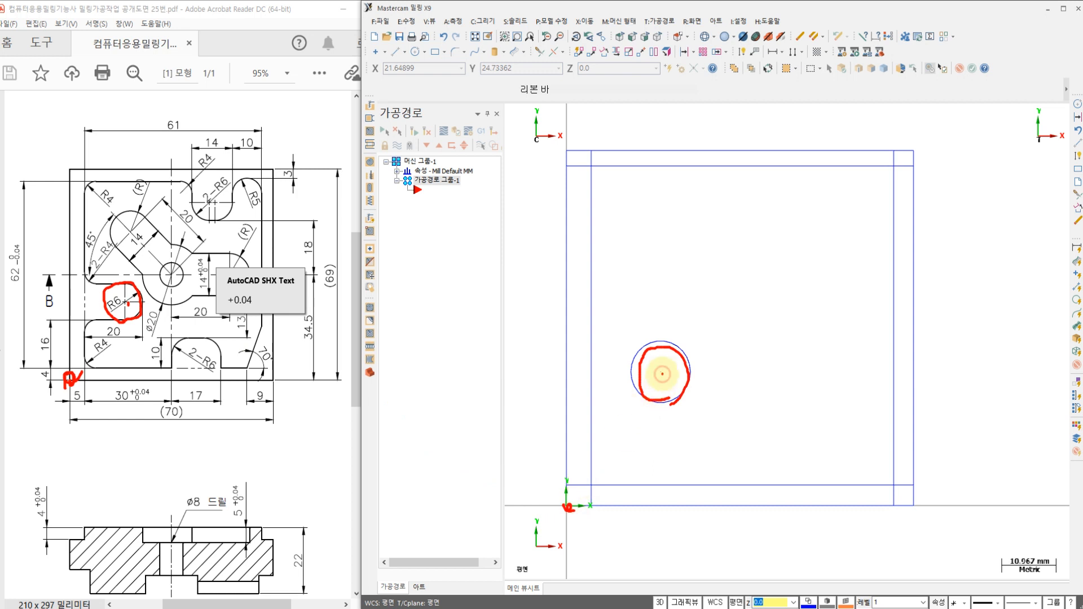
{"action": "key", "text": "Escape"}
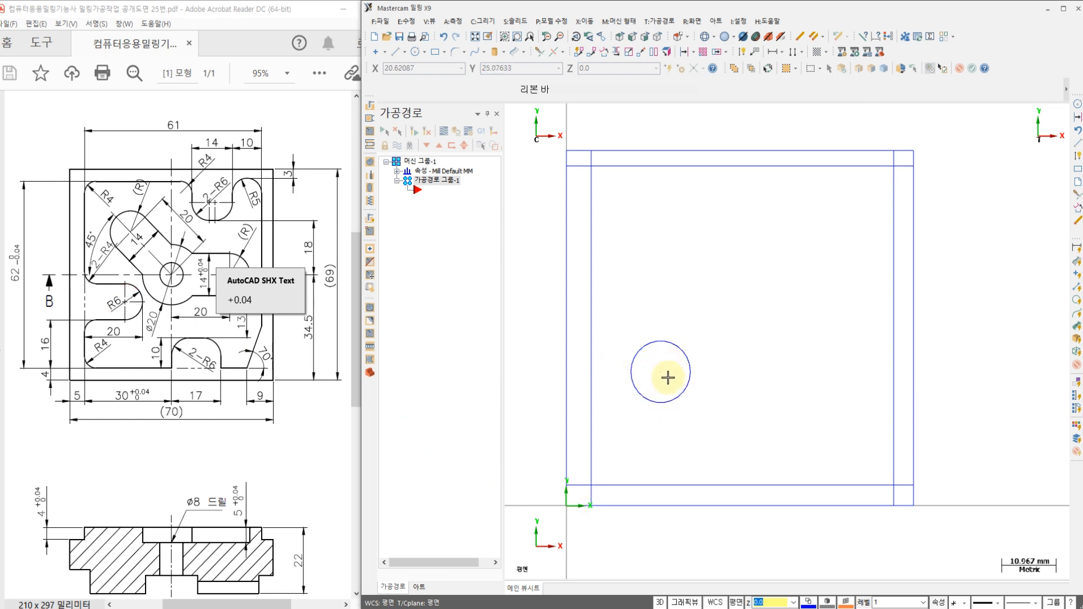
Dimension the horizontal and vertical distances from the lower-left origin to the R6 circle's centre.
{"action": "middle_click_drag", "start_coordinate": [700, 286], "coordinate": [721, 229]}
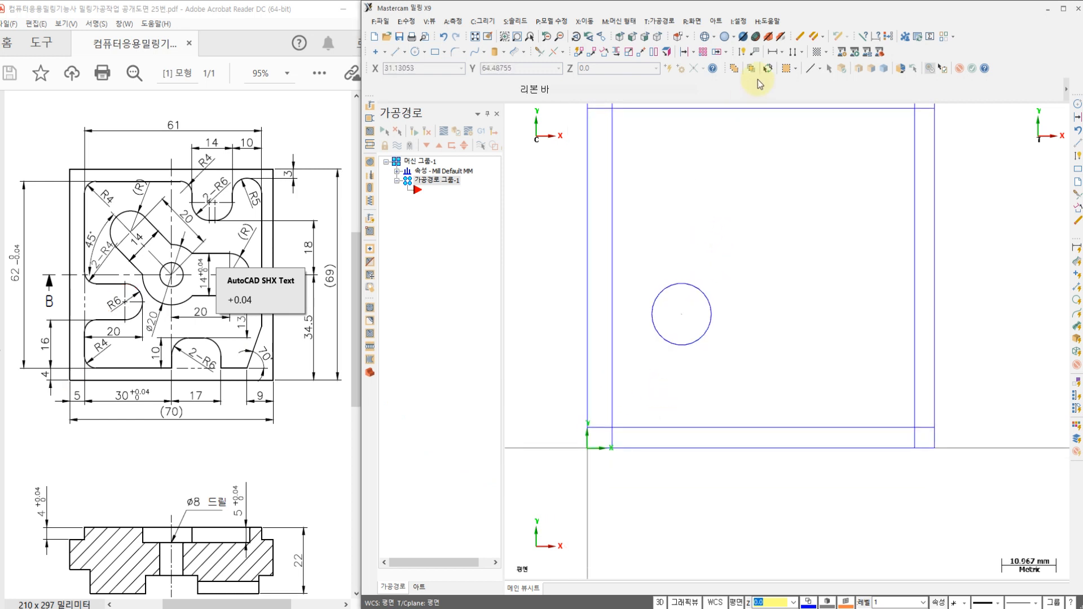
{"action": "left_click", "coordinate": [742, 54]}
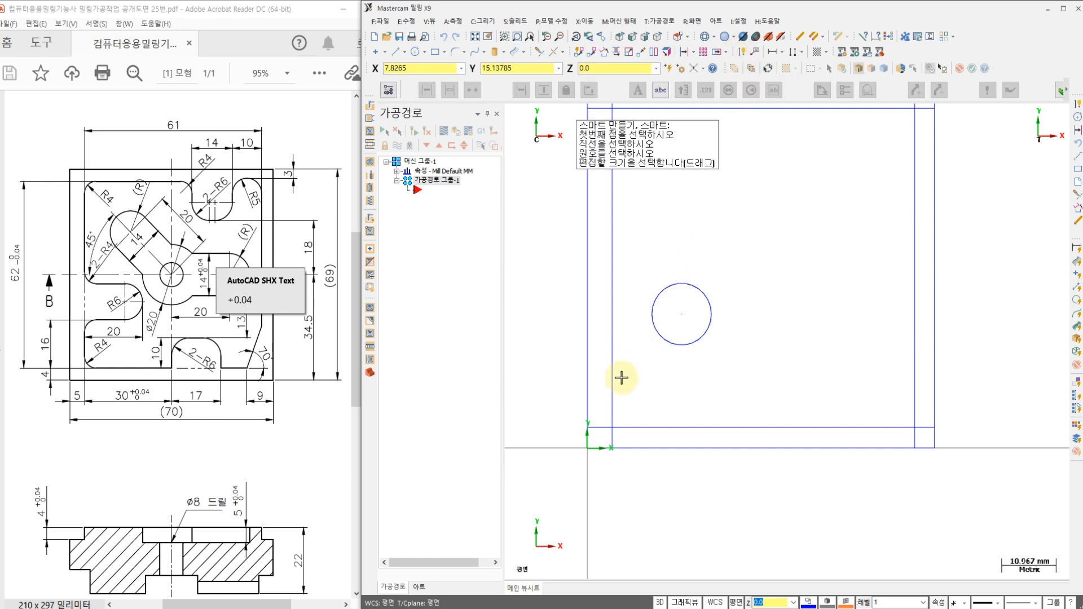
{"action": "left_click", "coordinate": [587, 448]}
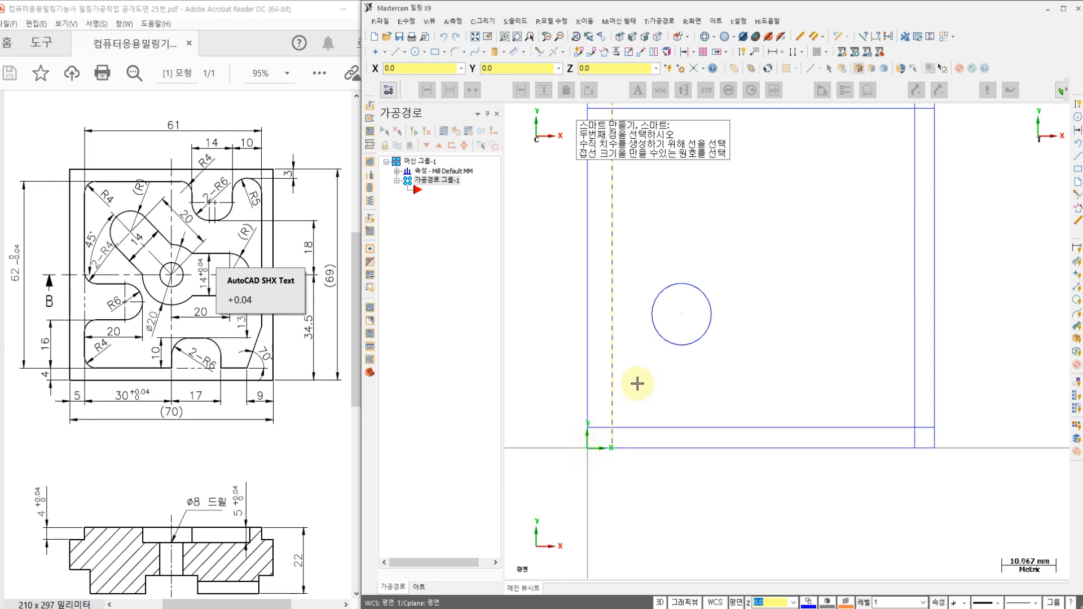
{"action": "left_click", "coordinate": [677, 330]}
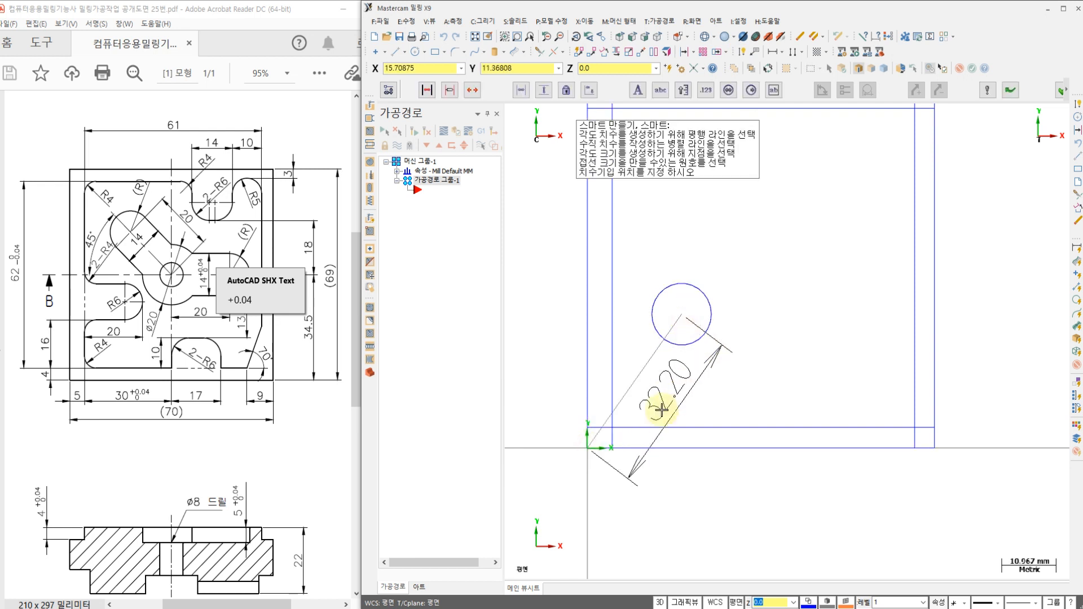
{"action": "left_click", "coordinate": [603, 527]}
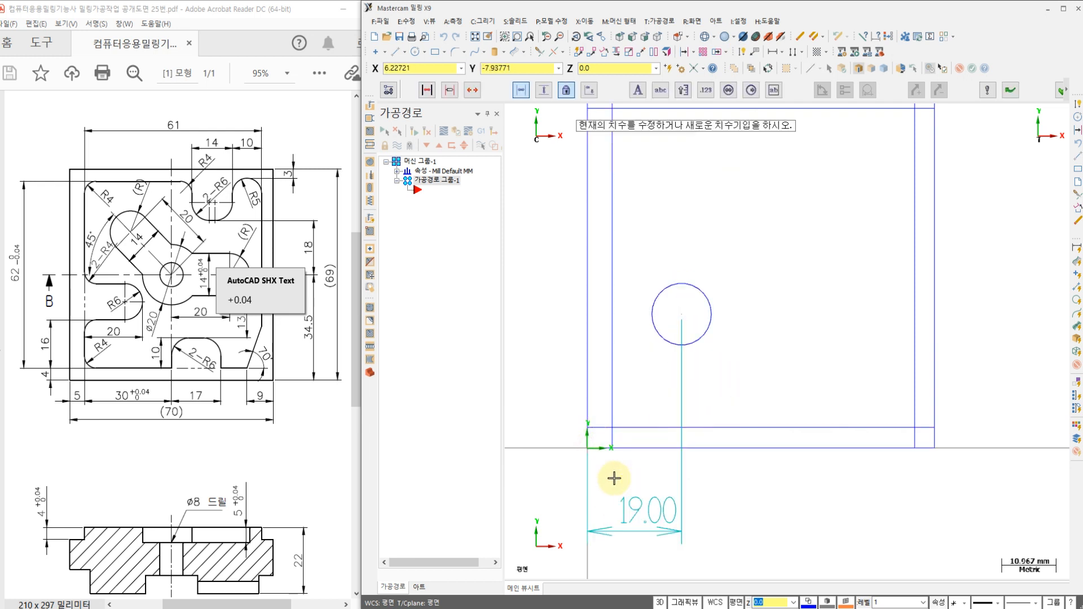
{"action": "left_click", "coordinate": [587, 448]}
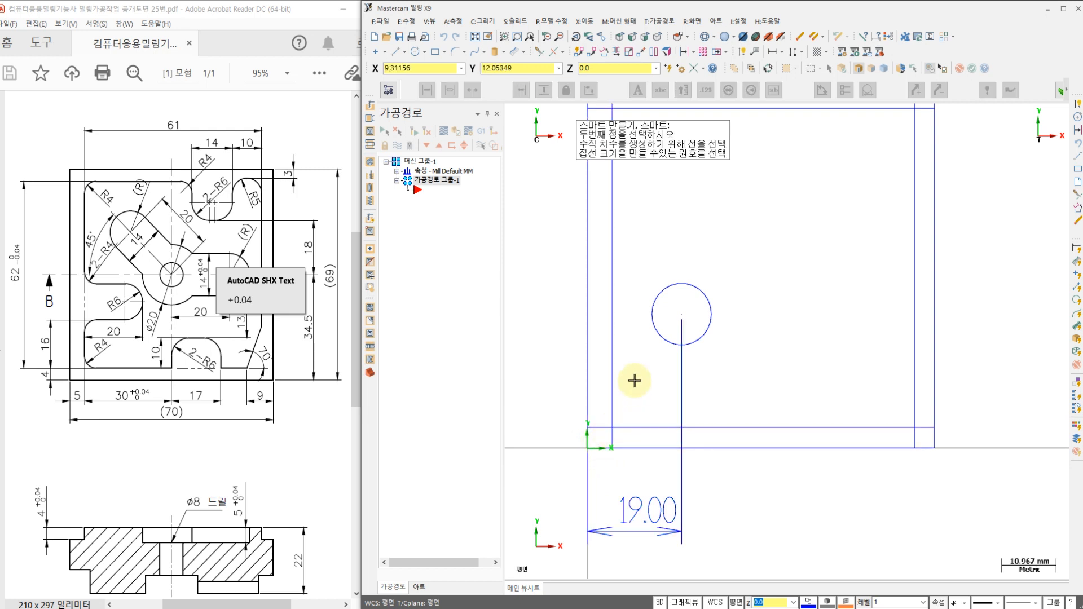
{"action": "left_click", "coordinate": [684, 316]}
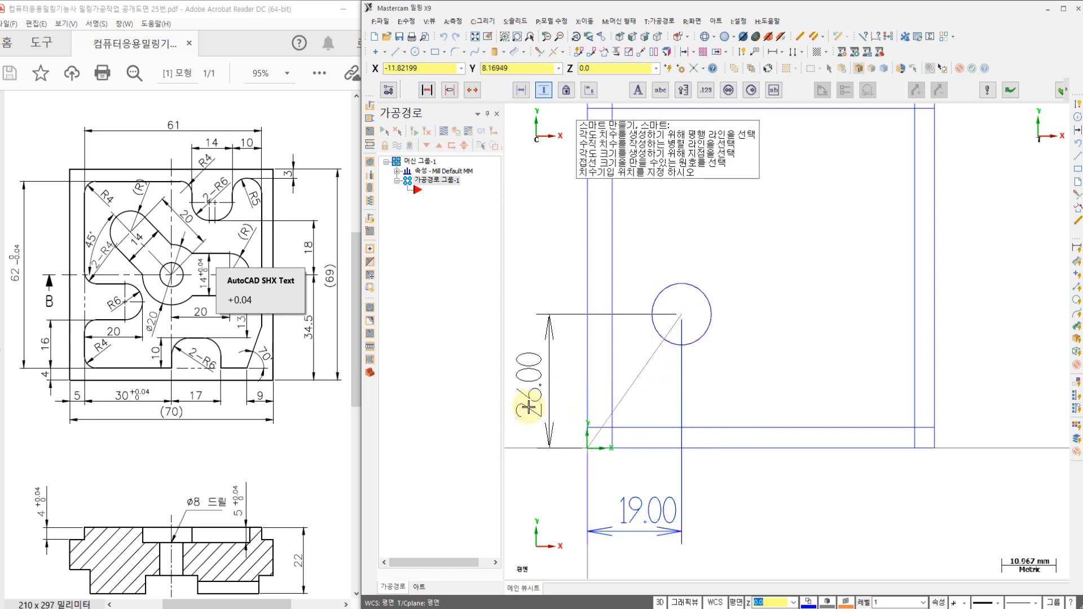
{"action": "left_click", "coordinate": [528, 406]}
{"action": "left_click", "coordinate": [1059, 91]}
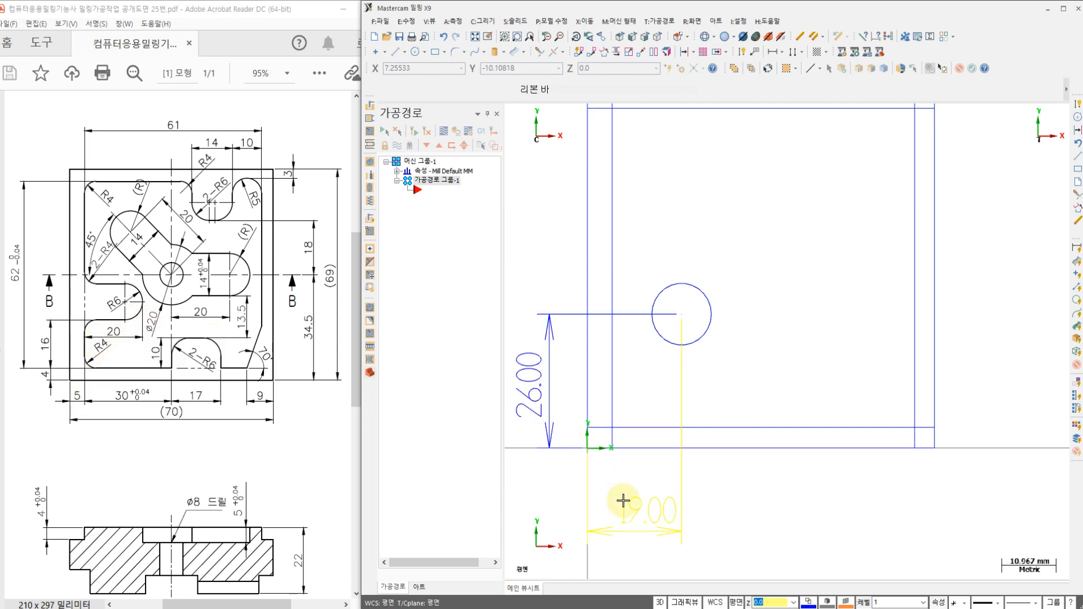
Delete the horizontal and vertical check dimensions of the R6 circle's centre.
{"action": "left_click", "coordinate": [611, 437]}
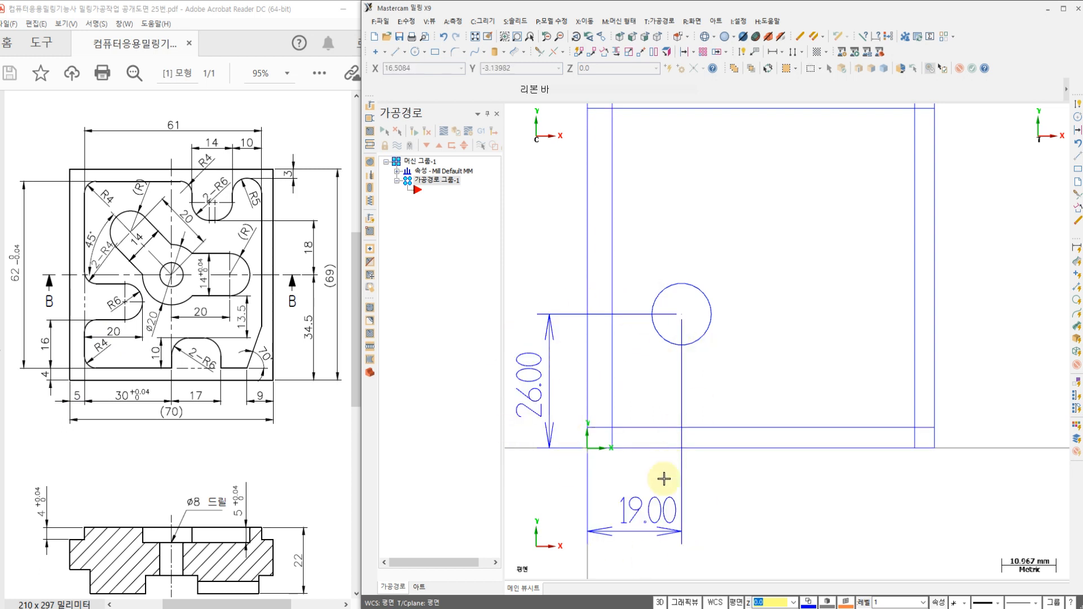
{"action": "left_click", "coordinate": [653, 499]}
{"action": "left_click", "coordinate": [531, 398]}
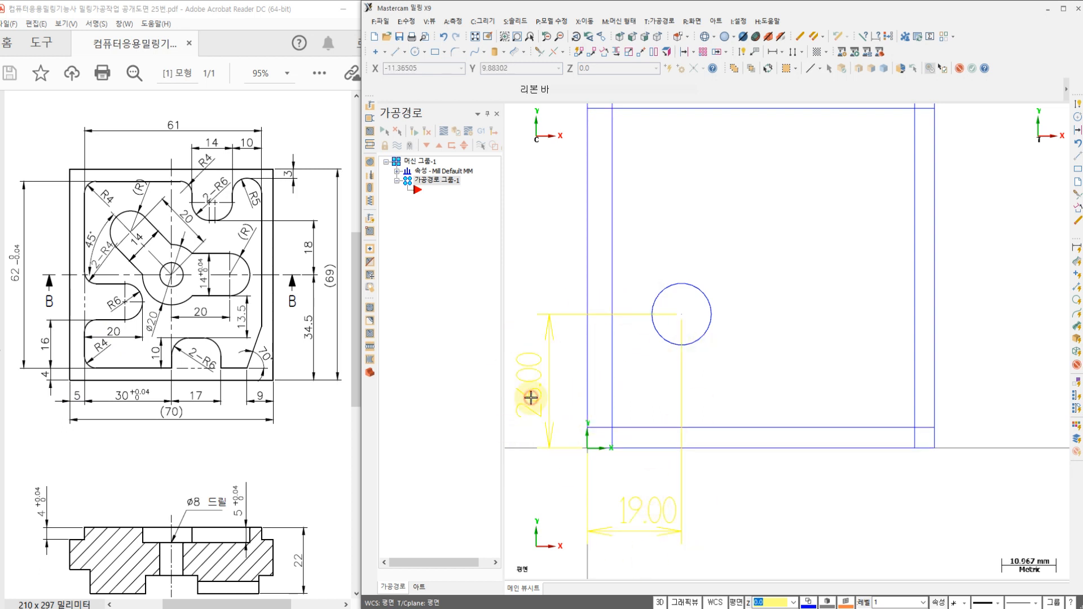
{"action": "key", "text": "Delete"}
Draw a horizontal line from the R6 circle's upper quadrant point leftward to just past the inner left vertical line.
{"action": "scroll", "coordinate": [638, 285], "scroll_direction": "up", "scroll_amount": 2}
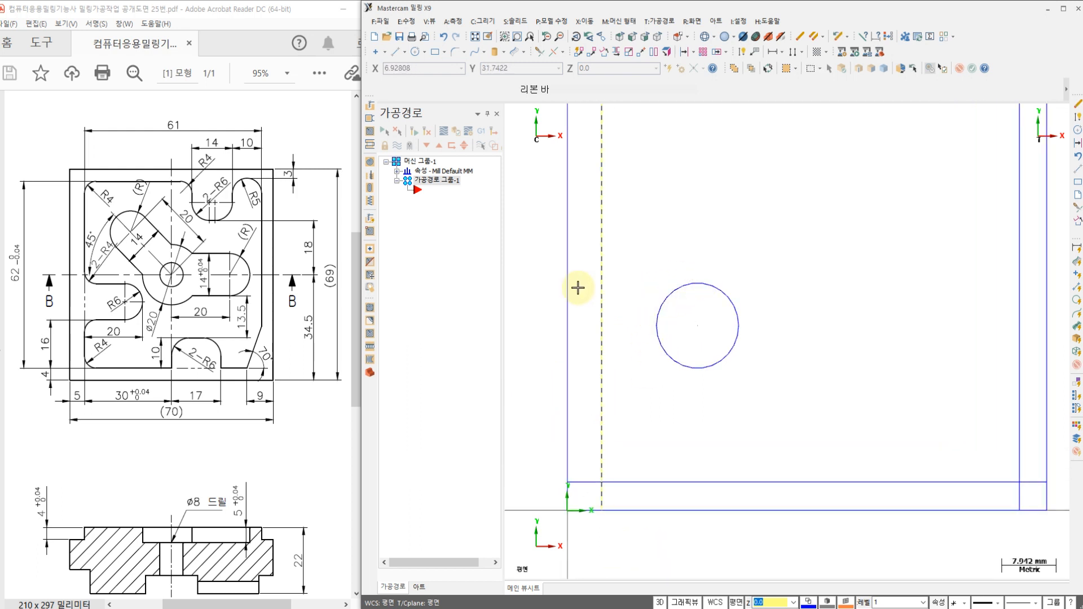
{"action": "left_click", "coordinate": [397, 52]}
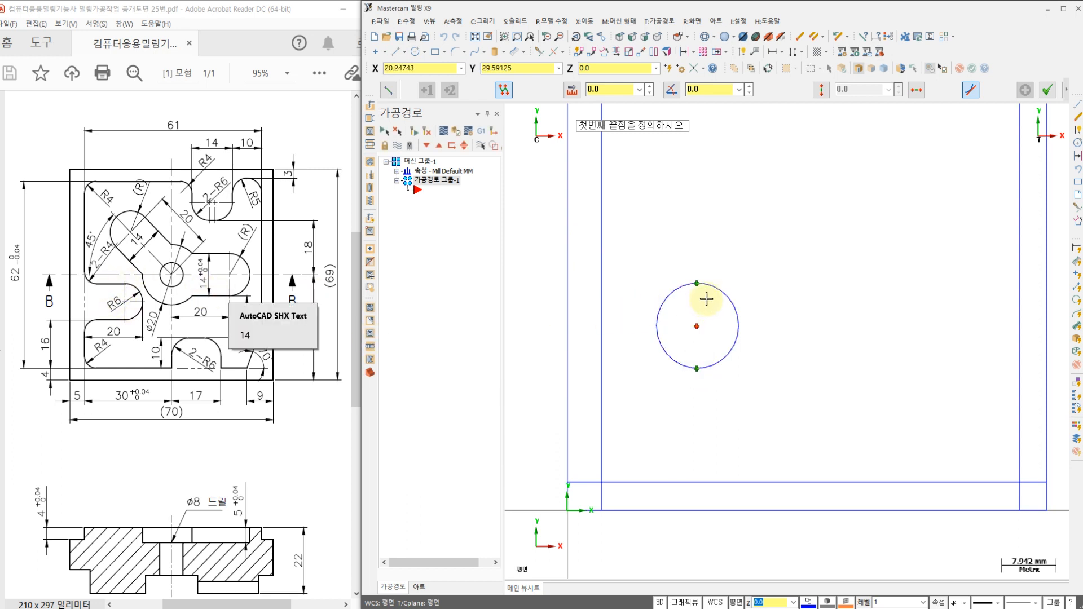
{"action": "left_click", "coordinate": [698, 283]}
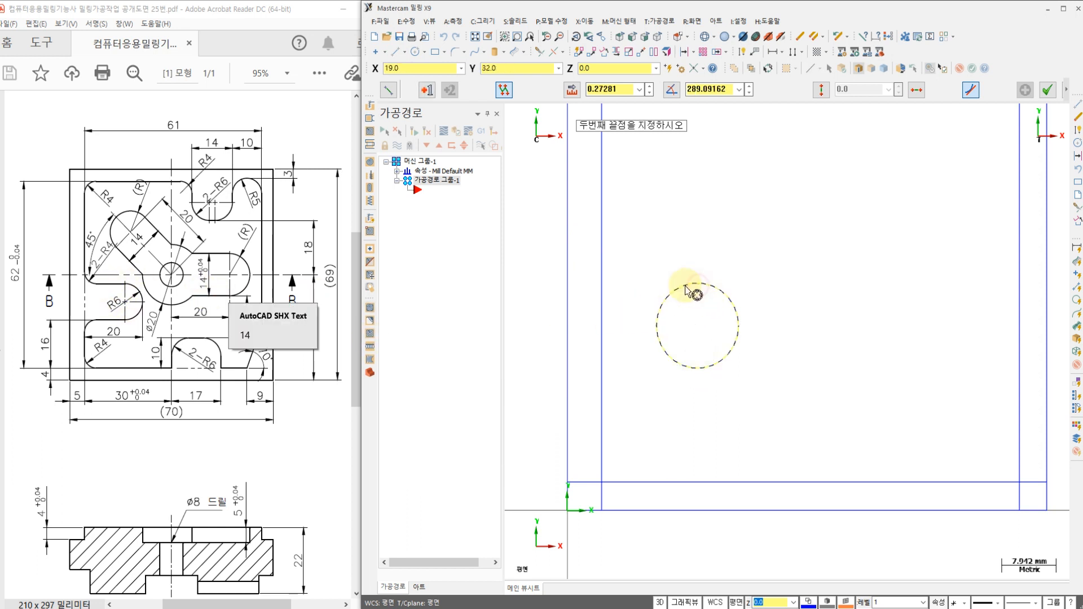
{"action": "left_click", "coordinate": [586, 283]}
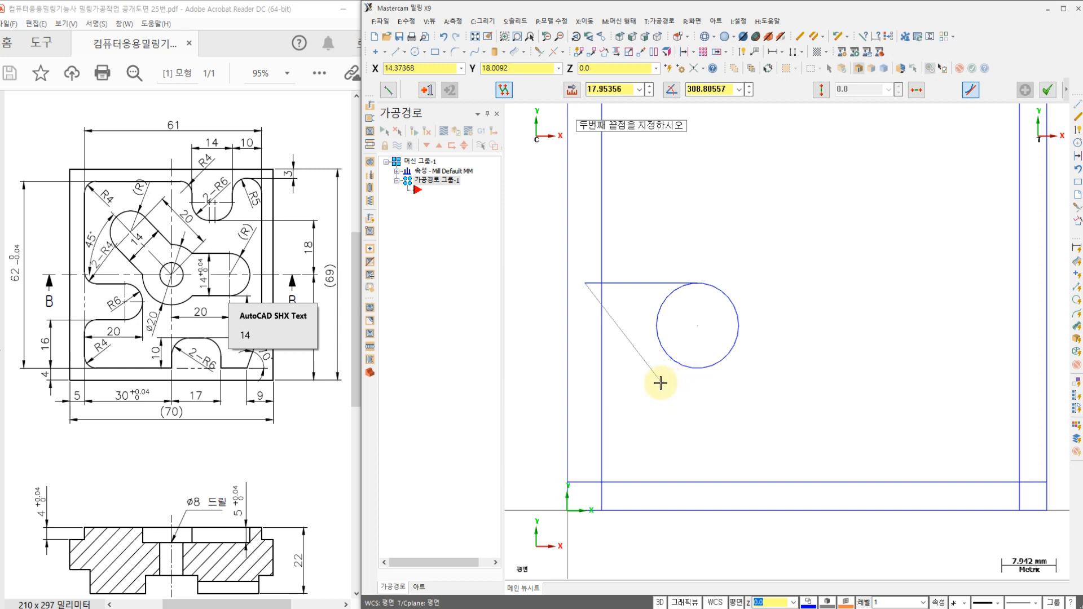
Turn off continuous line drawing and draw a horizontal line about 16 mm long from the circle's lower quadrant point past the inner left vertical line.
{"action": "left_click", "coordinate": [505, 94]}
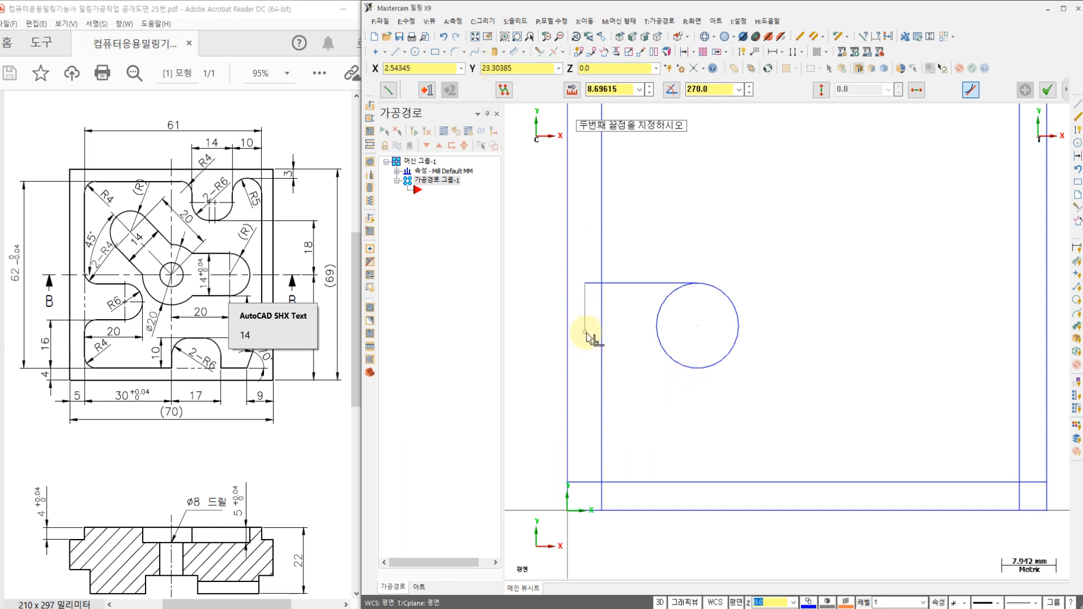
{"action": "key", "text": "Escape"}
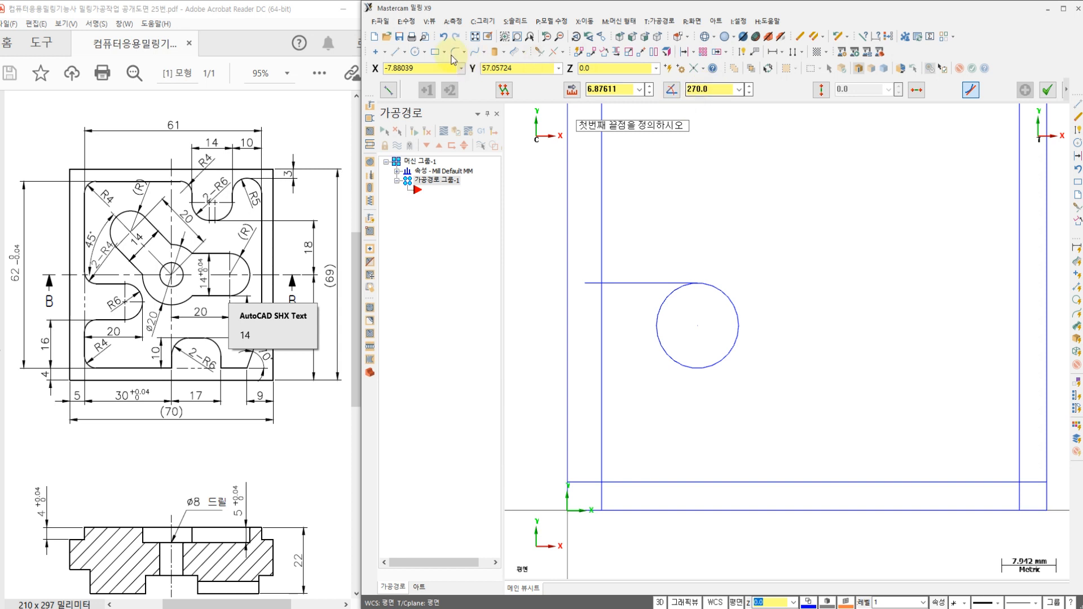
{"action": "left_click", "coordinate": [699, 371]}
{"action": "left_click", "coordinate": [585, 368]}
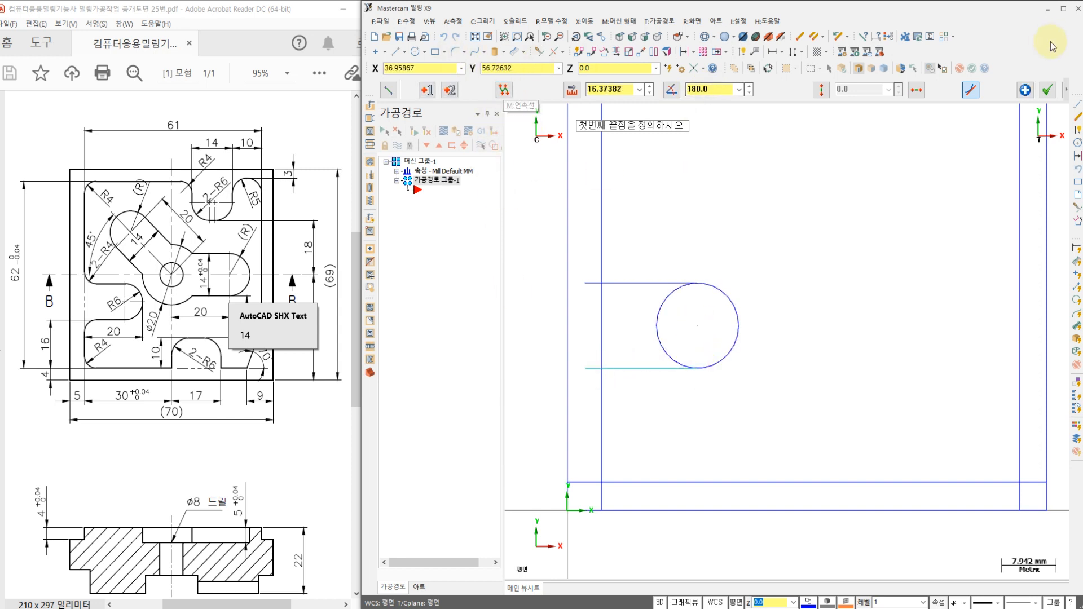
{"action": "left_click", "coordinate": [1047, 89]}
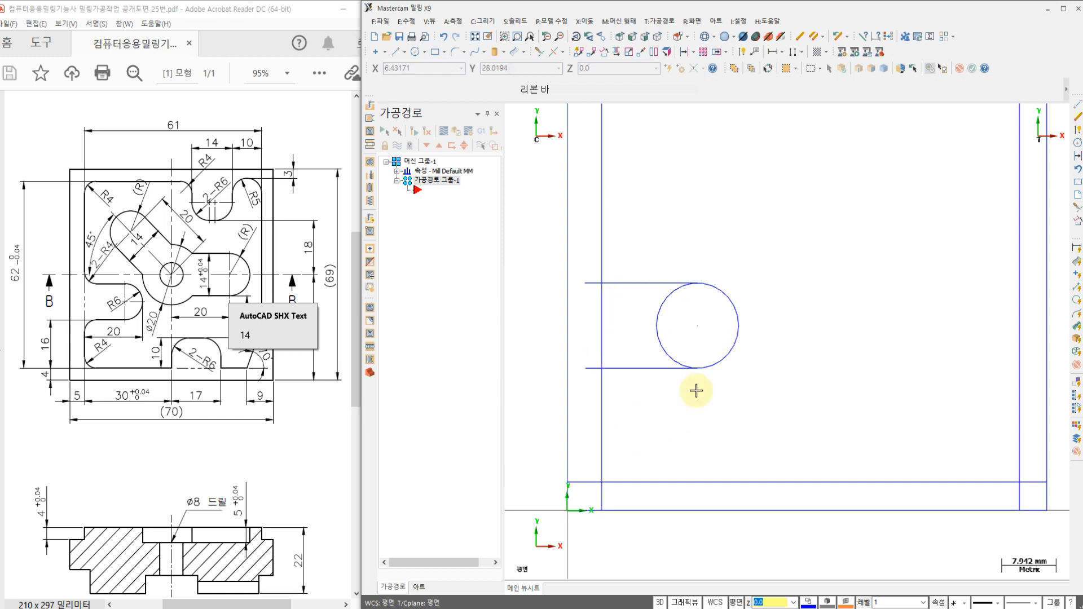
Compare the upper 2-R6 notch on the drawing with its intended place along the sketch's inner upper line.
{"action": "middle_click_drag", "start_coordinate": [731, 315], "coordinate": [727, 322]}
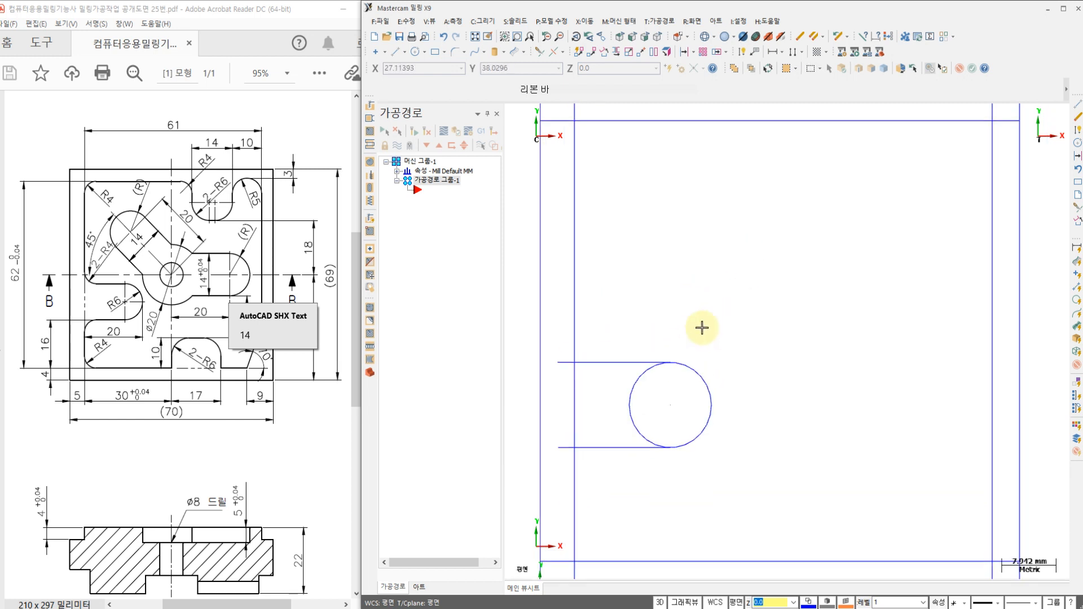
{"action": "middle_click_drag", "start_coordinate": [669, 340], "coordinate": [677, 398]}
{"action": "scroll", "coordinate": [713, 292], "scroll_direction": "down", "scroll_amount": 2}
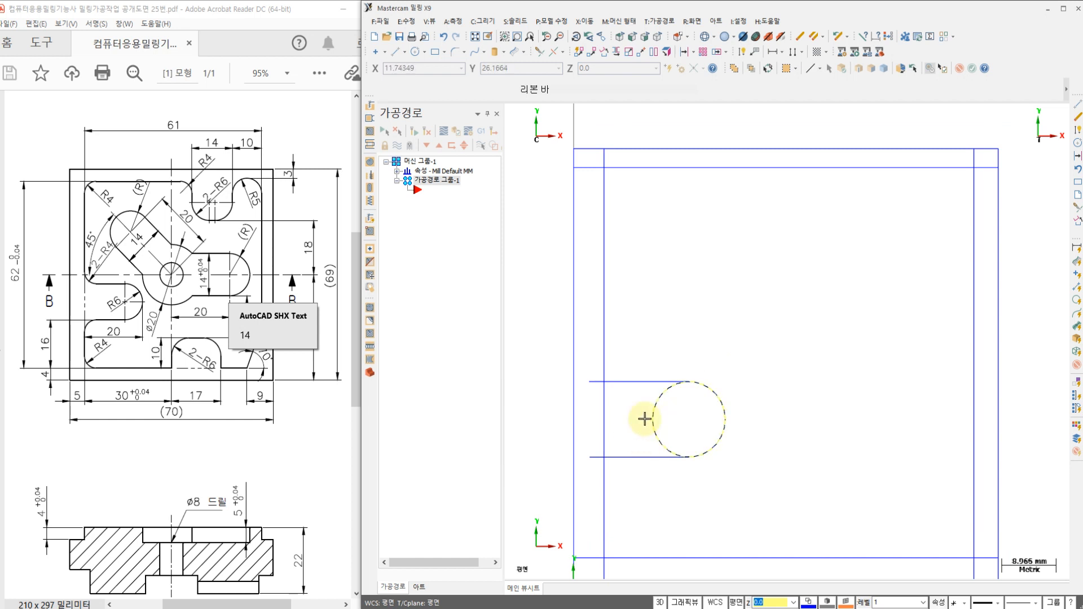
{"action": "middle_click_drag", "start_coordinate": [621, 268], "coordinate": [590, 328]}
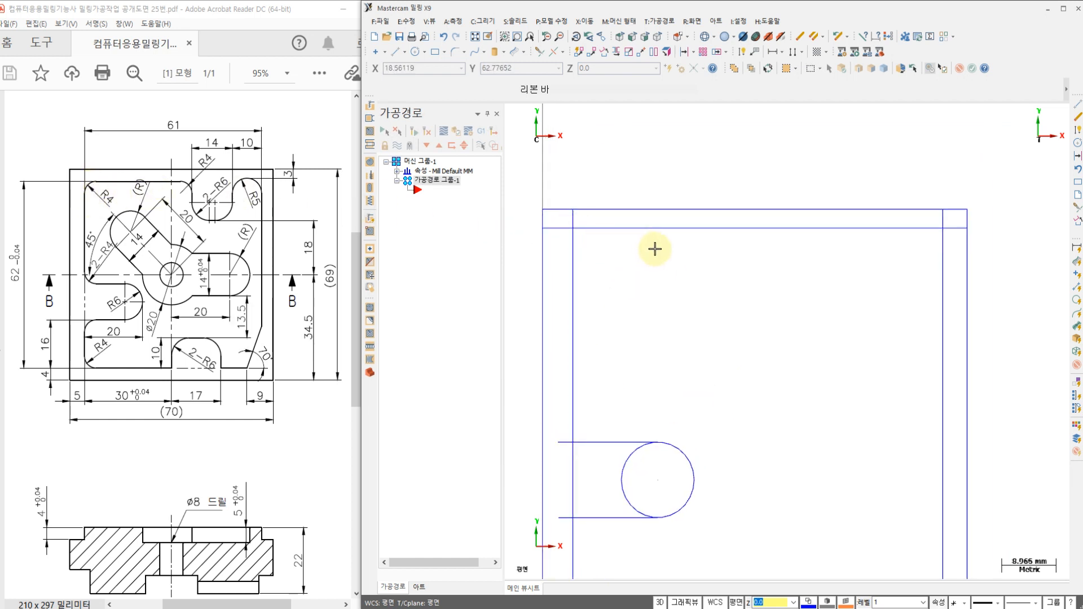
{"action": "mouse_move", "coordinate": [778, 229]}
{"action": "left_mouse_down"}
{"action": "mouse_move", "coordinate": [781, 295]}
{"action": "mouse_move", "coordinate": [855, 303]}
{"action": "mouse_move", "coordinate": [862, 221]}
{"action": "left_mouse_up"}
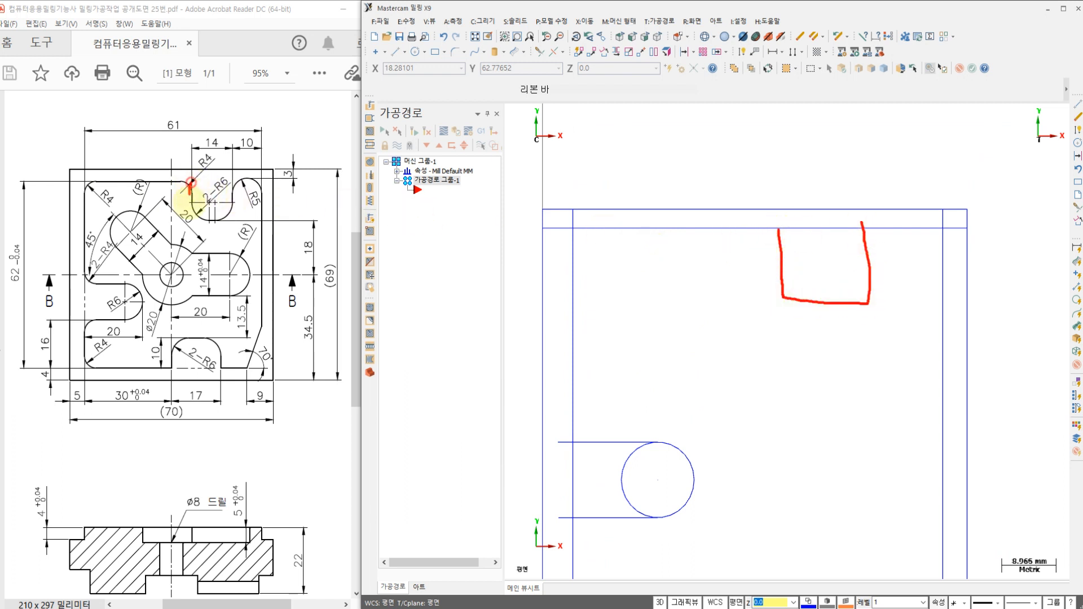
{"action": "left_click_drag", "start_coordinate": [199, 224], "coordinate": [235, 219]}
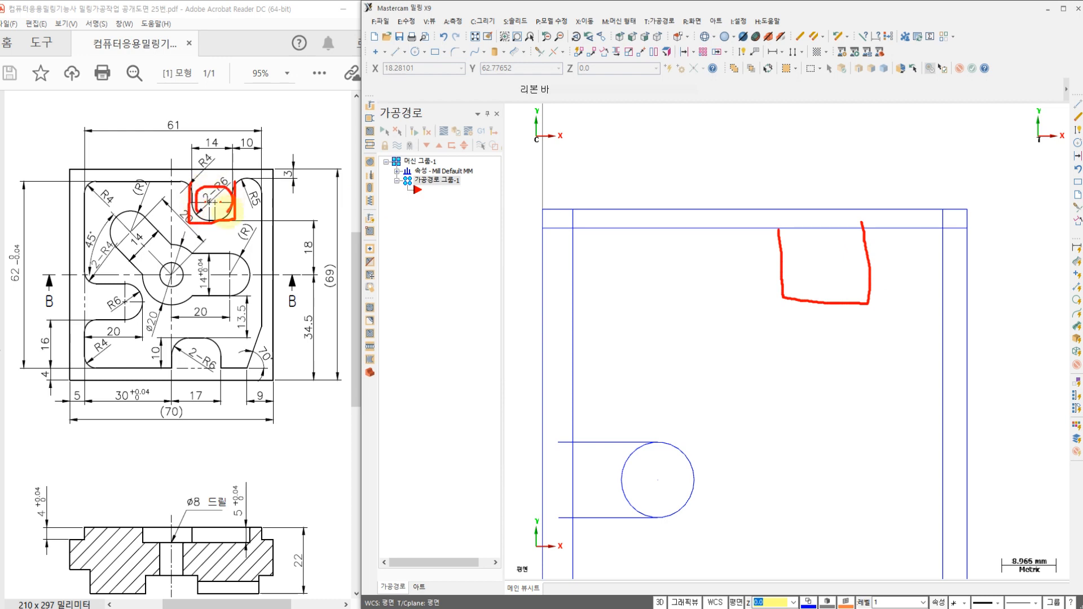
{"action": "key", "text": "Escape"}
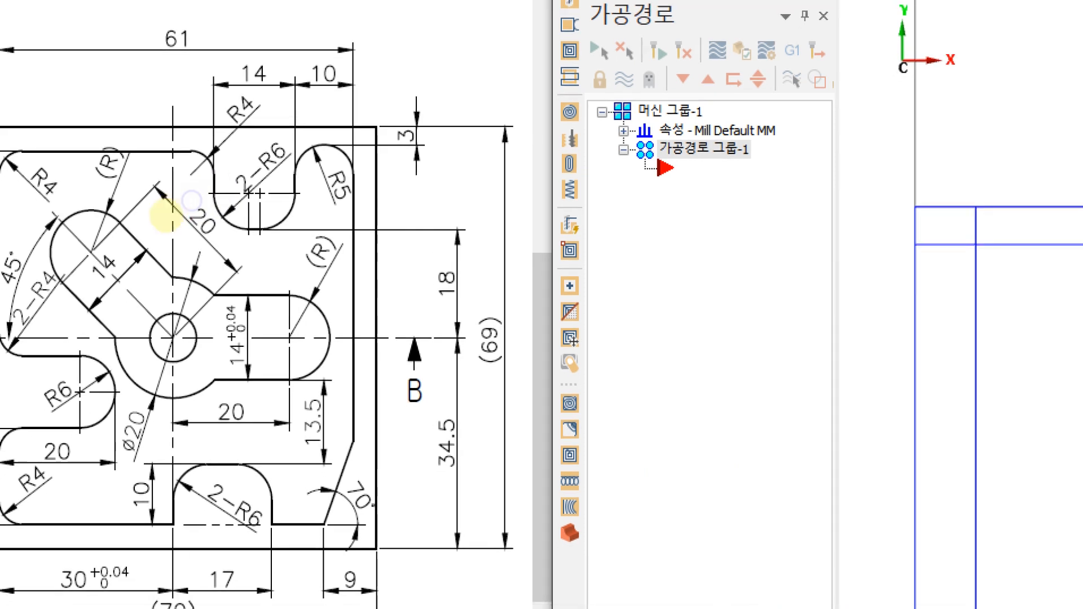
Examine the left R6 notch and the horizontal dimensions that locate the upper notch's two vertical sides from the inner right edge.
{"action": "left_click_drag", "start_coordinate": [112, 432], "coordinate": [8, 480]}
{"action": "mouse_move", "coordinate": [66, 460]}
{"action": "left_mouse_down"}
{"action": "mouse_move", "coordinate": [115, 294]}
{"action": "mouse_move", "coordinate": [164, 410]}
{"action": "left_mouse_up"}
{"action": "left_click_drag", "start_coordinate": [99, 393], "coordinate": [110, 377]}
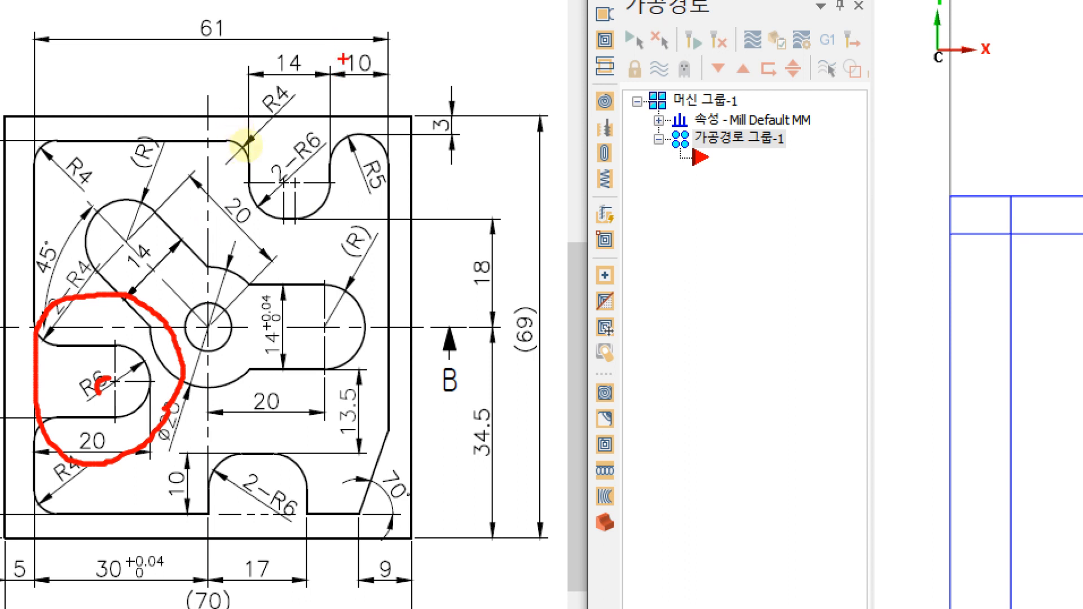
{"action": "left_click_drag", "start_coordinate": [390, 126], "coordinate": [389, 248]}
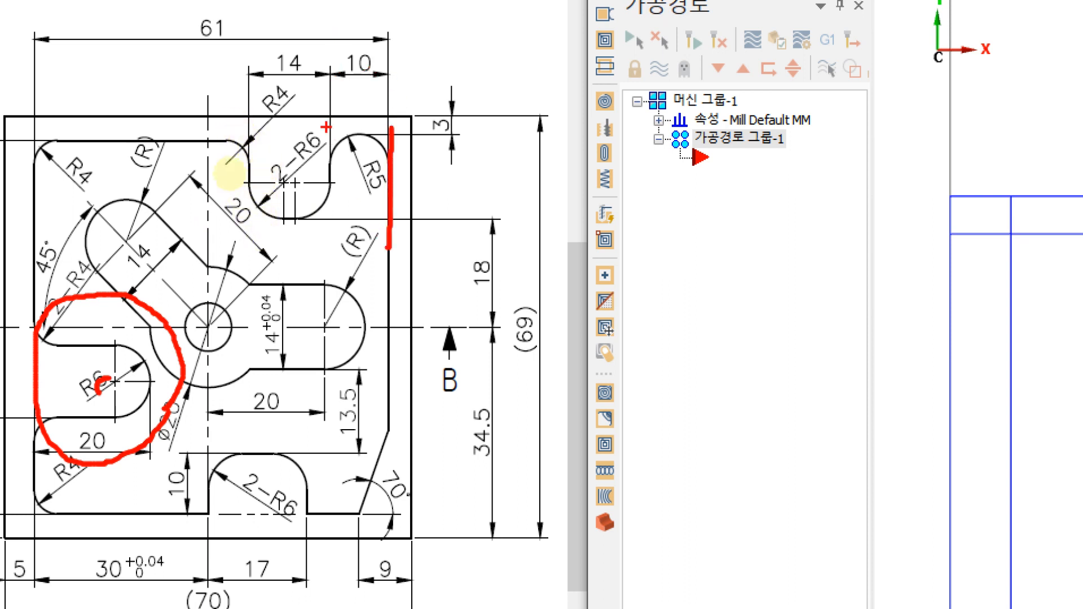
{"action": "left_click_drag", "start_coordinate": [321, 120], "coordinate": [335, 254]}
{"action": "left_click_drag", "start_coordinate": [248, 125], "coordinate": [255, 256]}
{"action": "left_click_drag", "start_coordinate": [408, 174], "coordinate": [367, 179]}
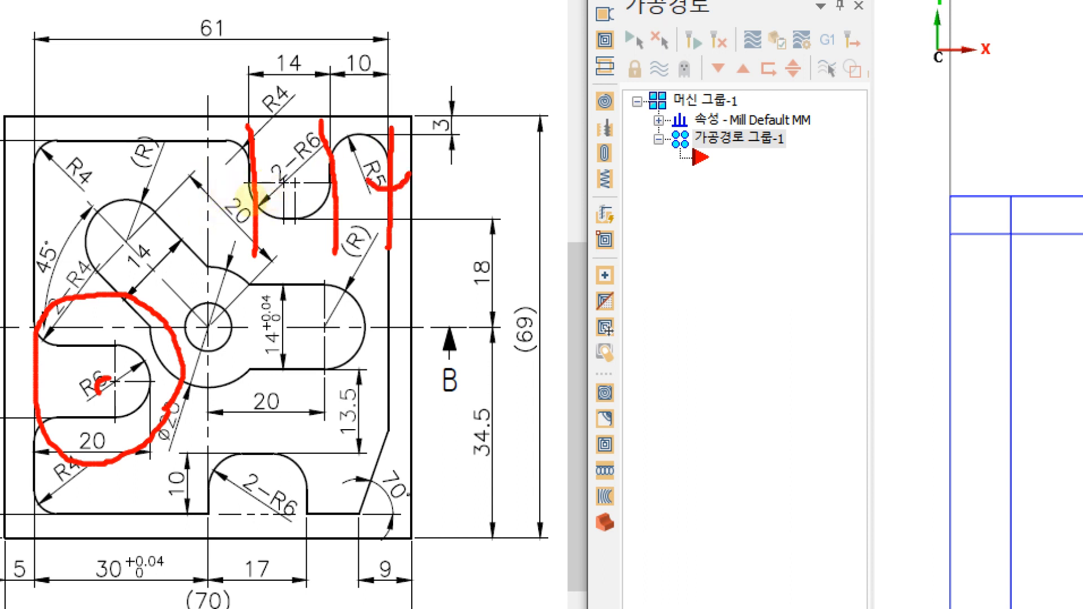
{"action": "mouse_move", "coordinate": [354, 33]}
{"action": "left_mouse_down"}
{"action": "mouse_move", "coordinate": [361, 90]}
{"action": "mouse_move", "coordinate": [351, 33]}
{"action": "left_mouse_up"}
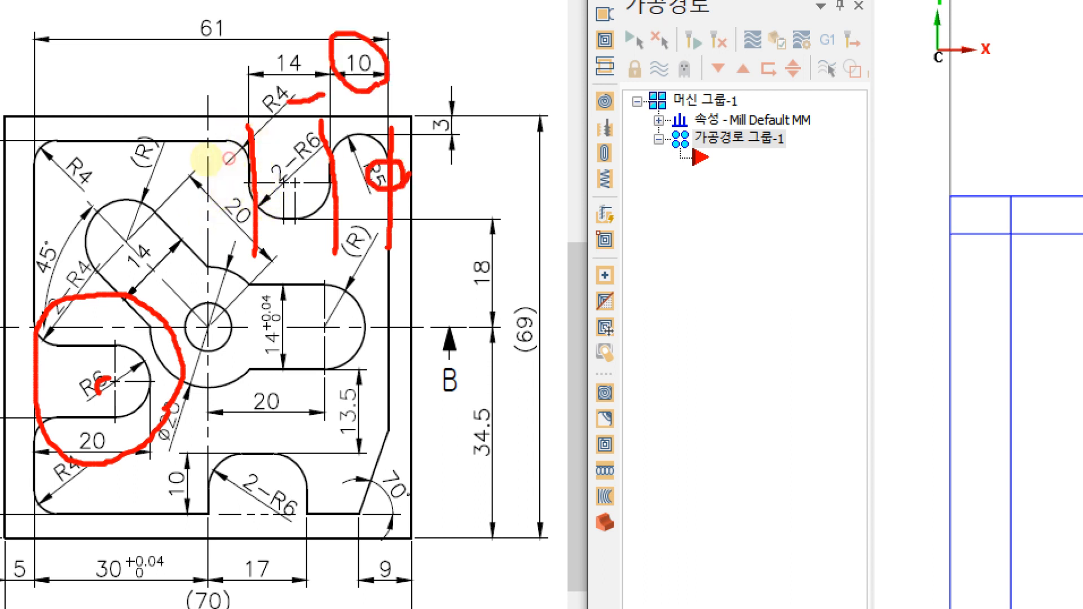
{"action": "mouse_move", "coordinate": [324, 95]}
{"action": "left_mouse_down"}
{"action": "mouse_move", "coordinate": [322, 59]}
{"action": "mouse_move", "coordinate": [327, 92]}
{"action": "left_mouse_up"}
{"action": "left_click_drag", "start_coordinate": [251, 97], "coordinate": [261, 325]}
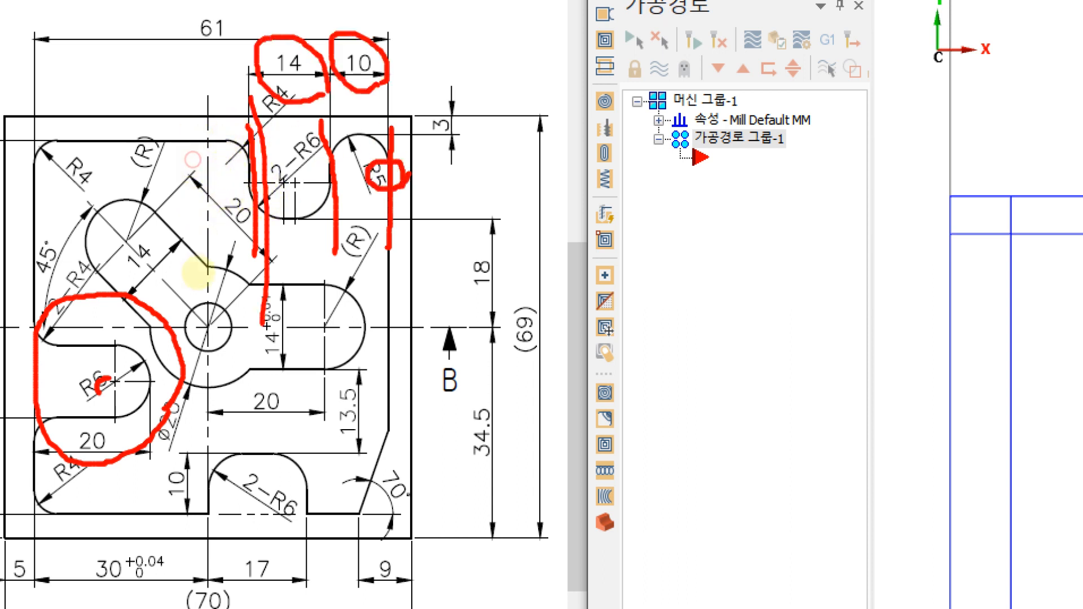
{"action": "left_click_drag", "start_coordinate": [334, 121], "coordinate": [342, 319]}
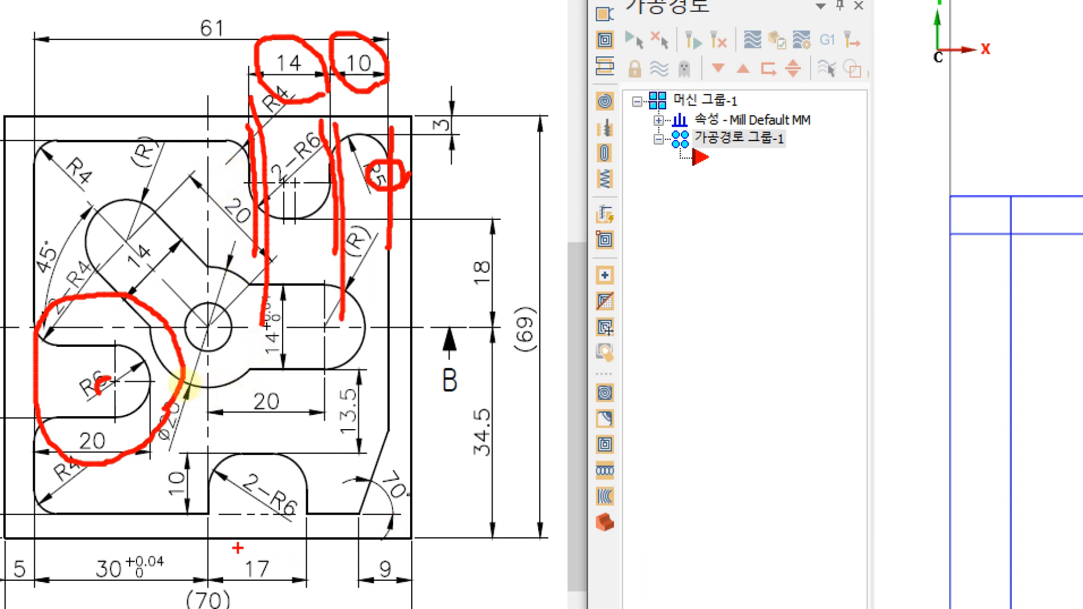
Examine the vertical dimensions on the drawing that locate the upper notch's floor from the plate's lower edge.
{"action": "left_click_drag", "start_coordinate": [224, 538], "coordinate": [477, 543]}
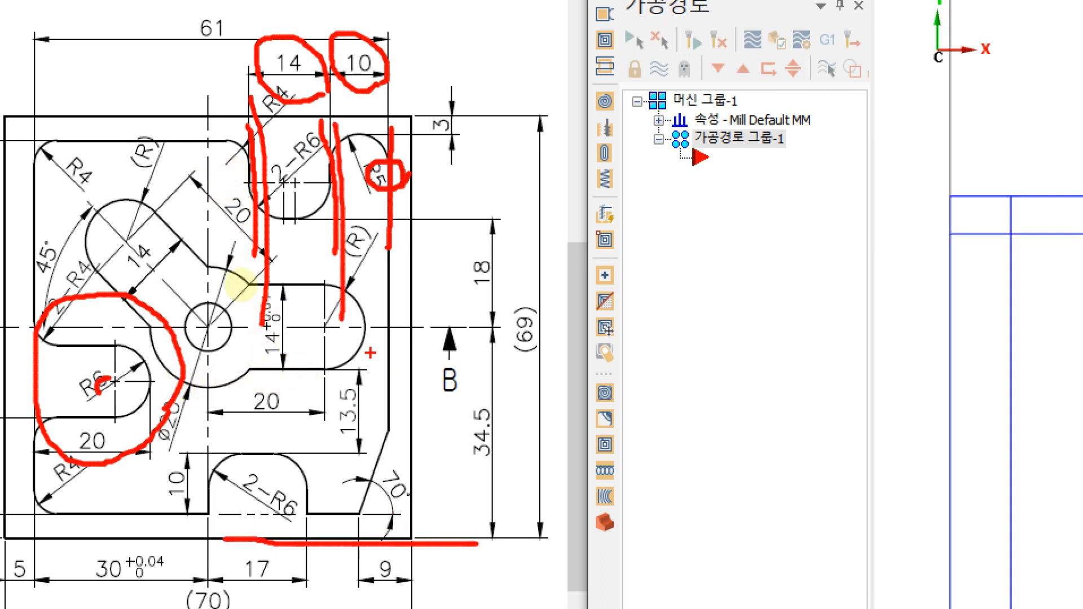
{"action": "left_click_drag", "start_coordinate": [275, 324], "coordinate": [347, 334]}
{"action": "left_click_drag", "start_coordinate": [233, 220], "coordinate": [360, 221]}
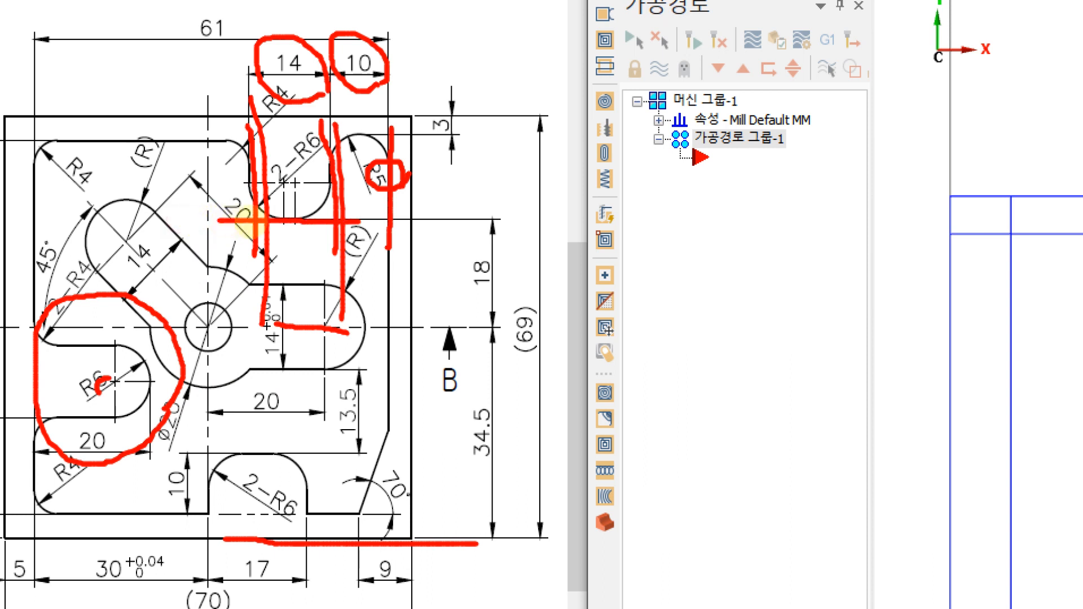
{"action": "mouse_move", "coordinate": [511, 296]}
{"action": "left_mouse_down"}
{"action": "mouse_move", "coordinate": [461, 304]}
{"action": "mouse_move", "coordinate": [508, 255]}
{"action": "left_mouse_up"}
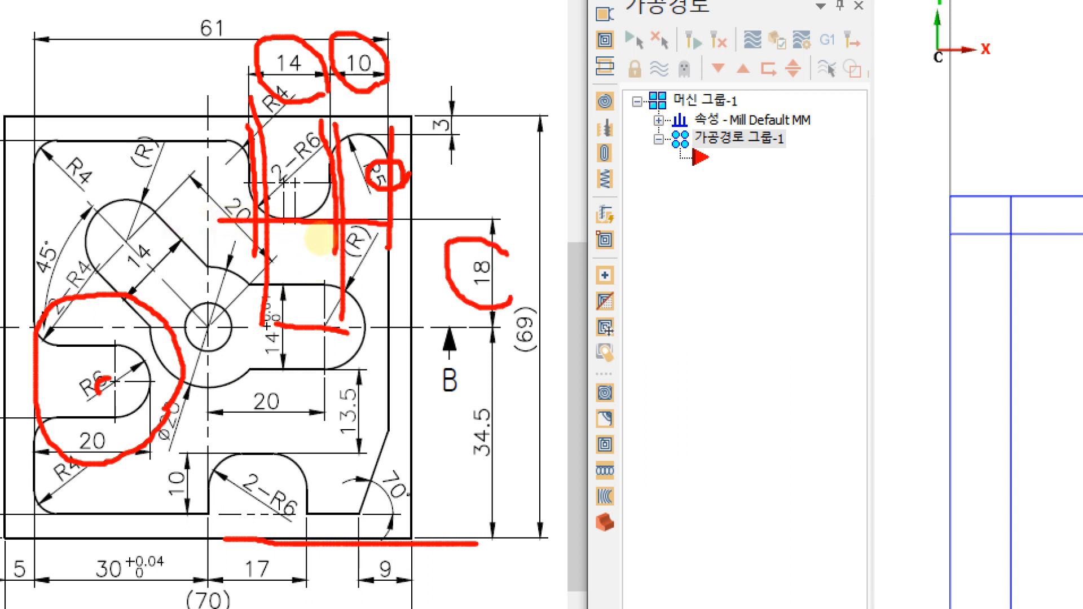
{"action": "left_click_drag", "start_coordinate": [483, 487], "coordinate": [463, 472]}
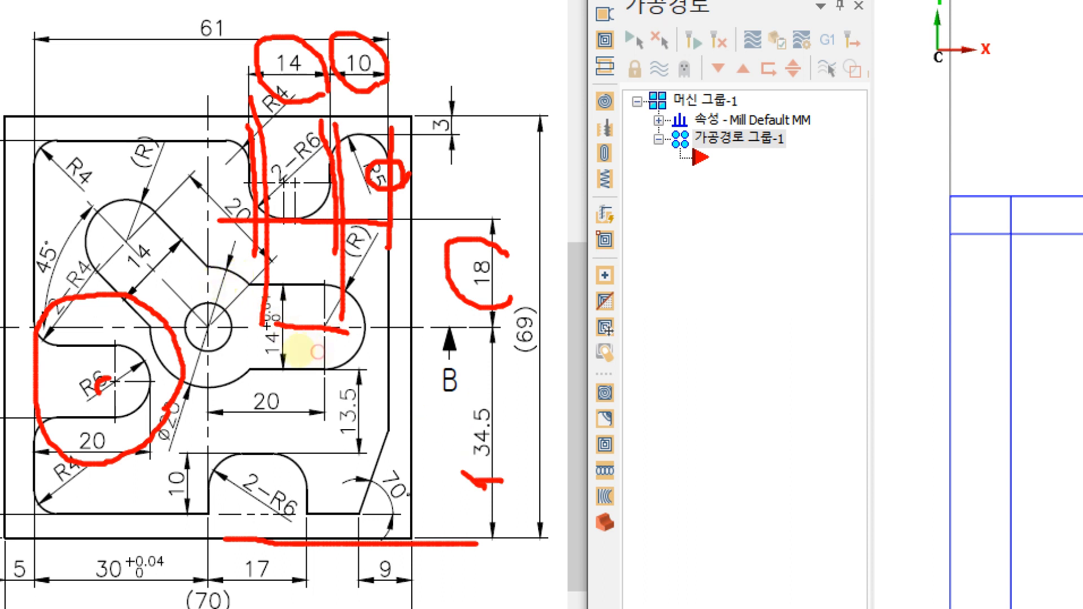
{"action": "mouse_move", "coordinate": [468, 480]}
{"action": "left_mouse_down"}
{"action": "mouse_move", "coordinate": [486, 368]}
{"action": "mouse_move", "coordinate": [511, 476]}
{"action": "left_mouse_up"}
{"action": "mouse_move", "coordinate": [480, 322]}
{"action": "left_mouse_down"}
{"action": "mouse_move", "coordinate": [471, 313]}
{"action": "mouse_move", "coordinate": [510, 305]}
{"action": "left_mouse_up"}
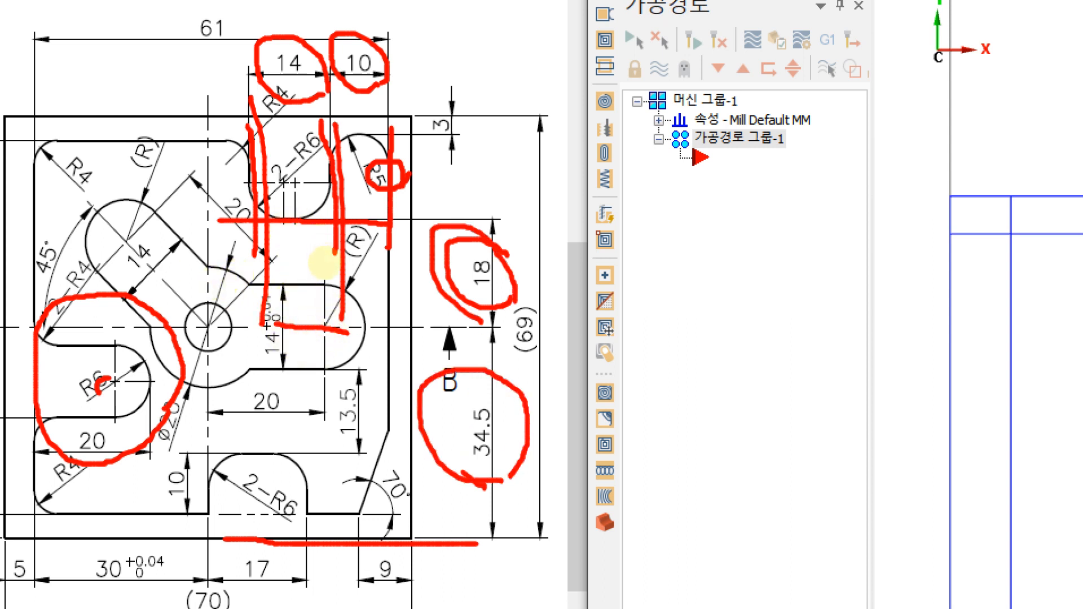
{"action": "left_click_drag", "start_coordinate": [206, 221], "coordinate": [398, 221]}
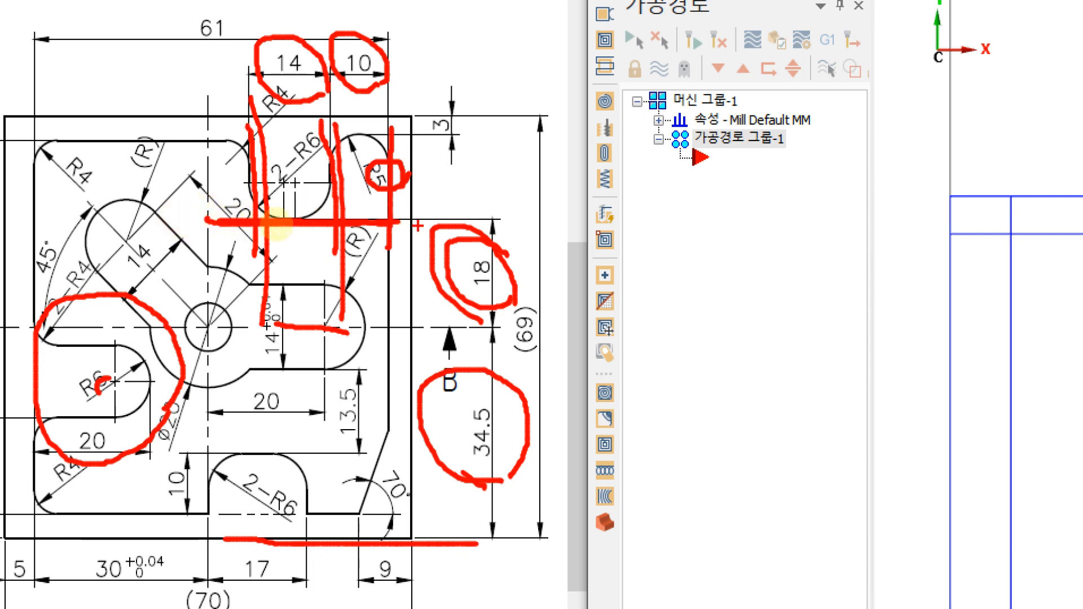
Offset a copy of the part's inner right vertical line 10 mm inward, toward the left.
{"action": "key", "text": "Escape"}
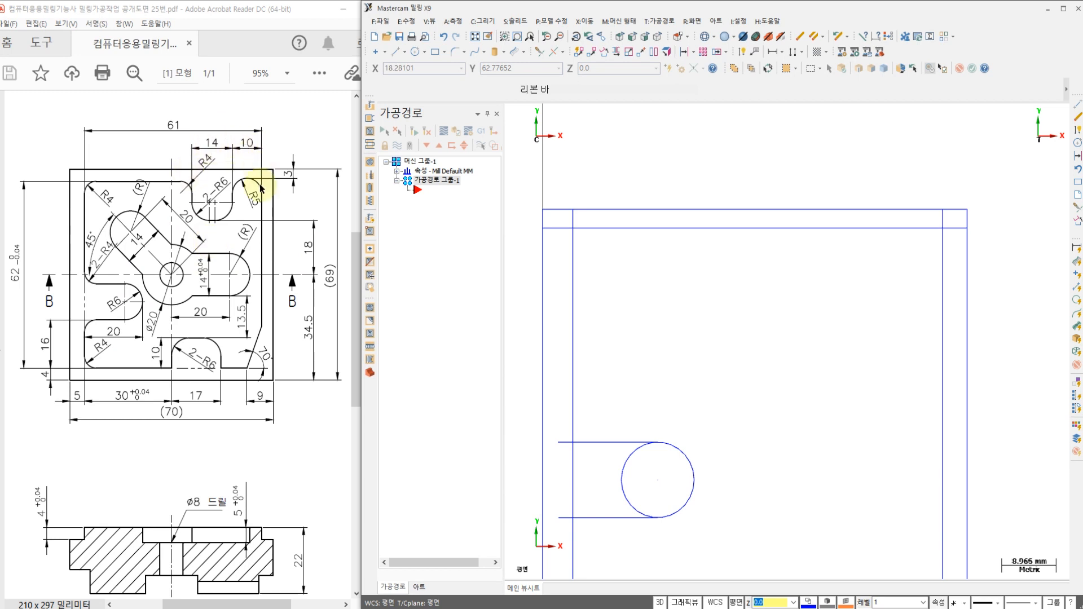
{"action": "middle_click_drag", "start_coordinate": [725, 355], "coordinate": [689, 336]}
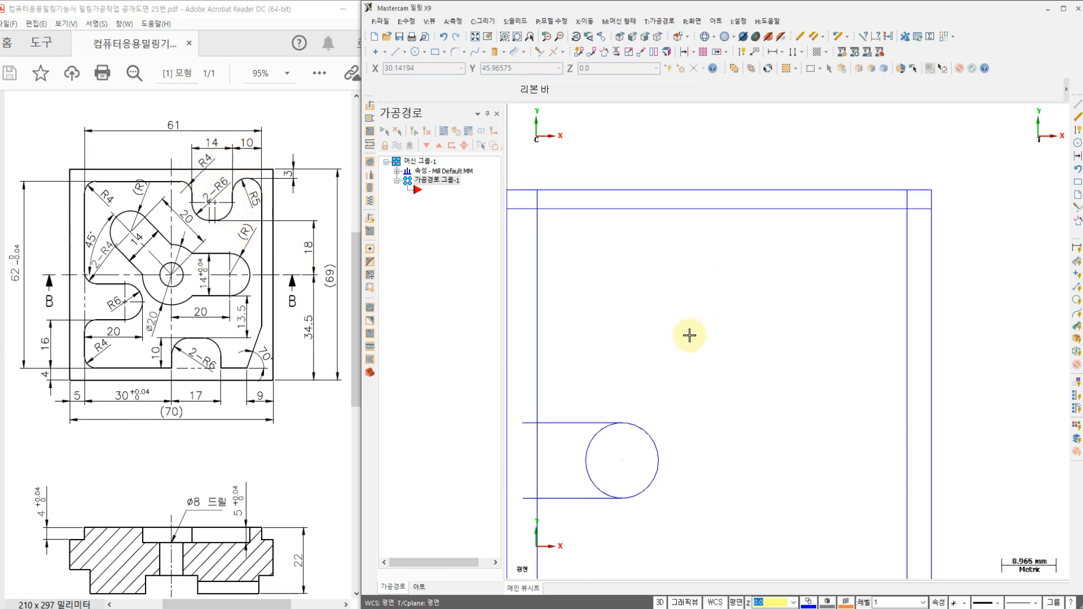
{"action": "left_click", "coordinate": [685, 52]}
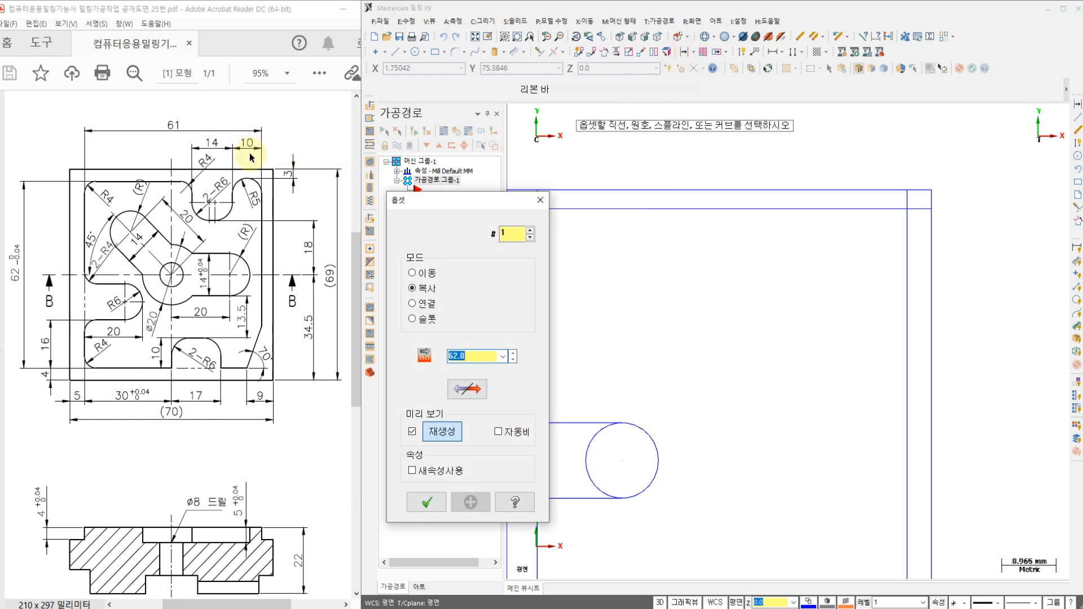
{"action": "type", "text": "10"}
{"action": "key", "text": "Return"}
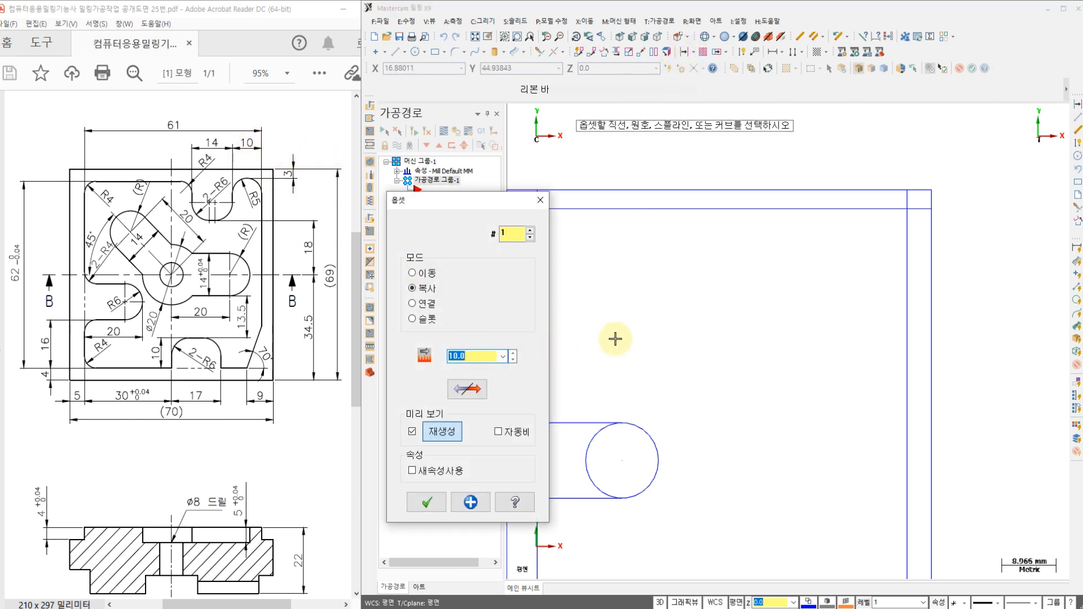
{"action": "left_click", "coordinate": [898, 278]}
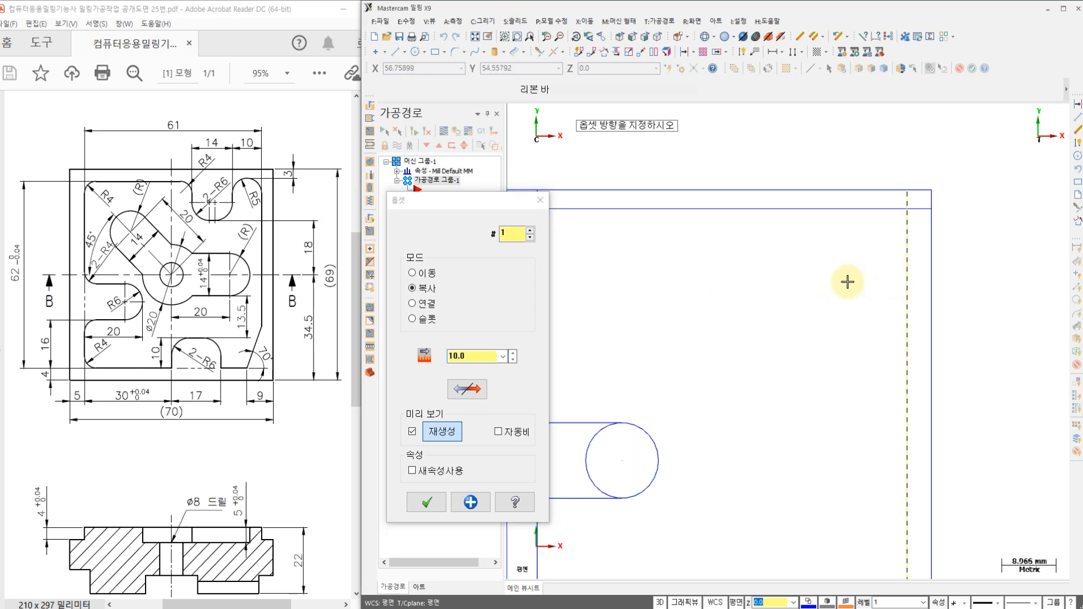
{"action": "left_click", "coordinate": [847, 282]}
{"action": "left_click", "coordinate": [470, 502]}
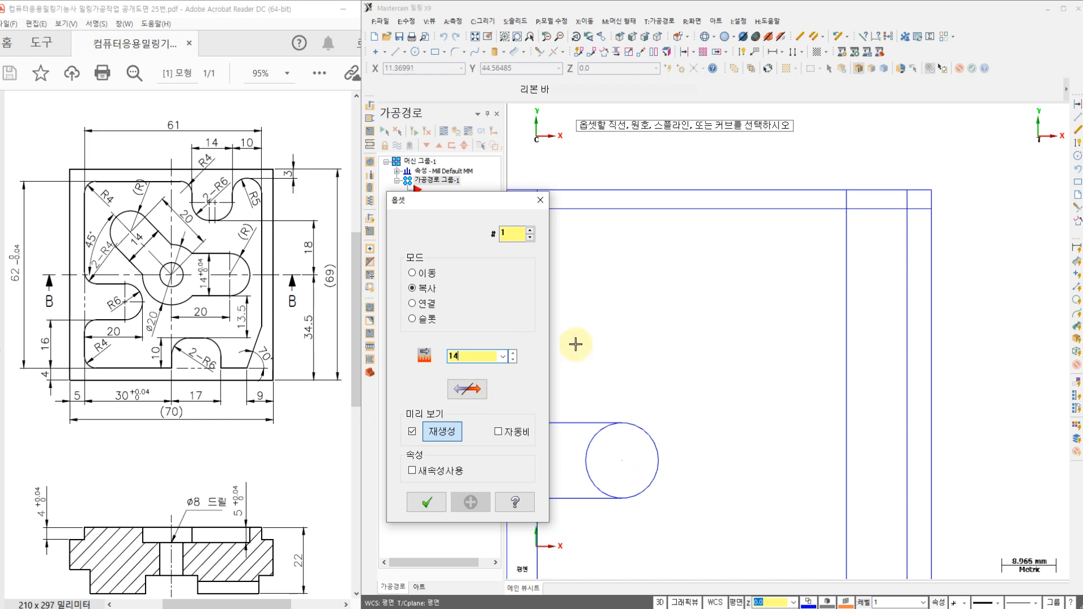
Offset a copy of the new vertical line another 14 mm to the left for the slot's other side, finishing the offset.
{"action": "key", "text": "Return"}
{"action": "left_click", "coordinate": [841, 299]}
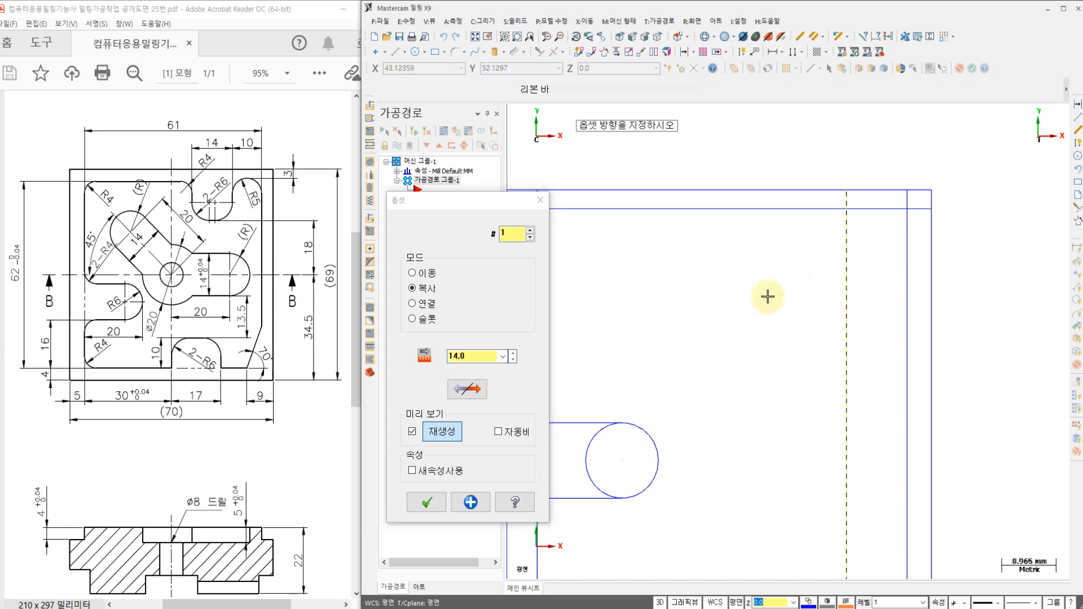
{"action": "left_click", "coordinate": [766, 295]}
{"action": "left_click", "coordinate": [427, 502]}
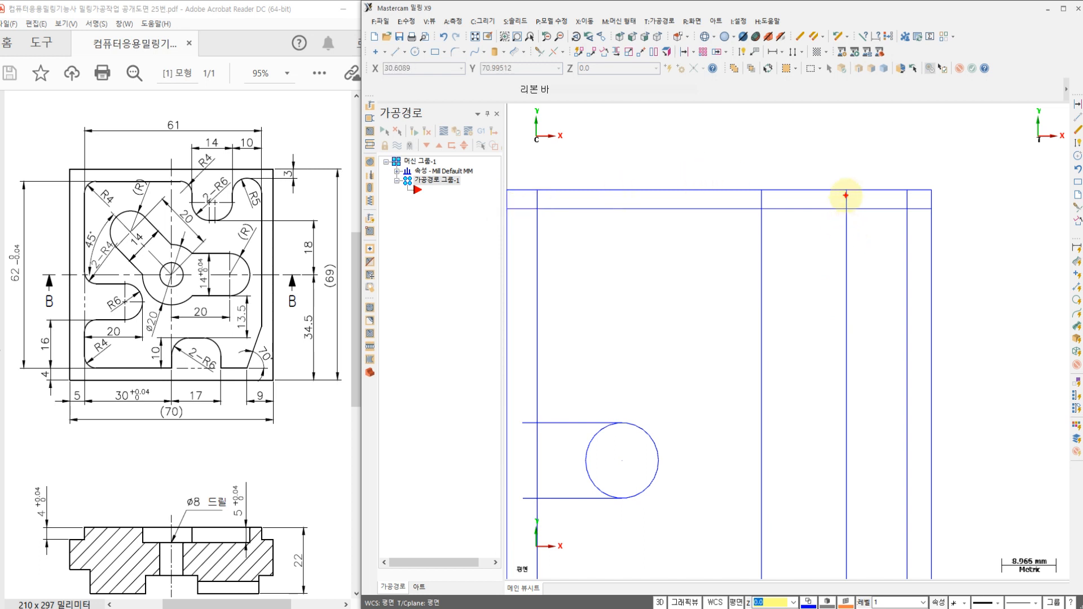
{"action": "left_click_drag", "start_coordinate": [846, 194], "coordinate": [856, 326]}
{"action": "left_click_drag", "start_coordinate": [753, 190], "coordinate": [771, 324]}
{"action": "mouse_move", "coordinate": [897, 280]}
{"action": "left_mouse_down"}
{"action": "mouse_move", "coordinate": [899, 264]}
{"action": "mouse_move", "coordinate": [906, 282]}
{"action": "left_mouse_up"}
{"action": "mouse_move", "coordinate": [262, 163]}
{"action": "left_mouse_down"}
{"action": "mouse_move", "coordinate": [262, 239]}
{"action": "mouse_move", "coordinate": [234, 238]}
{"action": "left_mouse_up"}
{"action": "left_click_drag", "start_coordinate": [190, 172], "coordinate": [195, 248]}
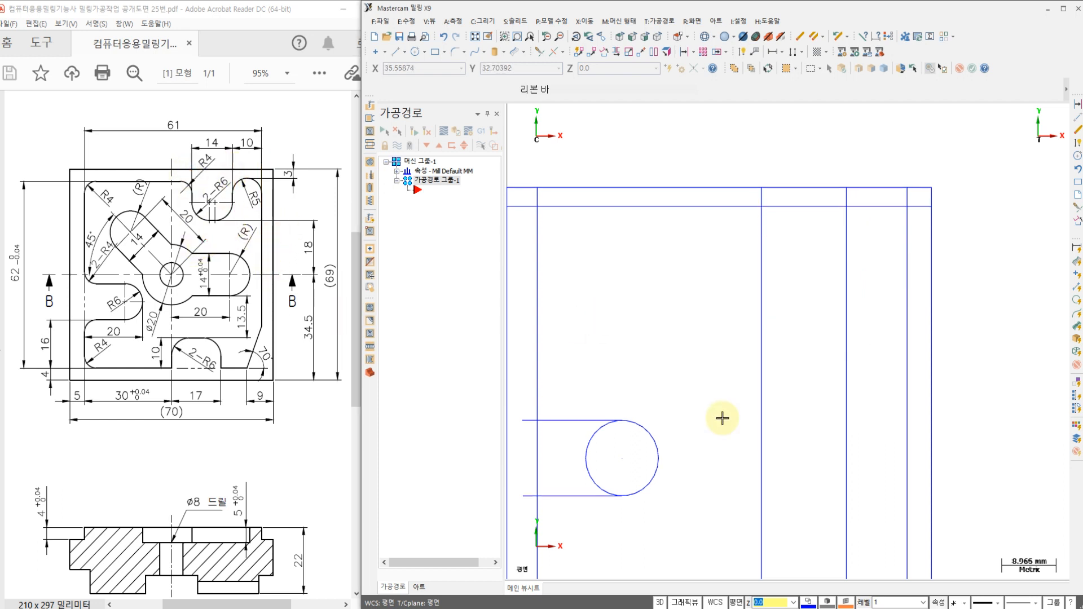
Offset a copy of the part's bottom outer edge upward by 34.5+18 mm to form the upper slot's floor line.
{"action": "mouse_move", "coordinate": [721, 418]}
{"action": "middle_mouse_down"}
{"action": "mouse_move", "coordinate": [736, 332]}
{"action": "mouse_move", "coordinate": [753, 310]}
{"action": "mouse_move", "coordinate": [760, 321]}
{"action": "middle_mouse_up"}
{"action": "scroll", "coordinate": [743, 302], "scroll_direction": "down", "scroll_amount": 1}
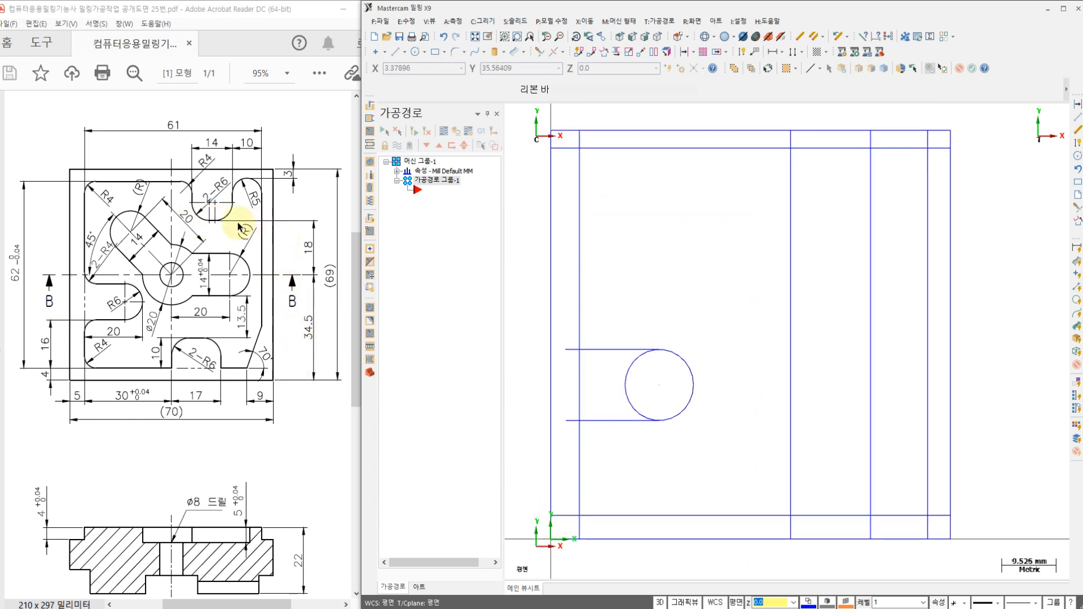
{"action": "middle_click_drag", "start_coordinate": [752, 302], "coordinate": [750, 303]}
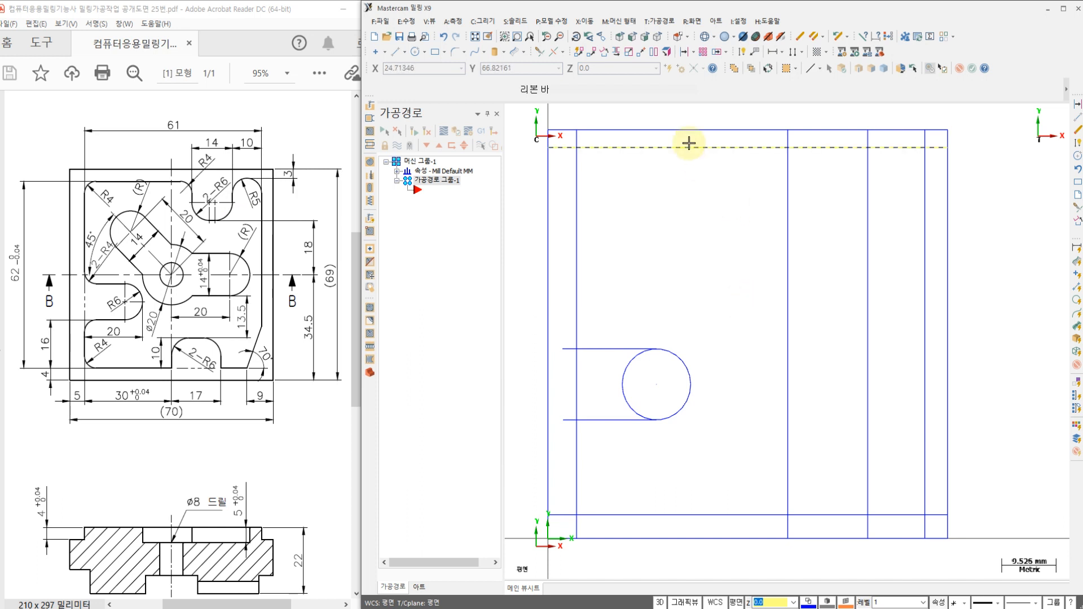
{"action": "left_click", "coordinate": [686, 56]}
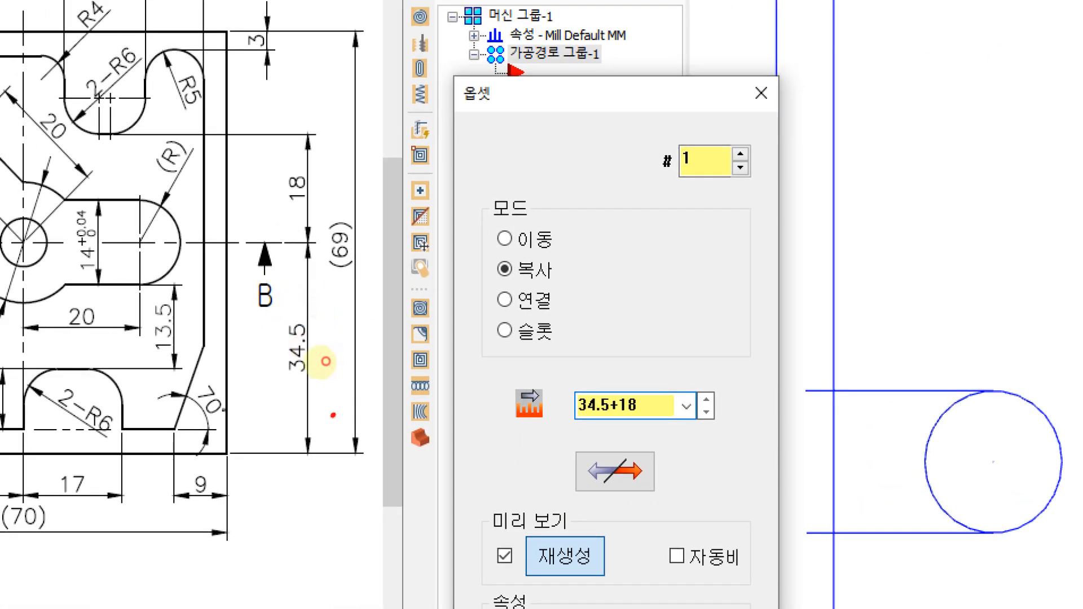
{"action": "mouse_move", "coordinate": [327, 361]}
{"action": "left_mouse_down"}
{"action": "mouse_move", "coordinate": [325, 325]}
{"action": "mouse_move", "coordinate": [308, 374]}
{"action": "left_mouse_up"}
{"action": "left_click_drag", "start_coordinate": [308, 227], "coordinate": [321, 208]}
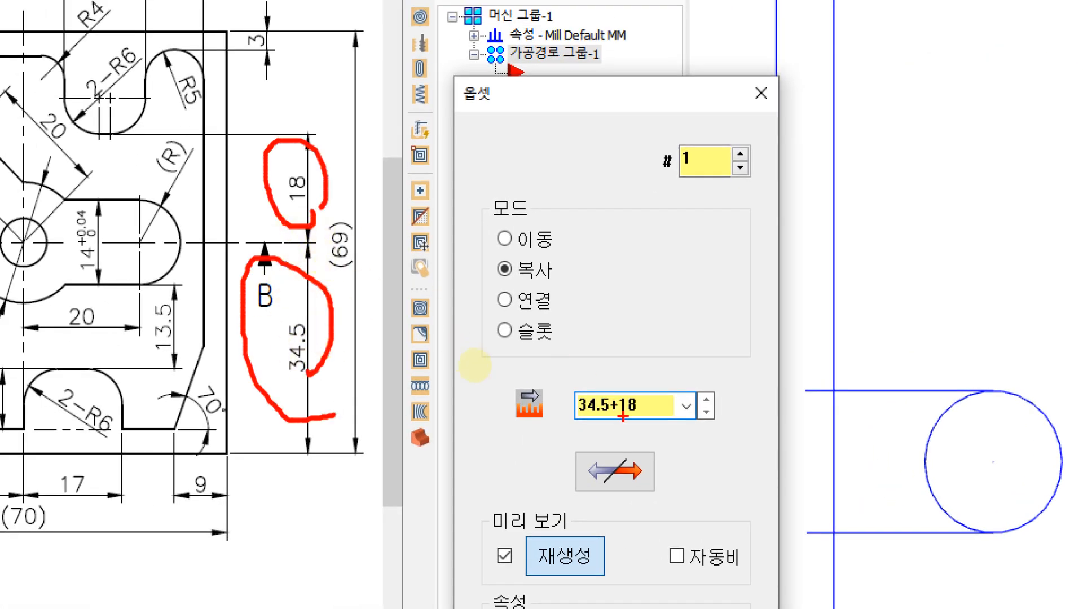
{"action": "mouse_move", "coordinate": [631, 444]}
{"action": "left_mouse_down"}
{"action": "mouse_move", "coordinate": [556, 389]}
{"action": "mouse_move", "coordinate": [656, 416]}
{"action": "left_mouse_up"}
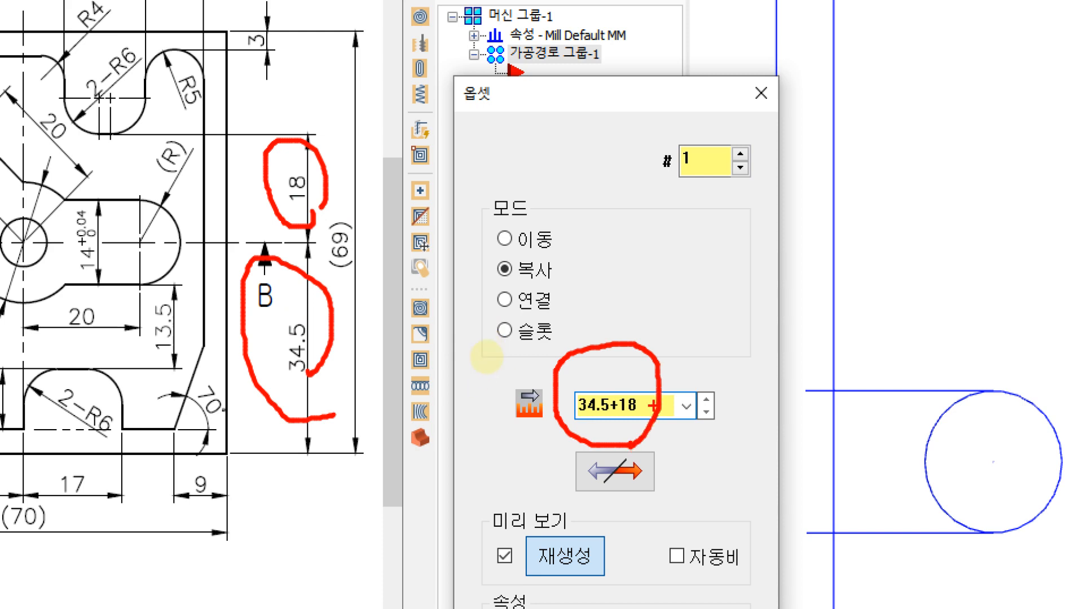
{"action": "key", "text": "Escape"}
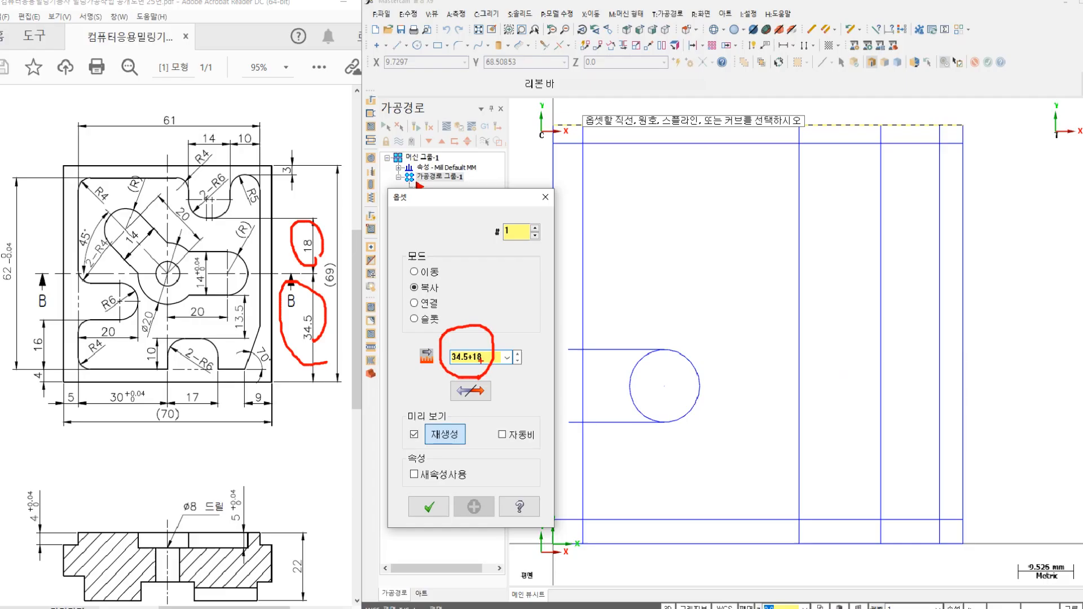
{"action": "key", "text": "Return"}
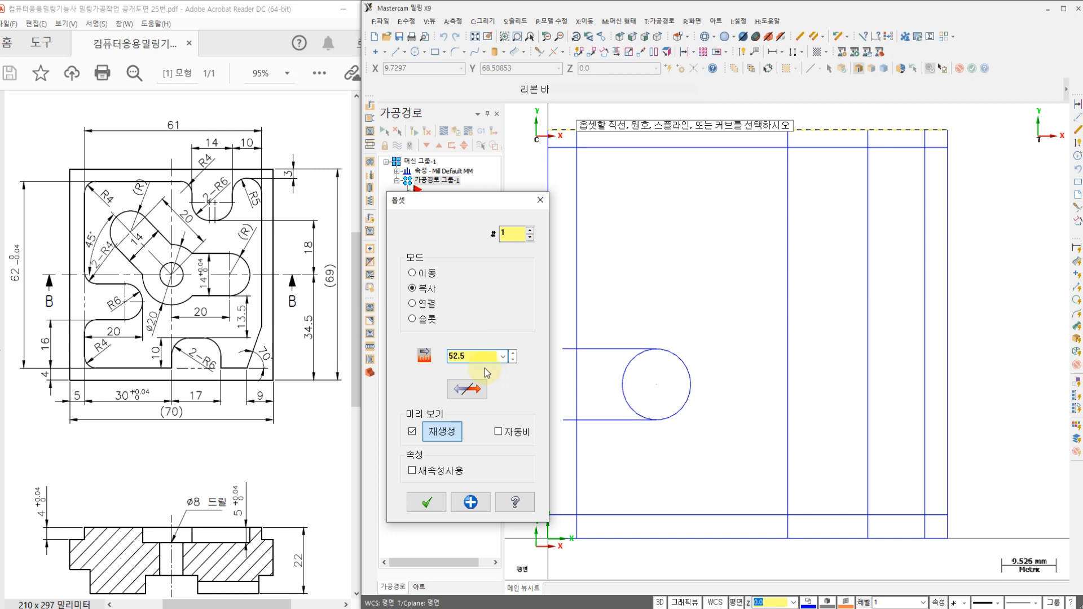
{"action": "left_click", "coordinate": [899, 538]}
{"action": "left_click", "coordinate": [892, 449]}
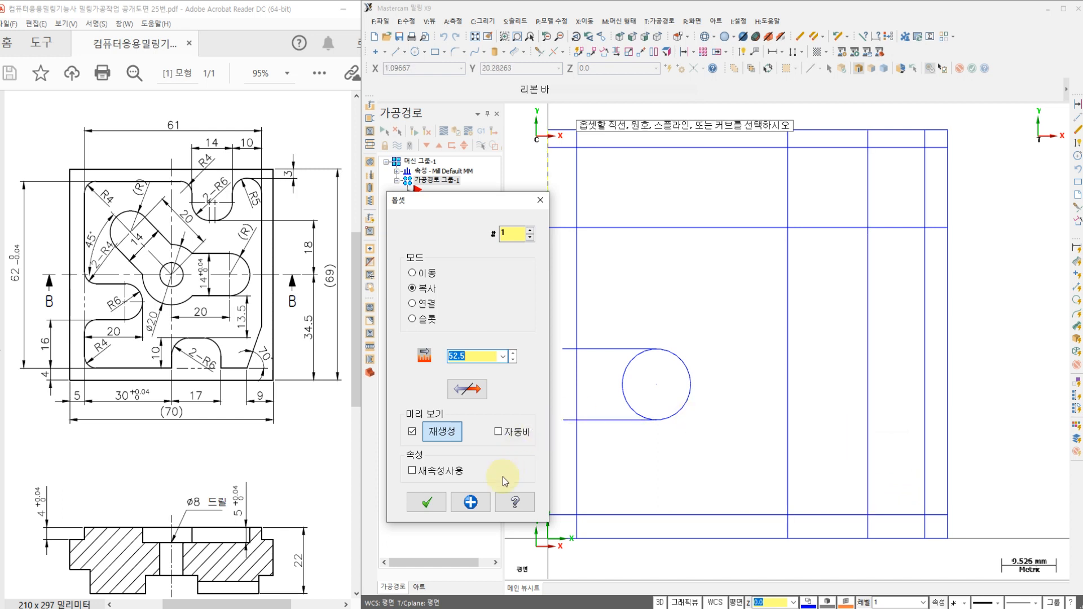
{"action": "left_click", "coordinate": [427, 502]}
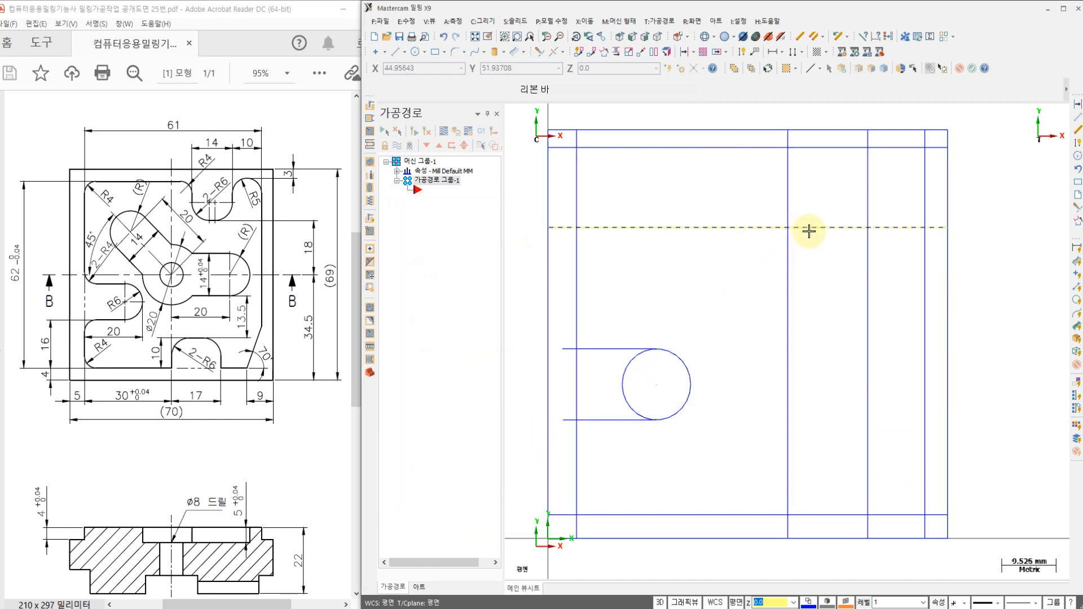
Fillet both lower corners of the upper slot with a 6 mm radius, trimming its floor and side lines.
{"action": "left_click", "coordinate": [867, 212]}
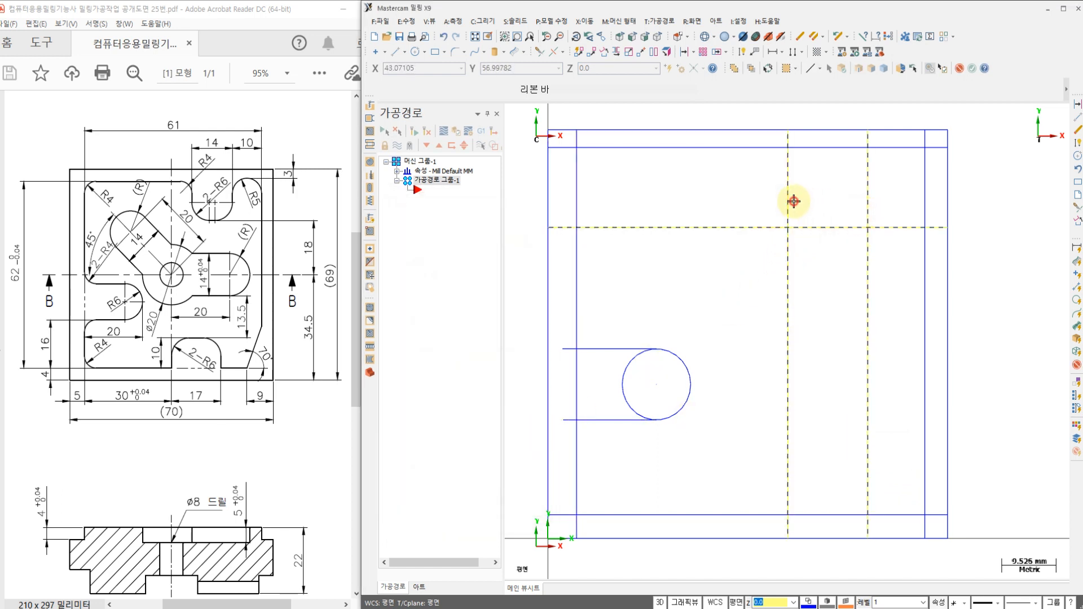
{"action": "scroll", "coordinate": [789, 206], "scroll_direction": "up", "scroll_amount": 3}
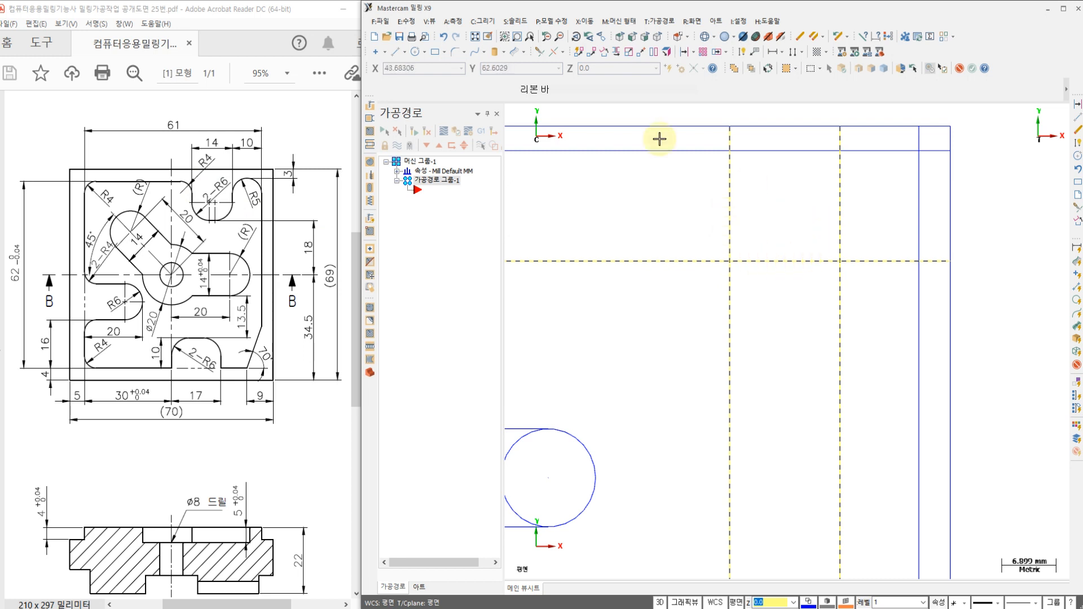
{"action": "left_click", "coordinate": [455, 53]}
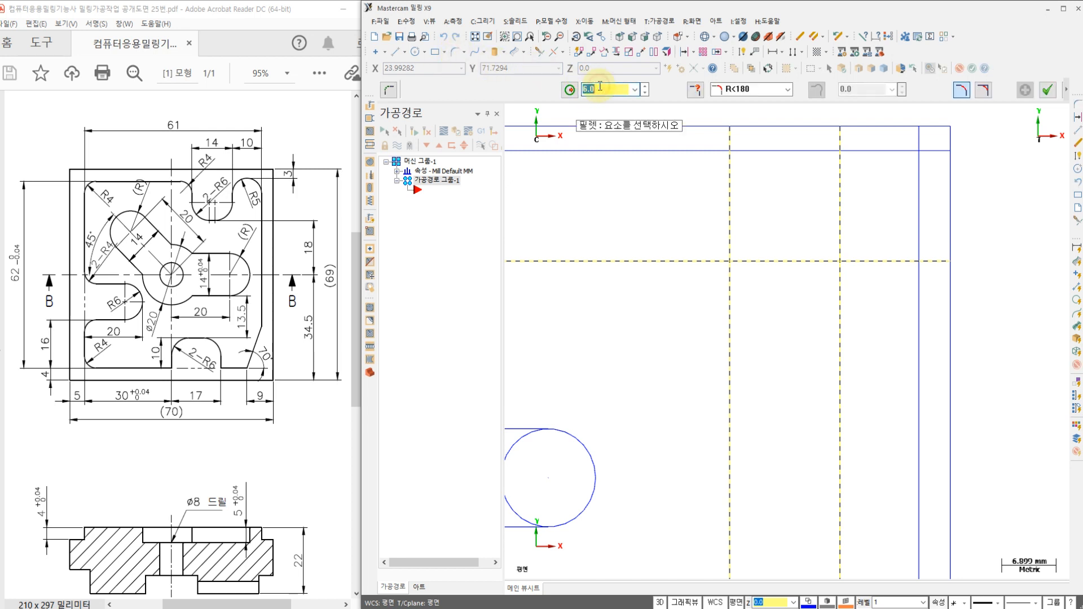
{"action": "left_click", "coordinate": [730, 232]}
{"action": "left_click", "coordinate": [750, 261]}
{"action": "left_click", "coordinate": [816, 261]}
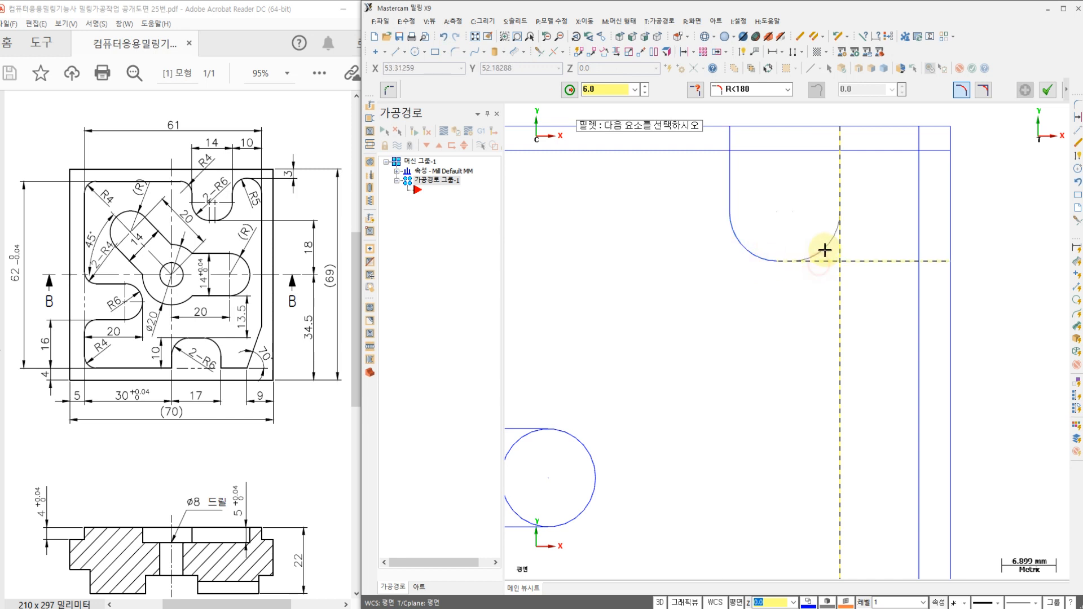
{"action": "left_click", "coordinate": [831, 239]}
{"action": "left_click", "coordinate": [1046, 90]}
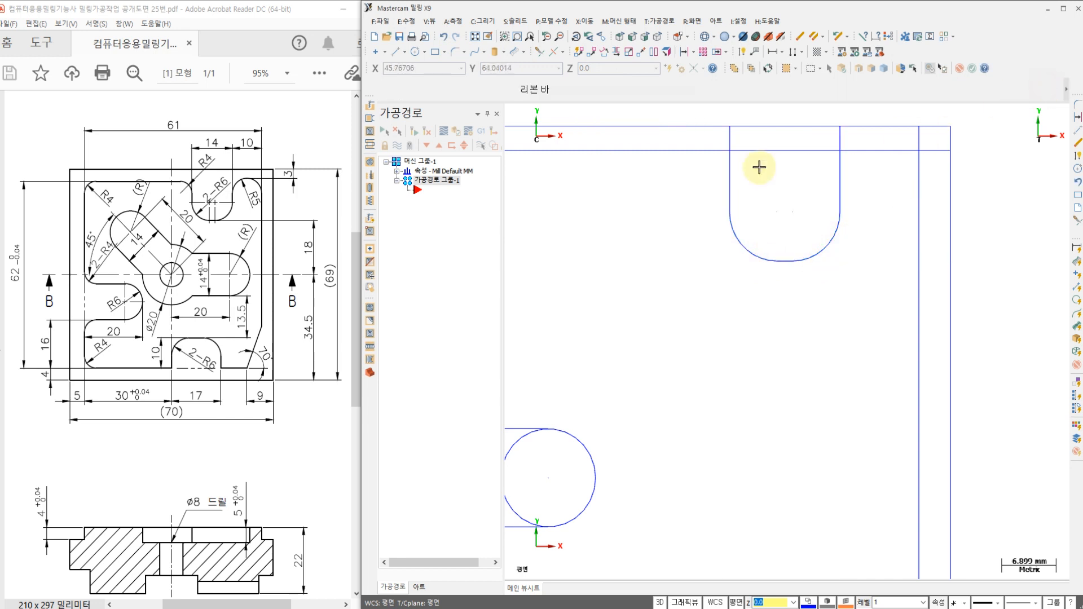
Switch to the Notepad lesson notes and review the title line's words on incremental values and calculation (증분값 및 연산).
{"action": "scroll", "coordinate": [763, 235], "scroll_direction": "down", "scroll_amount": 2}
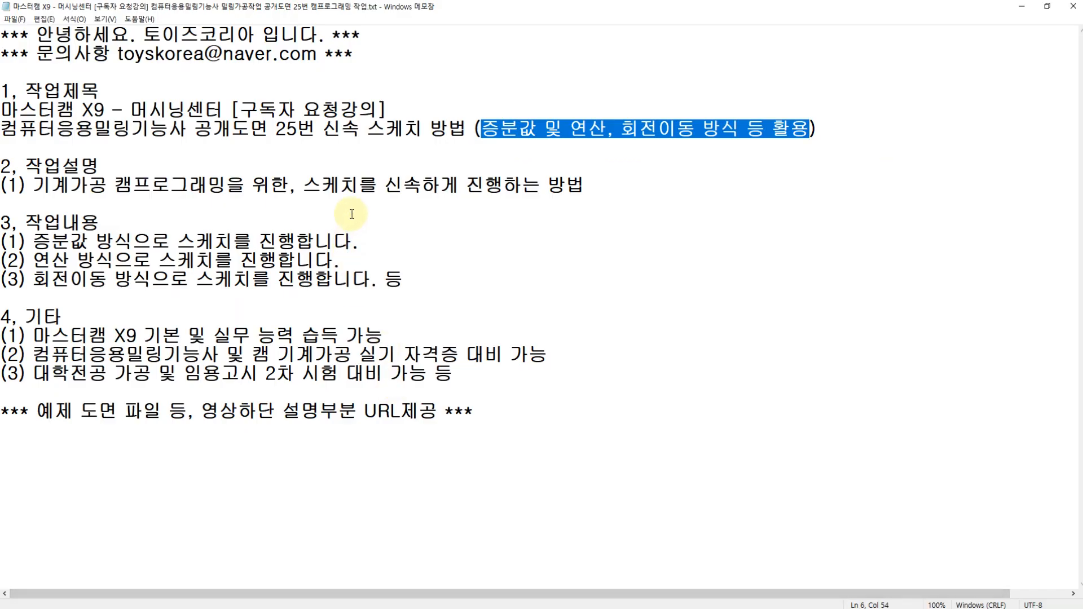
{"action": "left_click", "coordinate": [422, 177]}
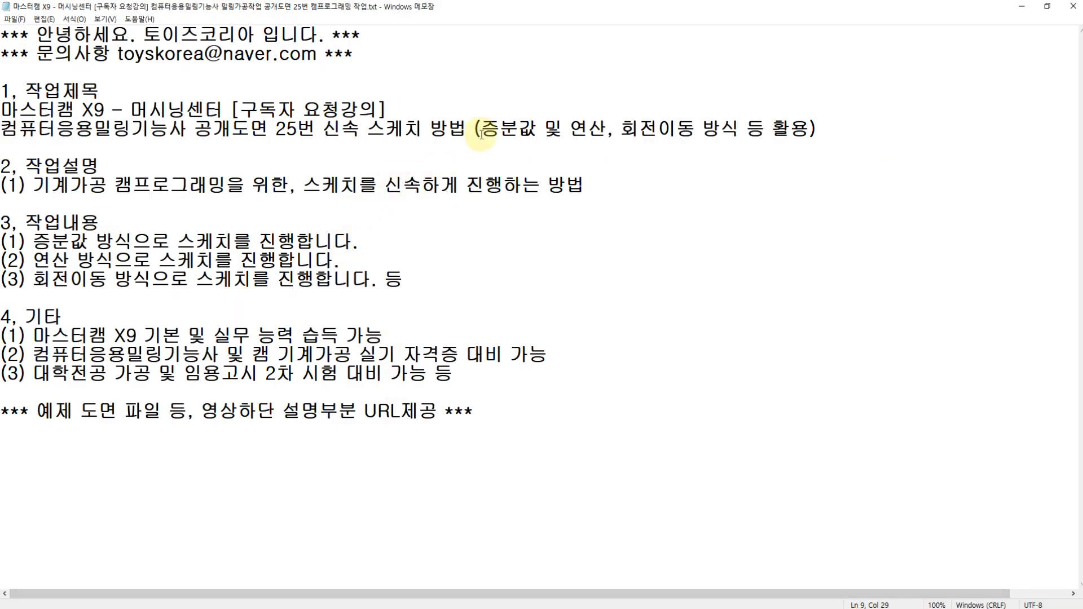
{"action": "left_click_drag", "start_coordinate": [482, 131], "coordinate": [589, 131]}
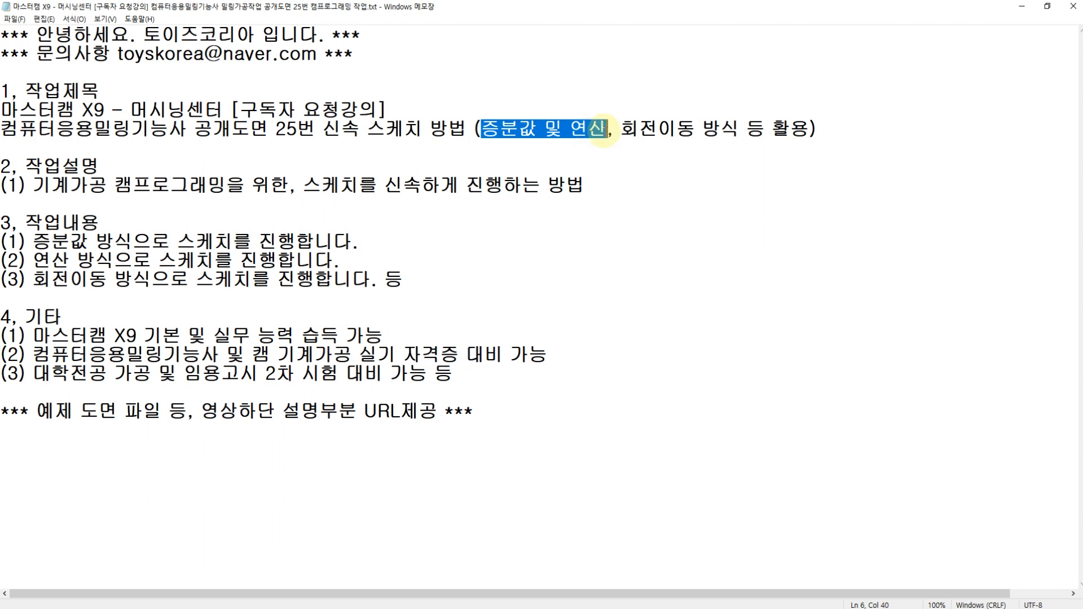
{"action": "left_click", "coordinate": [587, 139]}
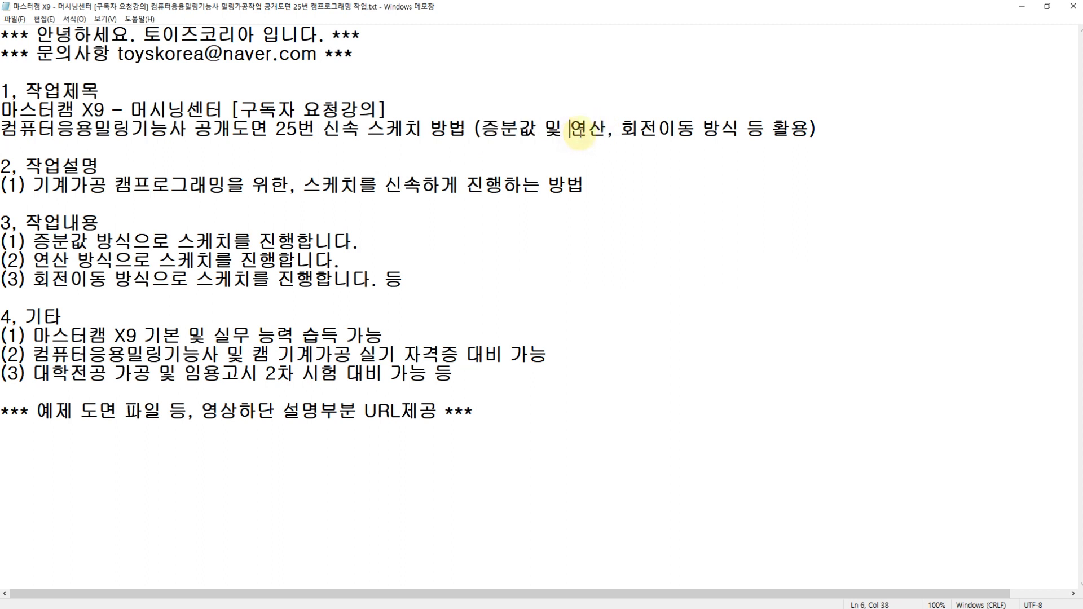
{"action": "left_click_drag", "start_coordinate": [580, 133], "coordinate": [601, 136]}
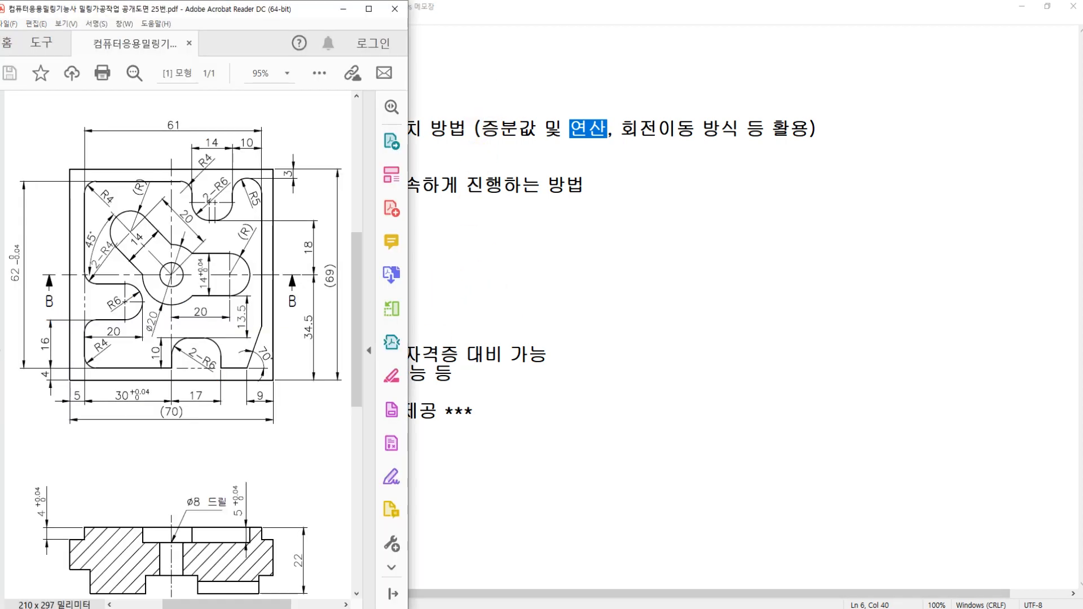
{"action": "middle_click_drag", "start_coordinate": [734, 307], "coordinate": [716, 249], "text": "alt"}
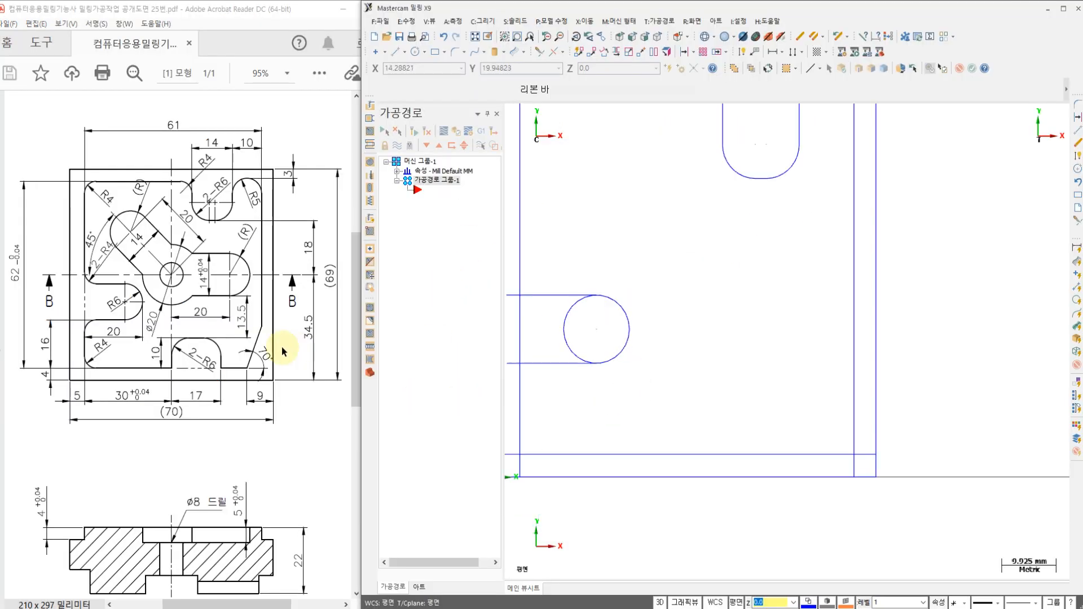
{"action": "left_click", "coordinate": [260, 356]}
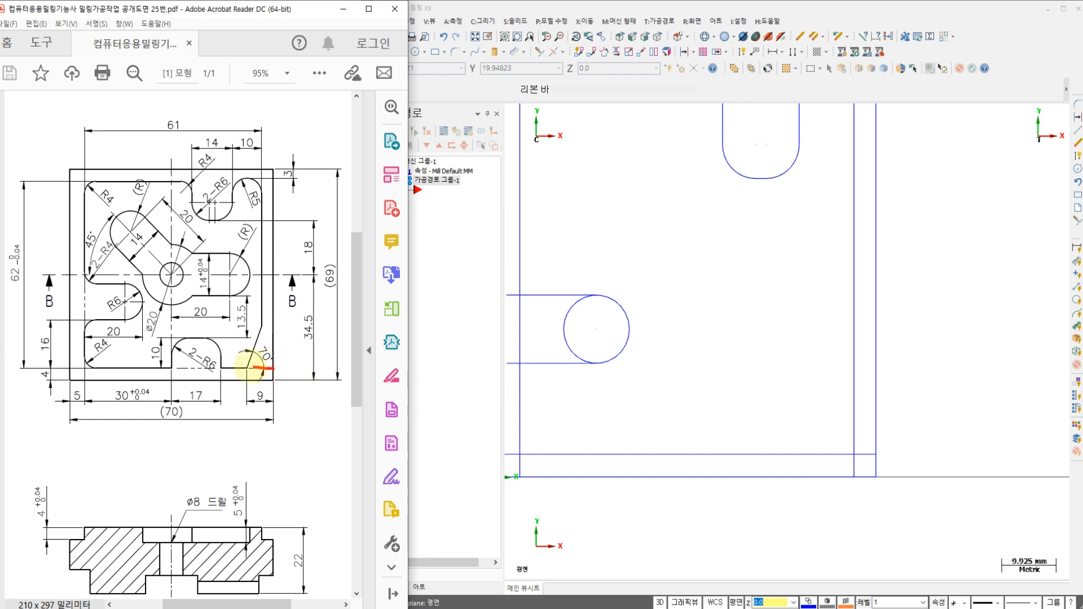
{"action": "left_click_drag", "start_coordinate": [248, 359], "coordinate": [275, 296]}
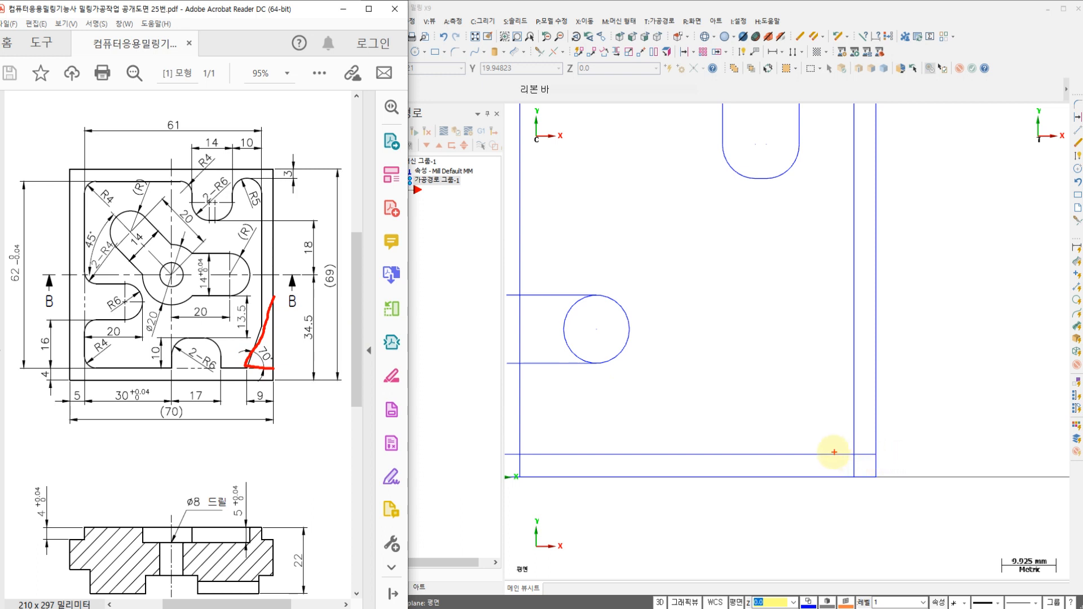
{"action": "left_click_drag", "start_coordinate": [829, 451], "coordinate": [875, 299]}
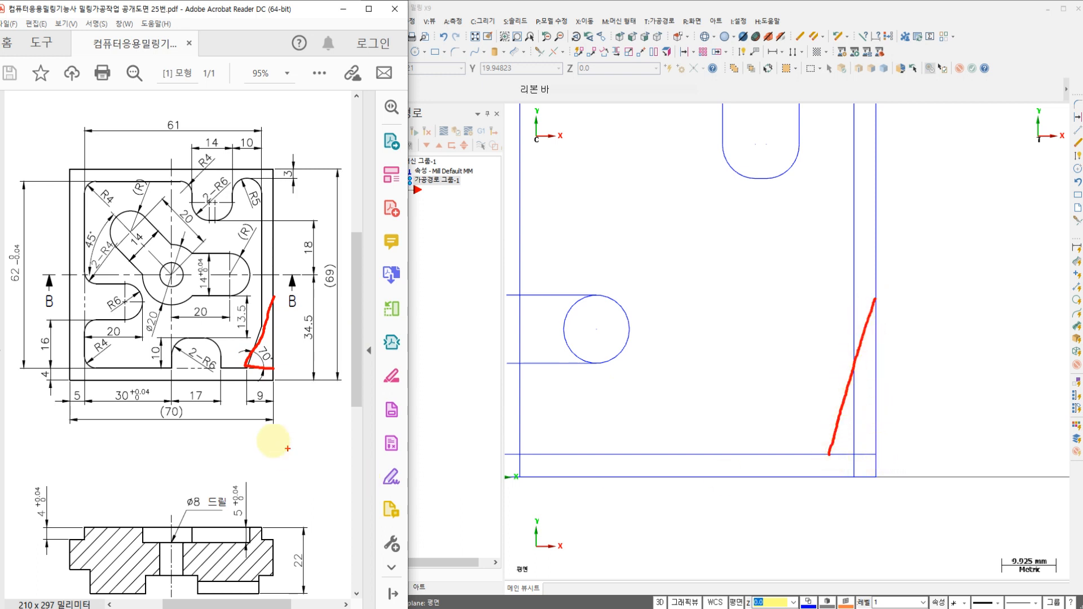
{"action": "mouse_move", "coordinate": [256, 418]}
{"action": "left_mouse_down"}
{"action": "mouse_move", "coordinate": [274, 423]}
{"action": "mouse_move", "coordinate": [273, 399]}
{"action": "mouse_move", "coordinate": [265, 417]}
{"action": "left_mouse_up"}
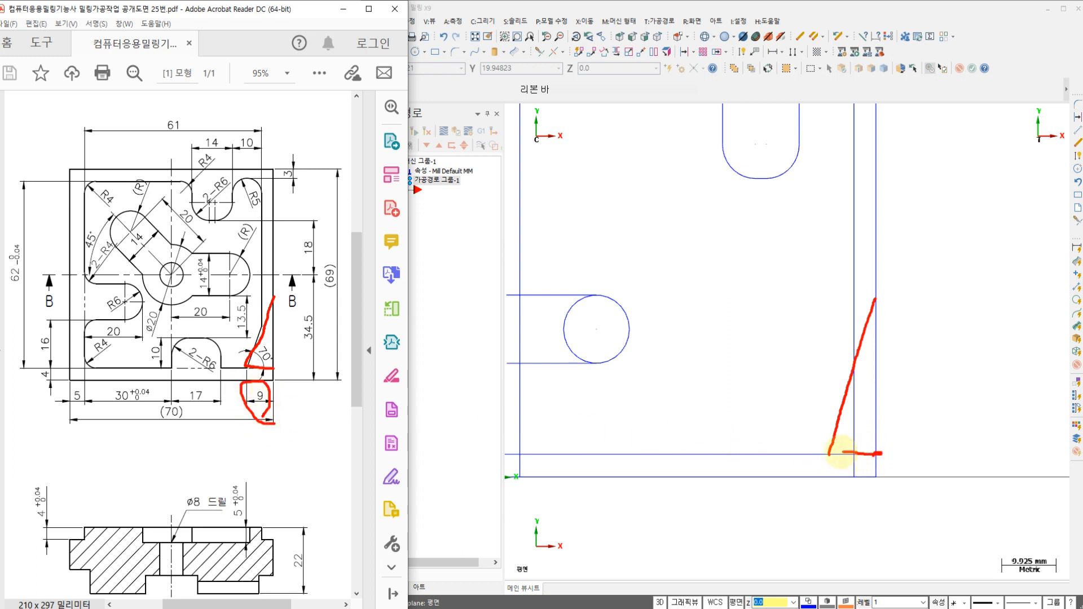
{"action": "left_click_drag", "start_coordinate": [830, 451], "coordinate": [847, 387]}
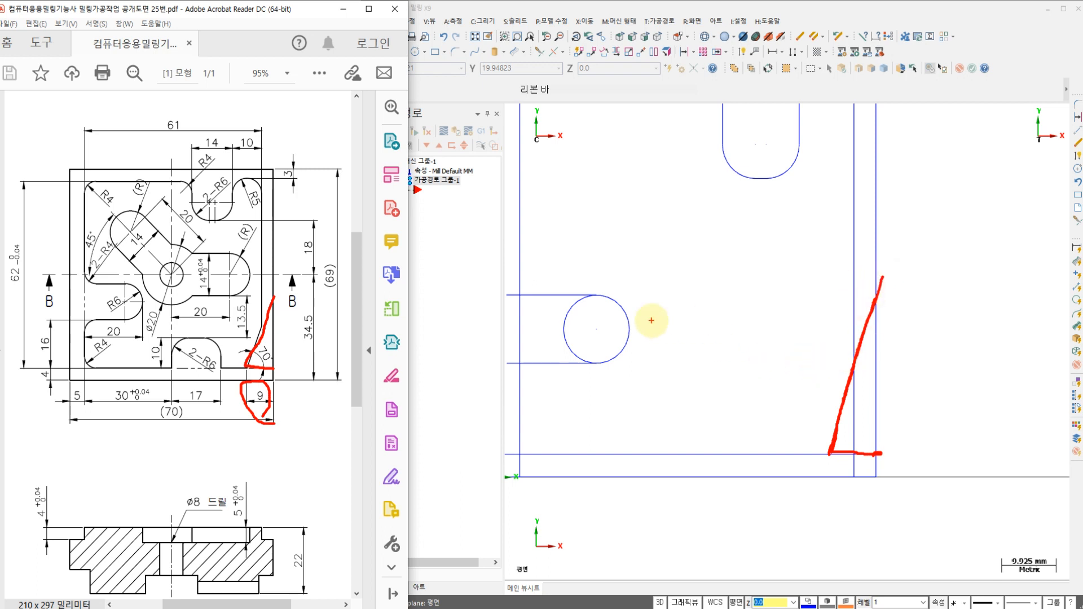
{"action": "mouse_move", "coordinate": [650, 289]}
{"action": "left_mouse_down"}
{"action": "mouse_move", "coordinate": [674, 323]}
{"action": "mouse_move", "coordinate": [737, 341]}
{"action": "left_mouse_up"}
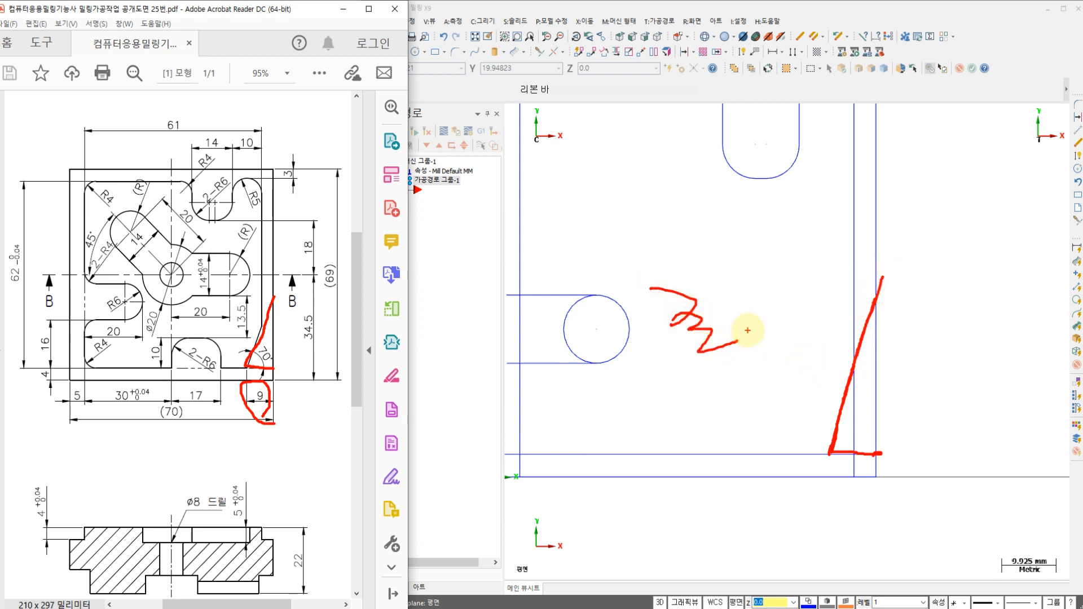
{"action": "mouse_move", "coordinate": [639, 328]}
{"action": "left_mouse_down"}
{"action": "mouse_move", "coordinate": [623, 364]}
{"action": "mouse_move", "coordinate": [616, 295]}
{"action": "mouse_move", "coordinate": [626, 361]}
{"action": "left_mouse_up"}
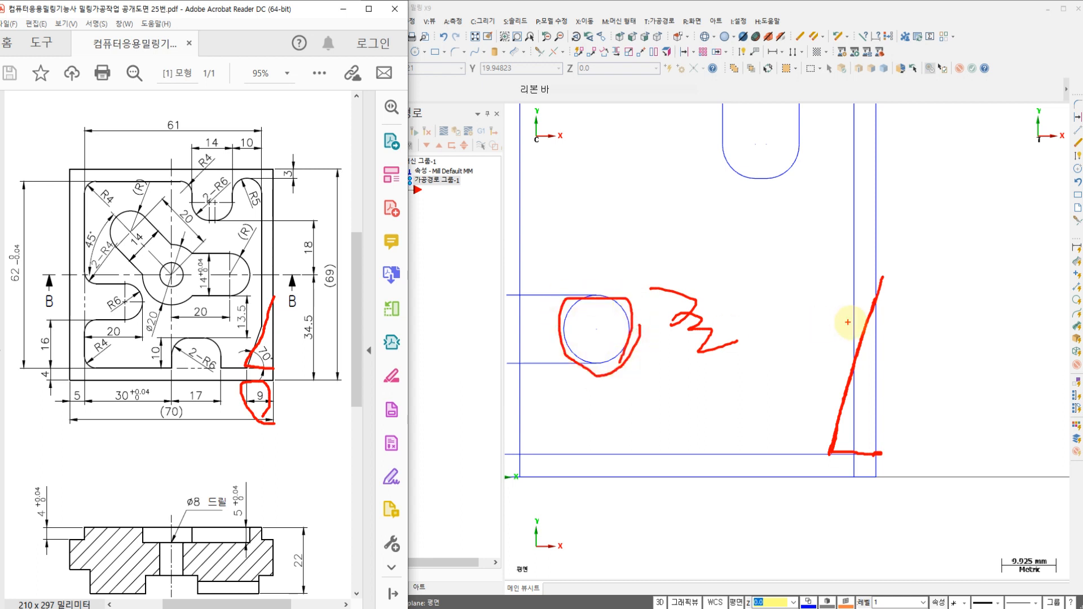
{"action": "mouse_move", "coordinate": [930, 317]}
{"action": "left_mouse_down"}
{"action": "mouse_move", "coordinate": [902, 274]}
{"action": "mouse_move", "coordinate": [884, 304]}
{"action": "left_mouse_up"}
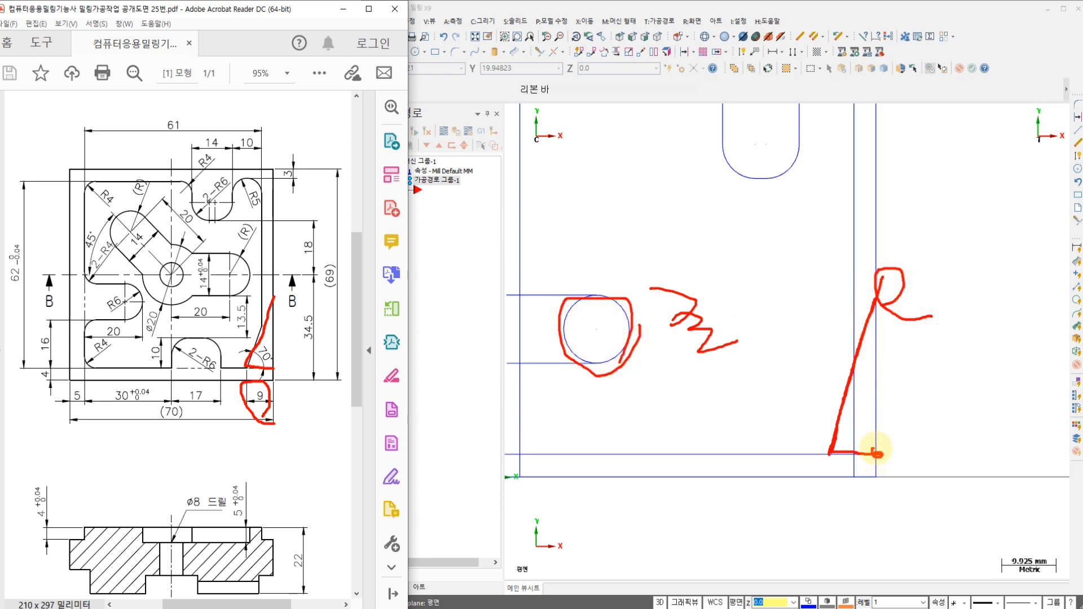
{"action": "mouse_move", "coordinate": [900, 437]}
{"action": "left_mouse_down"}
{"action": "mouse_move", "coordinate": [936, 418]}
{"action": "mouse_move", "coordinate": [923, 445]}
{"action": "left_mouse_up"}
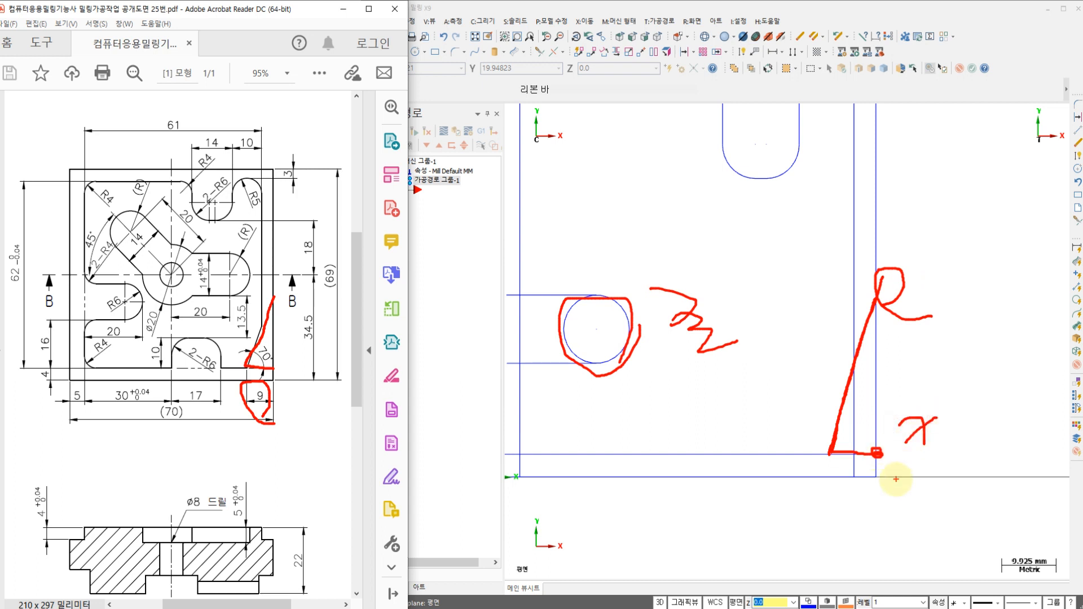
{"action": "mouse_move", "coordinate": [896, 480]}
{"action": "left_mouse_down"}
{"action": "mouse_move", "coordinate": [933, 474]}
{"action": "mouse_move", "coordinate": [961, 454]}
{"action": "mouse_move", "coordinate": [958, 485]}
{"action": "mouse_move", "coordinate": [973, 496]}
{"action": "left_mouse_up"}
{"action": "mouse_move", "coordinate": [993, 458]}
{"action": "left_mouse_down"}
{"action": "mouse_move", "coordinate": [1007, 457]}
{"action": "mouse_move", "coordinate": [994, 457]}
{"action": "left_mouse_up"}
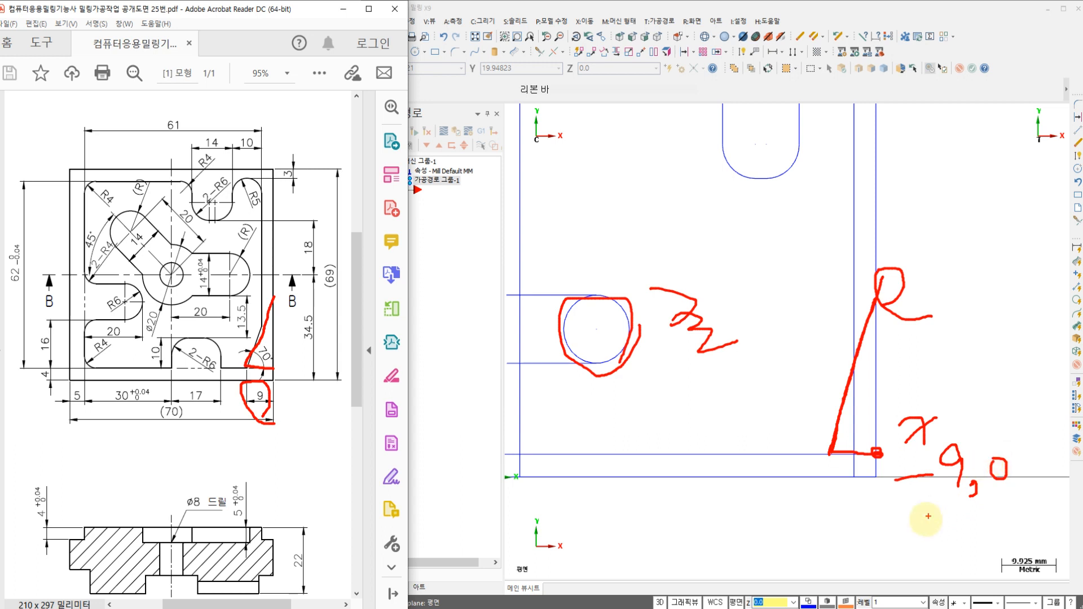
{"action": "mouse_move", "coordinate": [917, 524]}
{"action": "left_mouse_down"}
{"action": "mouse_move", "coordinate": [957, 524]}
{"action": "mouse_move", "coordinate": [979, 507]}
{"action": "mouse_move", "coordinate": [979, 547]}
{"action": "left_mouse_up"}
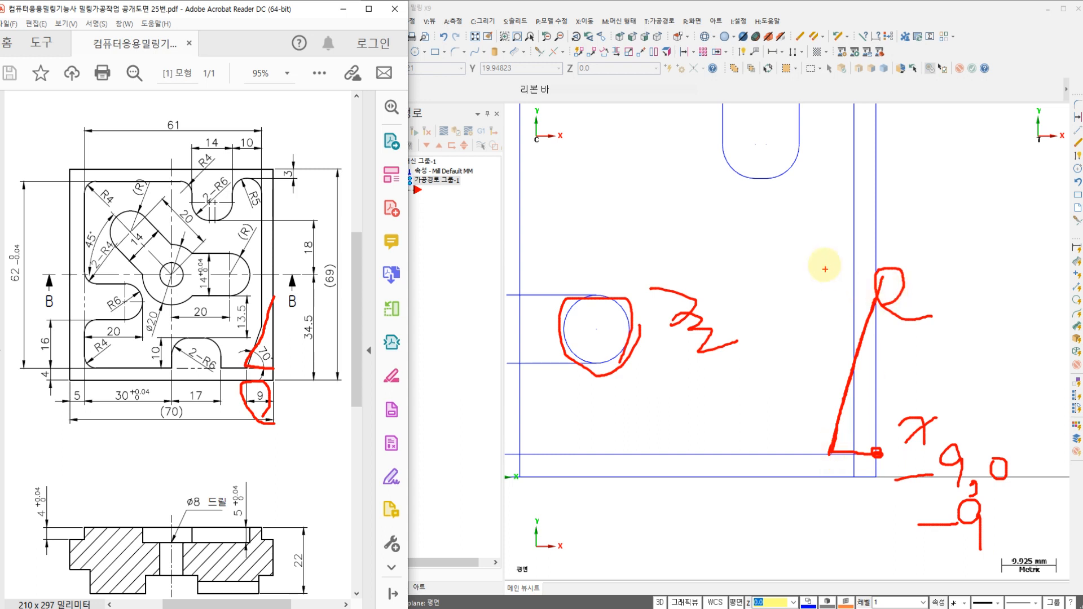
{"action": "key", "text": "Escape"}
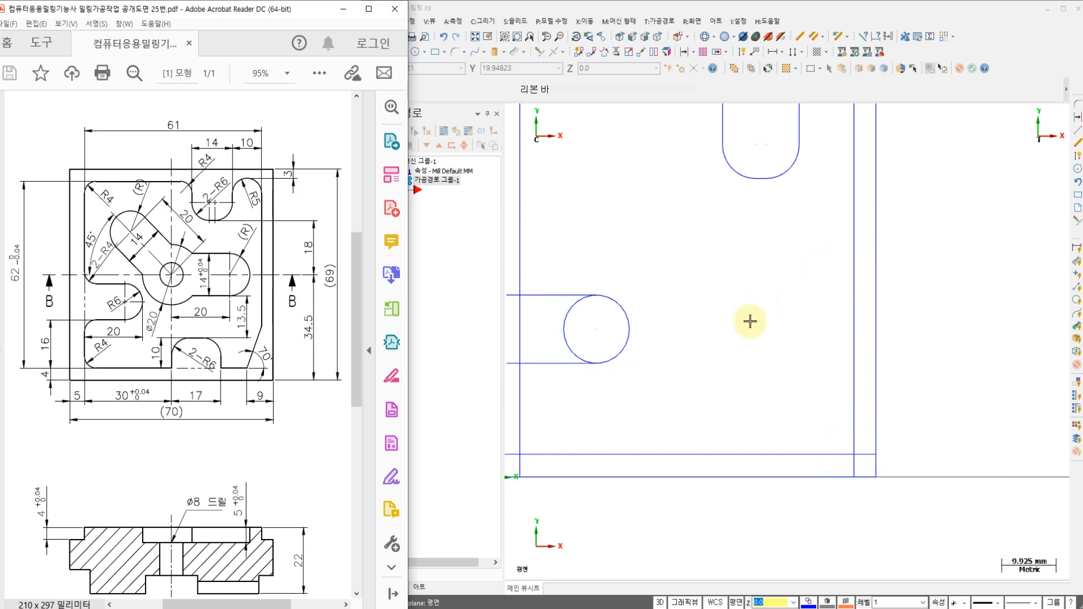
Draw a line about 31 mm long, rising rightward, starting at relative offset -9 from the lower inner line's end on the right outer edge.
{"action": "middle_click_drag", "start_coordinate": [744, 329], "coordinate": [750, 310]}
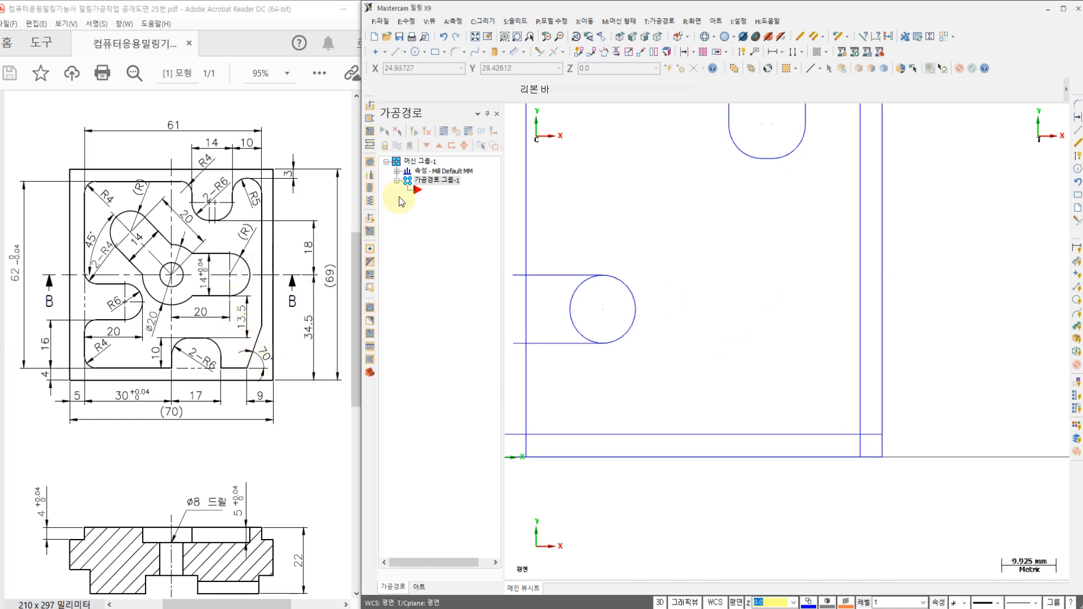
{"action": "left_click", "coordinate": [396, 49]}
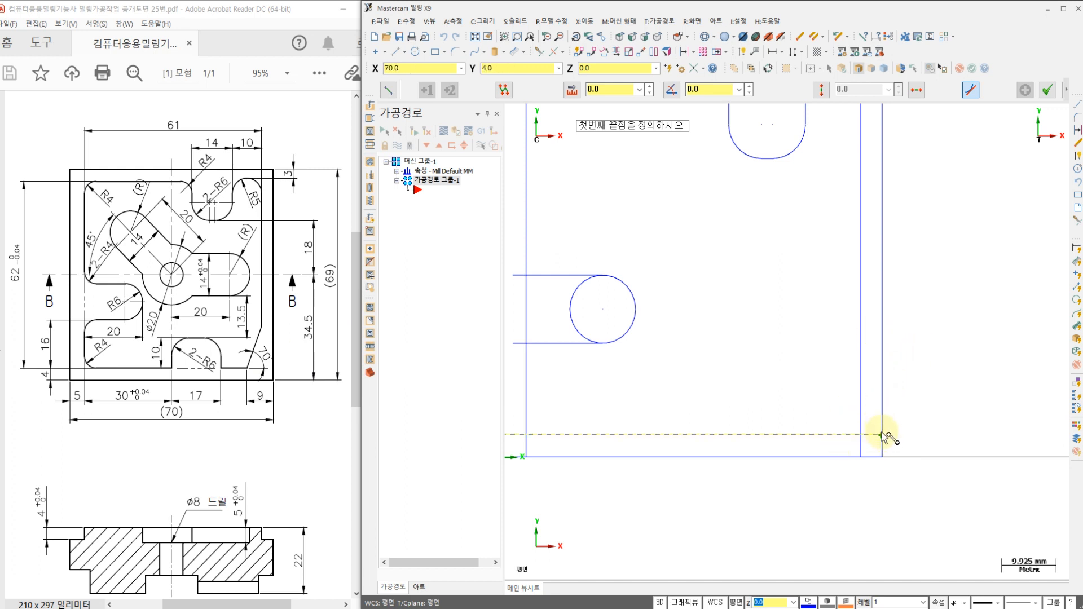
{"action": "key", "text": "space"}
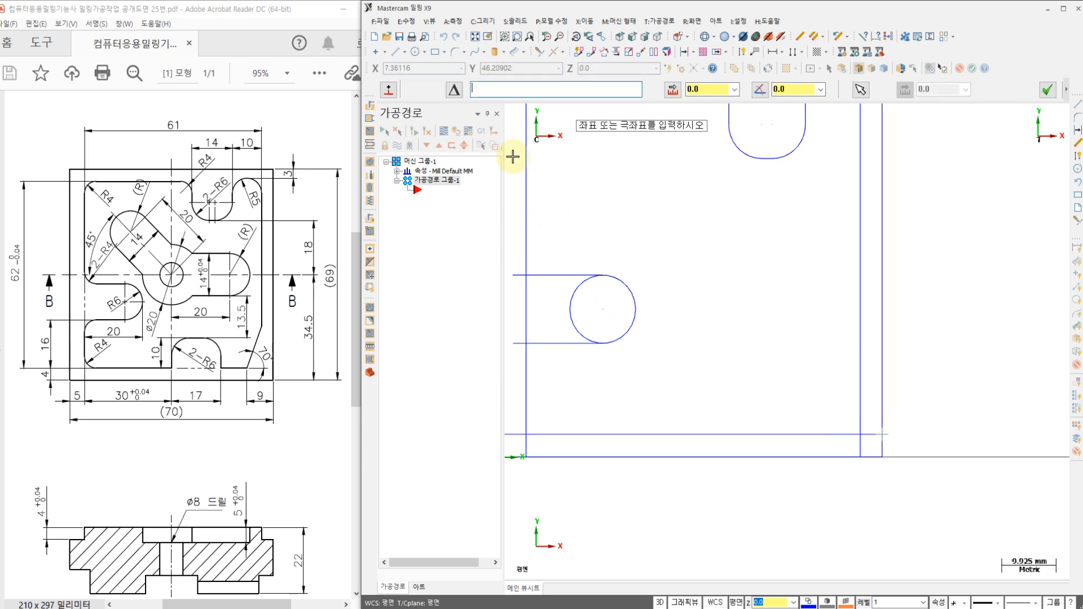
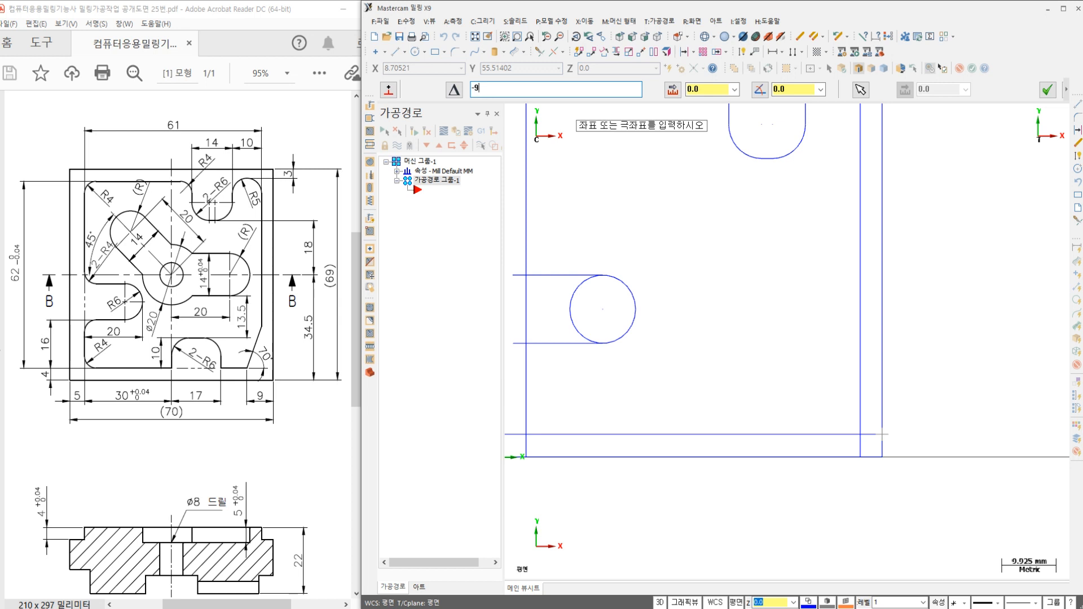
{"action": "key", "text": "Return"}
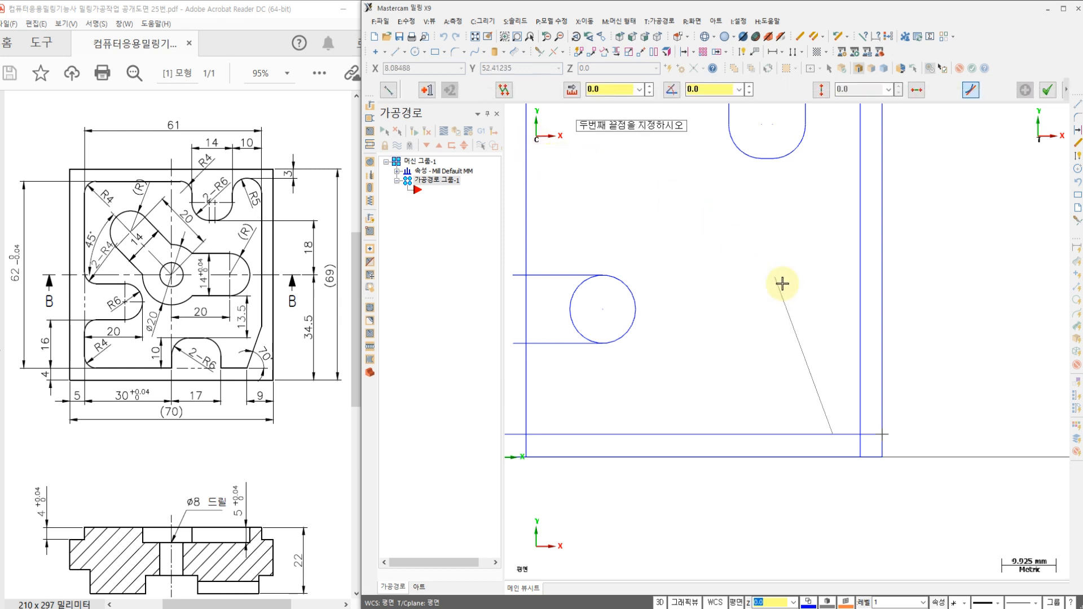
{"action": "left_click", "coordinate": [908, 275]}
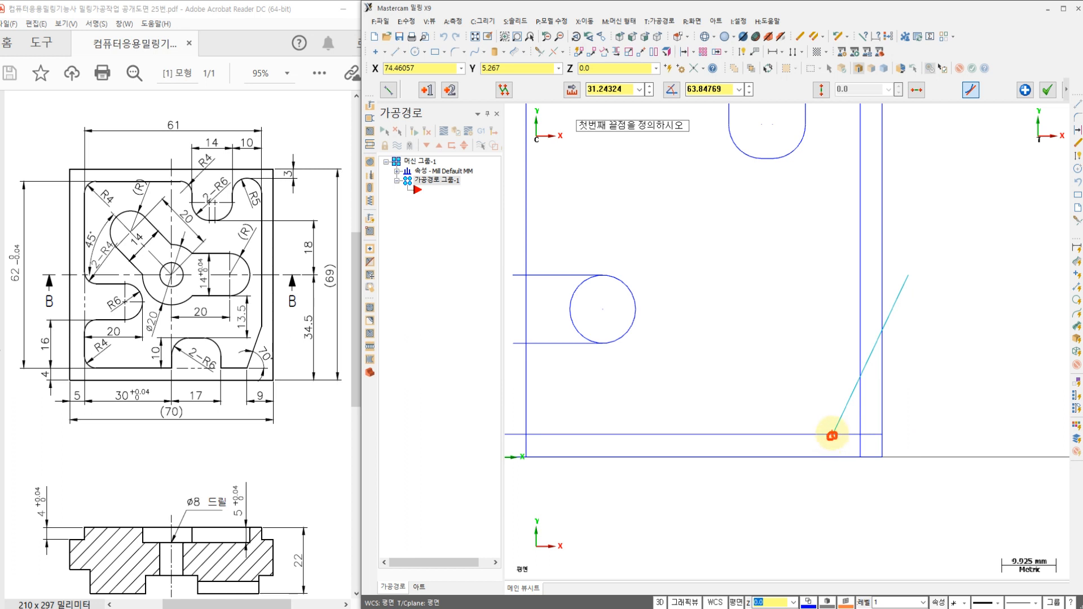
{"action": "mouse_move", "coordinate": [834, 435]}
{"action": "left_mouse_down"}
{"action": "mouse_move", "coordinate": [1000, 438]}
{"action": "mouse_move", "coordinate": [975, 428]}
{"action": "left_mouse_up"}
{"action": "mouse_move", "coordinate": [1006, 416]}
{"action": "left_mouse_down"}
{"action": "mouse_move", "coordinate": [1013, 427]}
{"action": "mouse_move", "coordinate": [1006, 418]}
{"action": "left_mouse_up"}
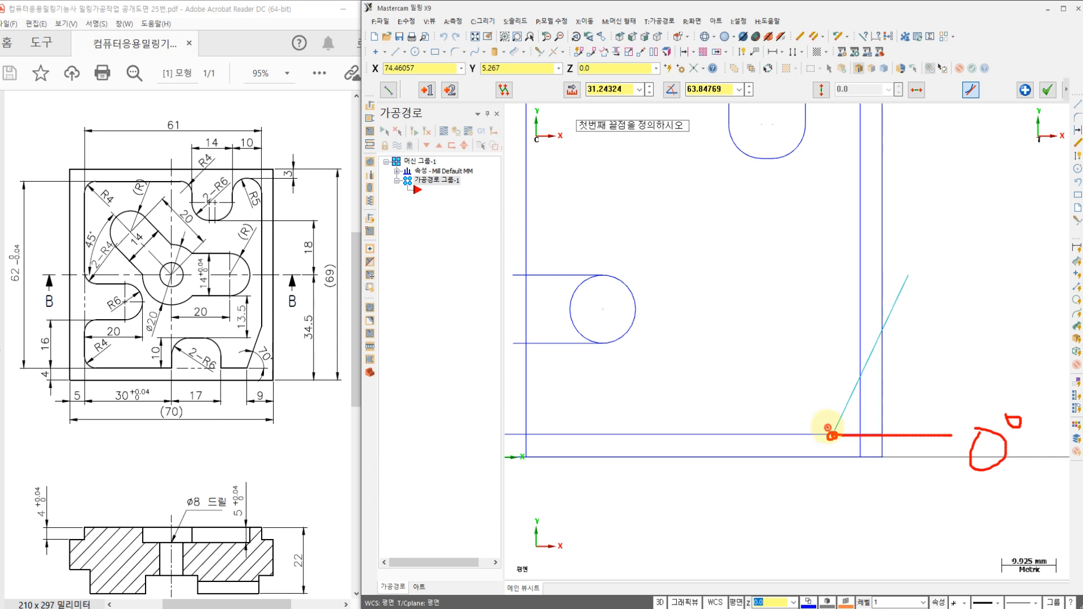
{"action": "left_click_drag", "start_coordinate": [827, 427], "coordinate": [834, 283]}
{"action": "mouse_move", "coordinate": [781, 188]}
{"action": "left_mouse_down"}
{"action": "mouse_move", "coordinate": [814, 225]}
{"action": "mouse_move", "coordinate": [838, 216]}
{"action": "left_mouse_up"}
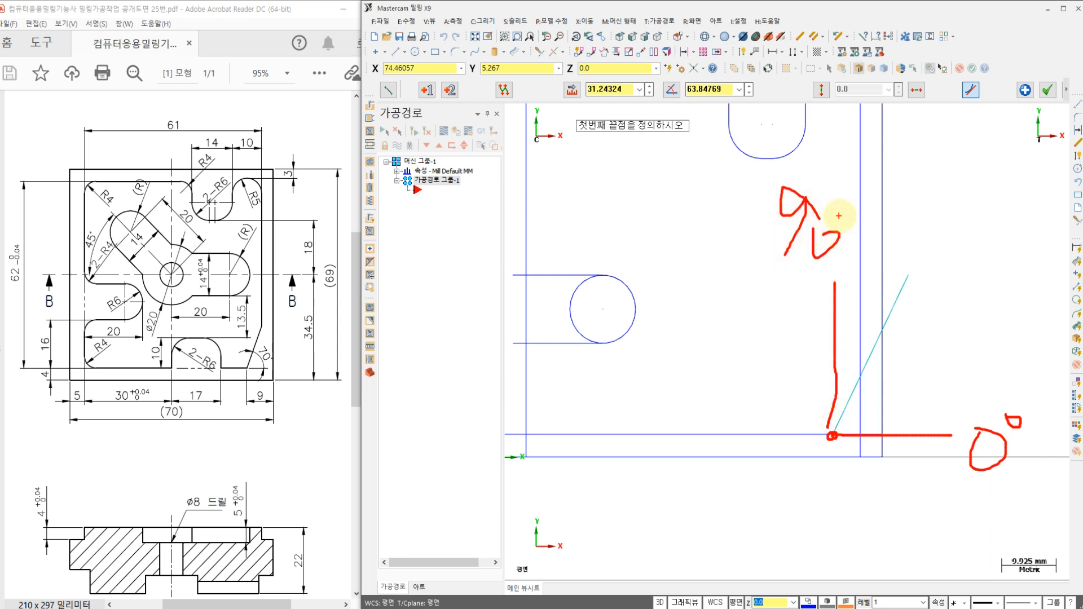
{"action": "left_click_drag", "start_coordinate": [831, 436], "coordinate": [651, 437]}
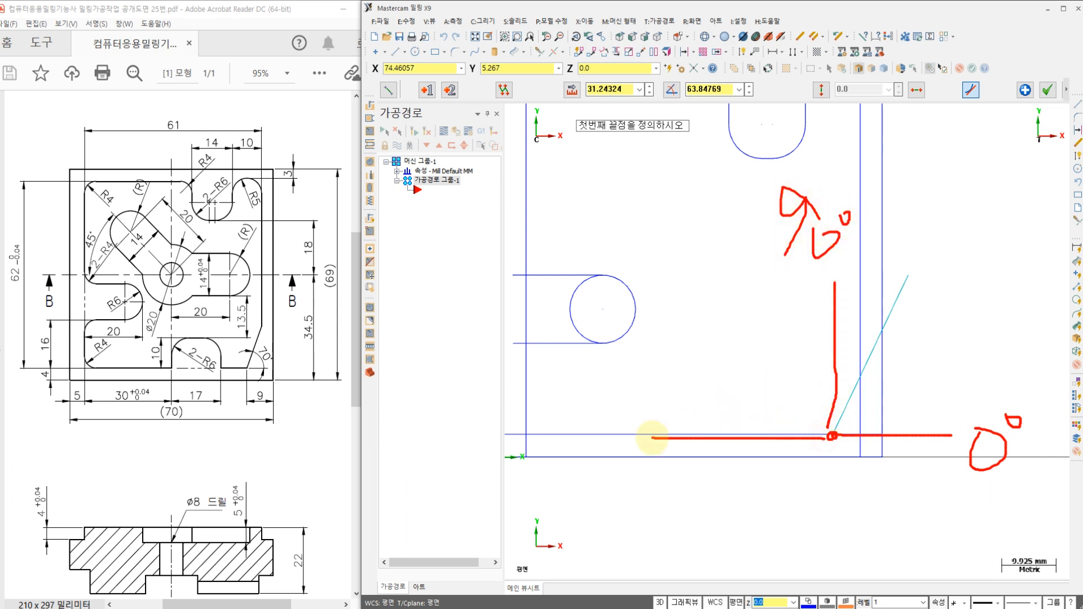
{"action": "left_click_drag", "start_coordinate": [653, 368], "coordinate": [647, 416]}
{"action": "mouse_move", "coordinate": [693, 388]}
{"action": "left_mouse_down"}
{"action": "mouse_move", "coordinate": [733, 400]}
{"action": "mouse_move", "coordinate": [740, 373]}
{"action": "left_mouse_up"}
{"action": "left_click_drag", "start_coordinate": [839, 426], "coordinate": [913, 255]}
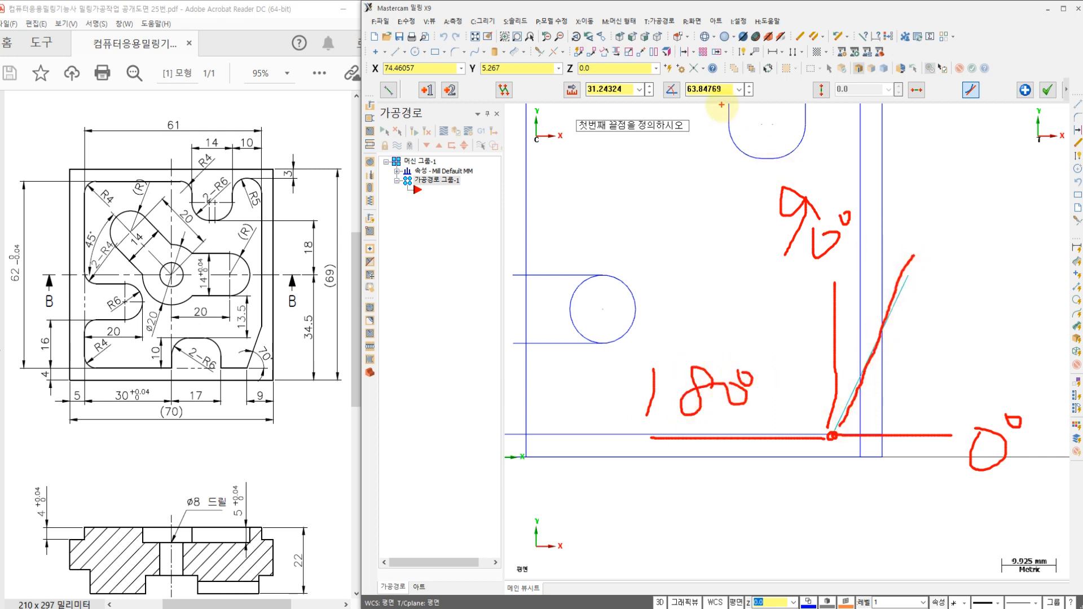
{"action": "left_click_drag", "start_coordinate": [722, 104], "coordinate": [666, 73]}
{"action": "mouse_move", "coordinate": [703, 111]}
{"action": "left_mouse_down"}
{"action": "mouse_move", "coordinate": [697, 169]}
{"action": "mouse_move", "coordinate": [719, 156]}
{"action": "left_mouse_up"}
{"action": "mouse_move", "coordinate": [670, 203]}
{"action": "left_mouse_down"}
{"action": "mouse_move", "coordinate": [706, 218]}
{"action": "mouse_move", "coordinate": [681, 292]}
{"action": "left_mouse_up"}
{"action": "mouse_move", "coordinate": [719, 244]}
{"action": "left_mouse_down"}
{"action": "mouse_move", "coordinate": [727, 262]}
{"action": "mouse_move", "coordinate": [717, 248]}
{"action": "left_mouse_up"}
{"action": "mouse_move", "coordinate": [737, 308]}
{"action": "left_mouse_down"}
{"action": "mouse_move", "coordinate": [711, 324]}
{"action": "mouse_move", "coordinate": [661, 178]}
{"action": "mouse_move", "coordinate": [739, 337]}
{"action": "left_mouse_up"}
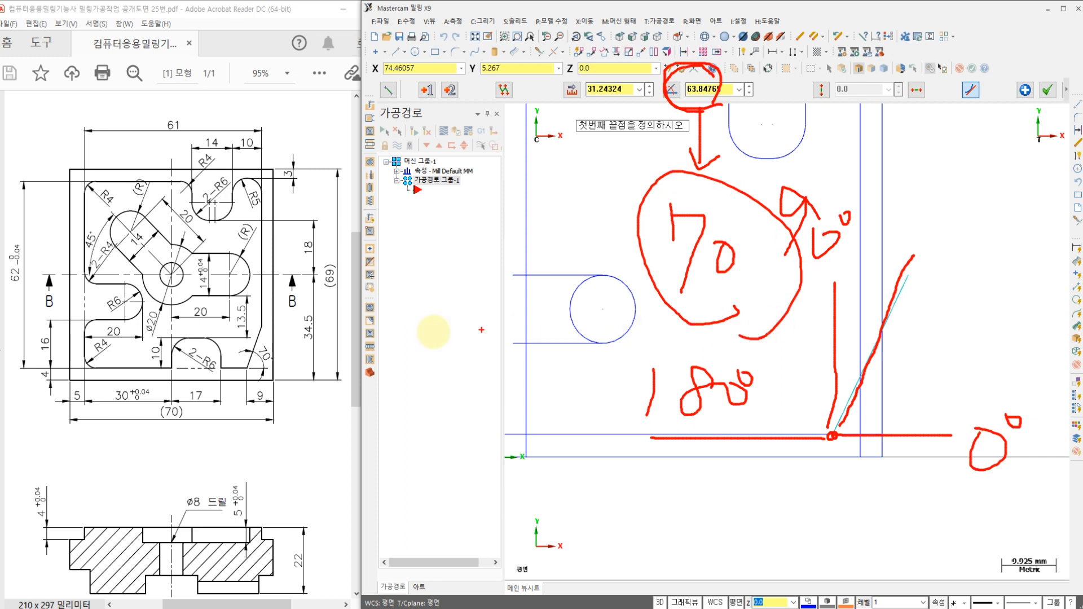
{"action": "mouse_move", "coordinate": [271, 341]}
{"action": "left_mouse_down"}
{"action": "mouse_move", "coordinate": [232, 361]}
{"action": "mouse_move", "coordinate": [277, 373]}
{"action": "left_mouse_up"}
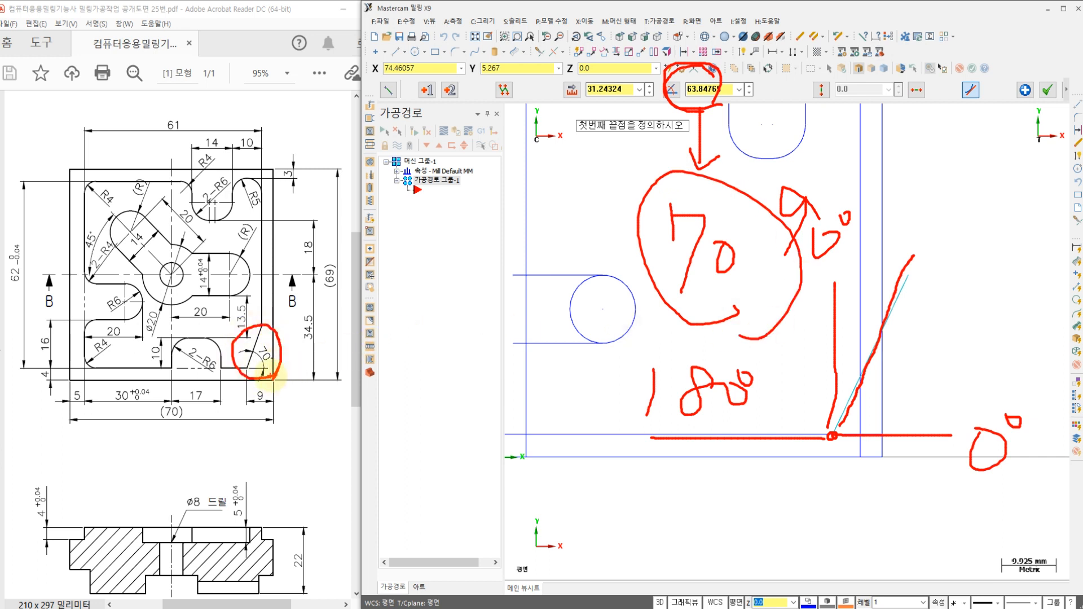
{"action": "key", "text": "Escape"}
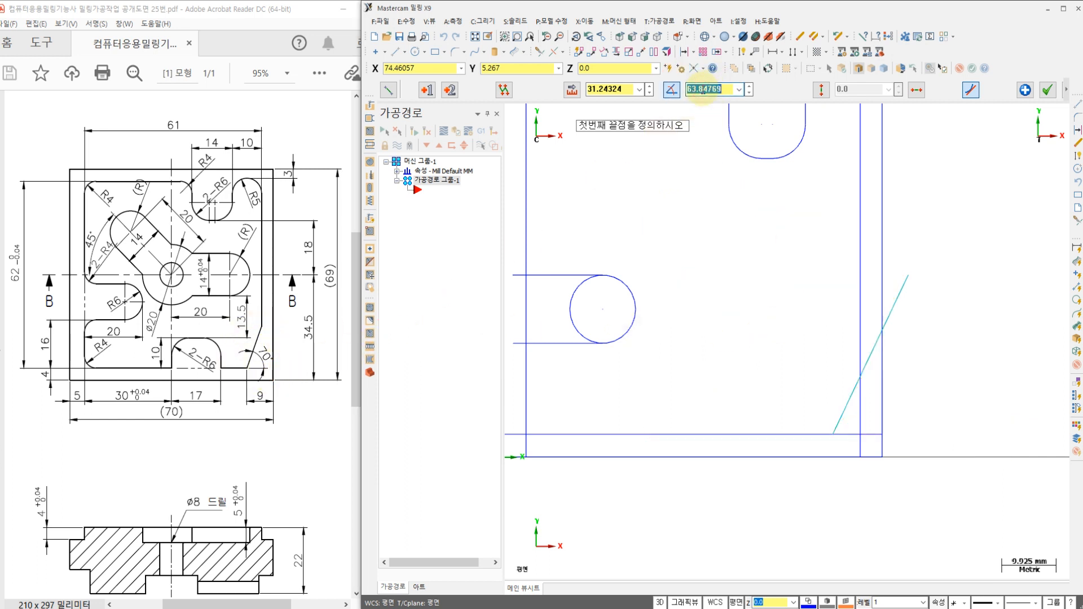
Set the slanted line's angle to 70 degrees and finish the line.
{"action": "key", "text": "Return"}
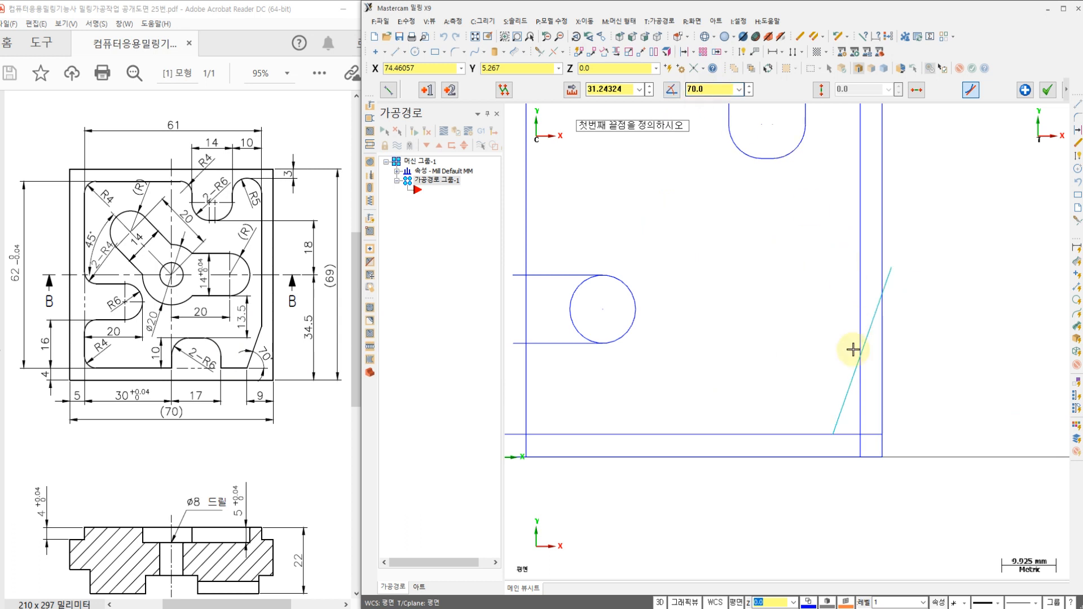
{"action": "left_click", "coordinate": [1048, 91]}
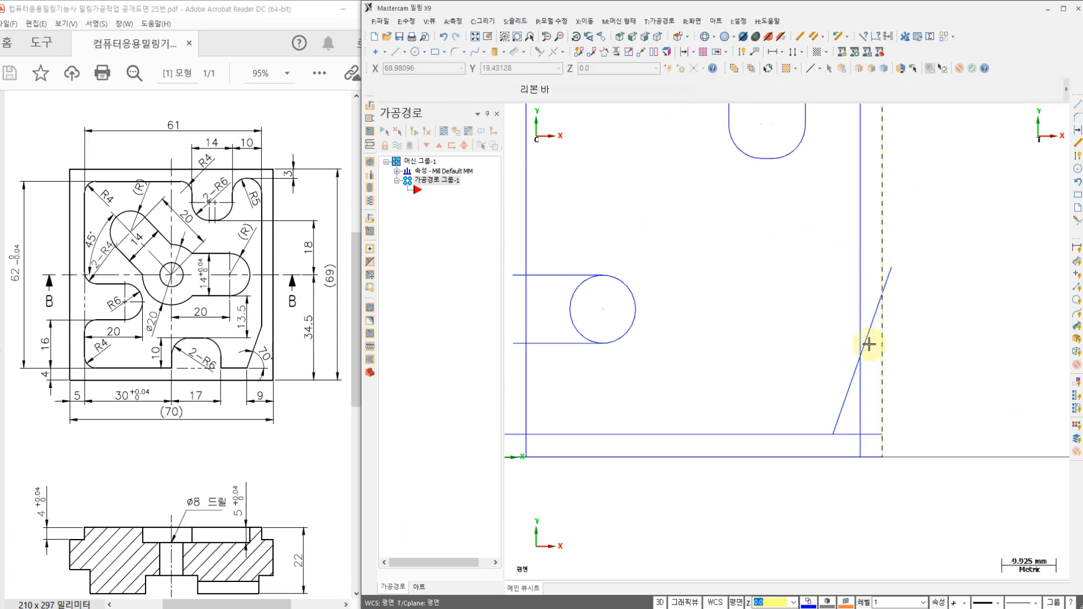
Check the angle between the slanted line and the lower inner line with a smart dimension, and delete that dimension.
{"action": "left_click", "coordinate": [741, 57]}
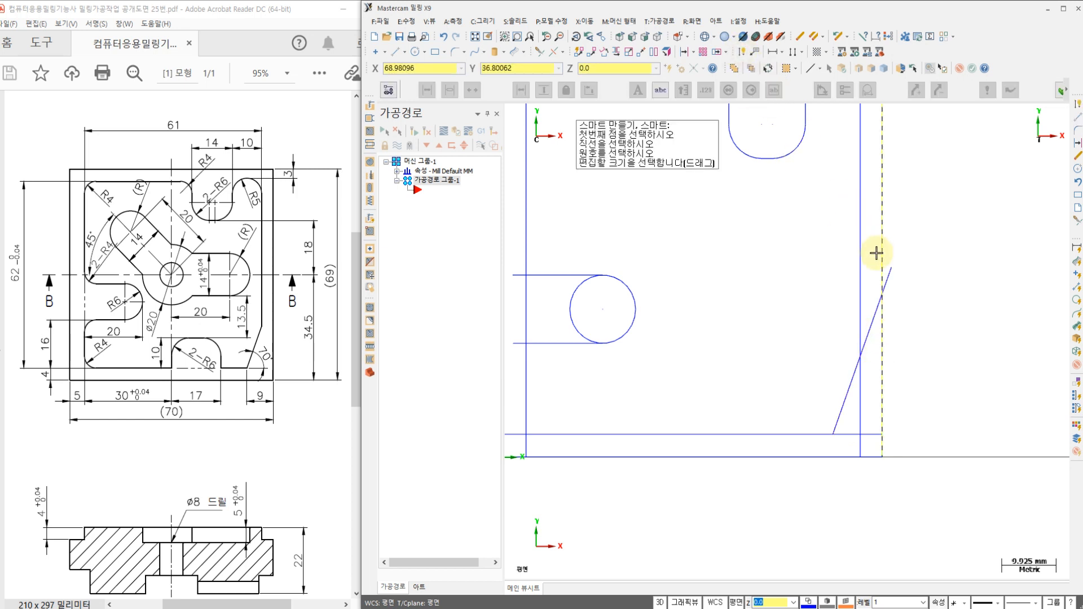
{"action": "left_click", "coordinate": [894, 280]}
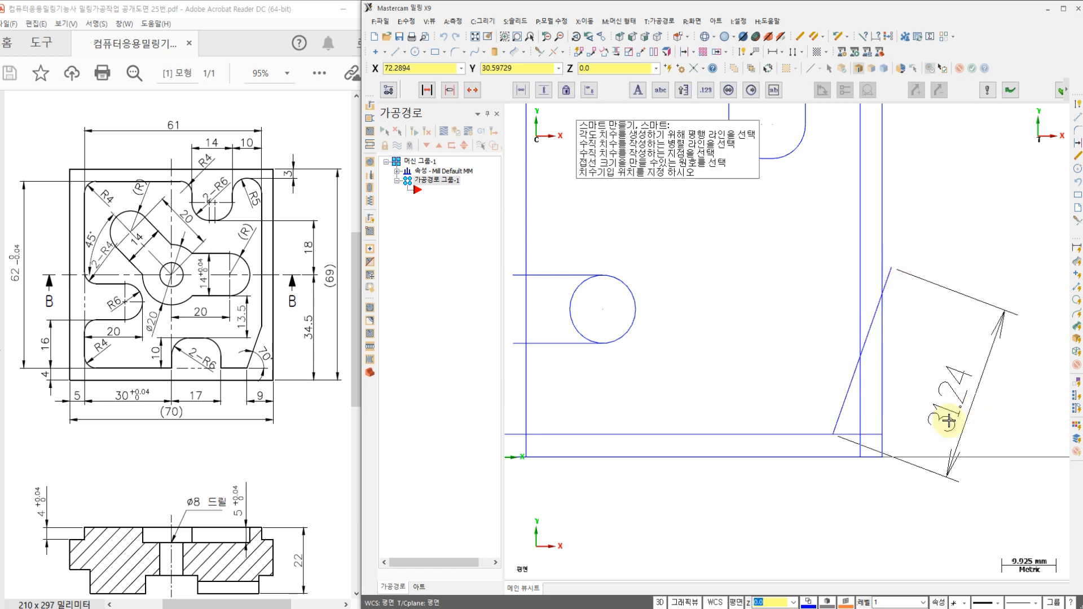
{"action": "left_click", "coordinate": [881, 445]}
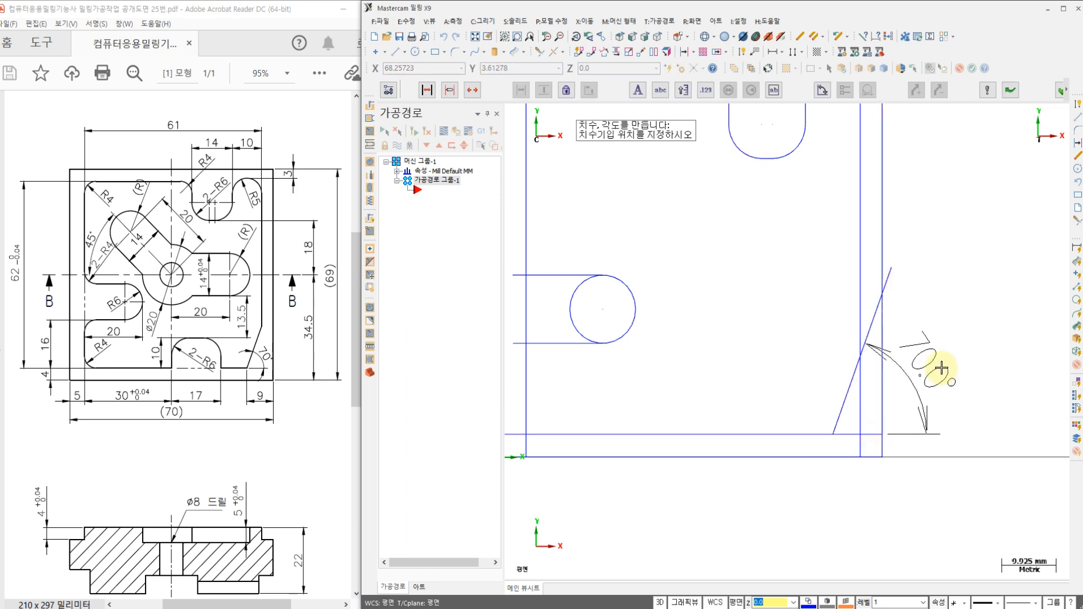
{"action": "left_click", "coordinate": [960, 373]}
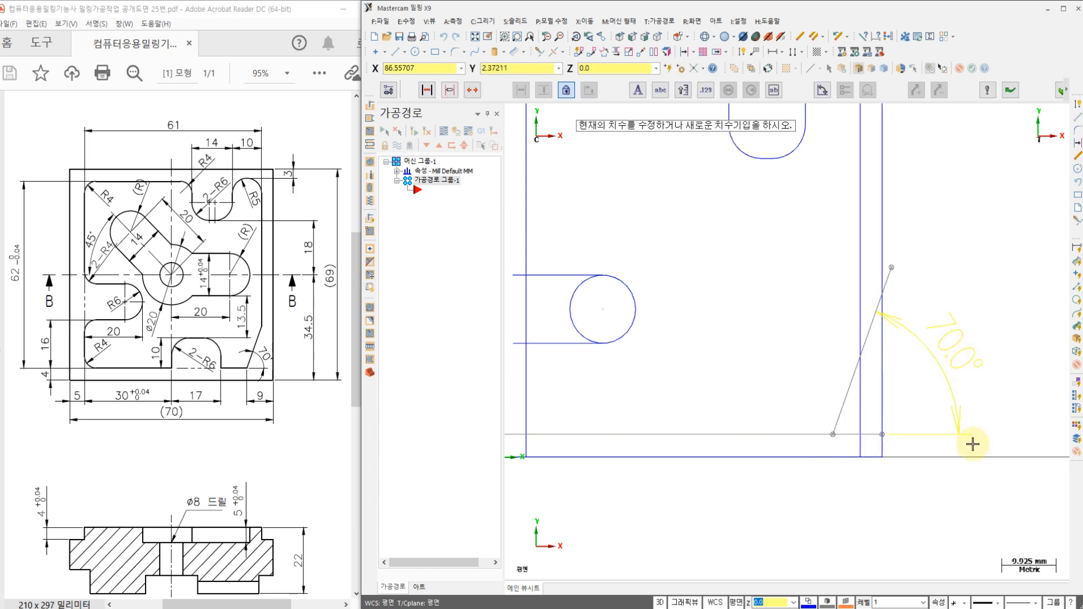
{"action": "left_click", "coordinate": [1060, 91]}
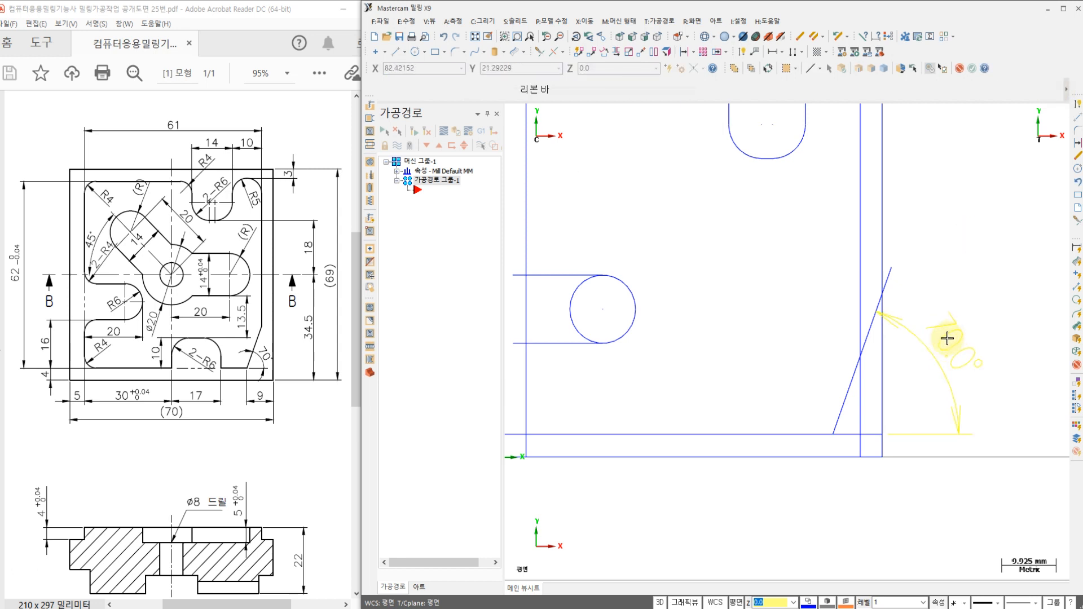
{"action": "key", "text": "Delete"}
{"action": "scroll", "coordinate": [892, 372], "scroll_direction": "down", "scroll_amount": 1}
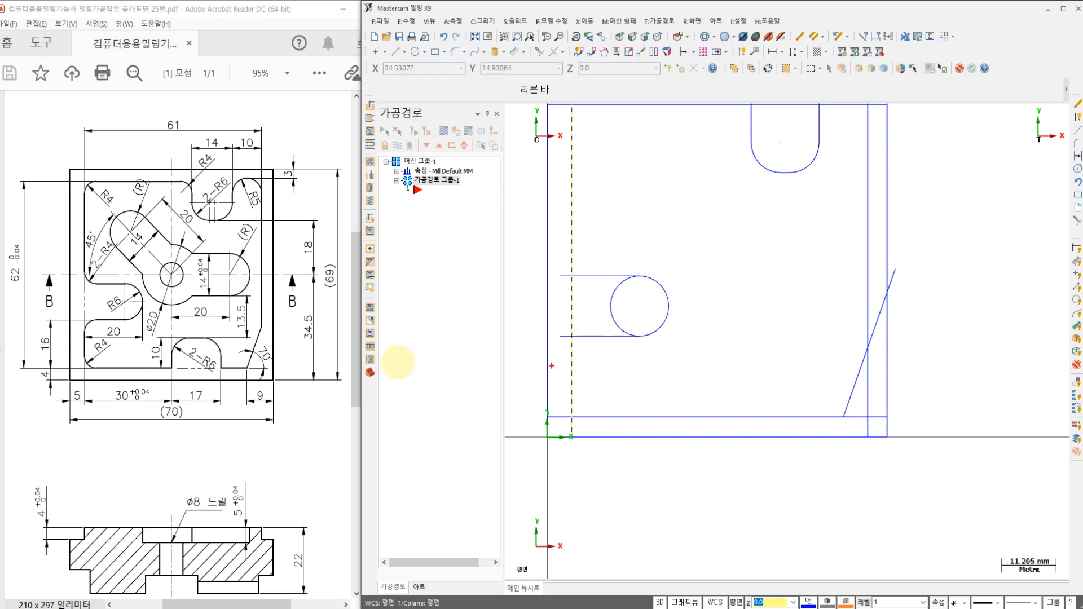
{"action": "left_click_drag", "start_coordinate": [79, 253], "coordinate": [81, 388]}
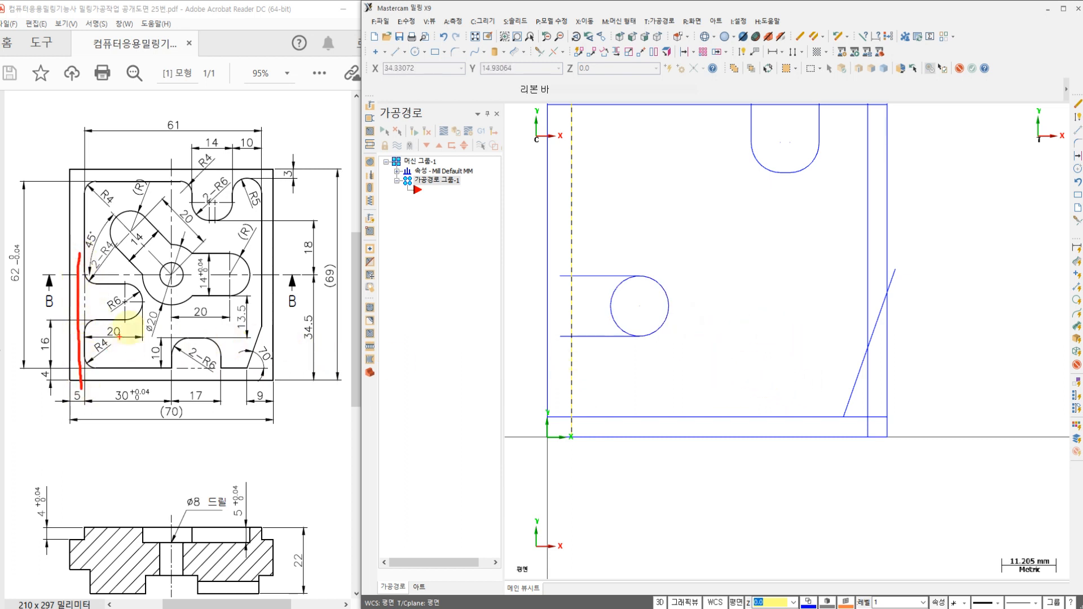
{"action": "left_click_drag", "start_coordinate": [167, 295], "coordinate": [172, 417]}
{"action": "left_click_drag", "start_coordinate": [220, 292], "coordinate": [220, 415]}
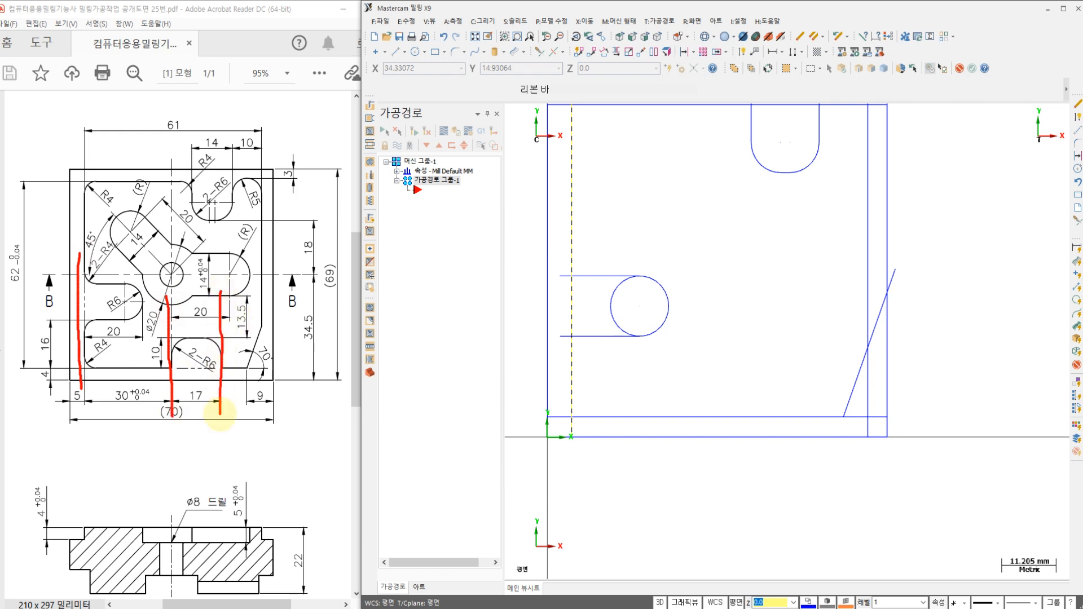
{"action": "left_click_drag", "start_coordinate": [130, 372], "coordinate": [262, 370]}
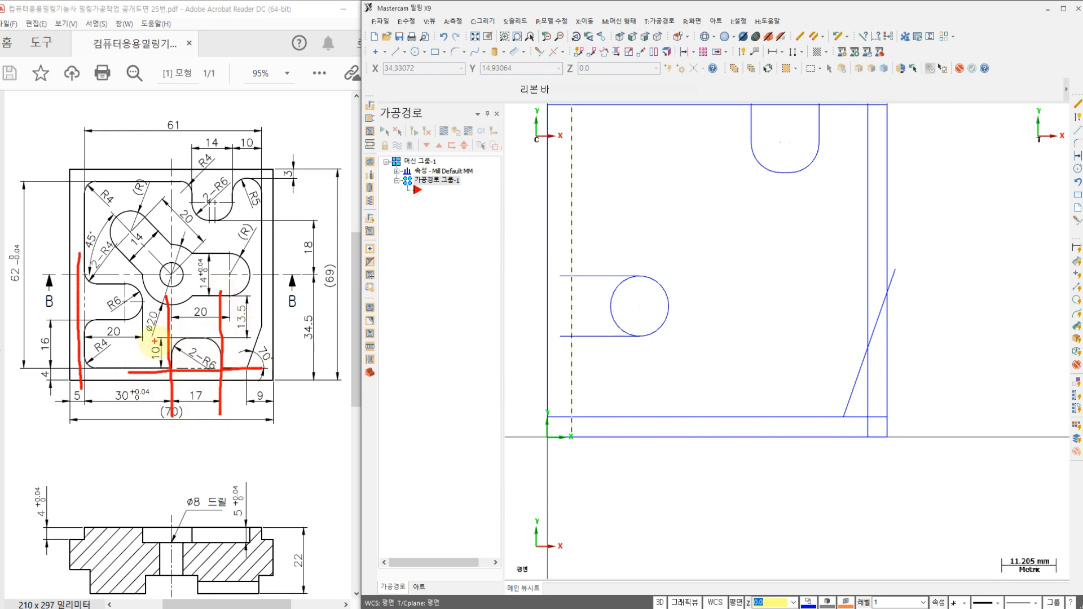
{"action": "left_click_drag", "start_coordinate": [153, 340], "coordinate": [248, 340]}
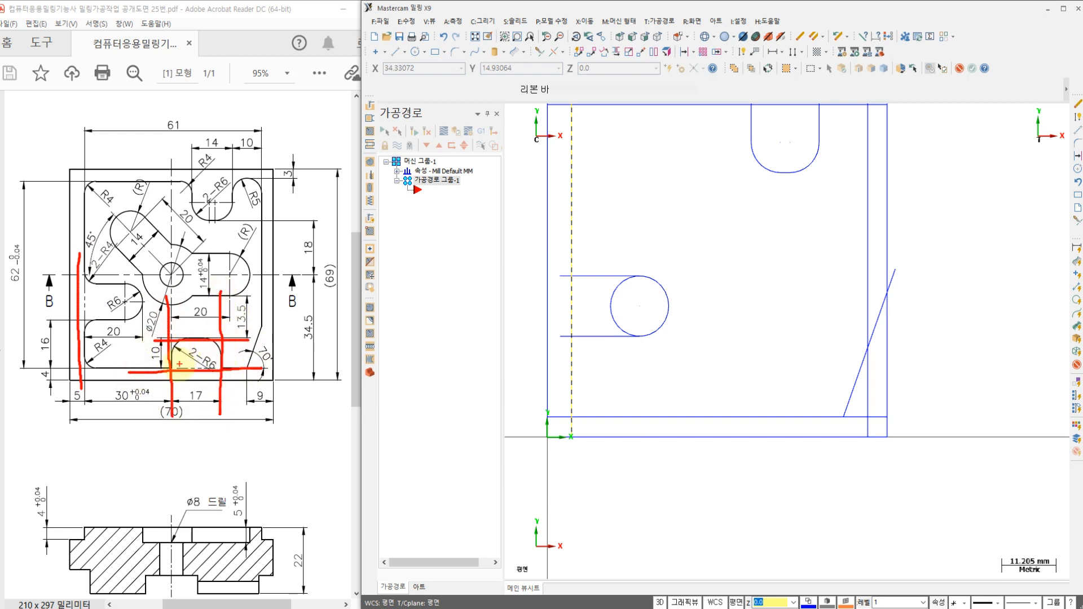
{"action": "mouse_move", "coordinate": [171, 341]}
{"action": "left_mouse_down"}
{"action": "mouse_move", "coordinate": [225, 361]}
{"action": "mouse_move", "coordinate": [212, 389]}
{"action": "mouse_move", "coordinate": [180, 332]}
{"action": "mouse_move", "coordinate": [216, 378]}
{"action": "left_mouse_up"}
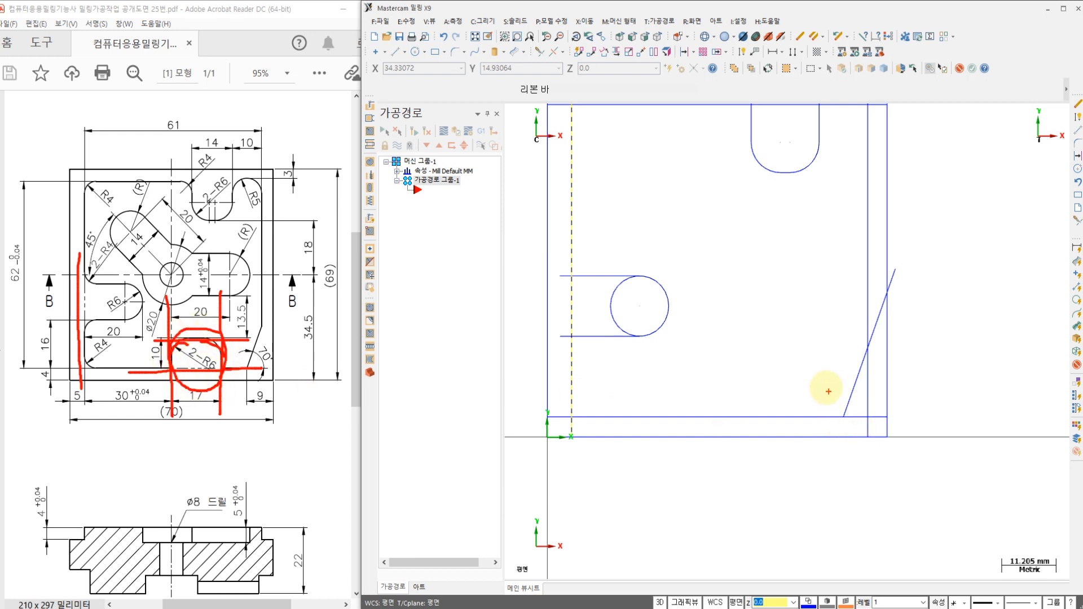
{"action": "key", "text": "Escape"}
{"action": "key", "text": "Escape"}
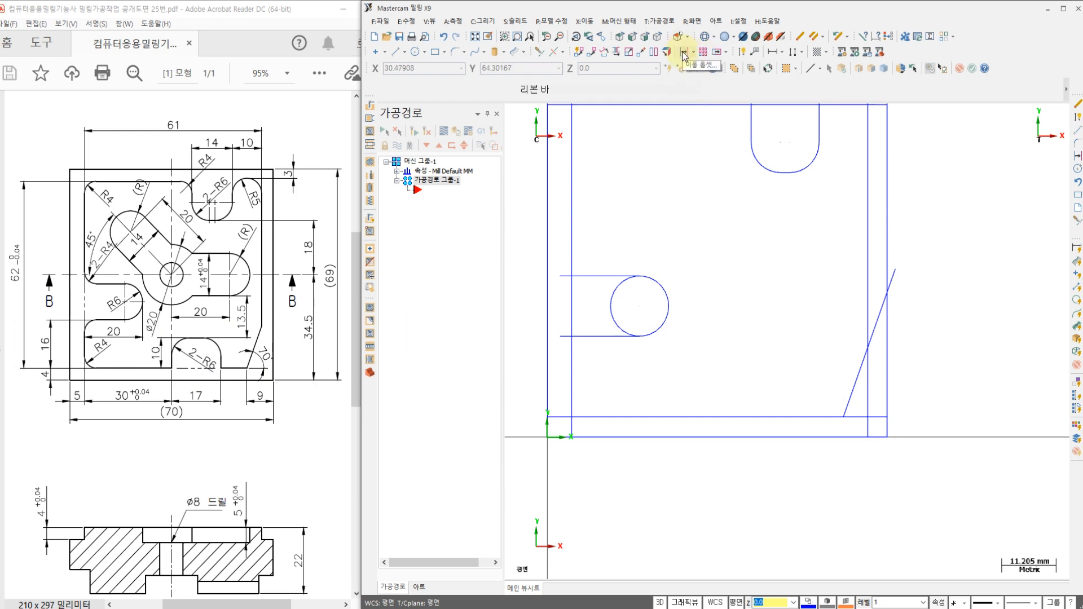
Offset a copy of the left inner vertical line 30 mm to the right.
{"action": "left_click", "coordinate": [684, 55]}
{"action": "type", "text": "30.0"}
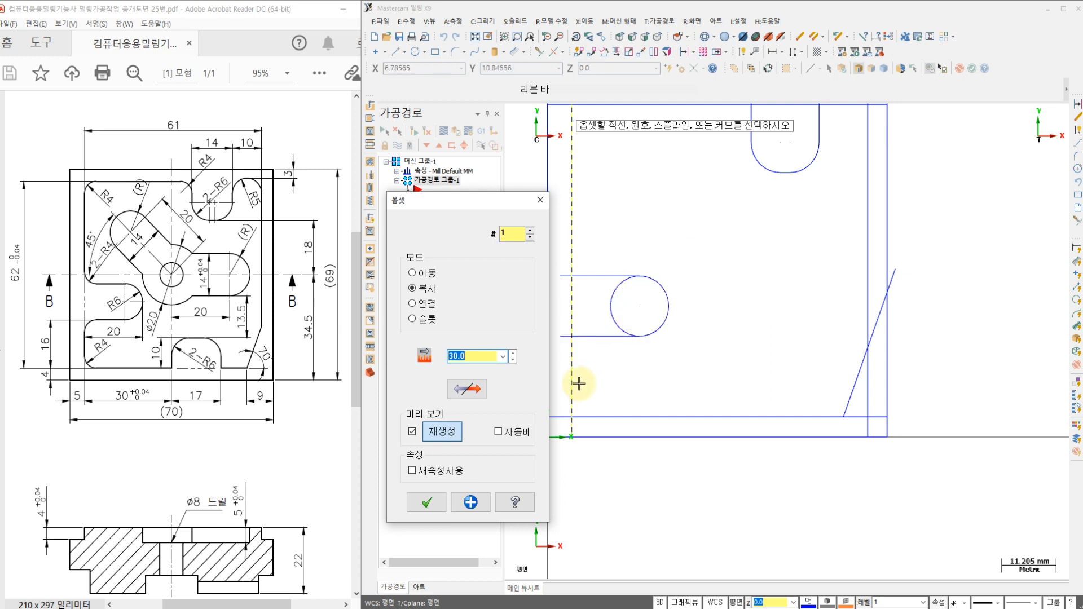
{"action": "left_click", "coordinate": [583, 379]}
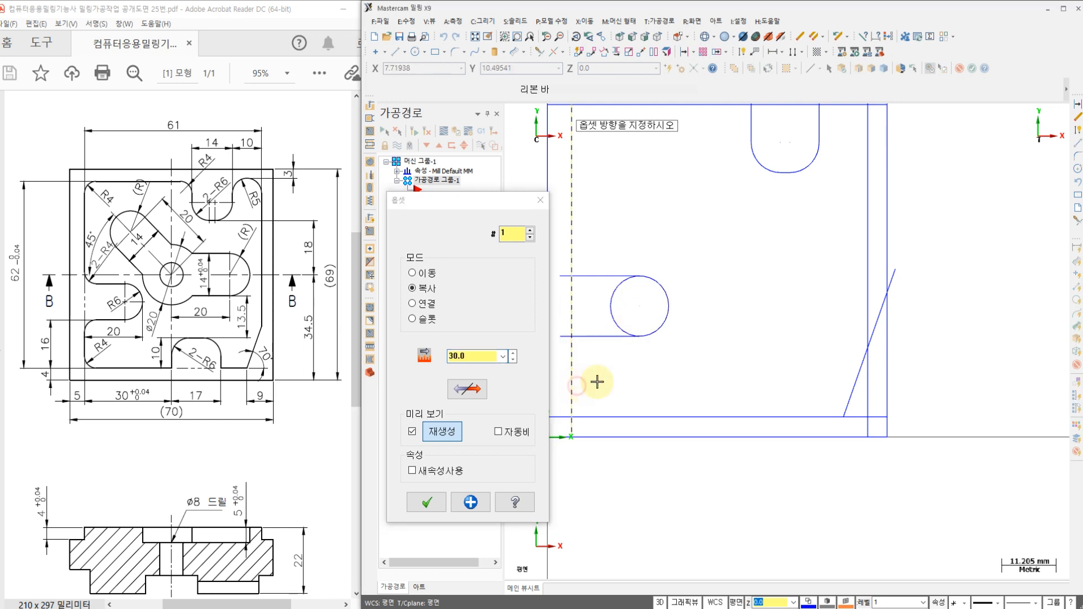
{"action": "left_click", "coordinate": [613, 386]}
{"action": "left_click", "coordinate": [470, 501]}
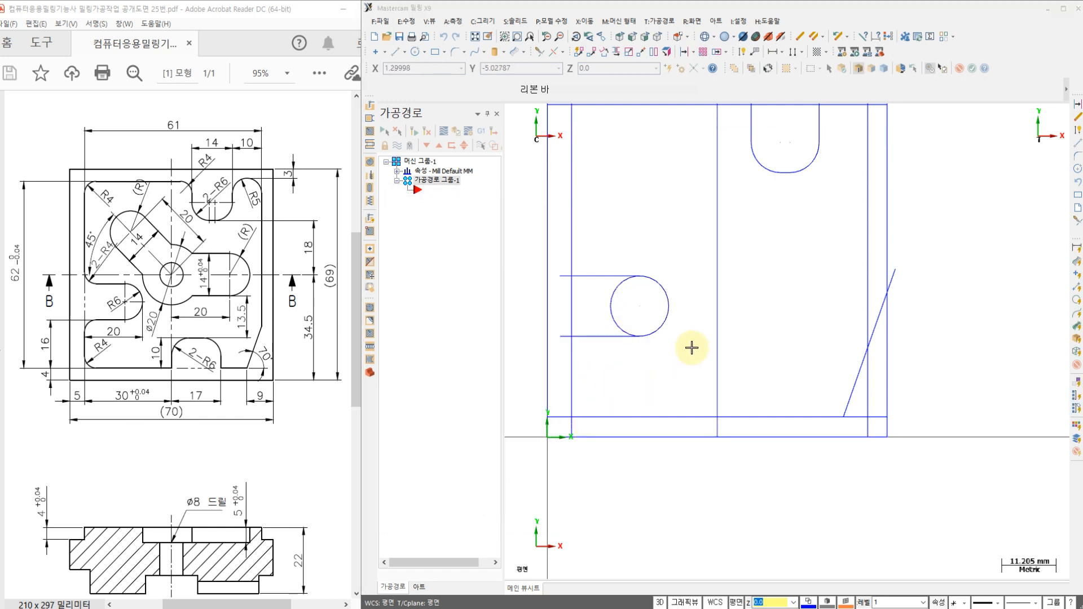
Offset a copy of the new vertical line 17 mm further right for the lower slot's other side.
{"action": "type", "text": "17.0"}
{"action": "left_click", "coordinate": [716, 360]}
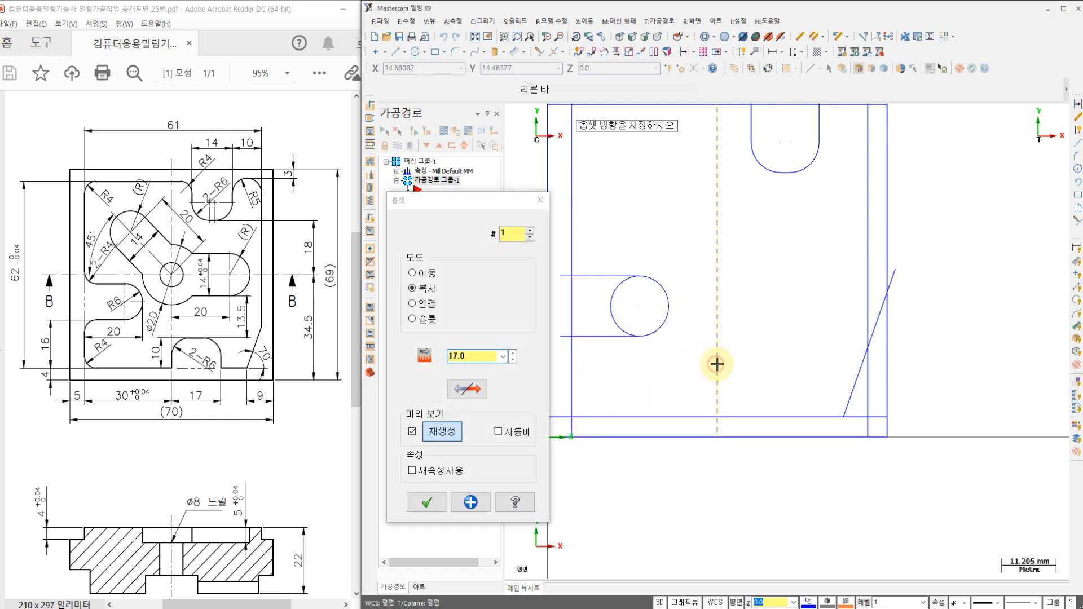
{"action": "left_click", "coordinate": [757, 368]}
{"action": "left_click", "coordinate": [479, 500]}
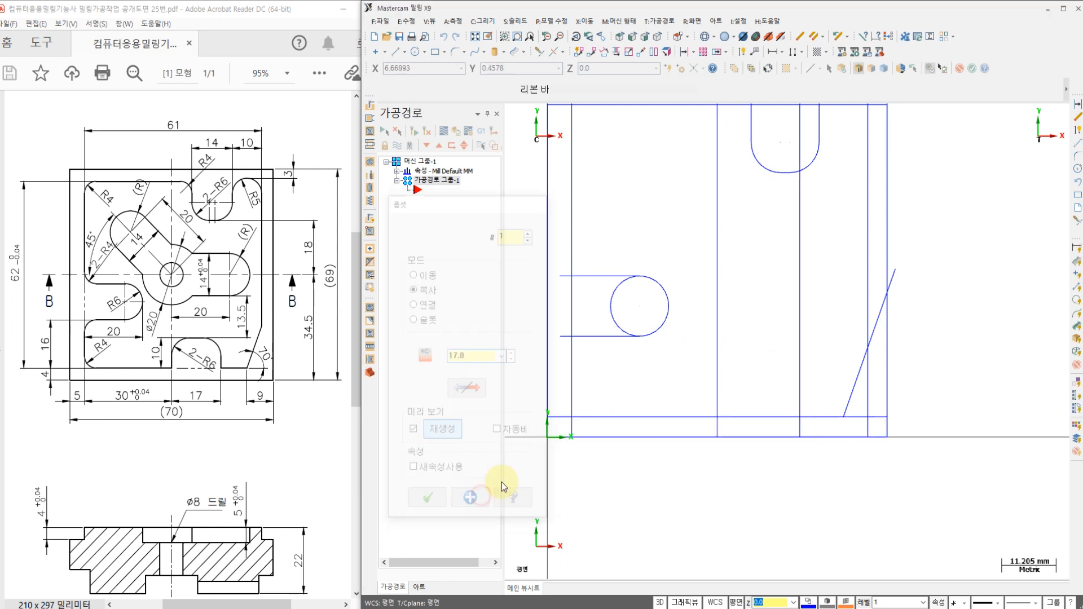
Offset a copy of the lower inner horizontal line 10 mm upward and finish the offset command.
{"action": "left_click", "coordinate": [660, 417]}
{"action": "left_click", "coordinate": [659, 416]}
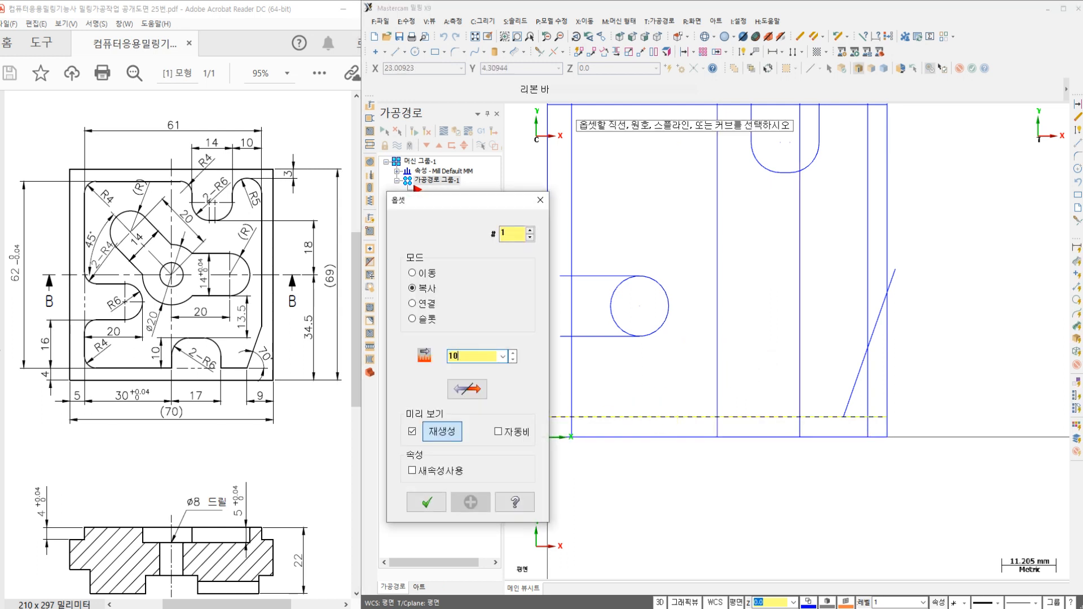
{"action": "left_click", "coordinate": [683, 380]}
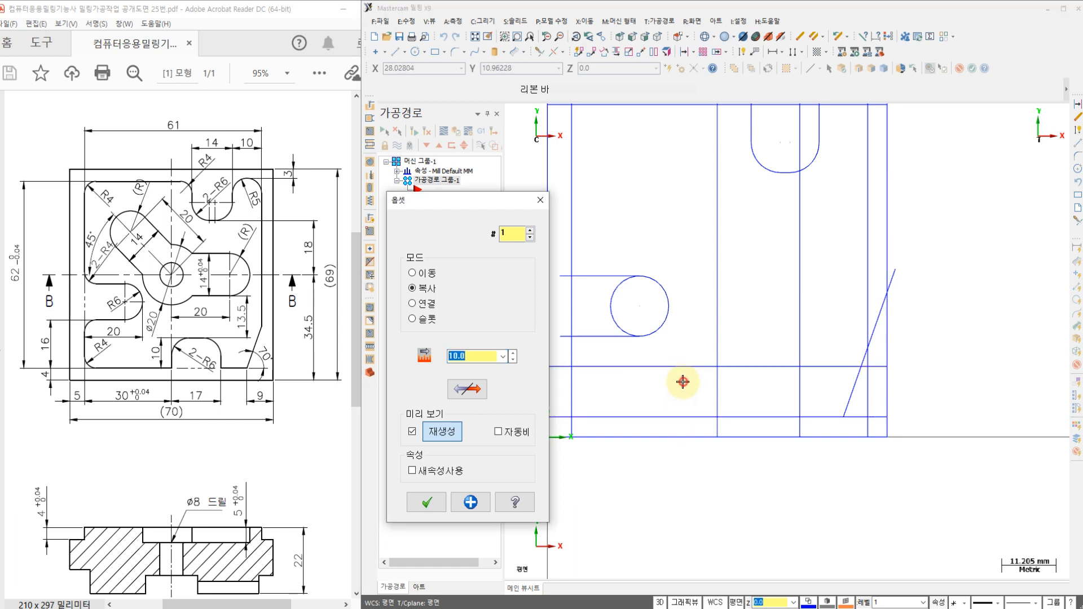
{"action": "left_click", "coordinate": [427, 500]}
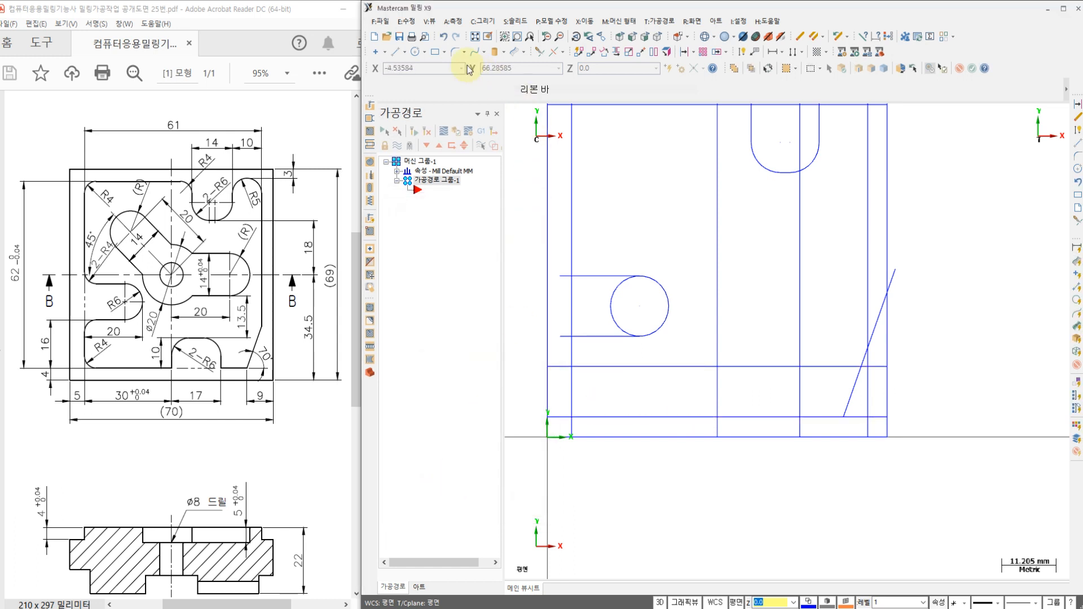
Fillet both upper corners of the lower slot with a 6 mm radius.
{"action": "left_click", "coordinate": [455, 55]}
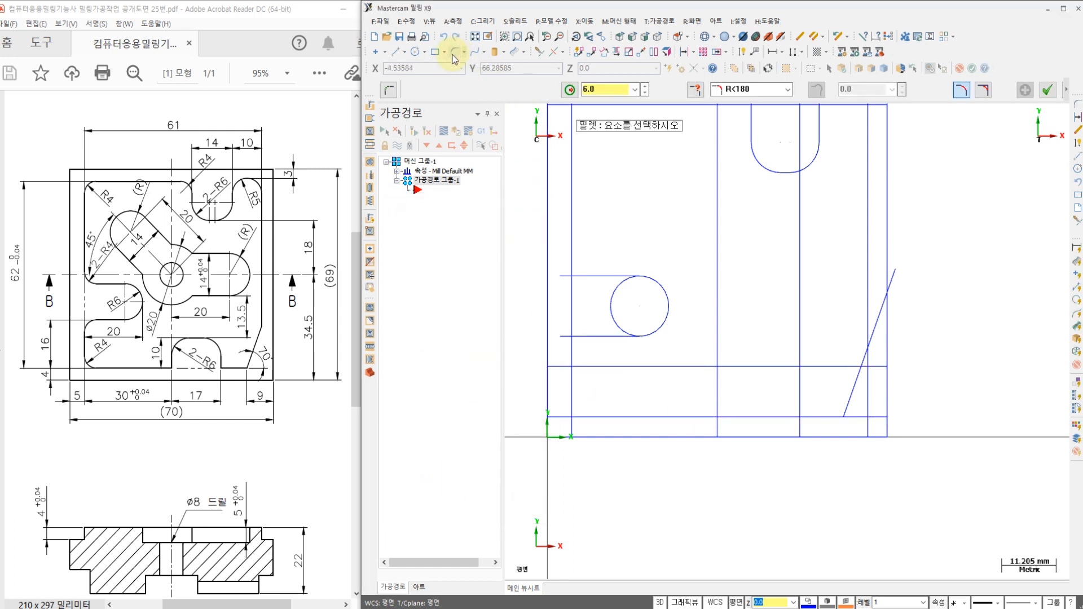
{"action": "left_click", "coordinate": [718, 386]}
{"action": "left_click", "coordinate": [734, 367]}
{"action": "left_click", "coordinate": [787, 367]}
{"action": "left_click", "coordinate": [798, 381]}
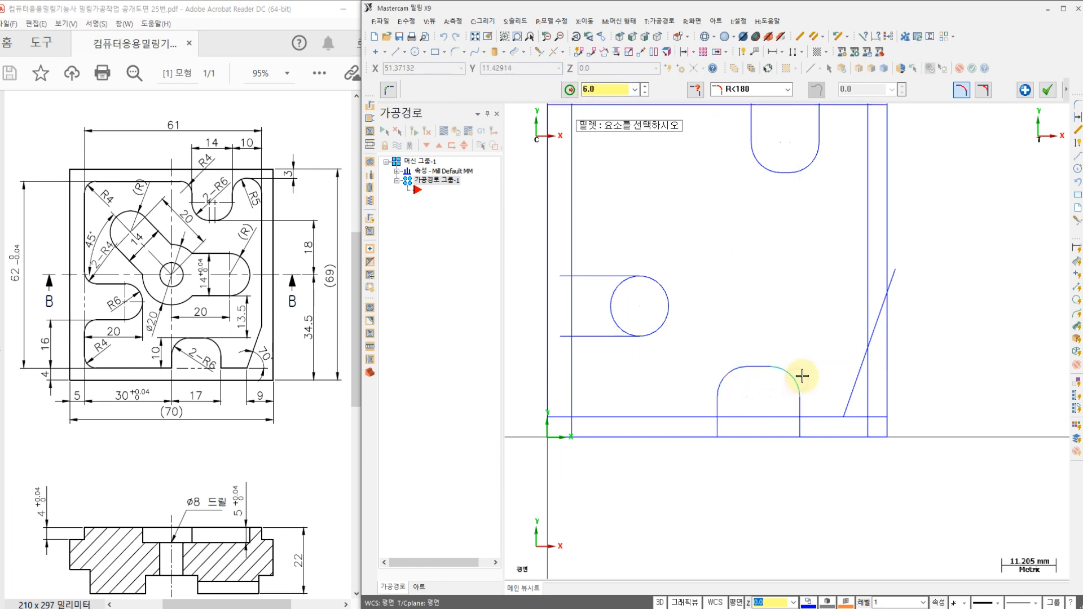
{"action": "left_click", "coordinate": [1047, 93]}
Select the plate's four outer edges to tell the outer profile apart from the inner contour lines and slot circle.
{"action": "middle_click_drag", "start_coordinate": [759, 230], "coordinate": [769, 285]}
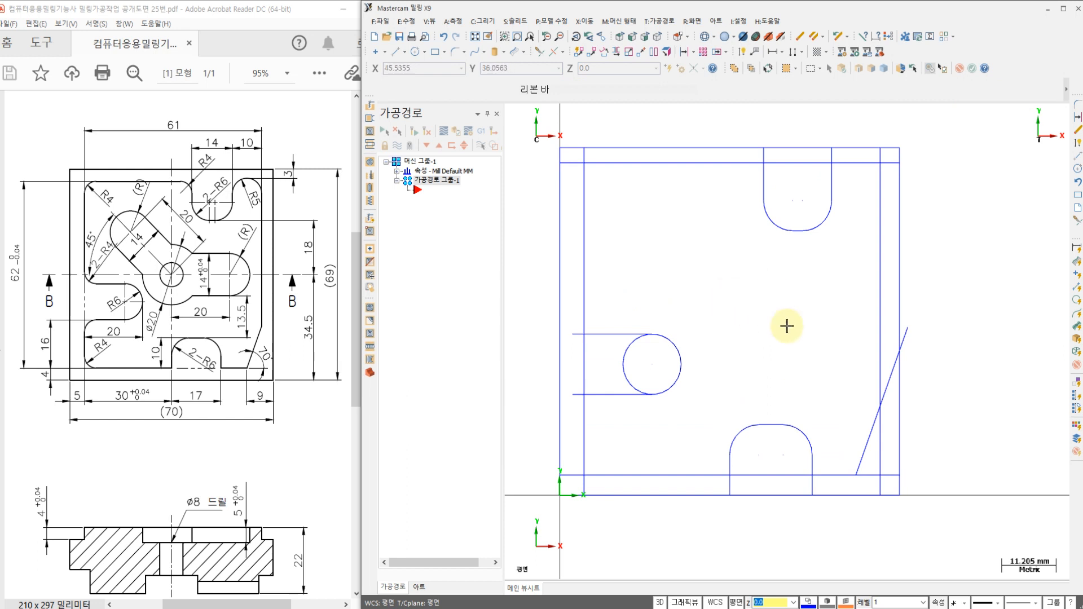
{"action": "left_click", "coordinate": [622, 344]}
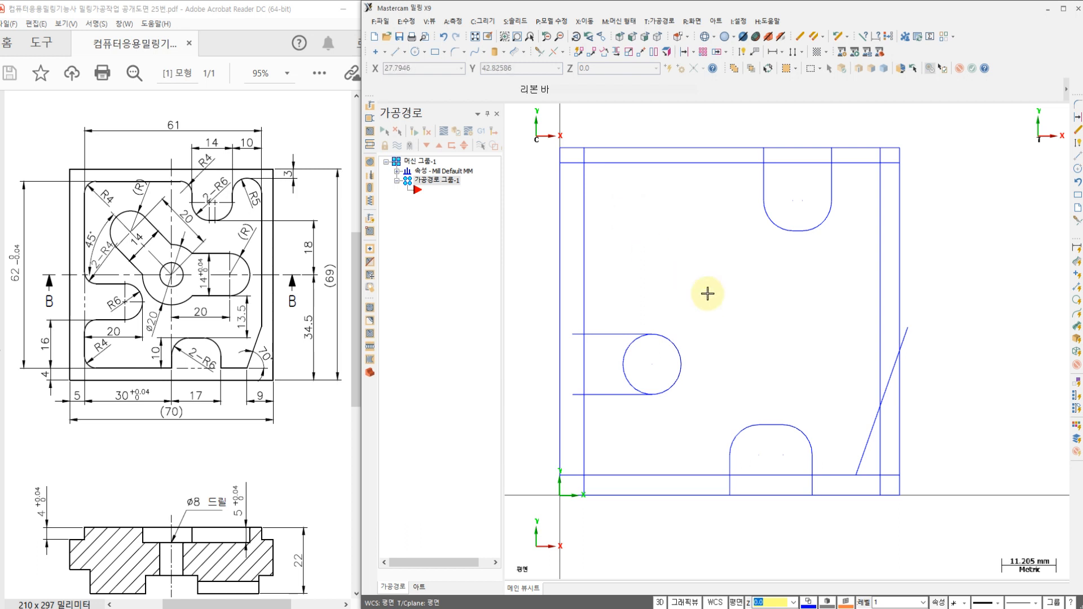
{"action": "scroll", "coordinate": [730, 286], "scroll_direction": "up", "scroll_amount": 3}
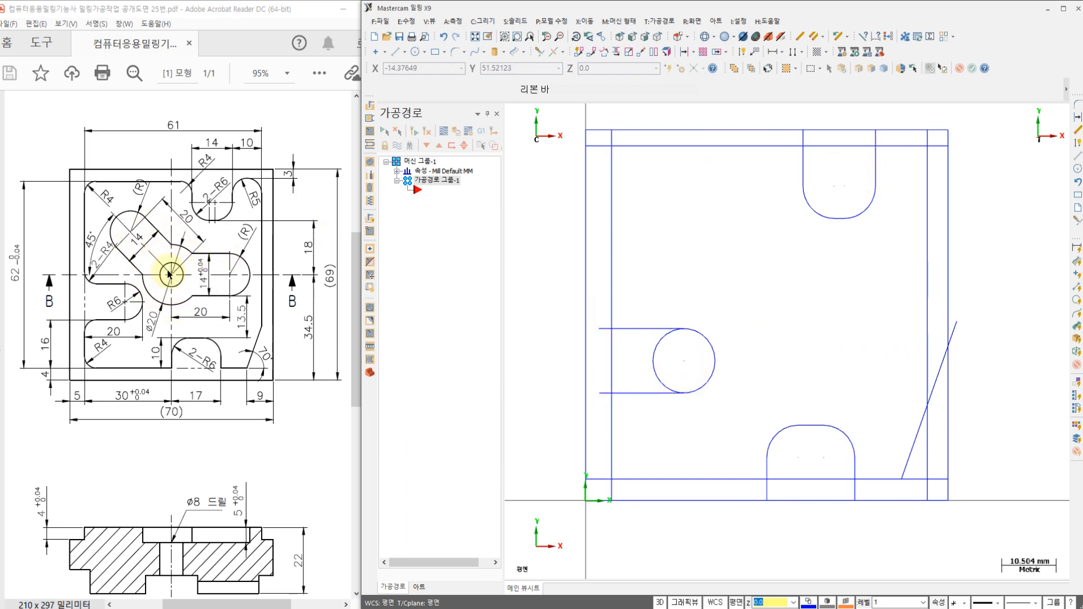
{"action": "left_click", "coordinate": [669, 500]}
{"action": "left_click", "coordinate": [586, 428]}
{"action": "left_click", "coordinate": [948, 298]}
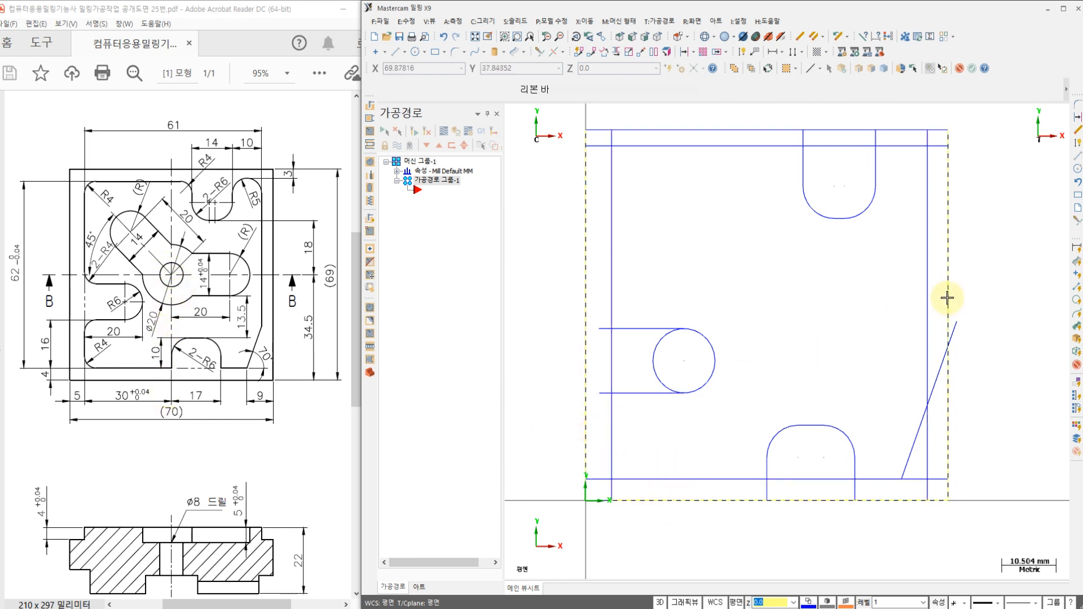
{"action": "left_click", "coordinate": [756, 132]}
{"action": "left_click", "coordinate": [656, 389]}
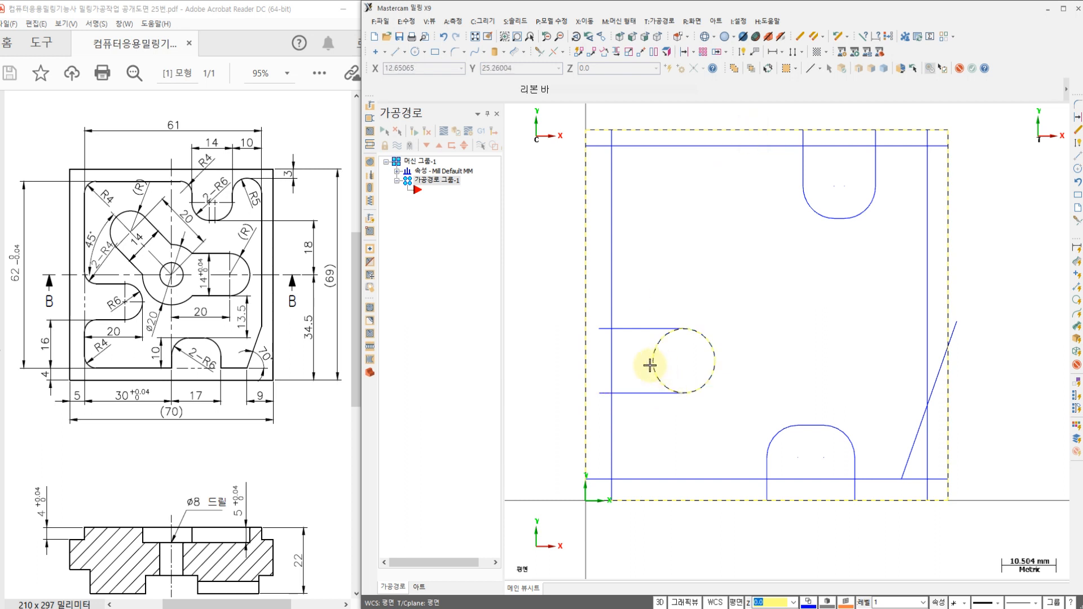
{"action": "left_click", "coordinate": [655, 375]}
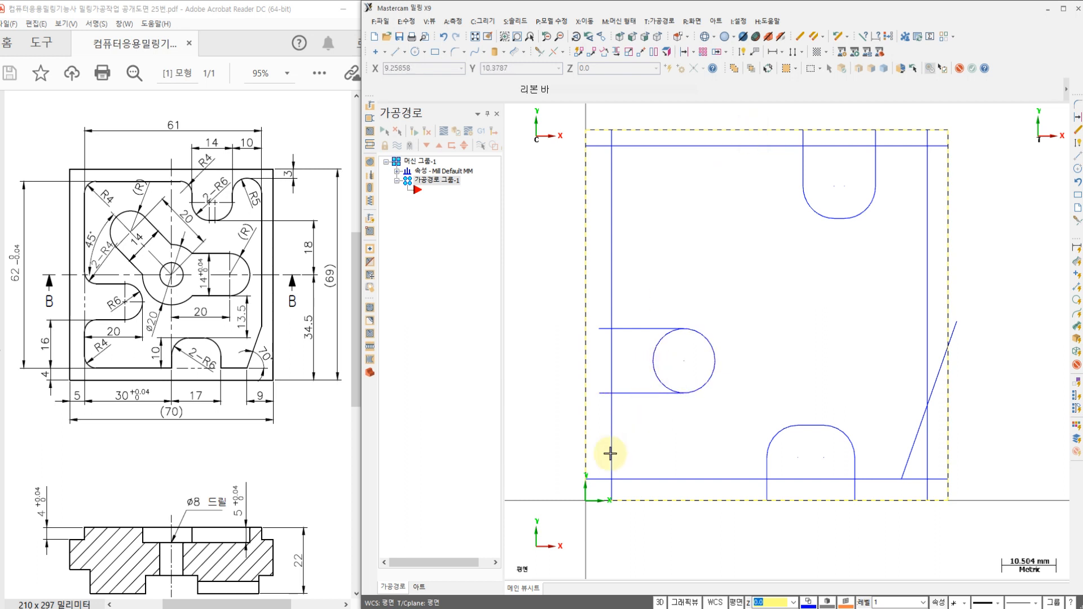
{"action": "left_click", "coordinate": [810, 147]}
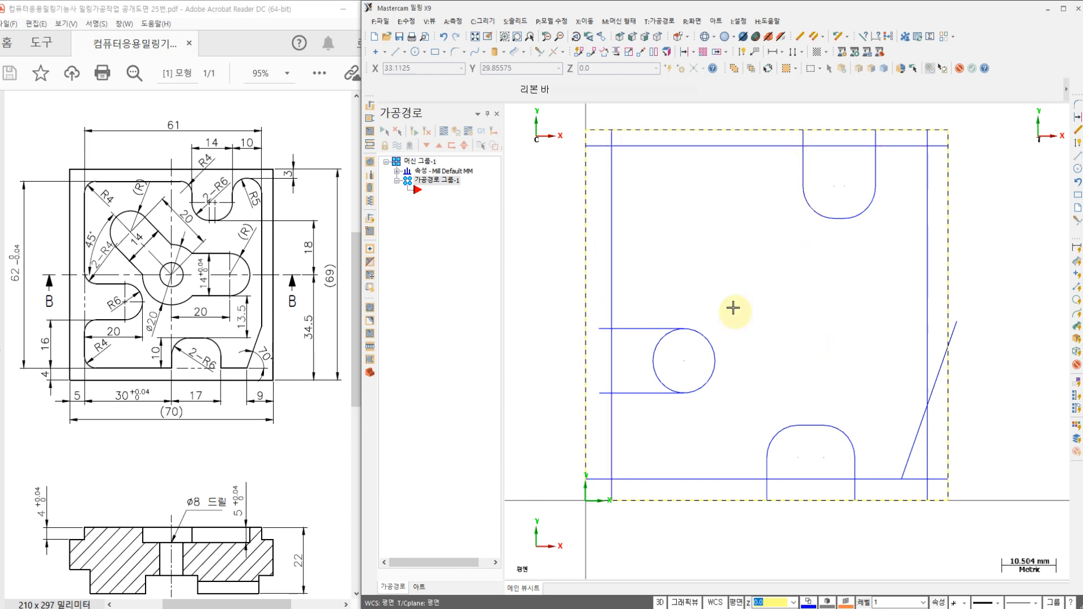
{"action": "left_click", "coordinate": [853, 323]}
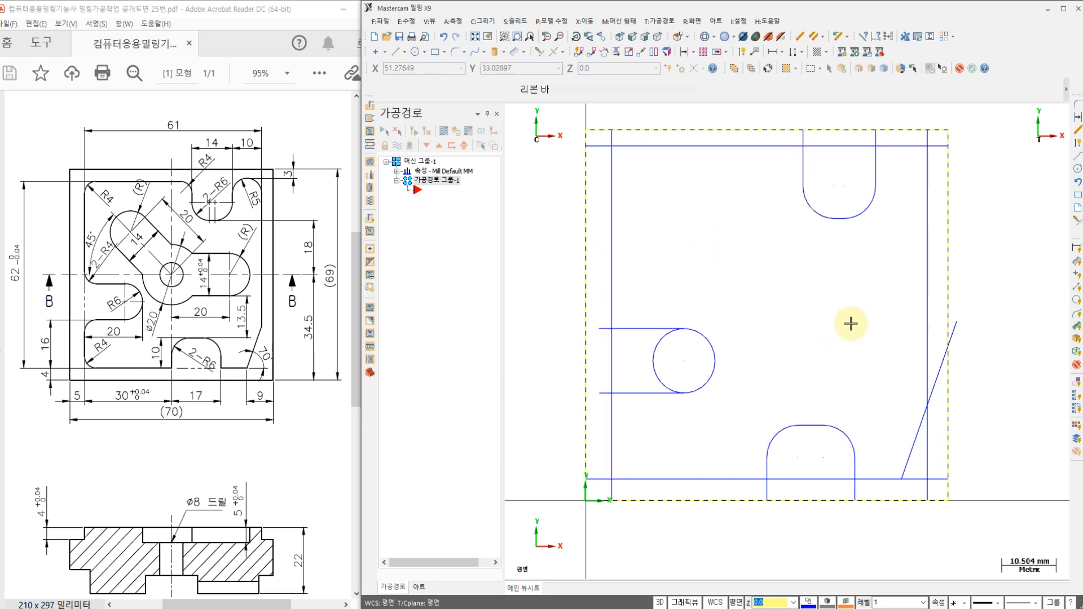
Fillet the lower-left corner of the inner contour with a 4 mm radius.
{"action": "scroll", "coordinate": [706, 354], "scroll_direction": "up", "scroll_amount": 3}
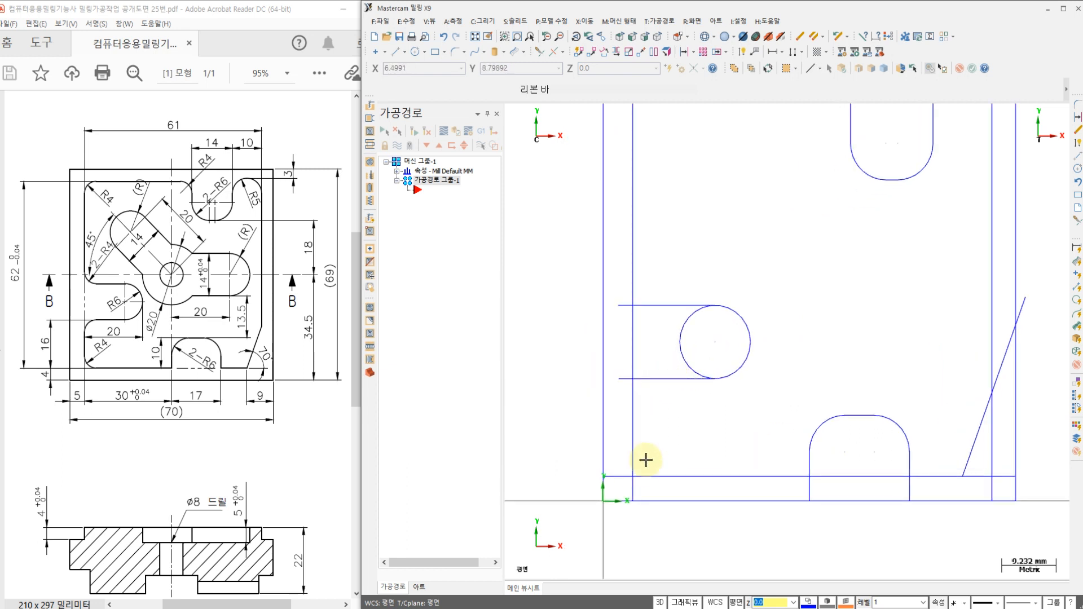
{"action": "scroll", "coordinate": [650, 428], "scroll_direction": "down", "scroll_amount": 1}
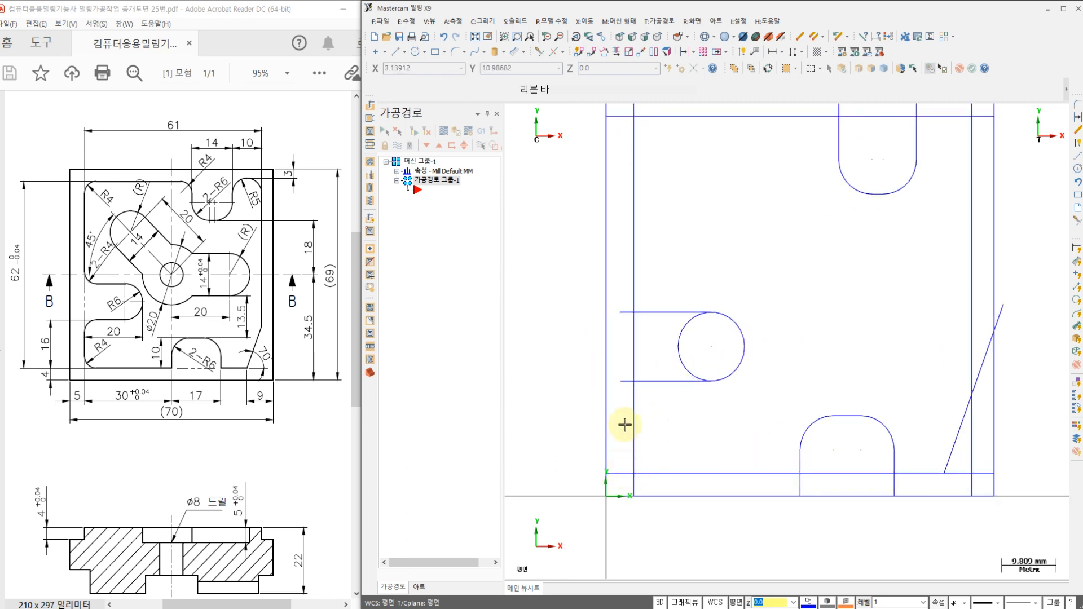
{"action": "middle_click_drag", "start_coordinate": [647, 257], "coordinate": [629, 281]}
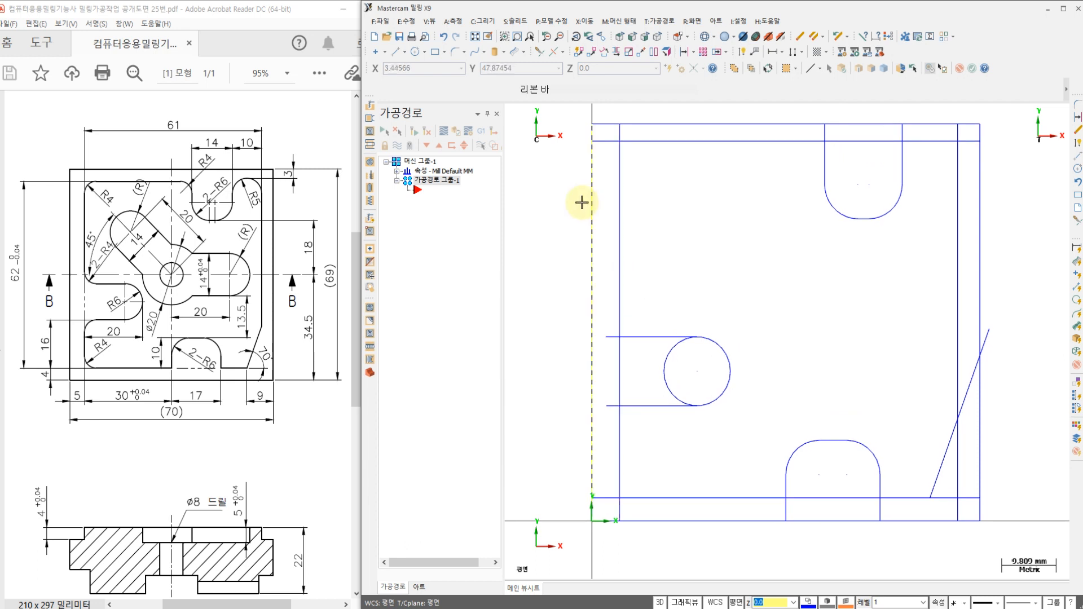
{"action": "middle_click_drag", "start_coordinate": [581, 201], "coordinate": [570, 150]}
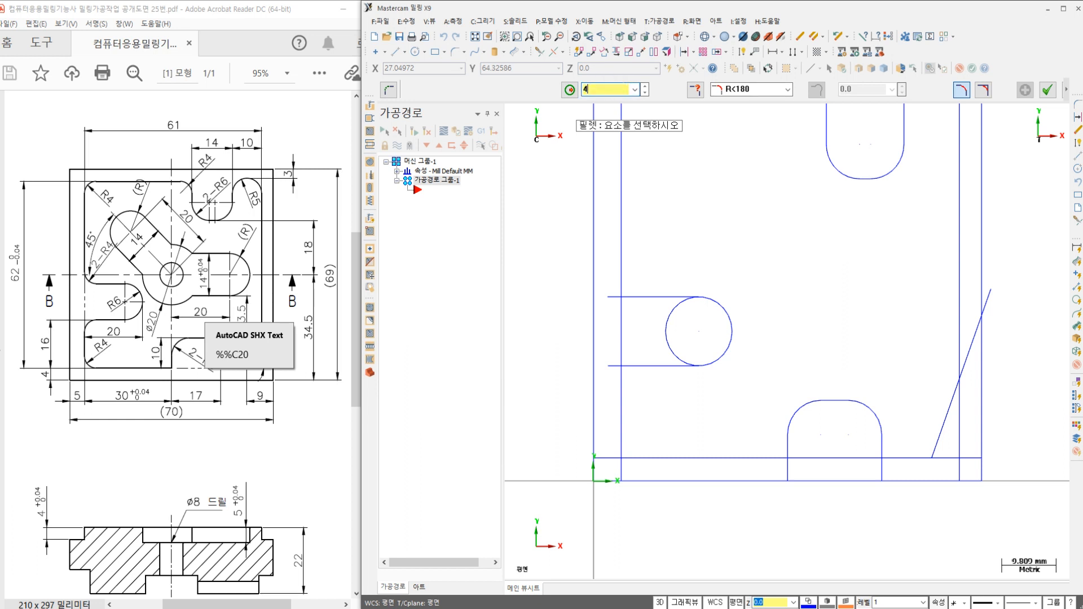
{"action": "left_click", "coordinate": [640, 454]}
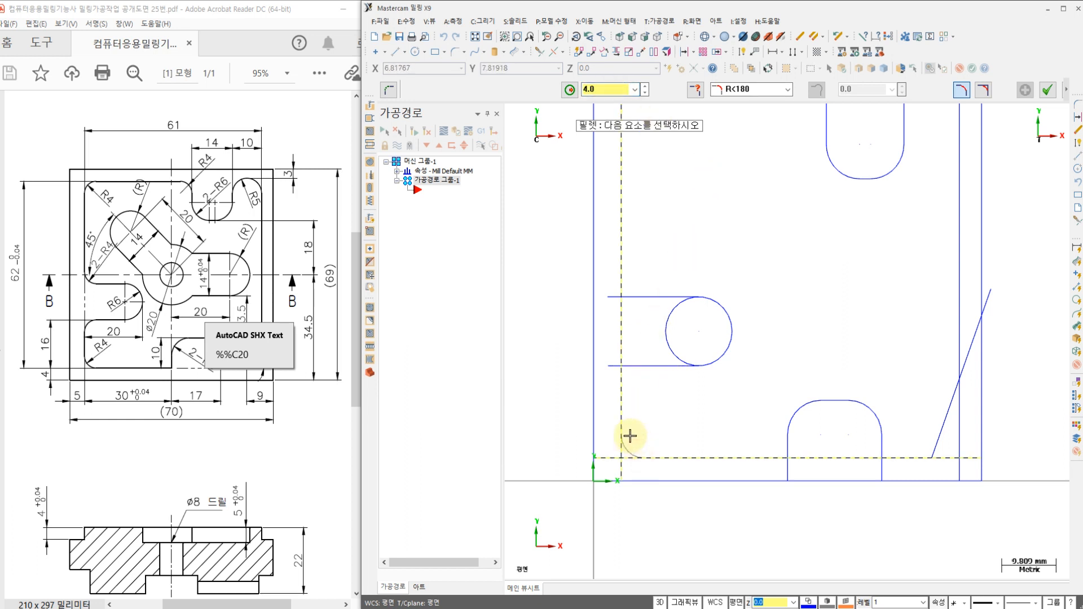
{"action": "left_click", "coordinate": [628, 435]}
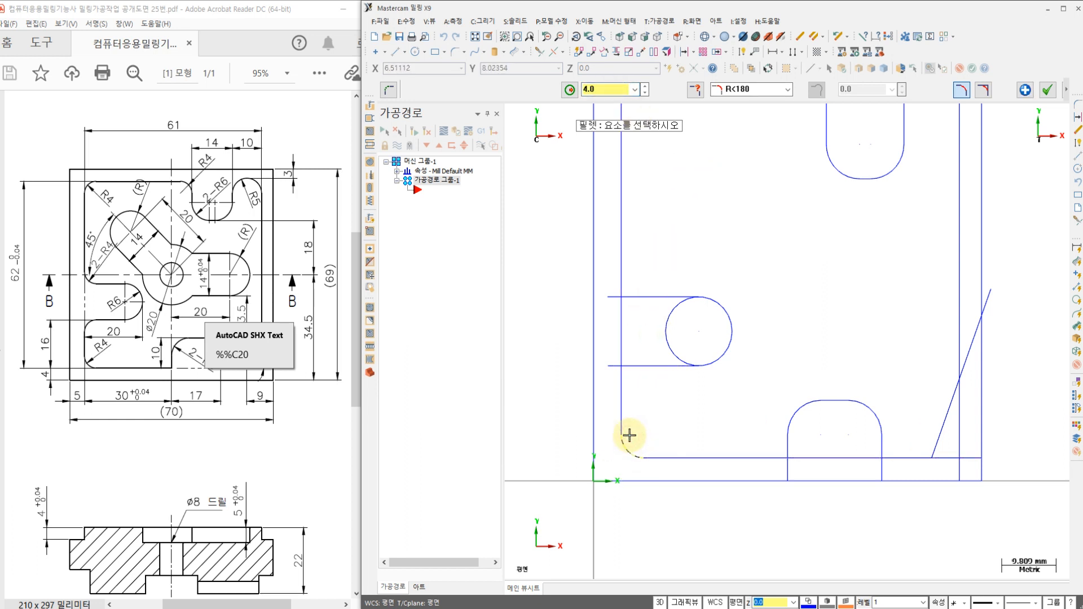
{"action": "left_click", "coordinate": [1049, 94]}
Use Divide to remove the left inner line's segment across the left slot's opening and the left half of the slot's circle.
{"action": "scroll", "coordinate": [643, 358], "scroll_direction": "up", "scroll_amount": 3}
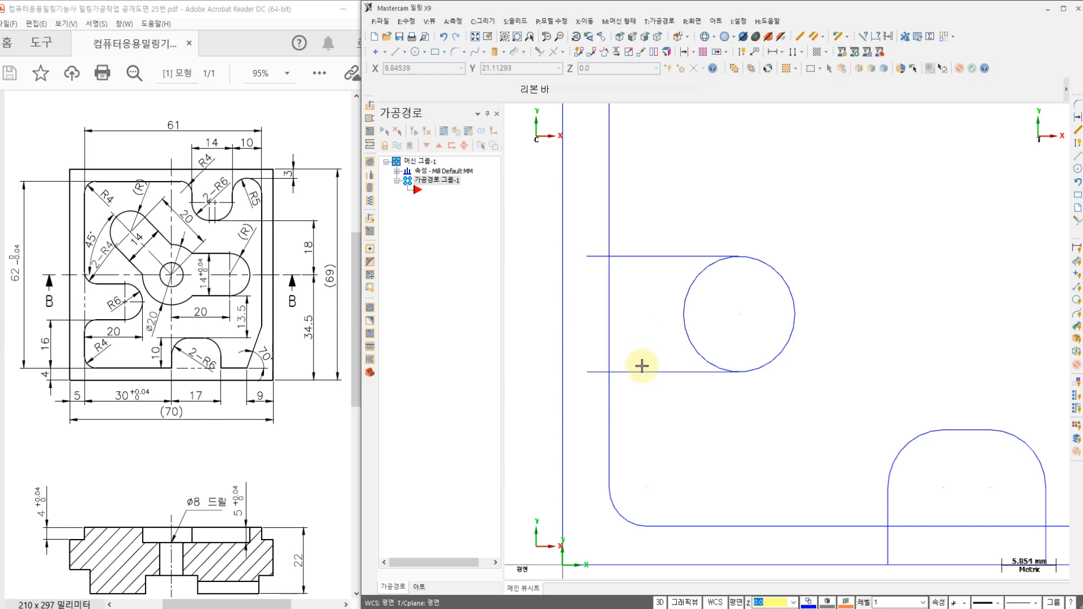
{"action": "left_click", "coordinate": [609, 387]}
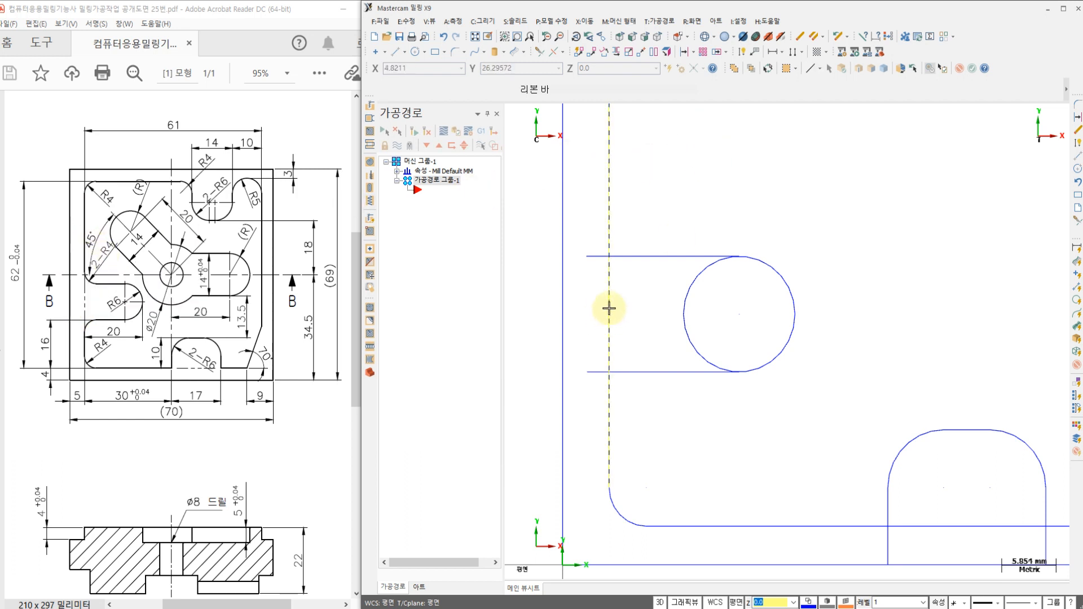
{"action": "left_click", "coordinate": [540, 52]}
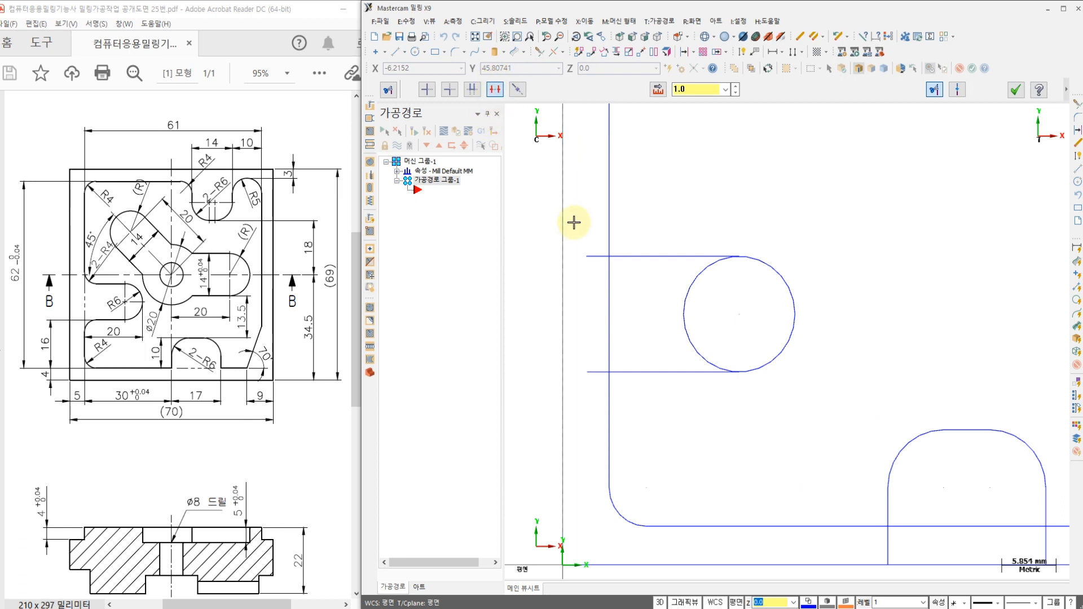
{"action": "left_click", "coordinate": [610, 306]}
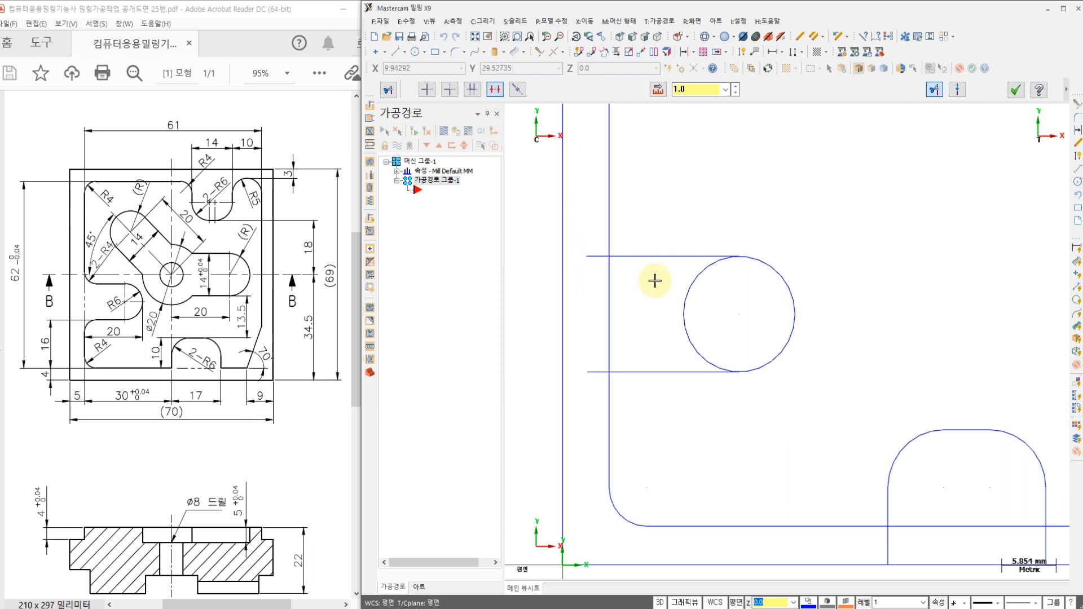
{"action": "left_click", "coordinate": [616, 292]}
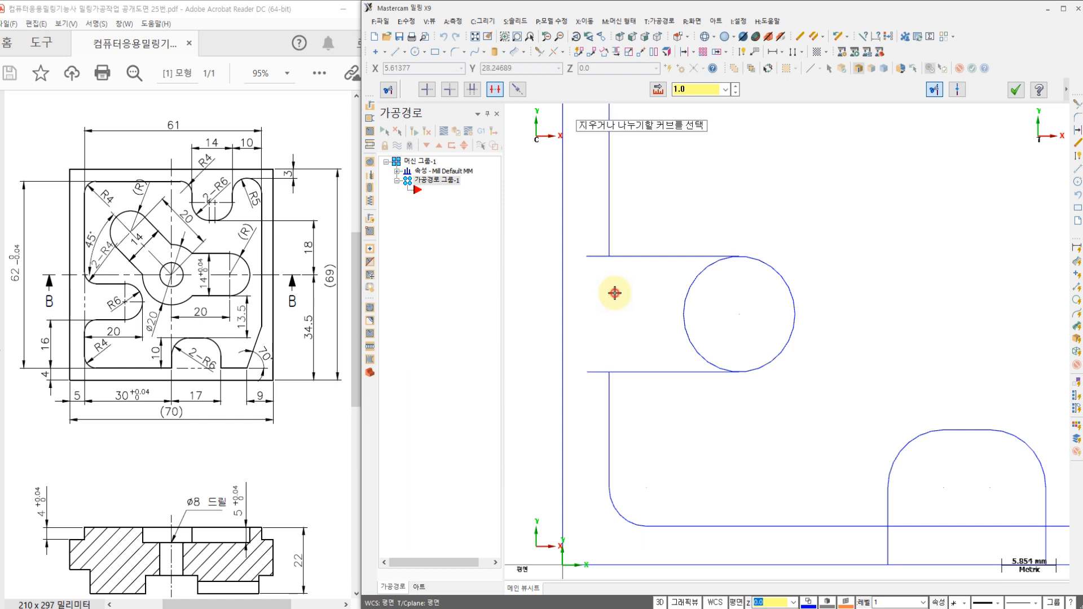
{"action": "left_click", "coordinate": [683, 308]}
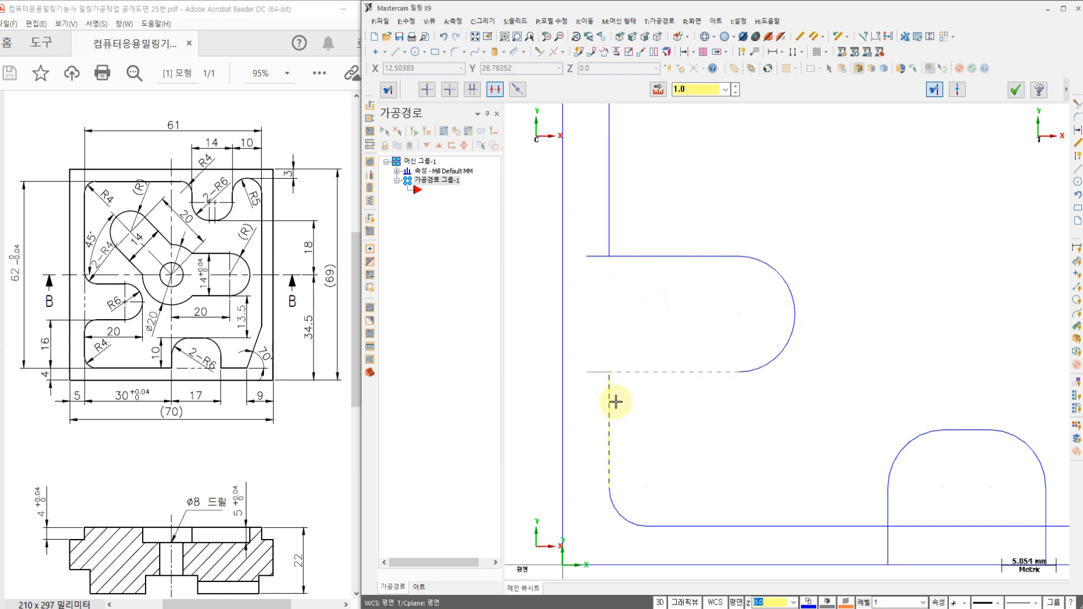
{"action": "left_click", "coordinate": [1016, 90]}
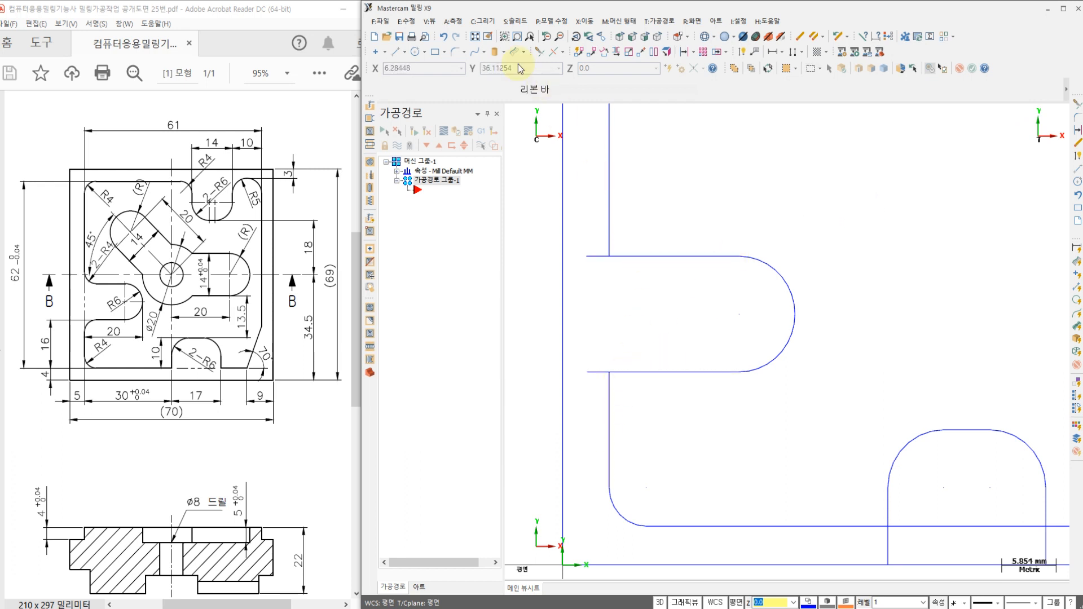
Fillet both corners where the left slot meets the left inner line with a 4 mm radius.
{"action": "left_click", "coordinate": [456, 51]}
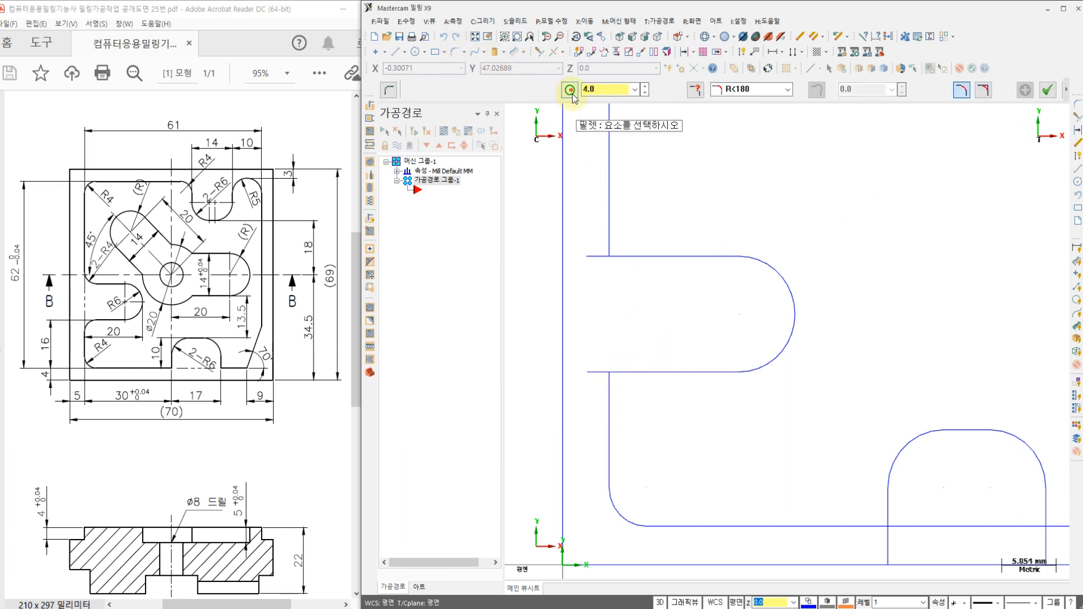
{"action": "left_click", "coordinate": [618, 371]}
{"action": "left_click", "coordinate": [609, 386]}
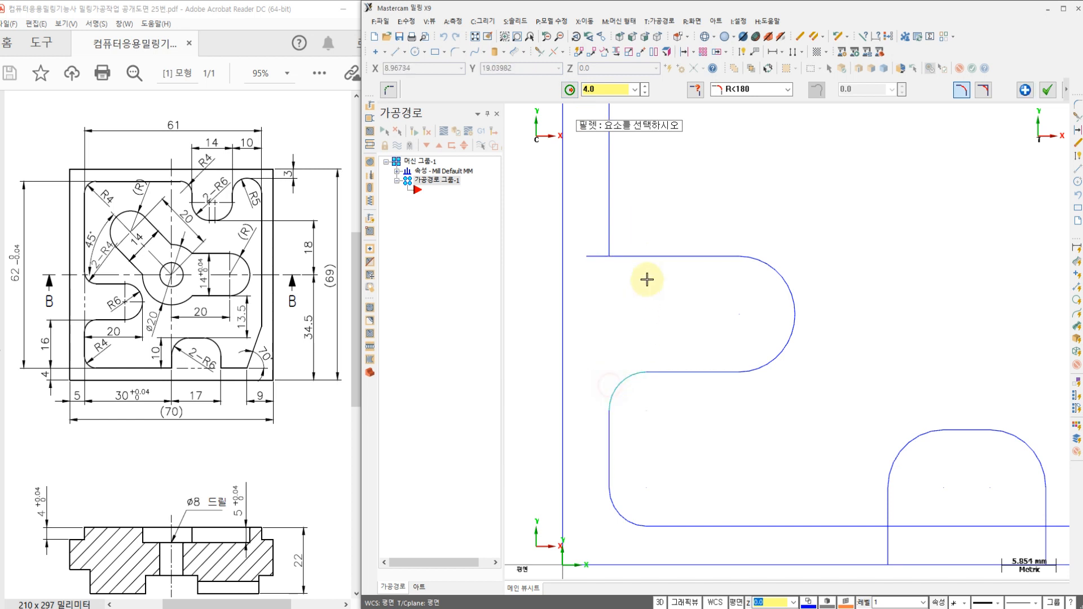
{"action": "left_click", "coordinate": [636, 255]}
{"action": "left_click", "coordinate": [611, 234]}
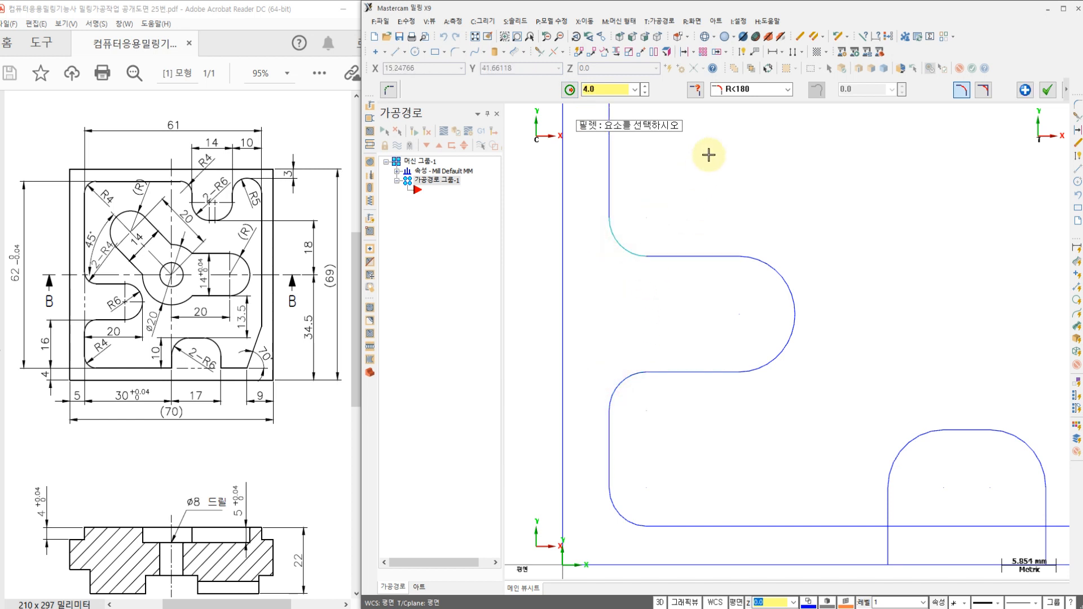
{"action": "left_click", "coordinate": [1023, 92]}
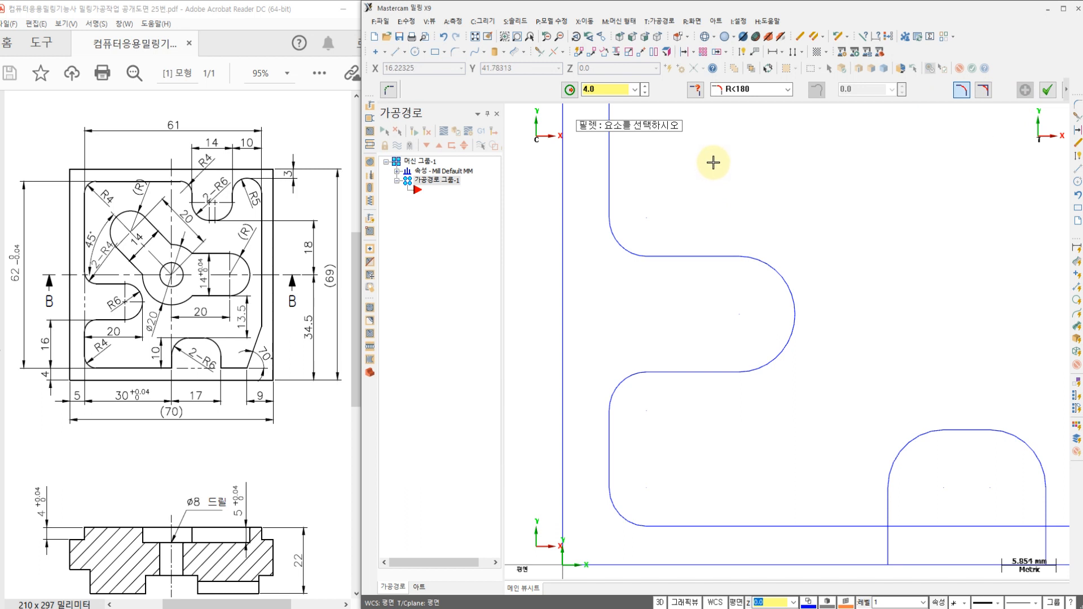
Fillet the upper-left corner of the inner contour with a 4 mm radius.
{"action": "middle_click_drag", "start_coordinate": [713, 162], "coordinate": [694, 433]}
{"action": "middle_click_drag", "start_coordinate": [632, 223], "coordinate": [642, 296]}
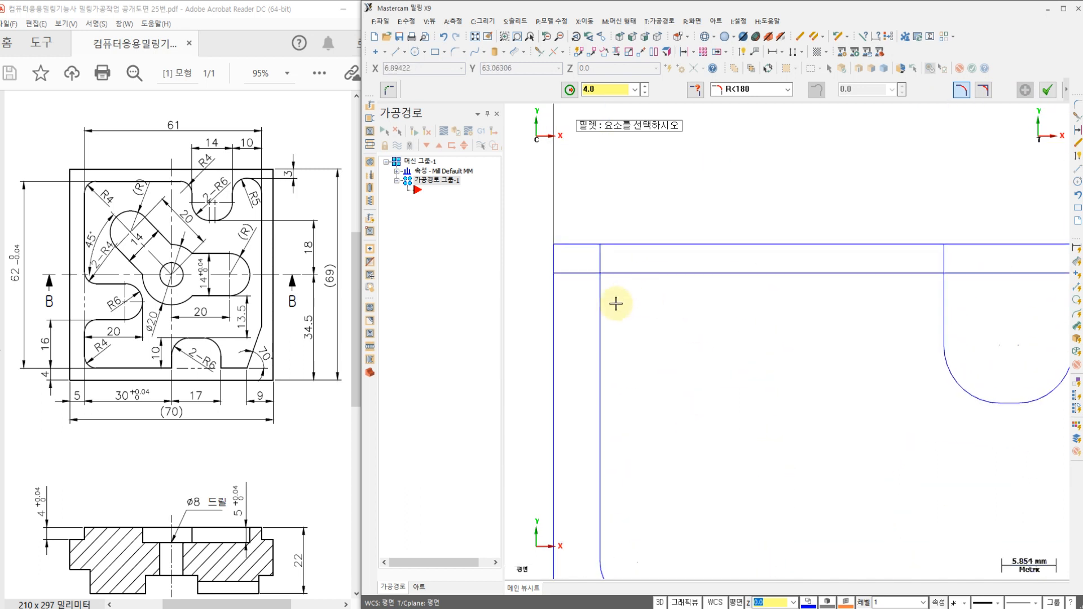
{"action": "left_click", "coordinate": [603, 315]}
{"action": "left_click", "coordinate": [643, 278]}
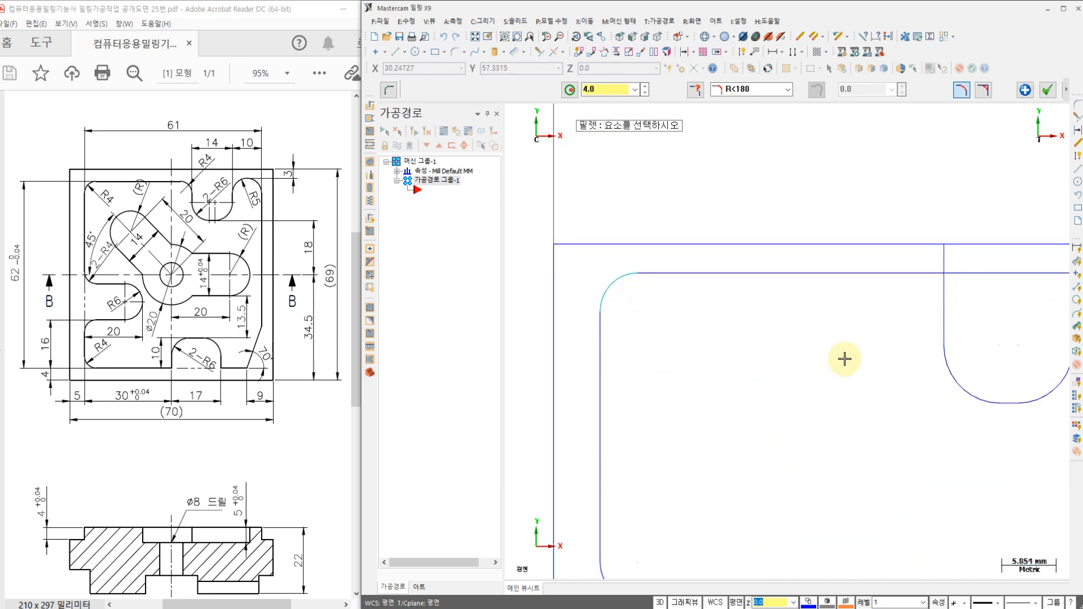
{"action": "middle_click_drag", "start_coordinate": [813, 344], "coordinate": [645, 288]}
{"action": "left_click", "coordinate": [1053, 96]}
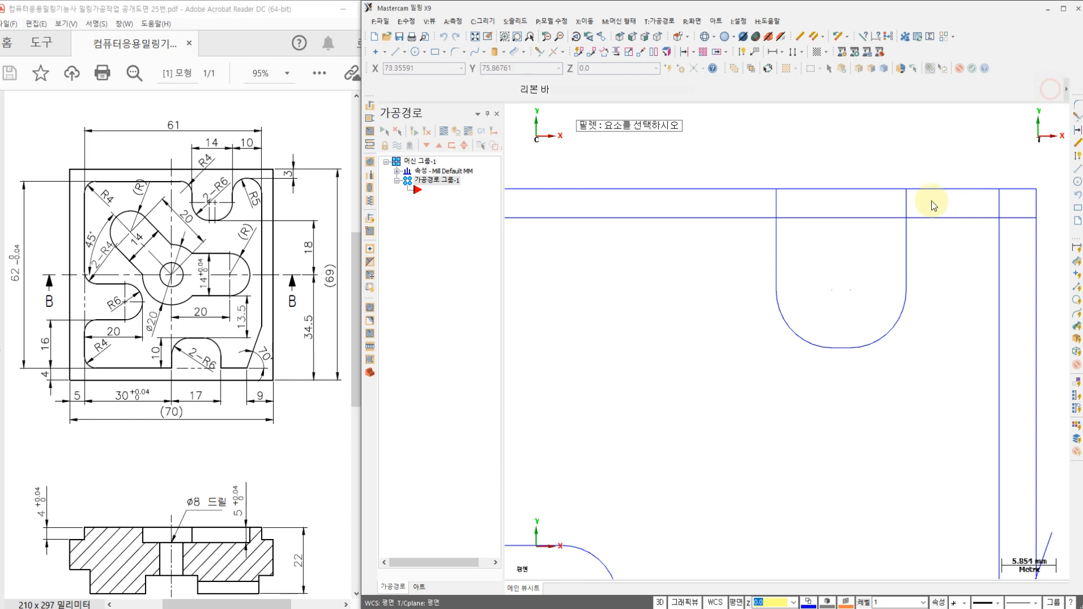
Use Divide to remove the upper inner line's segment across the upper slot's opening.
{"action": "middle_click_drag", "start_coordinate": [891, 270], "coordinate": [790, 263]}
{"action": "scroll", "coordinate": [804, 258], "scroll_direction": "up", "scroll_amount": 1}
{"action": "middle_click_drag", "start_coordinate": [798, 222], "coordinate": [779, 249]}
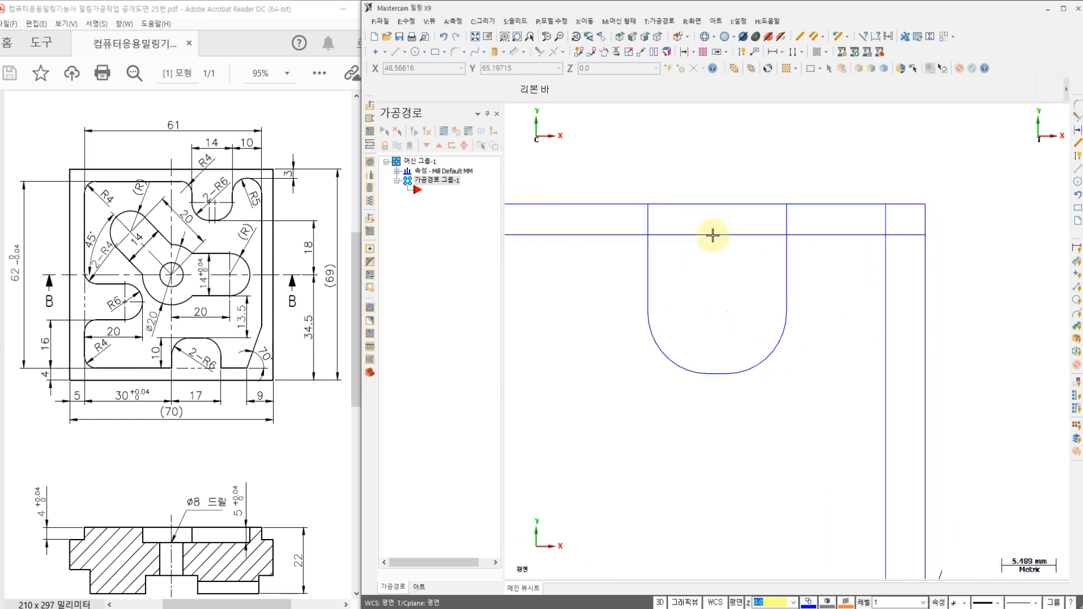
{"action": "left_click", "coordinate": [539, 52]}
{"action": "left_click", "coordinate": [760, 241]}
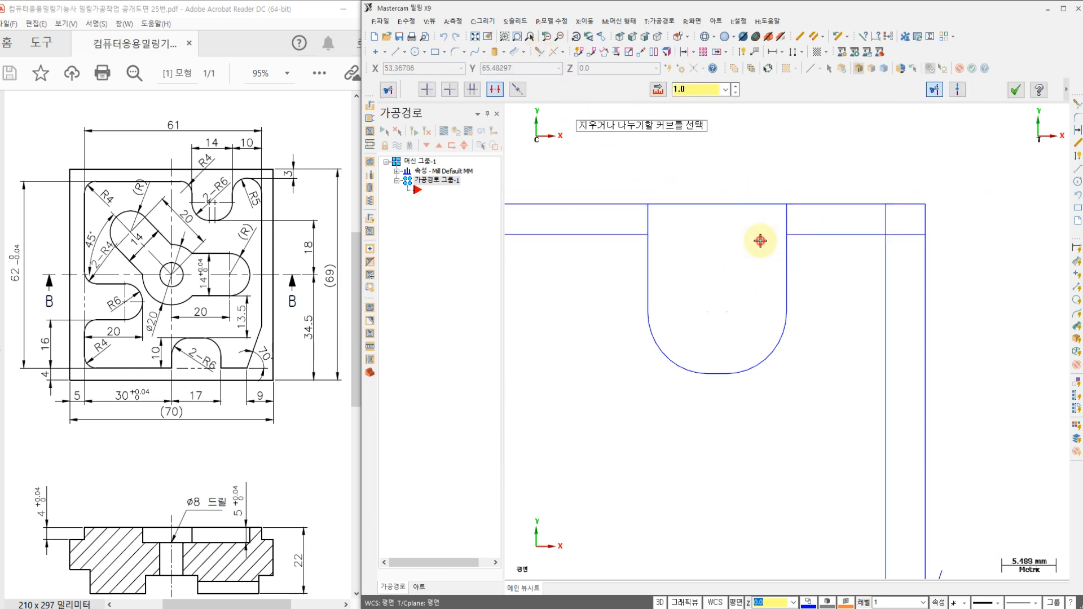
{"action": "left_click", "coordinate": [1014, 91]}
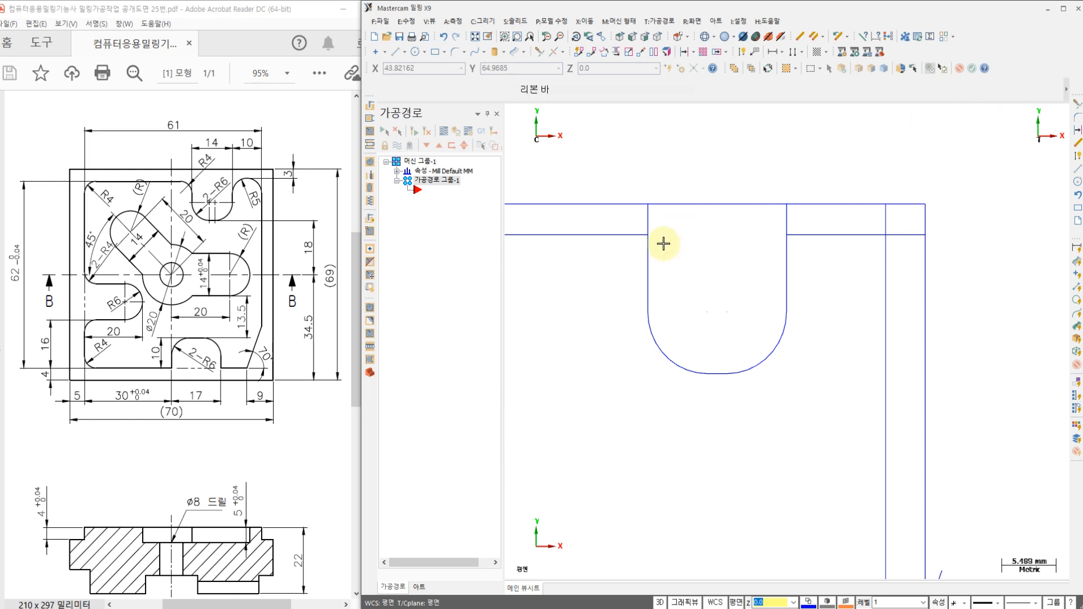
Fillet the corner between the upper inner line and the upper slot's left side with a 4 mm radius.
{"action": "left_click", "coordinate": [608, 126]}
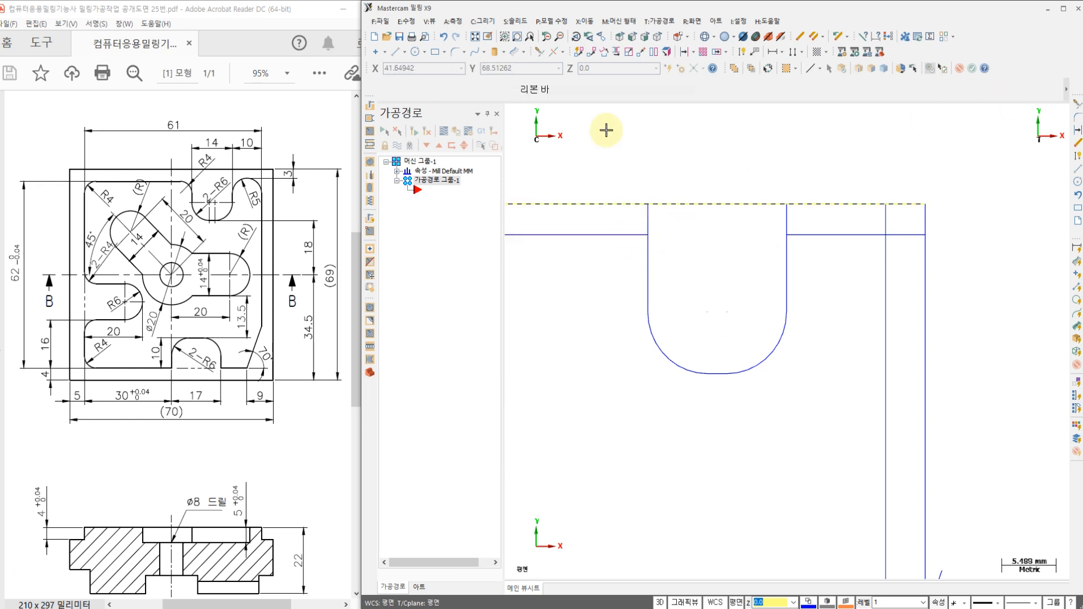
{"action": "left_click", "coordinate": [539, 52]}
{"action": "left_click", "coordinate": [454, 53]}
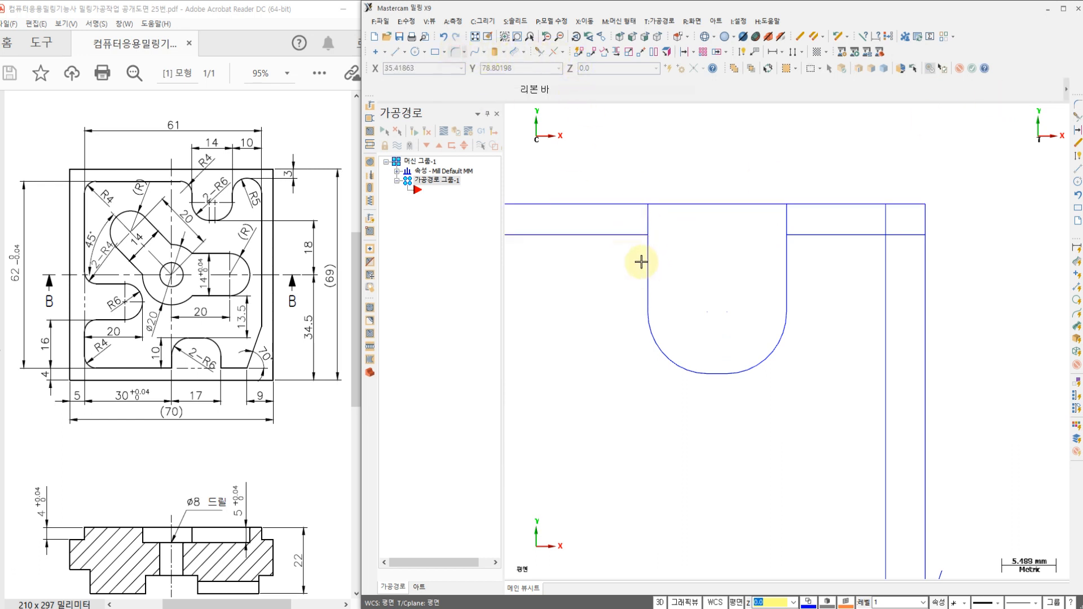
{"action": "left_click", "coordinate": [625, 235]}
{"action": "left_click", "coordinate": [641, 255]}
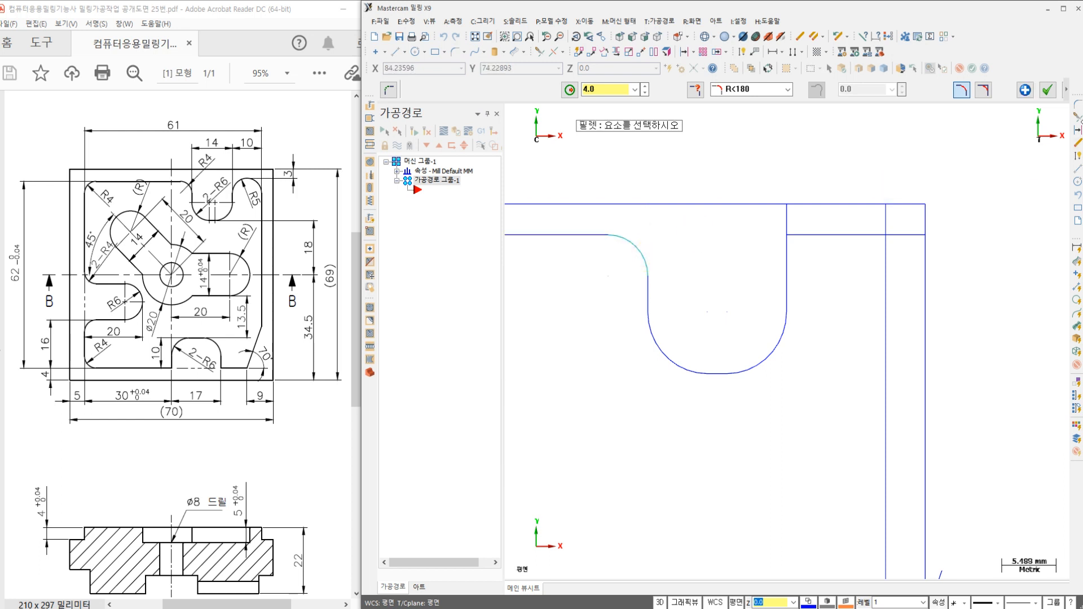
{"action": "left_click", "coordinate": [1048, 90]}
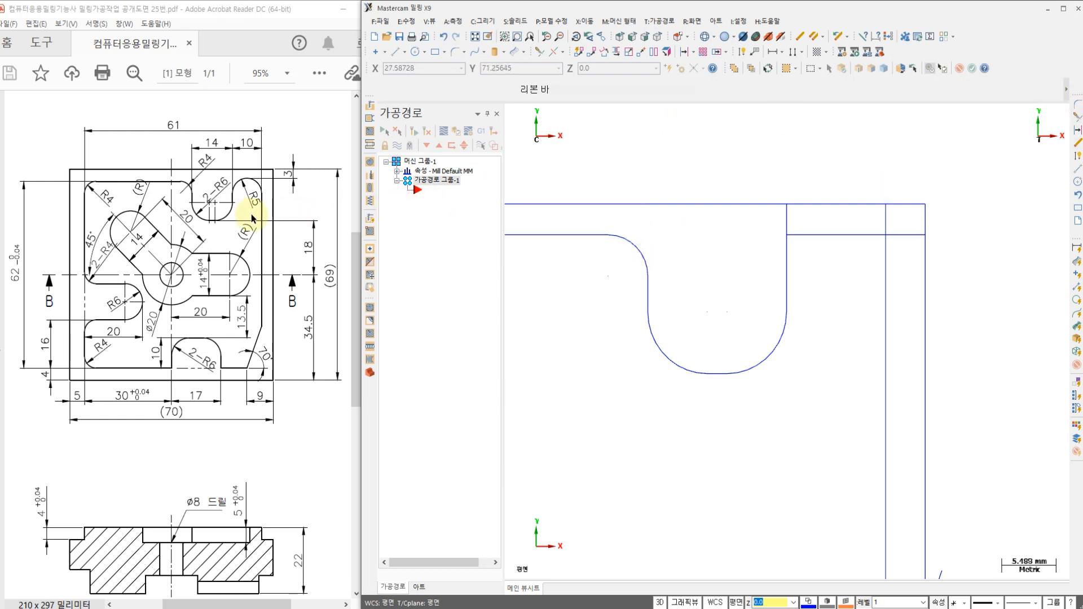
Fillet the upper slot's right corner and the inner contour's upper-right corner with a 5 mm radius.
{"action": "left_click", "coordinate": [455, 52]}
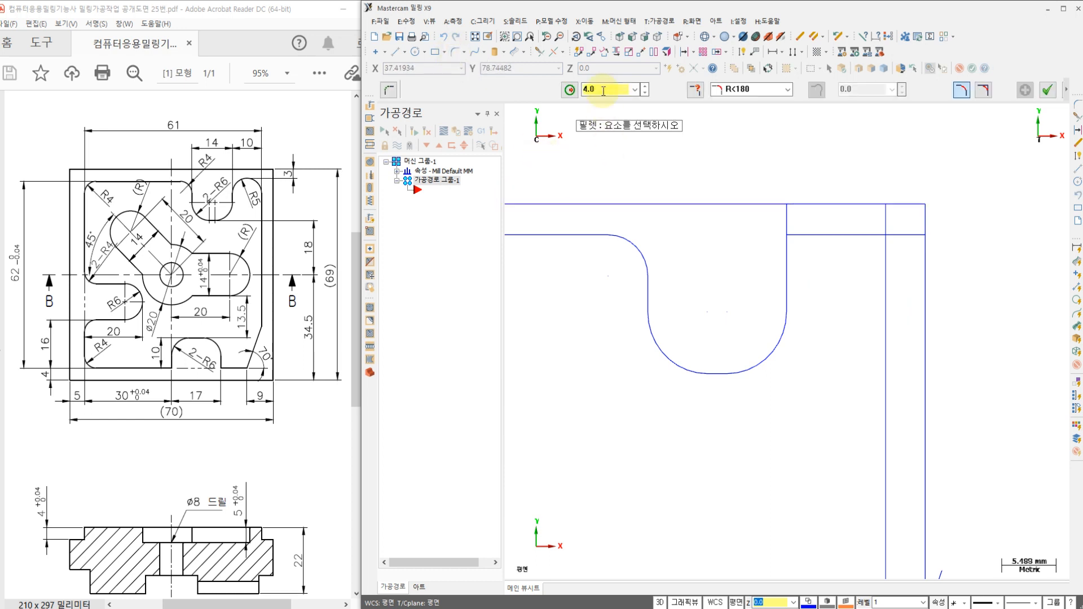
{"action": "type", "text": "5"}
{"action": "left_click", "coordinate": [786, 263]}
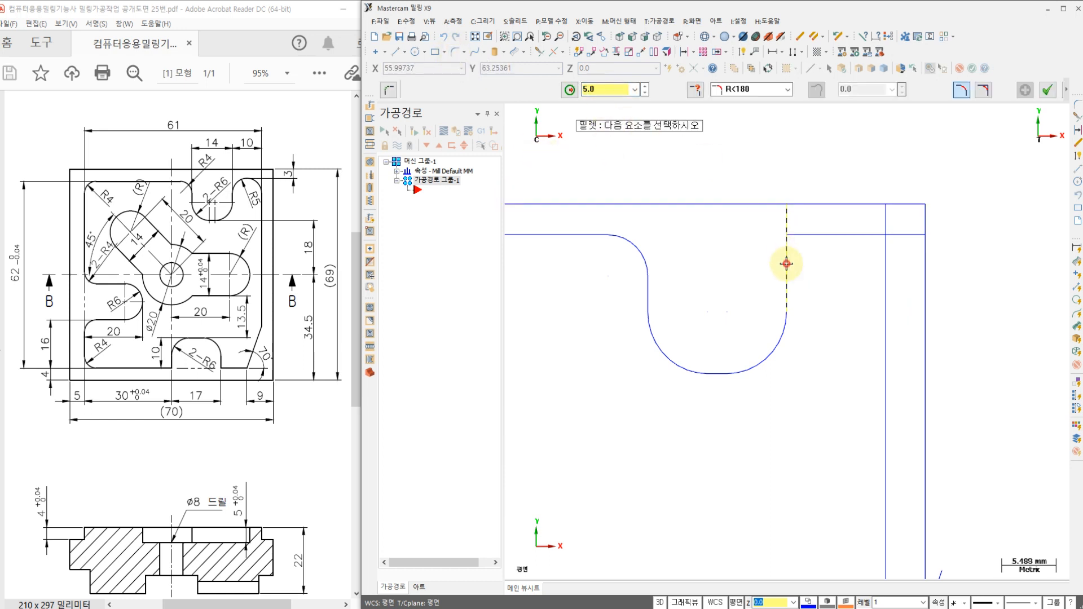
{"action": "left_click", "coordinate": [804, 235]}
{"action": "left_click", "coordinate": [858, 235]}
{"action": "left_click", "coordinate": [885, 268]}
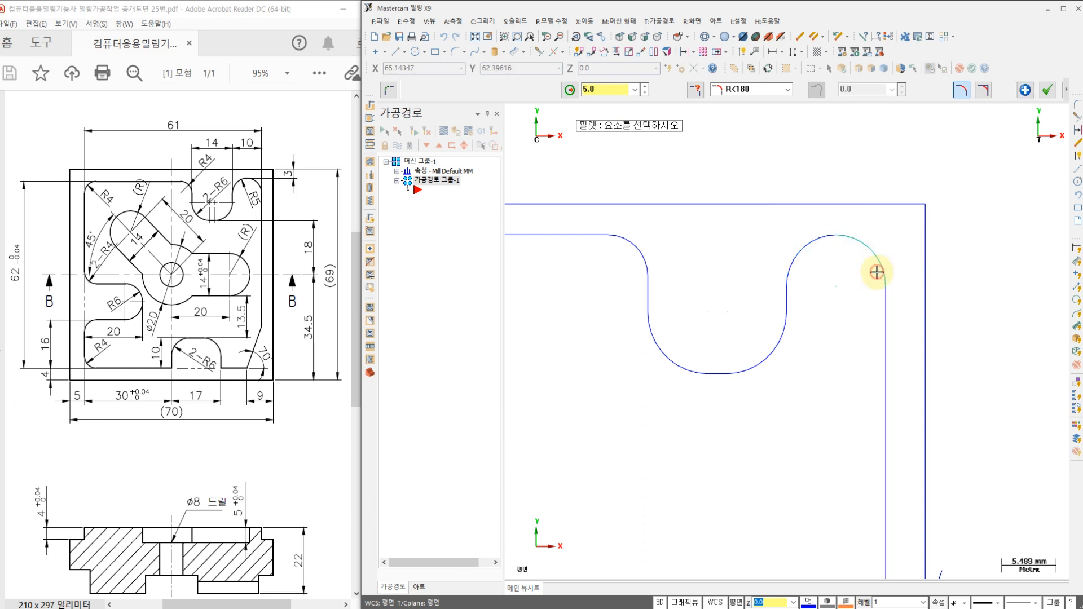
{"action": "left_click", "coordinate": [1047, 89]}
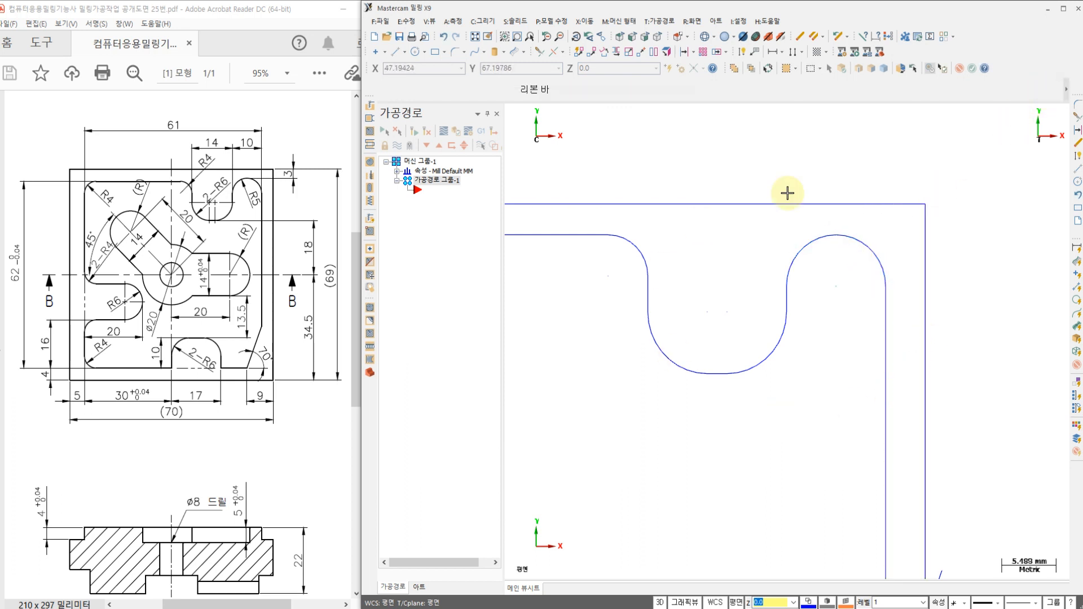
Use Divide to trim the angled line at the right inner line and remove the inner lines' leftover ends beyond the lower-right bevel.
{"action": "mouse_move", "coordinate": [808, 397]}
{"action": "middle_mouse_down"}
{"action": "mouse_move", "coordinate": [791, 198]}
{"action": "mouse_move", "coordinate": [783, 256]}
{"action": "mouse_move", "coordinate": [790, 227]}
{"action": "middle_mouse_up"}
{"action": "scroll", "coordinate": [791, 198], "scroll_direction": "down", "scroll_amount": 1}
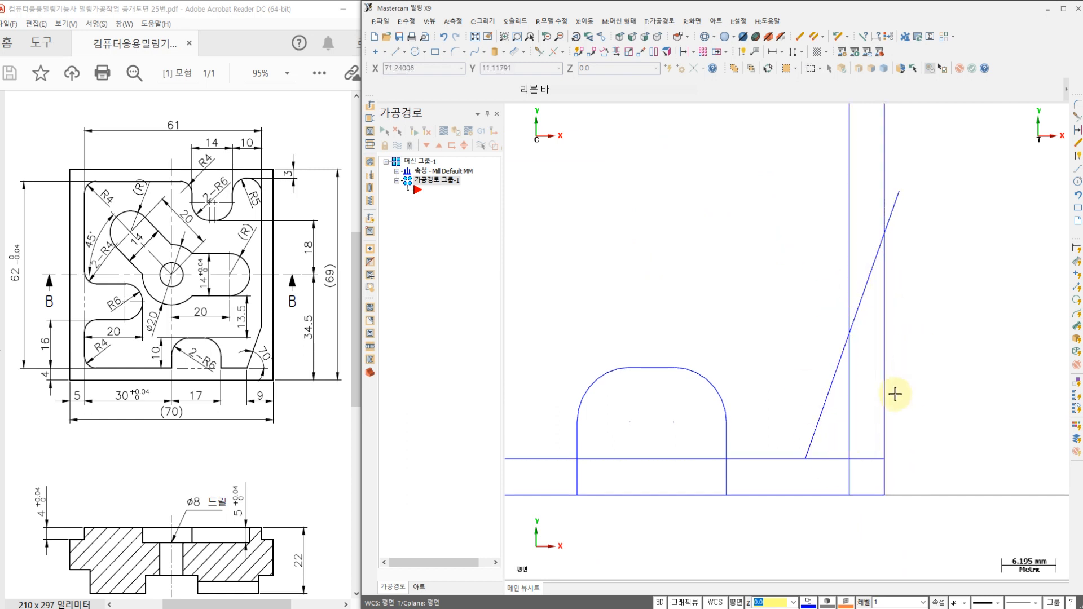
{"action": "left_click", "coordinate": [538, 53]}
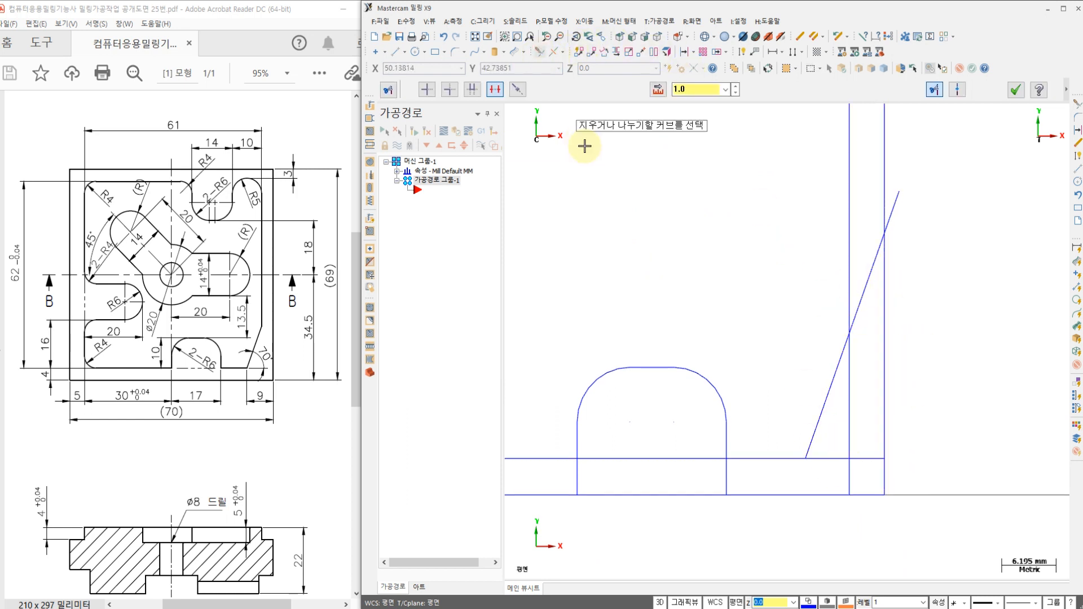
{"action": "left_click", "coordinate": [900, 209]}
{"action": "left_click", "coordinate": [866, 288]}
{"action": "left_click", "coordinate": [864, 458]}
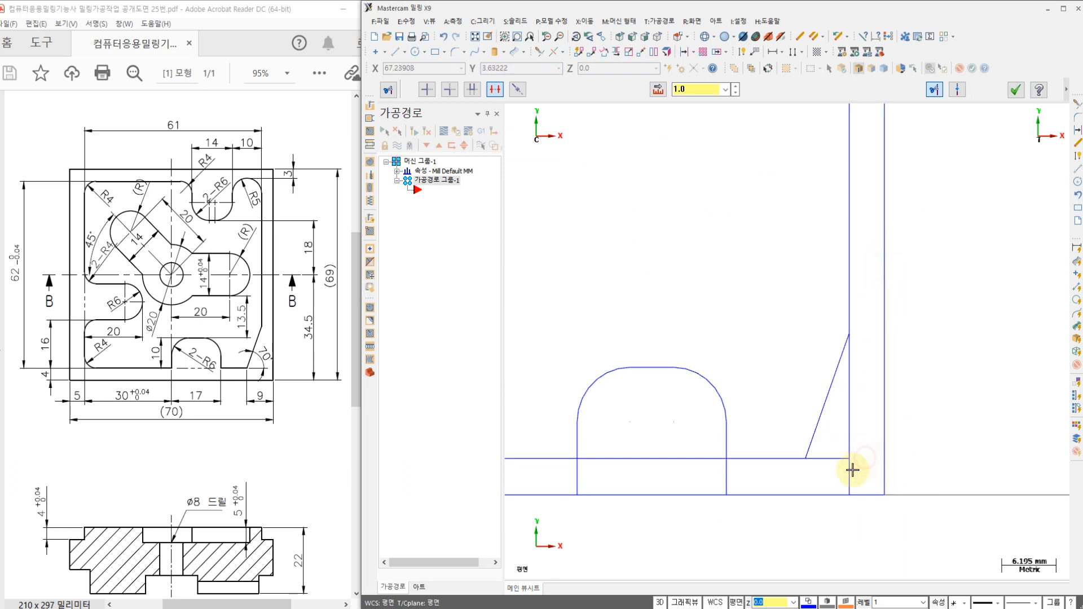
{"action": "left_click", "coordinate": [829, 457]}
{"action": "left_click", "coordinate": [848, 435]}
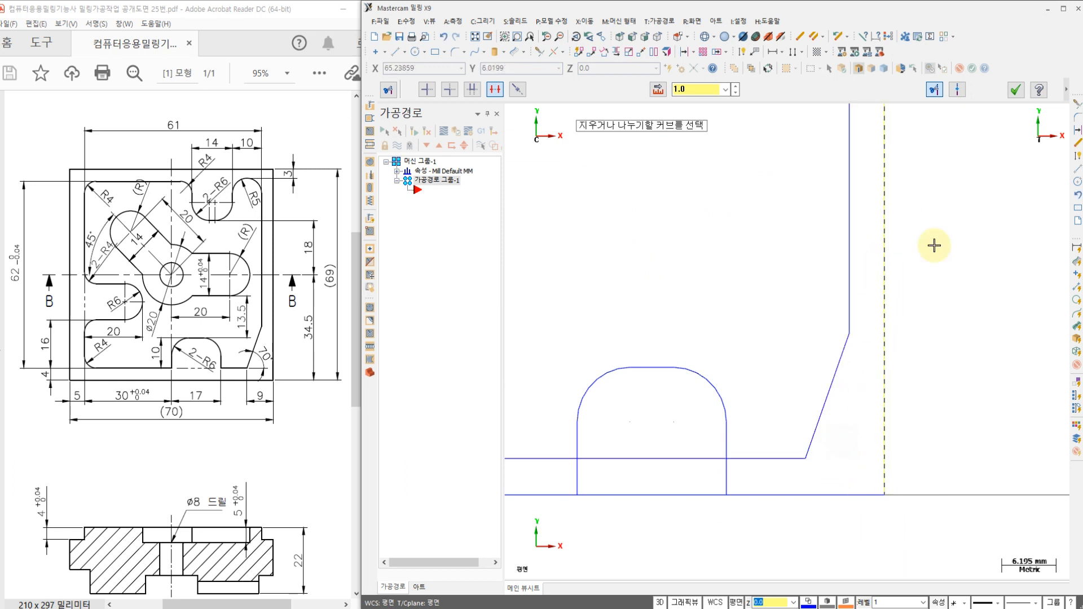
{"action": "left_click", "coordinate": [1018, 89]}
Use Divide to remove the lower inner line's segment across the lower slot's opening and the slot side ends below that line.
{"action": "middle_click_drag", "start_coordinate": [676, 346], "coordinate": [801, 272]}
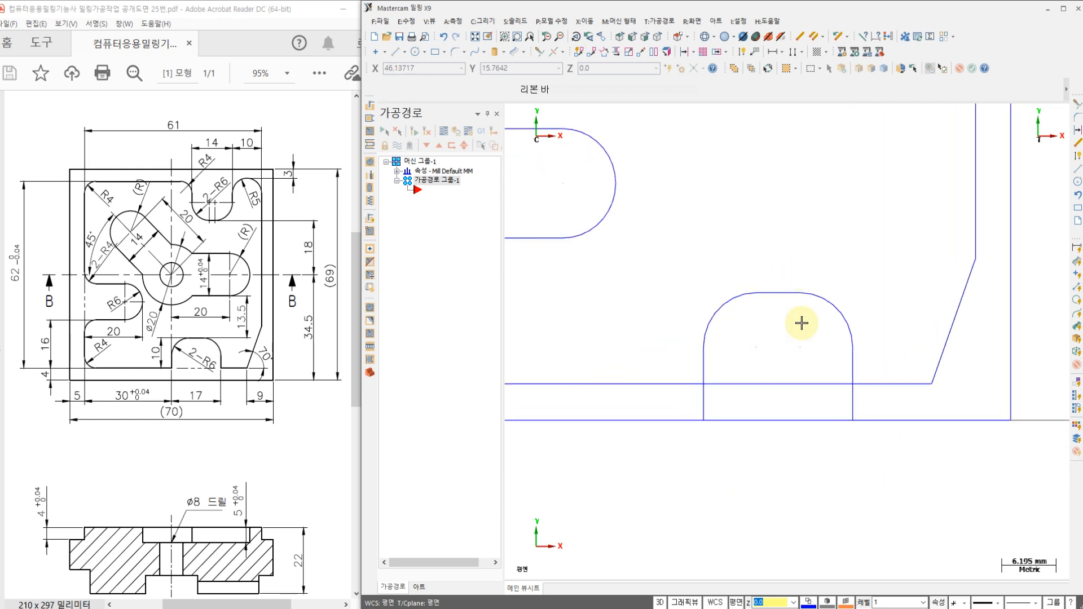
{"action": "scroll", "coordinate": [789, 382], "scroll_direction": "up", "scroll_amount": 1}
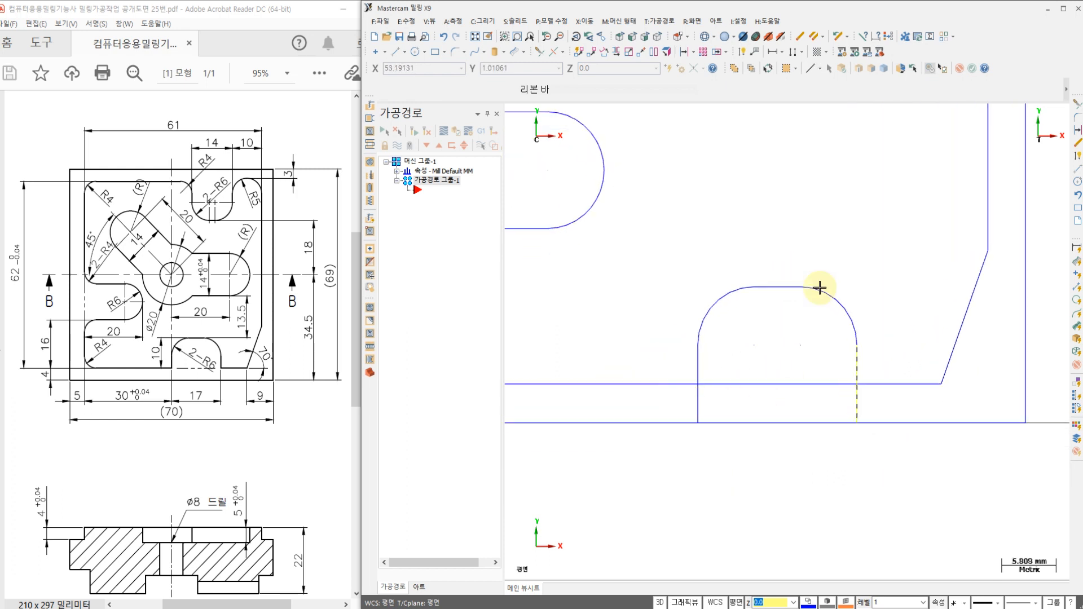
{"action": "left_click", "coordinate": [542, 54]}
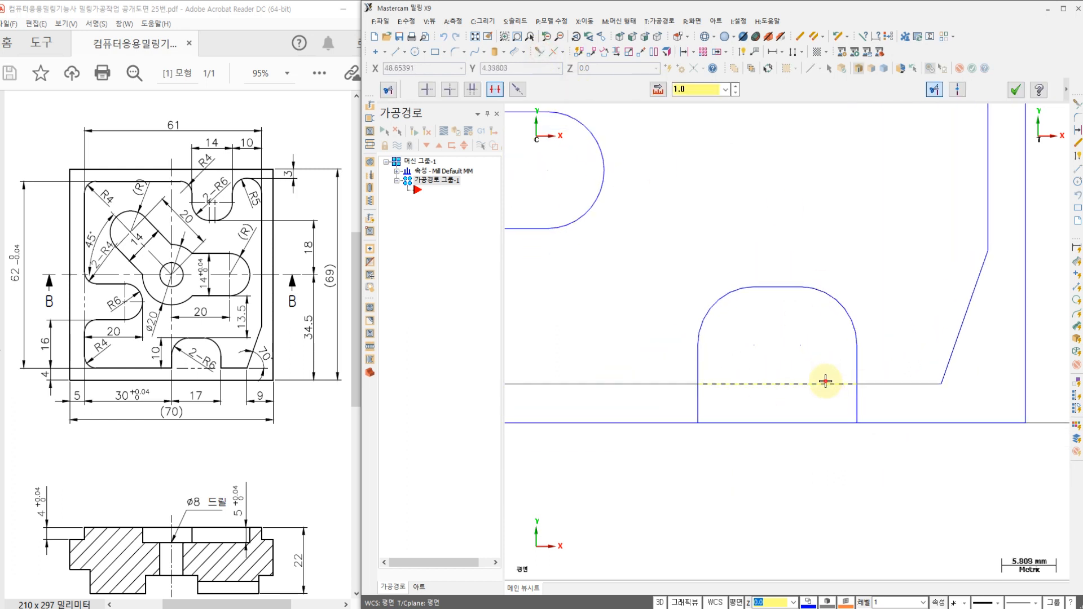
{"action": "left_click", "coordinate": [822, 384]}
{"action": "left_click", "coordinate": [700, 404]}
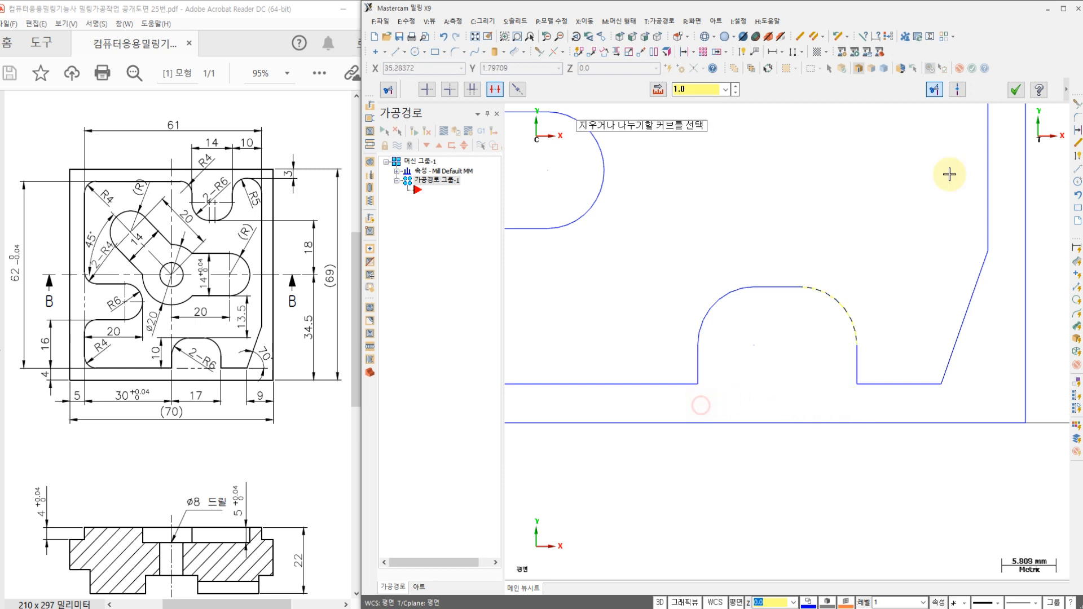
{"action": "left_click", "coordinate": [1015, 89]}
{"action": "scroll", "coordinate": [751, 289], "scroll_direction": "down", "scroll_amount": 3}
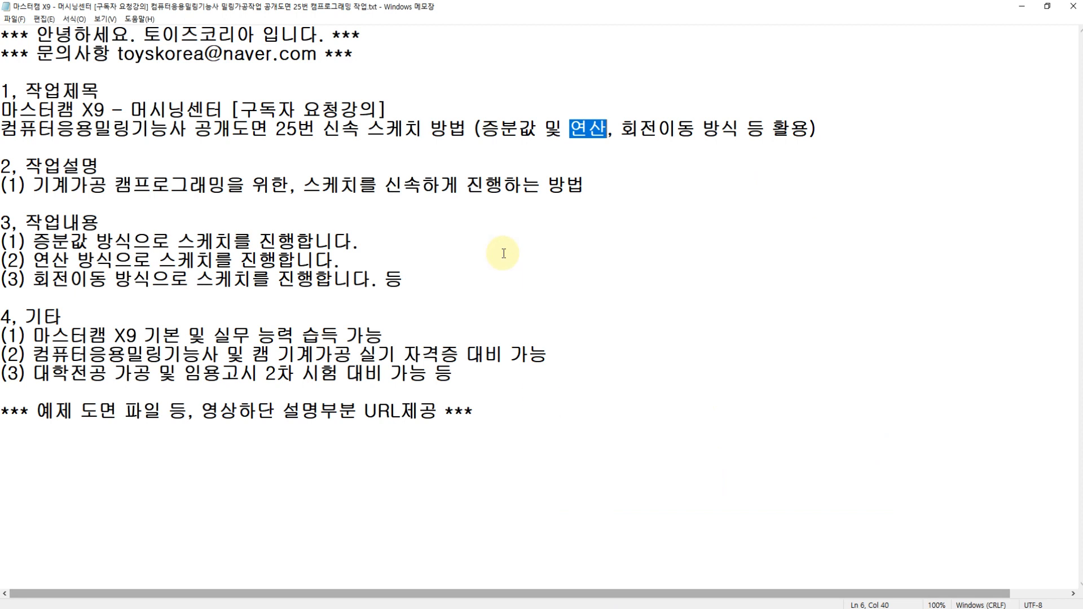
Switch to the Notepad lecture notes and point out the rotation-move wording (회전이동) in the title line.
{"action": "left_click_drag", "start_coordinate": [621, 128], "coordinate": [691, 128]}
{"action": "left_click_drag", "start_coordinate": [615, 129], "coordinate": [692, 130]}
{"action": "left_click_drag", "start_coordinate": [621, 130], "coordinate": [695, 129]}
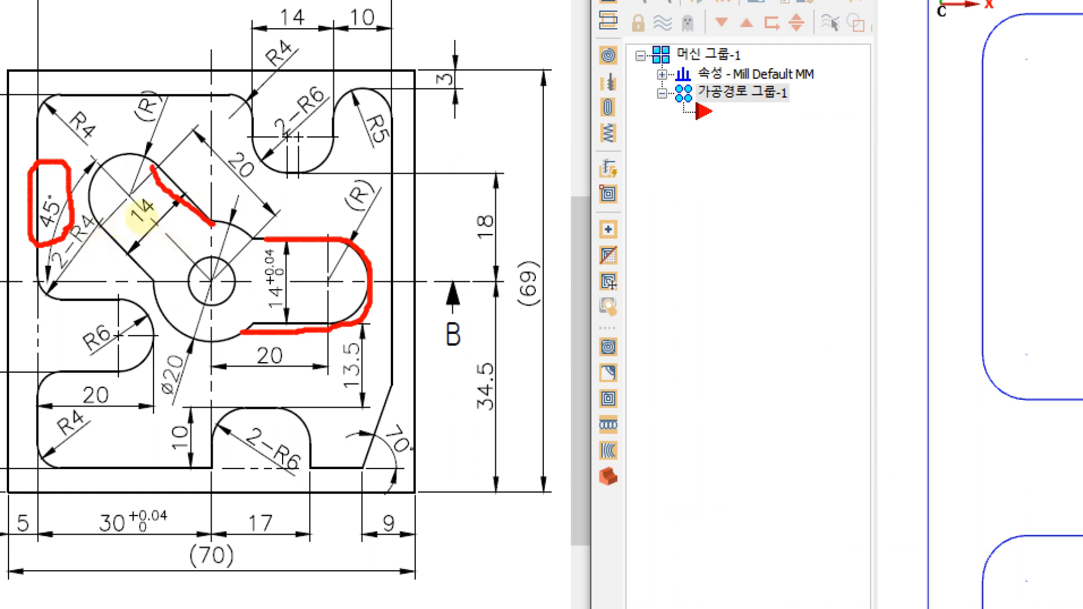
Mark the outline of the angled 14 mm slot and the 20 mm centre distance of the horizontal slot on the drawing.
{"action": "mouse_move", "coordinate": [89, 164]}
{"action": "left_mouse_down"}
{"action": "mouse_move", "coordinate": [110, 243]}
{"action": "mouse_move", "coordinate": [152, 274]}
{"action": "left_mouse_up"}
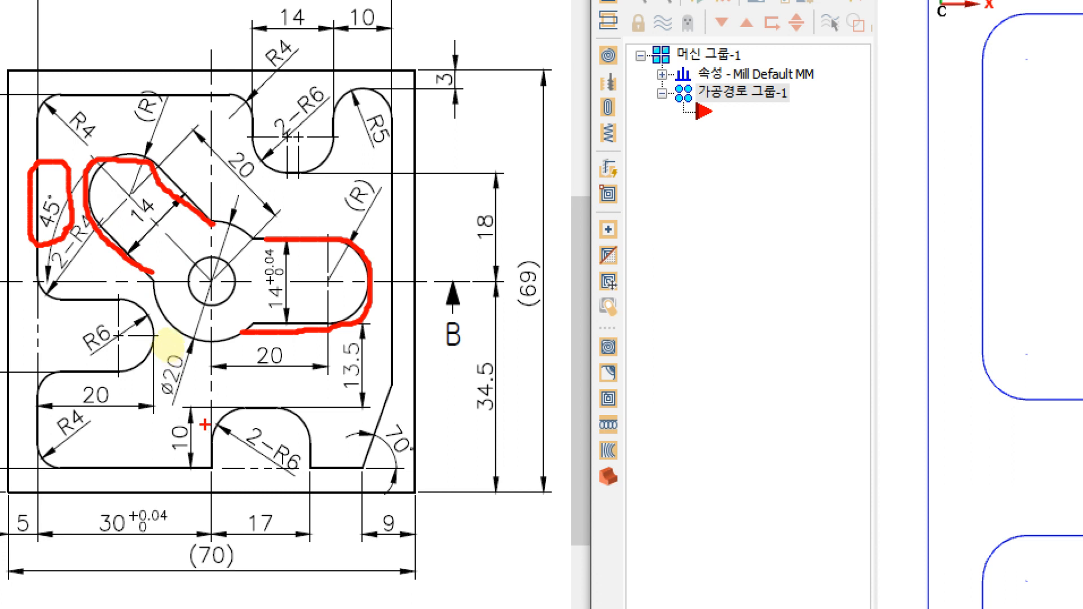
{"action": "mouse_move", "coordinate": [287, 382]}
{"action": "left_mouse_down"}
{"action": "mouse_move", "coordinate": [242, 334]}
{"action": "mouse_move", "coordinate": [293, 370]}
{"action": "mouse_move", "coordinate": [287, 383]}
{"action": "left_mouse_up"}
{"action": "mouse_move", "coordinate": [208, 281]}
{"action": "left_mouse_down"}
{"action": "mouse_move", "coordinate": [313, 287]}
{"action": "mouse_move", "coordinate": [333, 278]}
{"action": "left_mouse_up"}
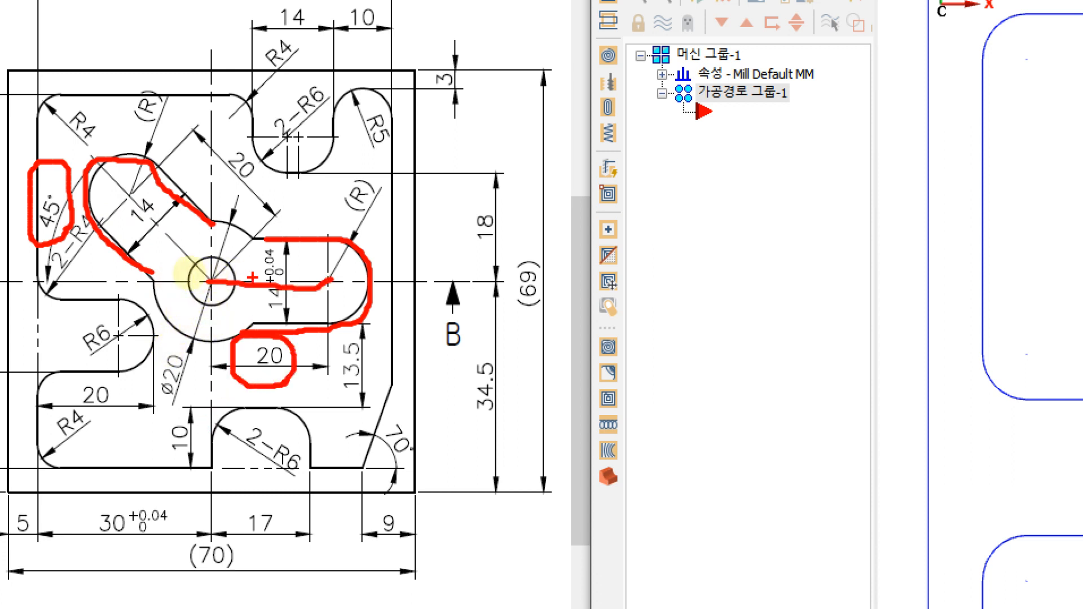
{"action": "mouse_move", "coordinate": [201, 280]}
{"action": "left_mouse_down"}
{"action": "mouse_move", "coordinate": [151, 202]}
{"action": "mouse_move", "coordinate": [150, 242]}
{"action": "left_mouse_up"}
{"action": "mouse_move", "coordinate": [237, 277]}
{"action": "left_mouse_down"}
{"action": "mouse_move", "coordinate": [313, 289]}
{"action": "mouse_move", "coordinate": [259, 274]}
{"action": "left_mouse_up"}
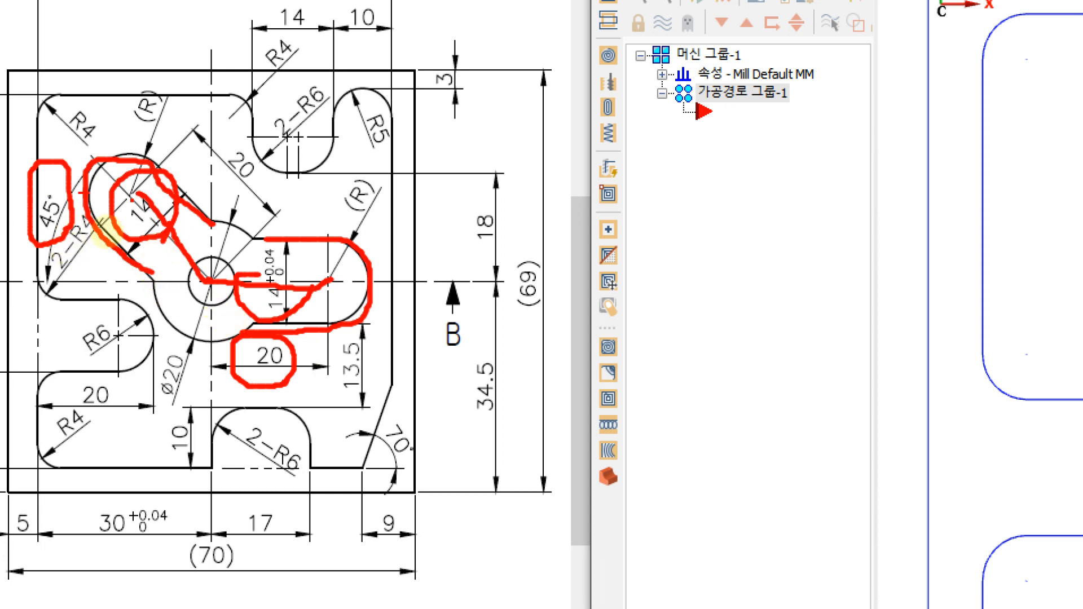
{"action": "key", "text": "ctrl+z"}
{"action": "key", "text": "ctrl+z"}
{"action": "key", "text": "ctrl+z"}
{"action": "key", "text": "ctrl+z"}
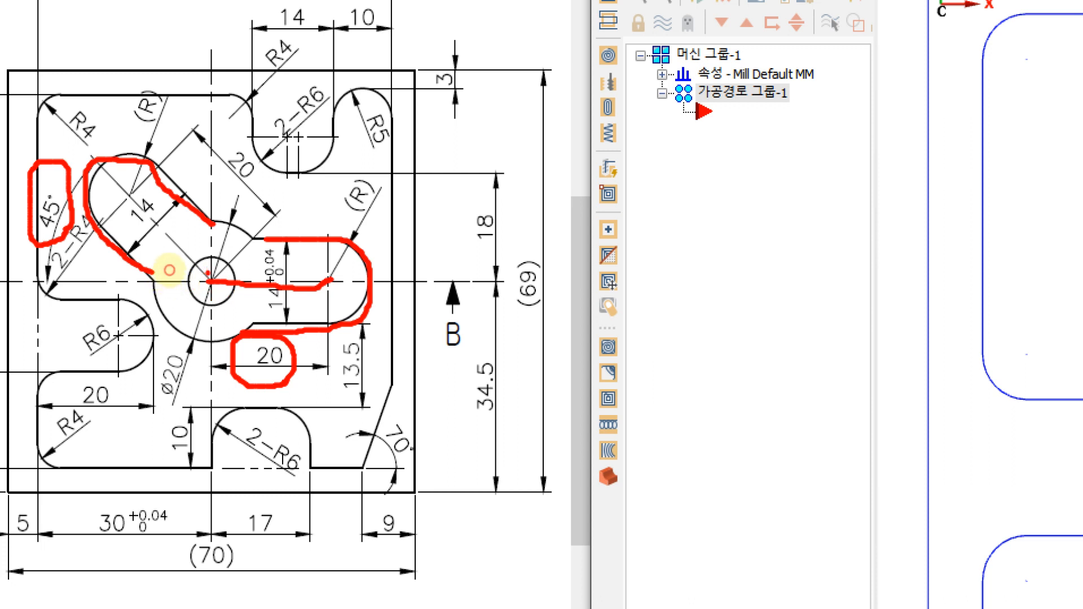
Work out on the drawing the 135° rotation from the horizontal slot to the angled slot, marking it with the horizontal reference line.
{"action": "left_click_drag", "start_coordinate": [208, 277], "coordinate": [148, 183]}
{"action": "left_click_drag", "start_coordinate": [284, 265], "coordinate": [206, 270]}
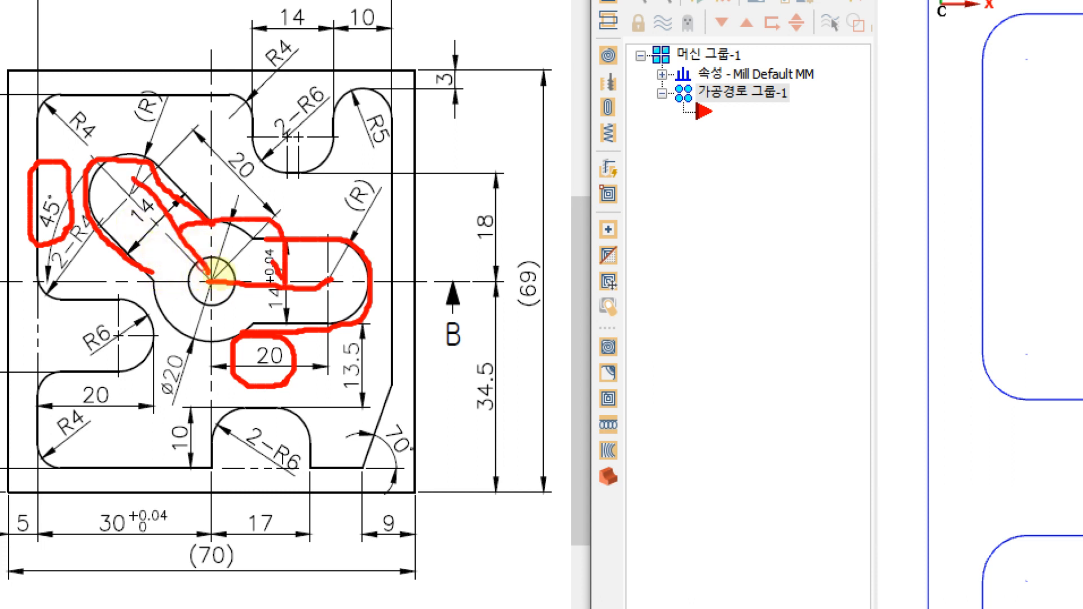
{"action": "left_click_drag", "start_coordinate": [284, 281], "coordinate": [336, 257]}
{"action": "left_click_drag", "start_coordinate": [452, 143], "coordinate": [445, 252]}
{"action": "mouse_move", "coordinate": [484, 152]}
{"action": "left_mouse_down"}
{"action": "mouse_move", "coordinate": [508, 189]}
{"action": "mouse_move", "coordinate": [464, 221]}
{"action": "left_mouse_up"}
{"action": "left_click_drag", "start_coordinate": [577, 134], "coordinate": [555, 234]}
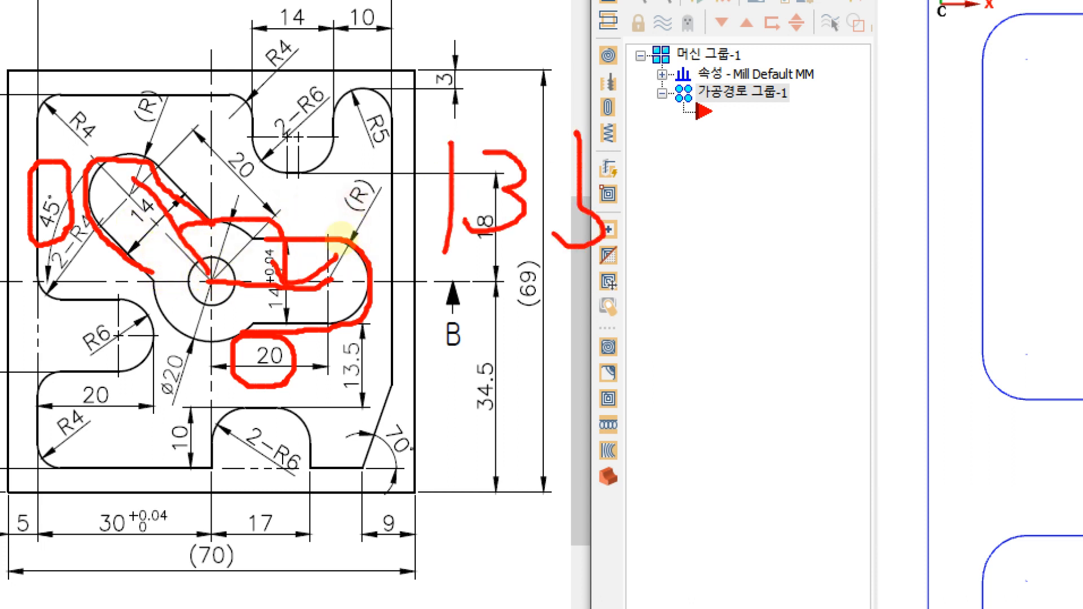
{"action": "left_click_drag", "start_coordinate": [571, 154], "coordinate": [626, 141]}
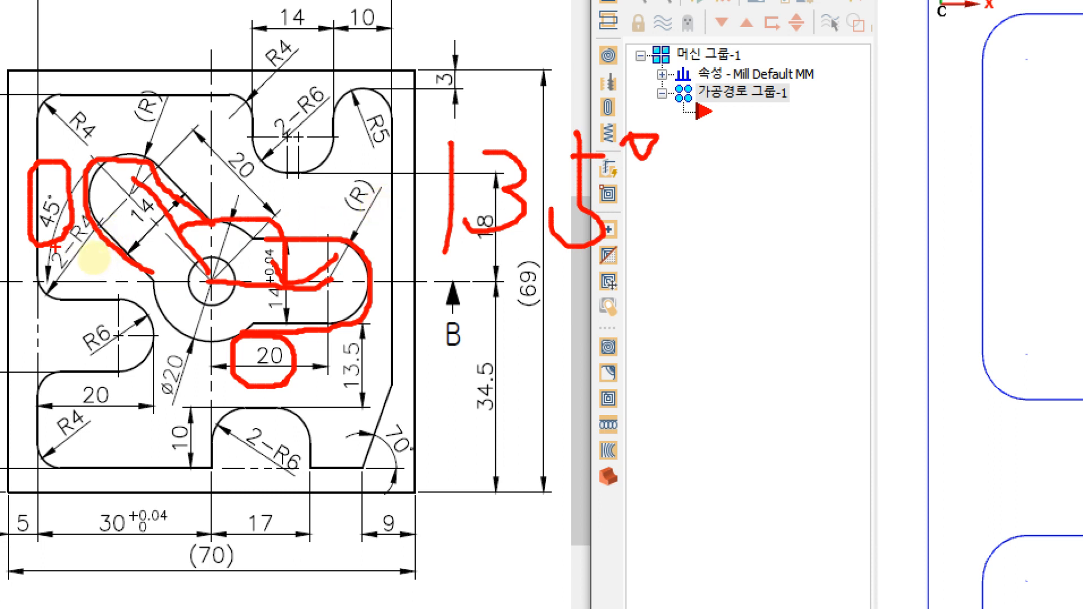
{"action": "left_click_drag", "start_coordinate": [438, 284], "coordinate": [716, 283]}
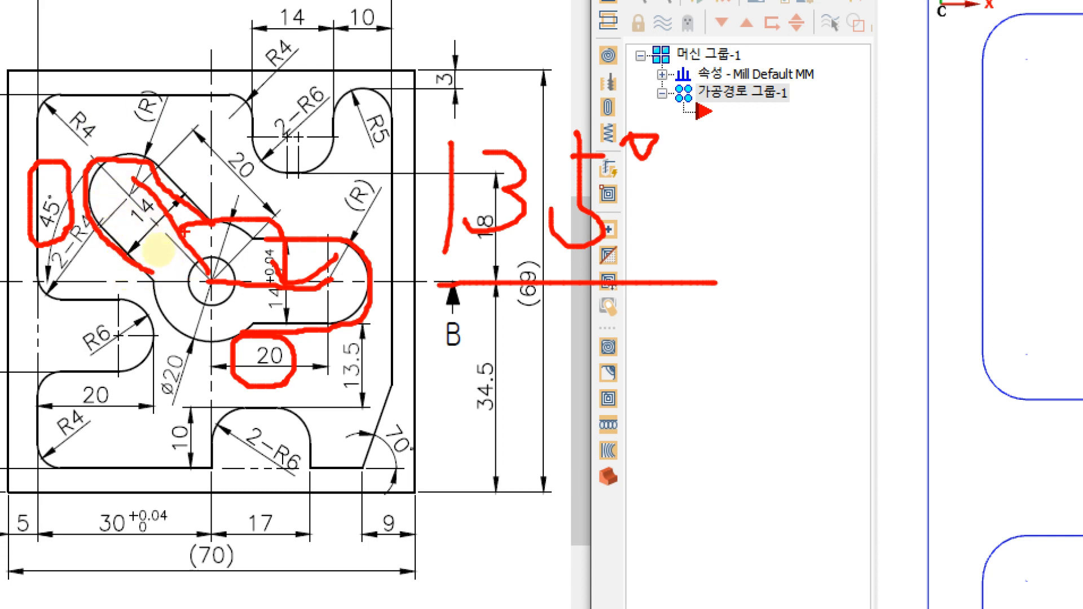
{"action": "key", "text": "Escape"}
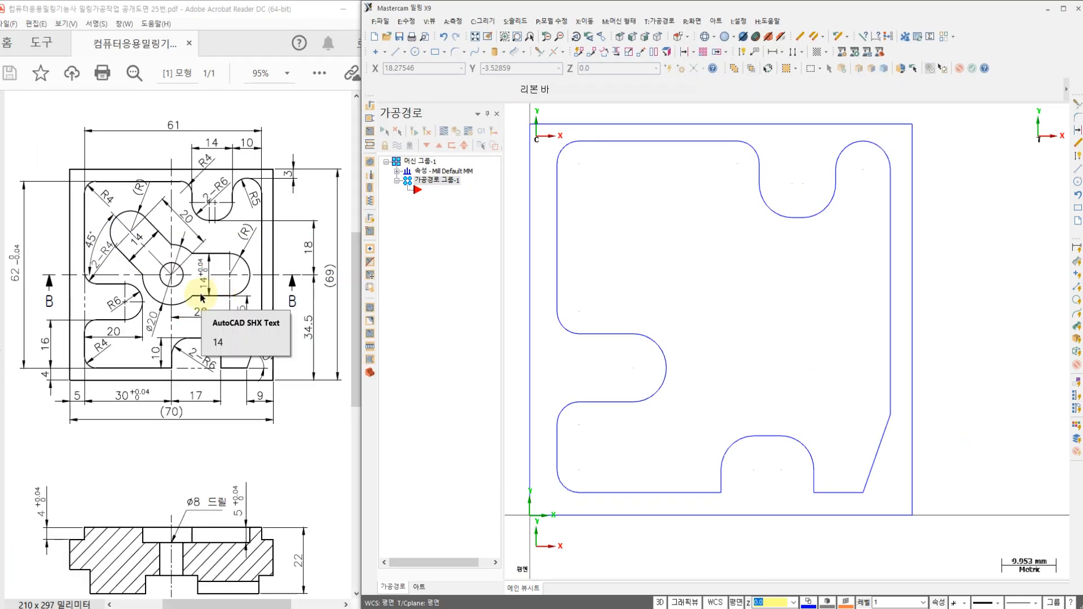
Mark the horizontal and vertical centre lines through the drawing's central hole and undo both marks.
{"action": "left_click", "coordinate": [178, 312]}
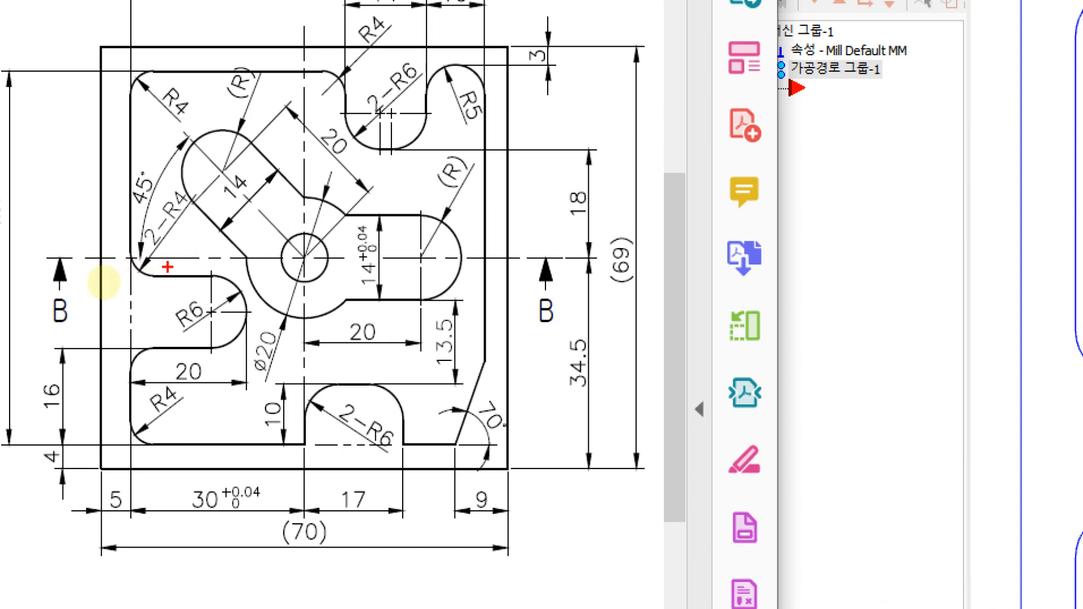
{"action": "left_click_drag", "start_coordinate": [72, 266], "coordinate": [643, 281]}
{"action": "mouse_move", "coordinate": [298, 16]}
{"action": "left_mouse_down"}
{"action": "mouse_move", "coordinate": [314, 121]}
{"action": "mouse_move", "coordinate": [322, 512]}
{"action": "left_mouse_up"}
{"action": "key", "text": "ctrl+z"}
{"action": "key", "text": "ctrl+z"}
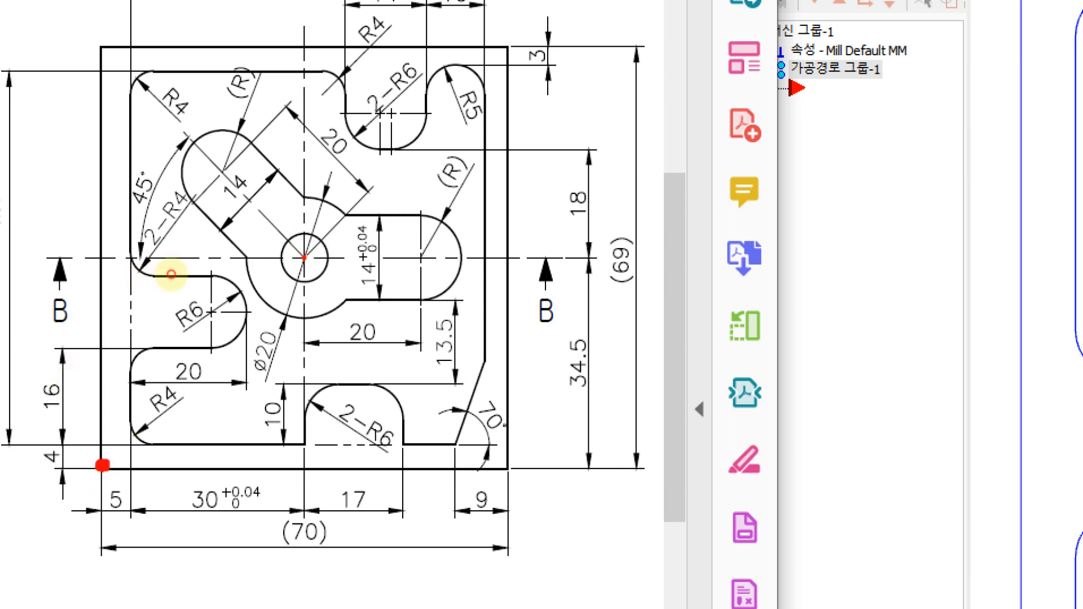
Mark the 5, 30 and 34.5 dimensions on the drawing and trace the path from the part's lower-left corner to the central hole.
{"action": "mouse_move", "coordinate": [86, 491]}
{"action": "left_mouse_down"}
{"action": "mouse_move", "coordinate": [129, 522]}
{"action": "mouse_move", "coordinate": [141, 515]}
{"action": "left_mouse_up"}
{"action": "mouse_move", "coordinate": [211, 518]}
{"action": "left_mouse_down"}
{"action": "mouse_move", "coordinate": [167, 493]}
{"action": "mouse_move", "coordinate": [217, 522]}
{"action": "left_mouse_up"}
{"action": "mouse_move", "coordinate": [103, 464]}
{"action": "left_mouse_down"}
{"action": "mouse_move", "coordinate": [145, 441]}
{"action": "mouse_move", "coordinate": [264, 438]}
{"action": "left_mouse_up"}
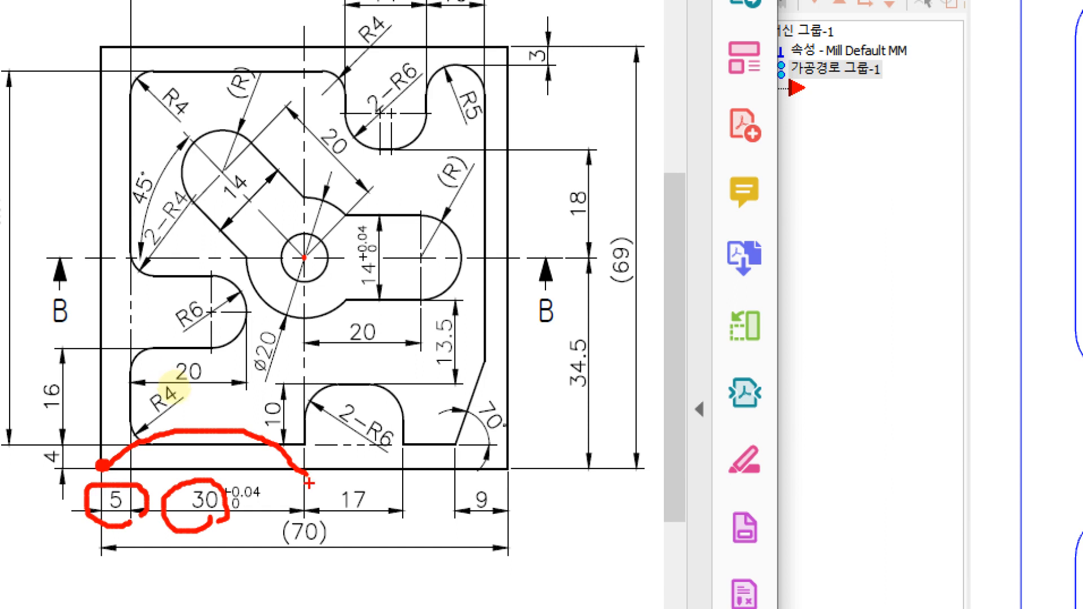
{"action": "mouse_move", "coordinate": [635, 388]}
{"action": "left_mouse_down"}
{"action": "mouse_move", "coordinate": [550, 361]}
{"action": "mouse_move", "coordinate": [602, 411]}
{"action": "left_mouse_up"}
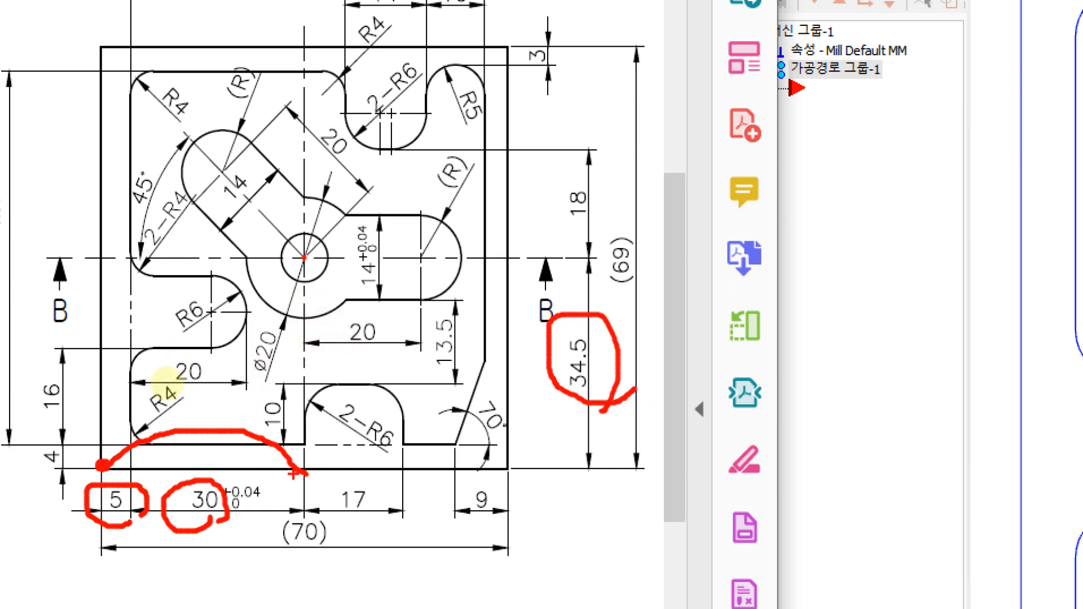
{"action": "mouse_move", "coordinate": [304, 471]}
{"action": "left_mouse_down"}
{"action": "mouse_move", "coordinate": [357, 389]}
{"action": "mouse_move", "coordinate": [306, 260]}
{"action": "left_mouse_up"}
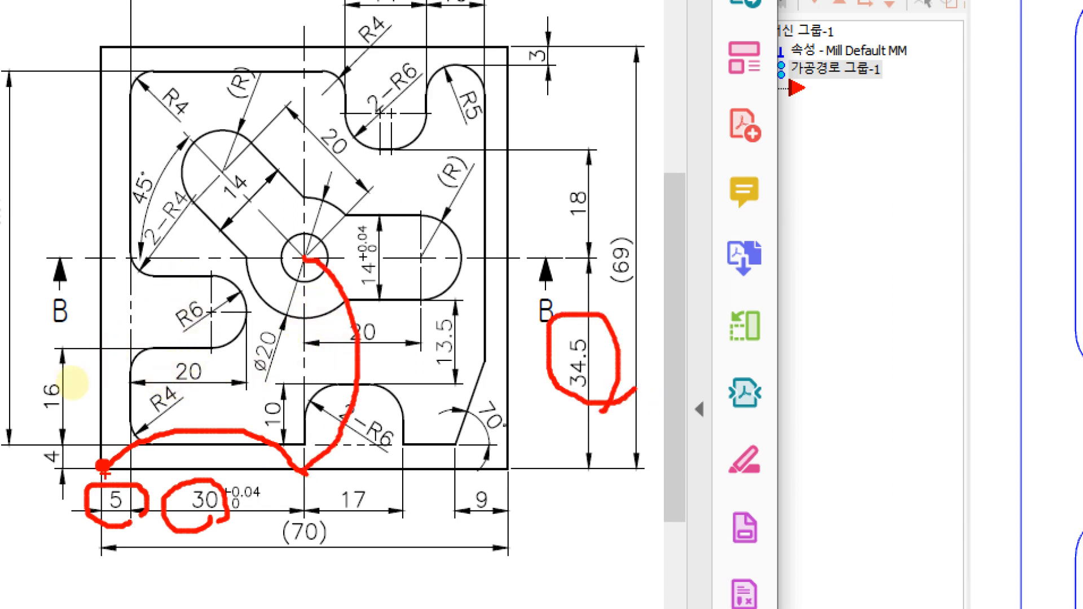
Sketch the circle symbol and relative-point shorthand beside the drawing and box the part's lower-left corner as the reference point.
{"action": "mouse_move", "coordinate": [604, 125]}
{"action": "left_mouse_down"}
{"action": "mouse_move", "coordinate": [643, 240]}
{"action": "mouse_move", "coordinate": [602, 131]}
{"action": "left_mouse_up"}
{"action": "left_click", "coordinate": [628, 180]}
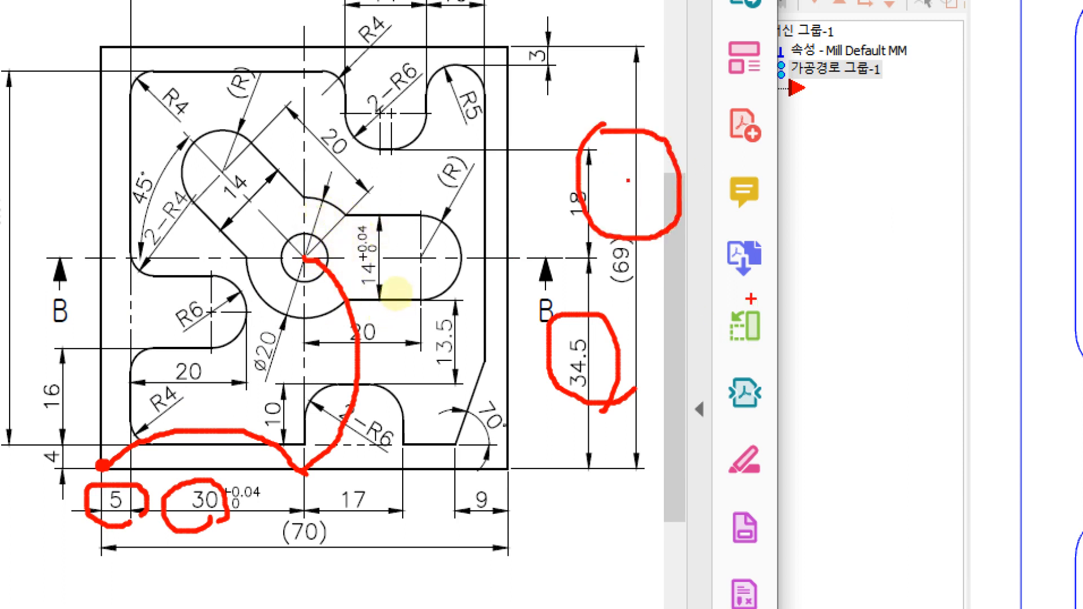
{"action": "left_click_drag", "start_coordinate": [767, 286], "coordinate": [706, 365]}
{"action": "mouse_move", "coordinate": [762, 337]}
{"action": "left_mouse_down"}
{"action": "mouse_move", "coordinate": [815, 334]}
{"action": "mouse_move", "coordinate": [778, 370]}
{"action": "left_mouse_up"}
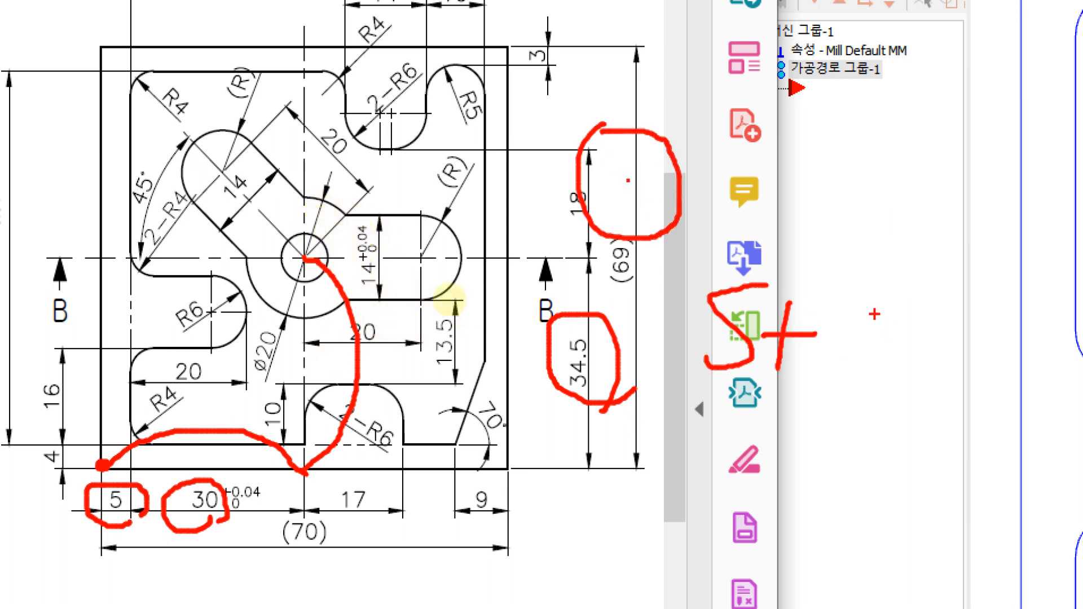
{"action": "left_click_drag", "start_coordinate": [848, 306], "coordinate": [863, 345]}
{"action": "left_click_drag", "start_coordinate": [909, 261], "coordinate": [901, 373]}
{"action": "mouse_move", "coordinate": [103, 465]}
{"action": "left_mouse_down"}
{"action": "mouse_move", "coordinate": [97, 449]}
{"action": "mouse_move", "coordinate": [93, 471]}
{"action": "left_mouse_up"}
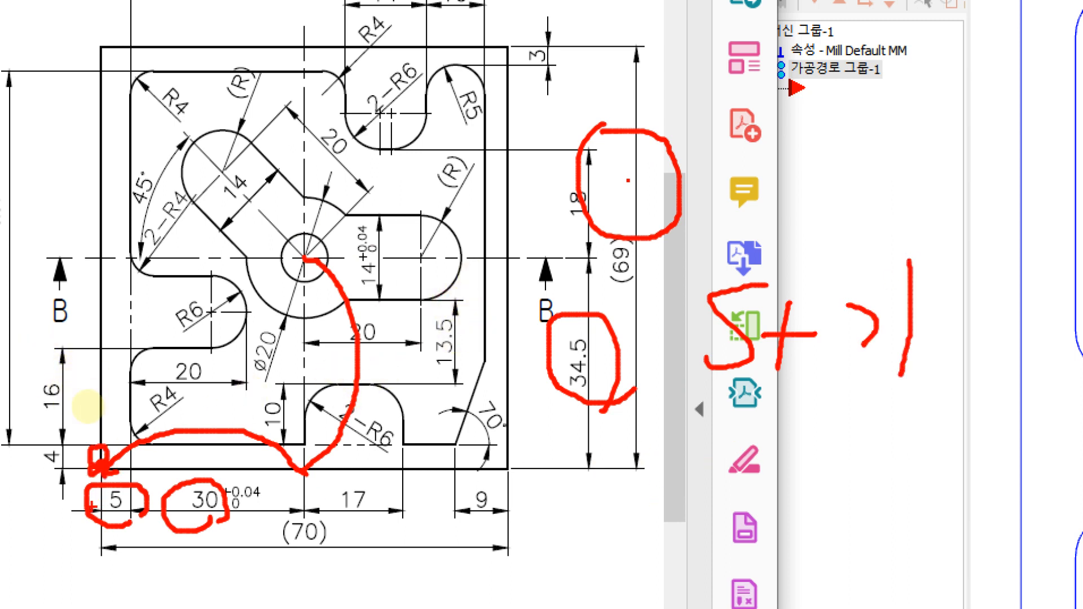
Write the centre coordinates 5+30,34.5 beside the drawing, circle the central hole they locate and clear the annotations.
{"action": "mouse_move", "coordinate": [672, 427]}
{"action": "left_mouse_down"}
{"action": "mouse_move", "coordinate": [657, 480]}
{"action": "mouse_move", "coordinate": [729, 454]}
{"action": "left_mouse_up"}
{"action": "left_click_drag", "start_coordinate": [723, 475], "coordinate": [761, 473]}
{"action": "left_click_drag", "start_coordinate": [740, 437], "coordinate": [739, 493]}
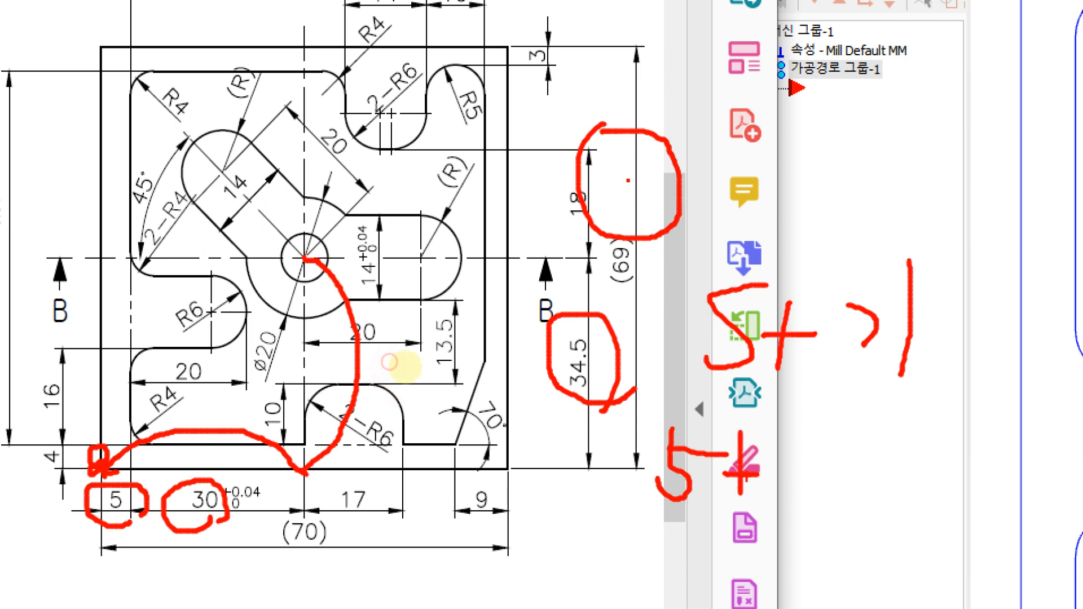
{"action": "mouse_move", "coordinate": [777, 423]}
{"action": "left_mouse_down"}
{"action": "mouse_move", "coordinate": [808, 468]}
{"action": "mouse_move", "coordinate": [774, 484]}
{"action": "left_mouse_up"}
{"action": "mouse_move", "coordinate": [827, 451]}
{"action": "left_mouse_down"}
{"action": "mouse_move", "coordinate": [827, 484]}
{"action": "mouse_move", "coordinate": [829, 451]}
{"action": "left_mouse_up"}
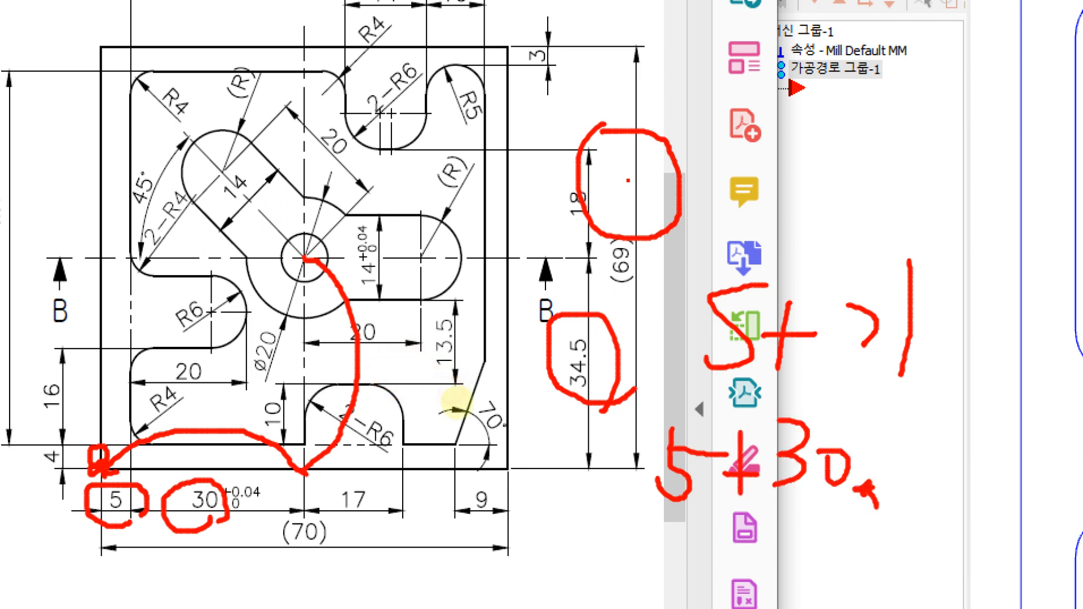
{"action": "left_click_drag", "start_coordinate": [878, 506], "coordinate": [851, 539]}
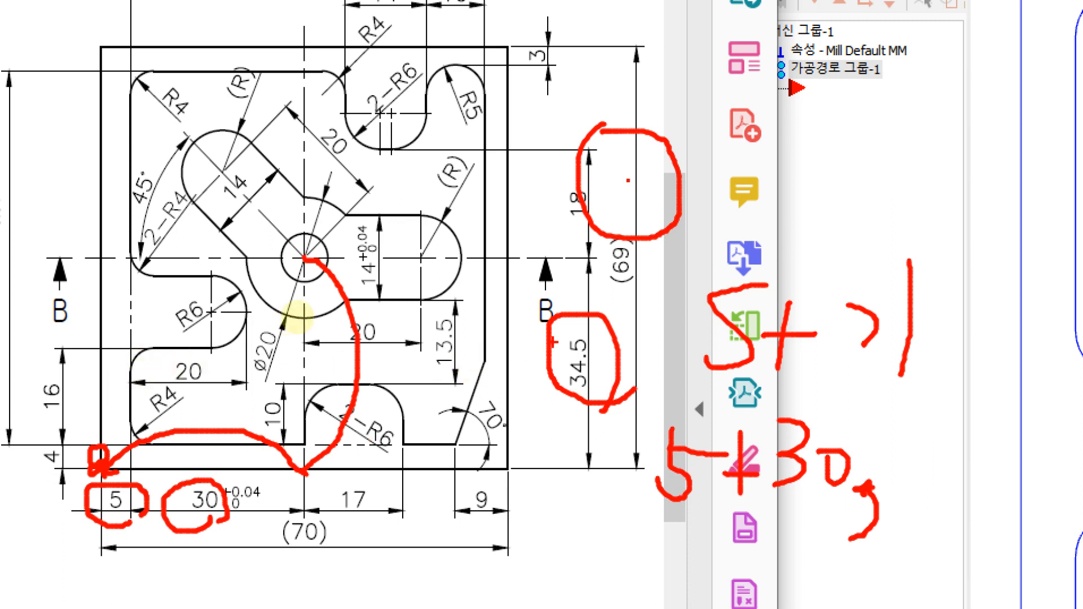
{"action": "mouse_move", "coordinate": [896, 433]}
{"action": "left_mouse_down"}
{"action": "mouse_move", "coordinate": [919, 447]}
{"action": "mouse_move", "coordinate": [899, 476]}
{"action": "left_mouse_up"}
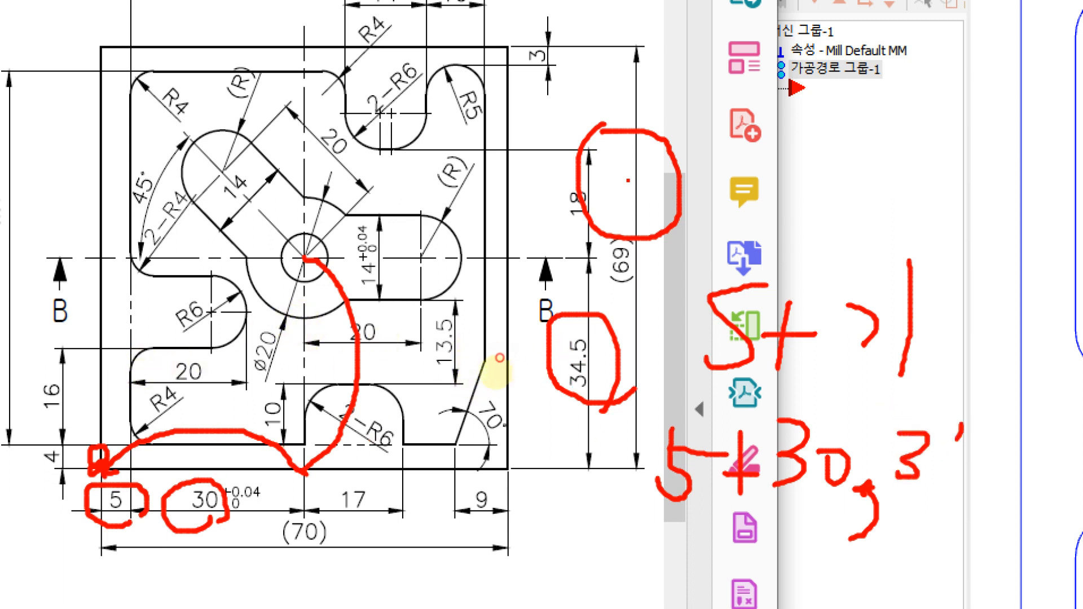
{"action": "mouse_move", "coordinate": [956, 438]}
{"action": "left_mouse_down"}
{"action": "mouse_move", "coordinate": [1007, 466]}
{"action": "mouse_move", "coordinate": [961, 492]}
{"action": "left_mouse_up"}
{"action": "left_click_drag", "start_coordinate": [991, 492], "coordinate": [999, 506]}
{"action": "mouse_move", "coordinate": [1019, 407]}
{"action": "left_mouse_down"}
{"action": "mouse_move", "coordinate": [1048, 471]}
{"action": "mouse_move", "coordinate": [1015, 477]}
{"action": "left_mouse_up"}
{"action": "left_click_drag", "start_coordinate": [1021, 431], "coordinate": [1050, 432]}
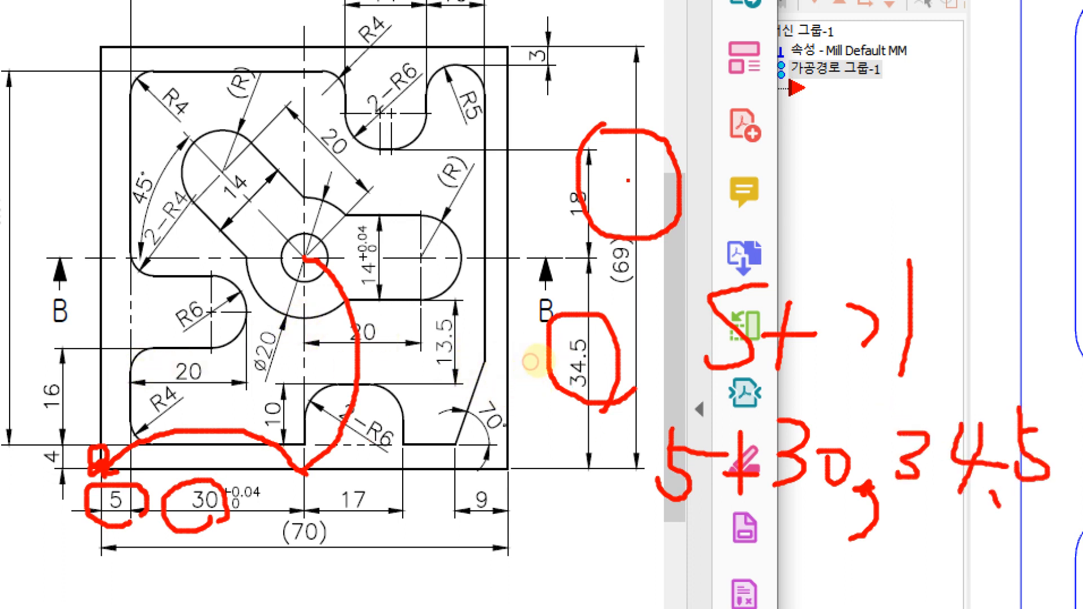
{"action": "mouse_move", "coordinate": [309, 239]}
{"action": "left_mouse_down"}
{"action": "mouse_move", "coordinate": [326, 275]}
{"action": "mouse_move", "coordinate": [276, 257]}
{"action": "mouse_move", "coordinate": [321, 242]}
{"action": "left_mouse_up"}
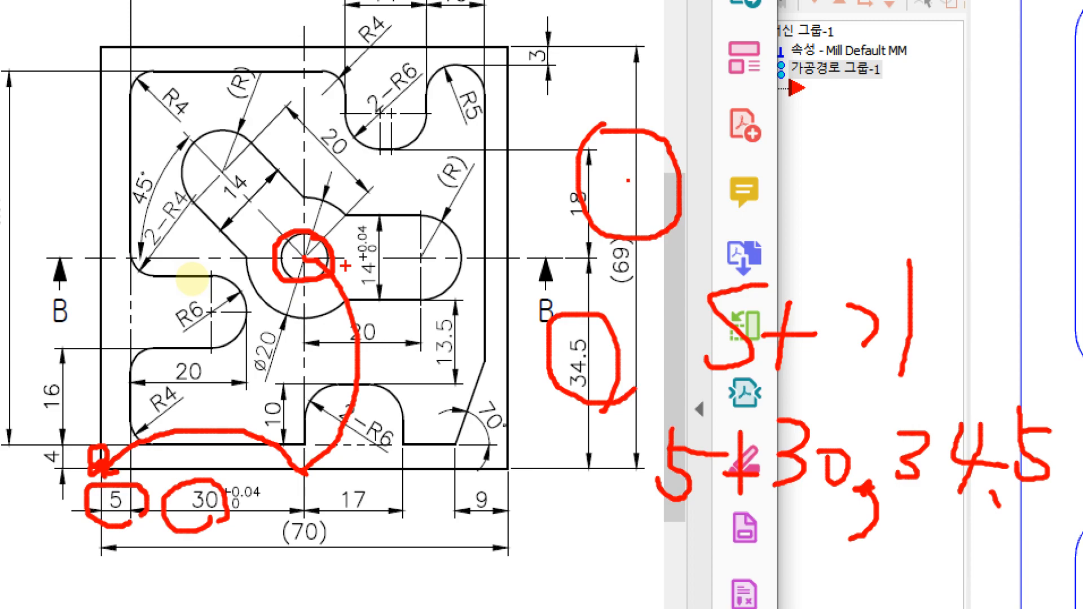
{"action": "key", "text": "Escape"}
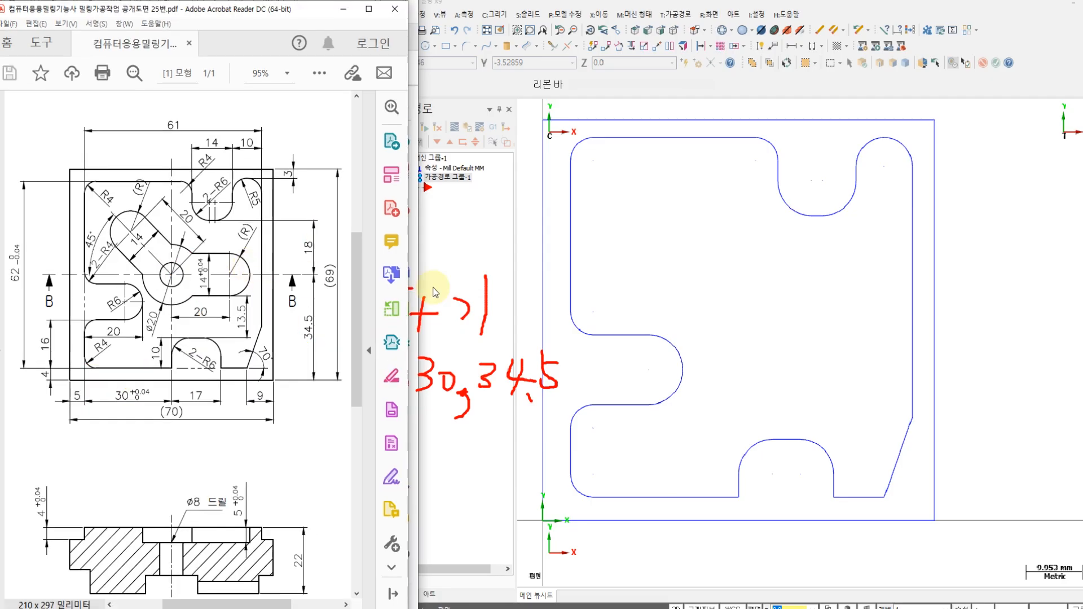
Draw an 8 mm diameter circle centred at the offset 5+30,34.5 from the outer rectangle's lower-left corner.
{"action": "left_click", "coordinate": [455, 93]}
{"action": "left_click", "coordinate": [417, 52]}
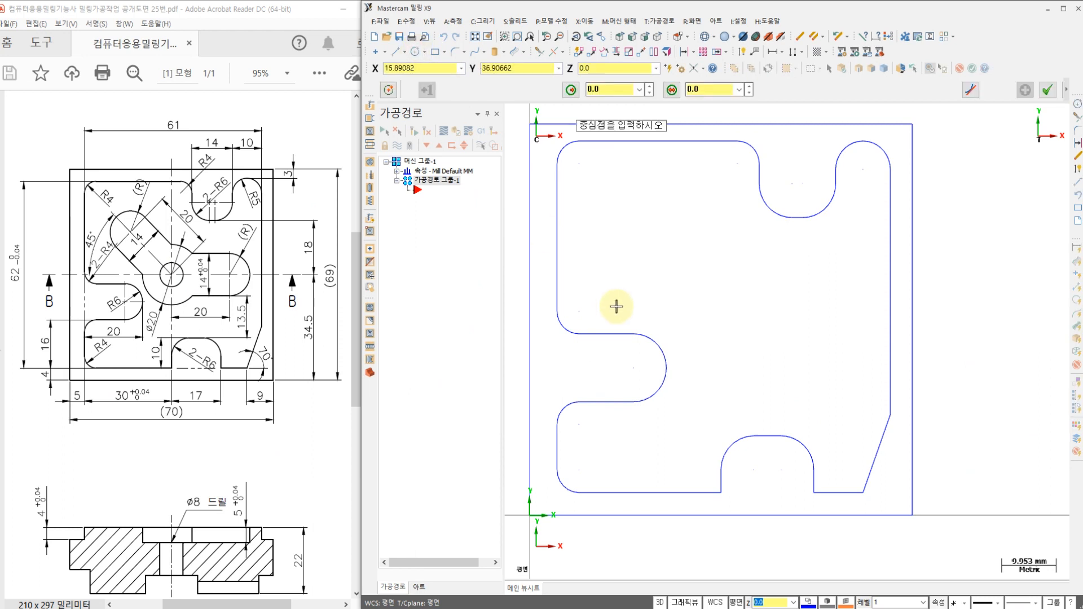
{"action": "left_click", "coordinate": [531, 515], "text": "shift"}
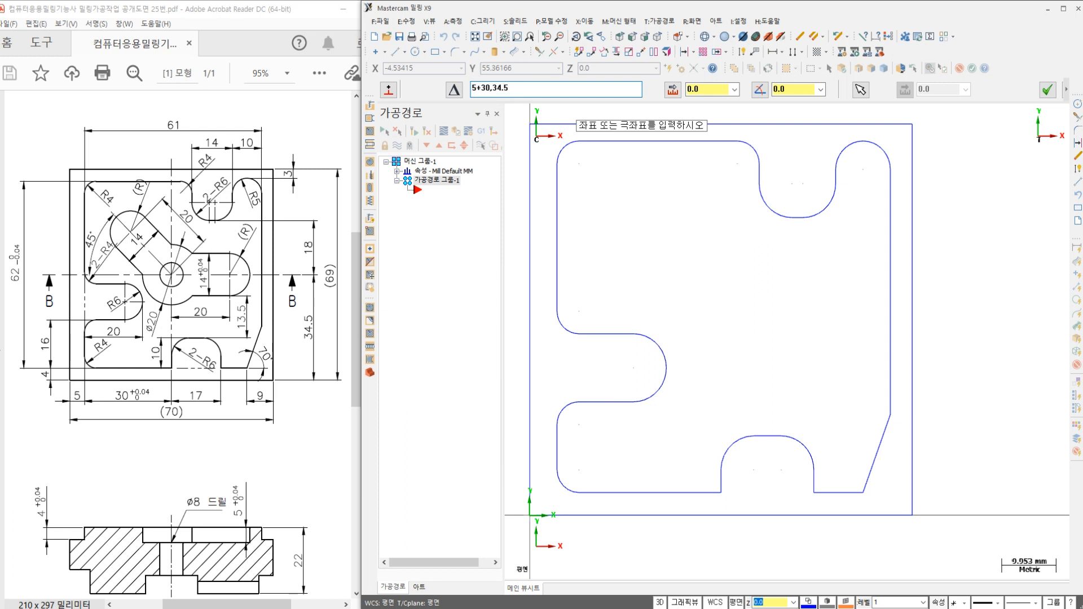
{"action": "key", "text": "Return"}
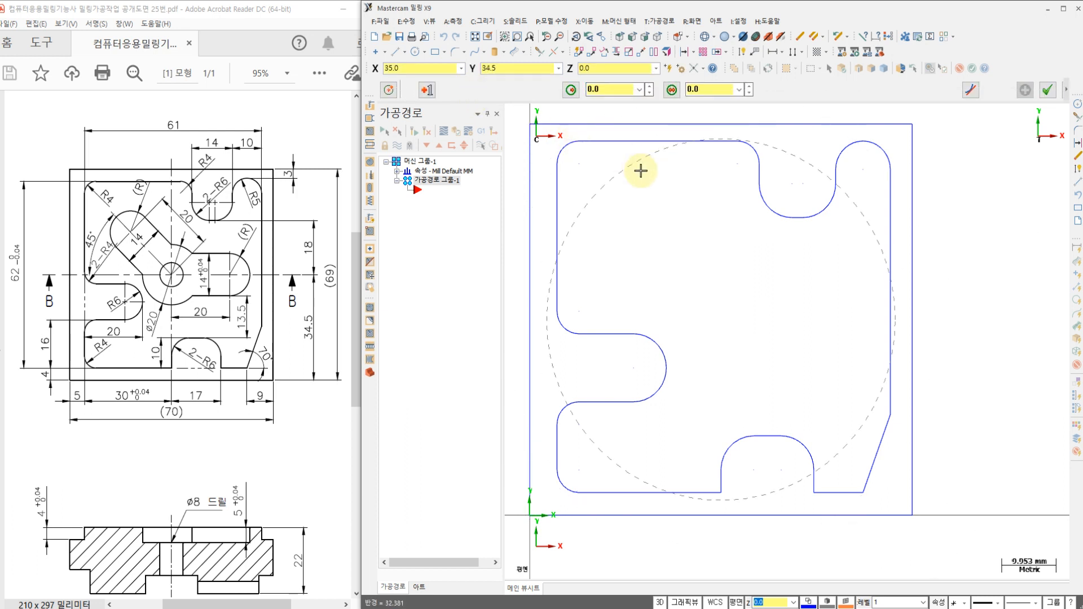
{"action": "left_click", "coordinate": [744, 295]}
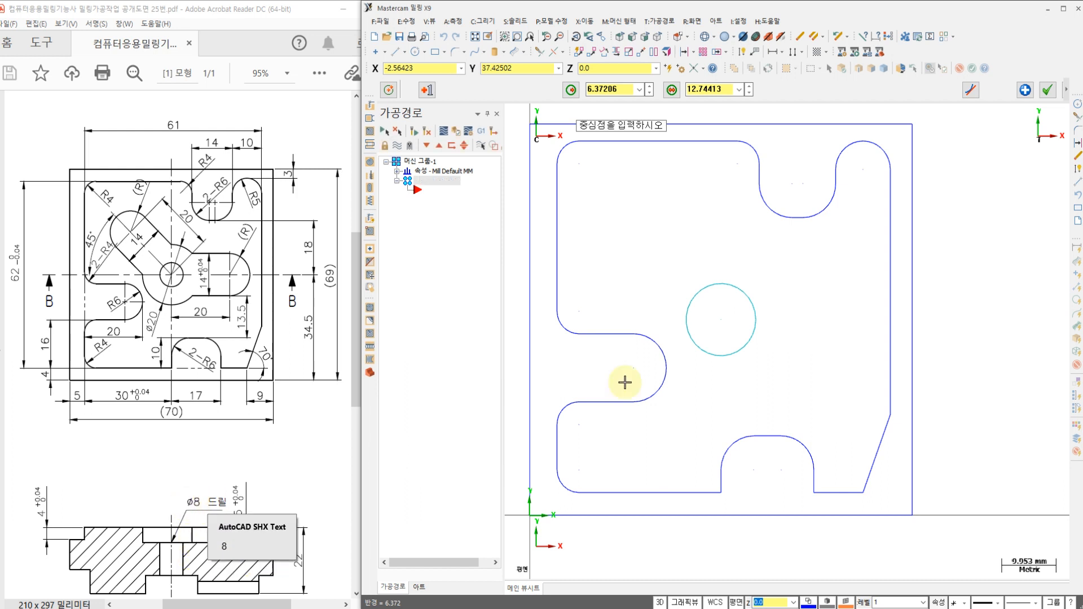
{"action": "double_click", "coordinate": [713, 91]}
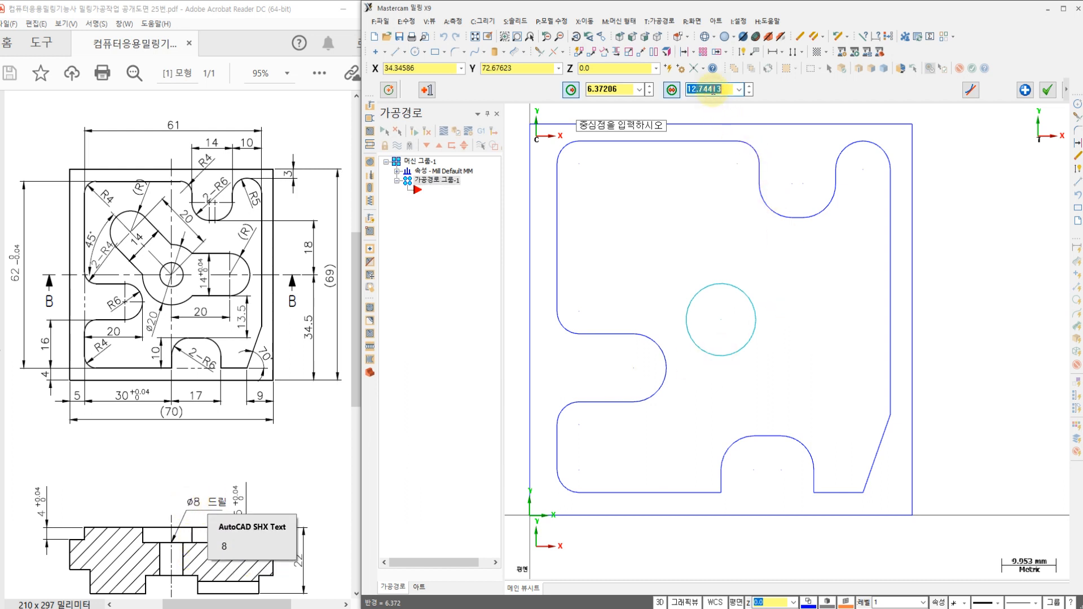
{"action": "type", "text": "8"}
{"action": "key", "text": "Return"}
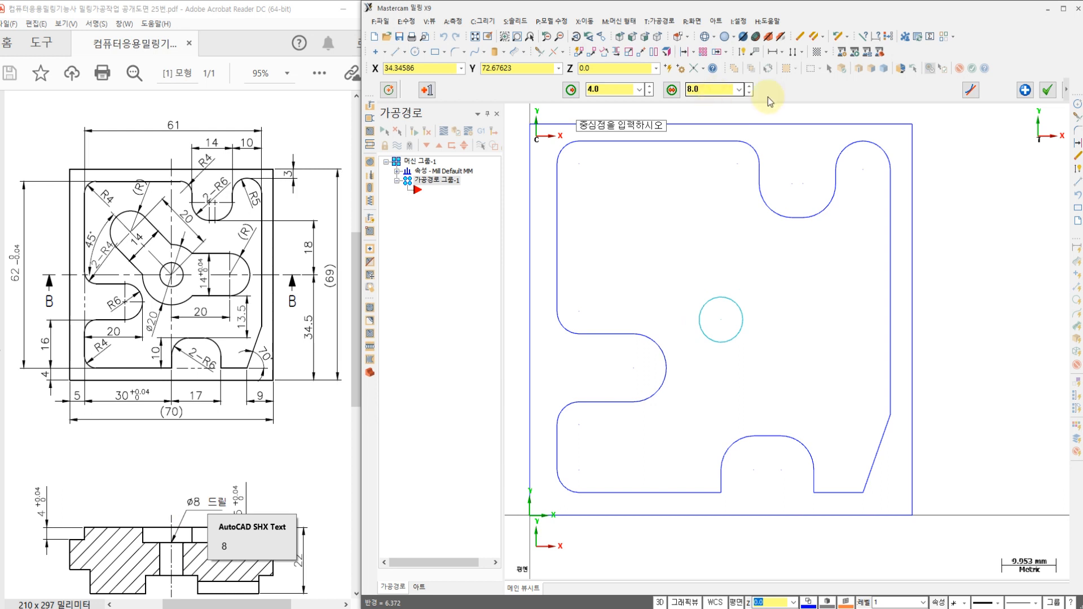
{"action": "left_click", "coordinate": [1023, 91]}
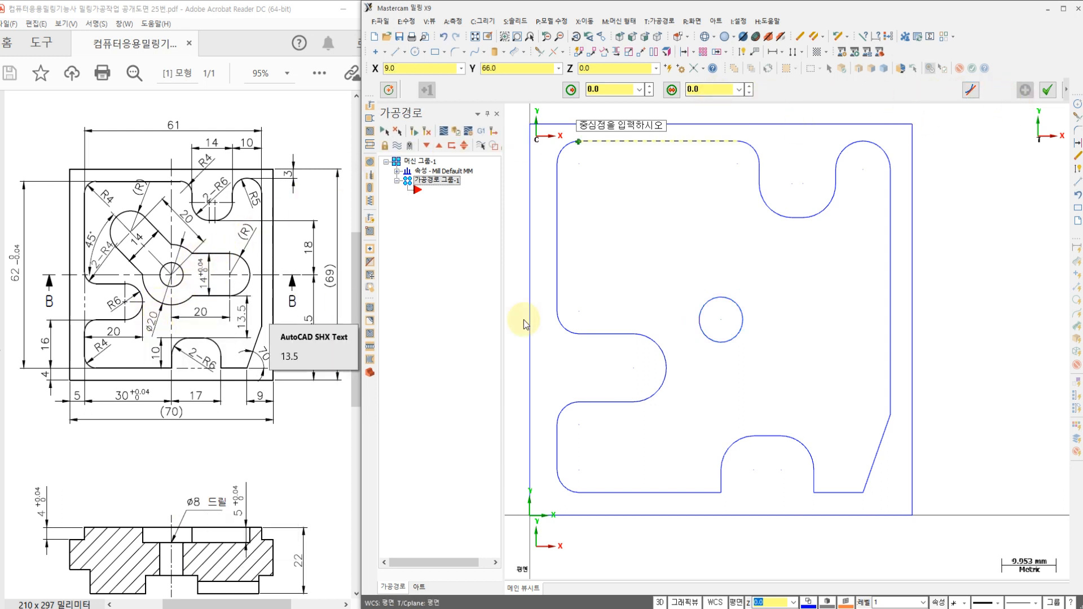
Add a 20 mm diameter circle concentric with the 8 mm circle and finish the circle command.
{"action": "left_click", "coordinate": [722, 320]}
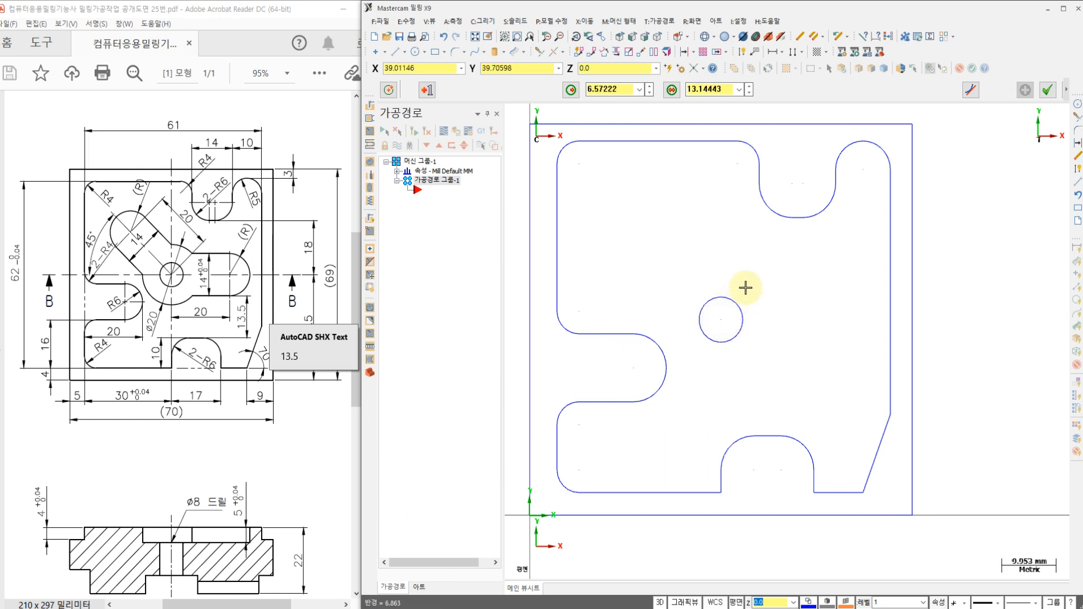
{"action": "left_click", "coordinate": [709, 90]}
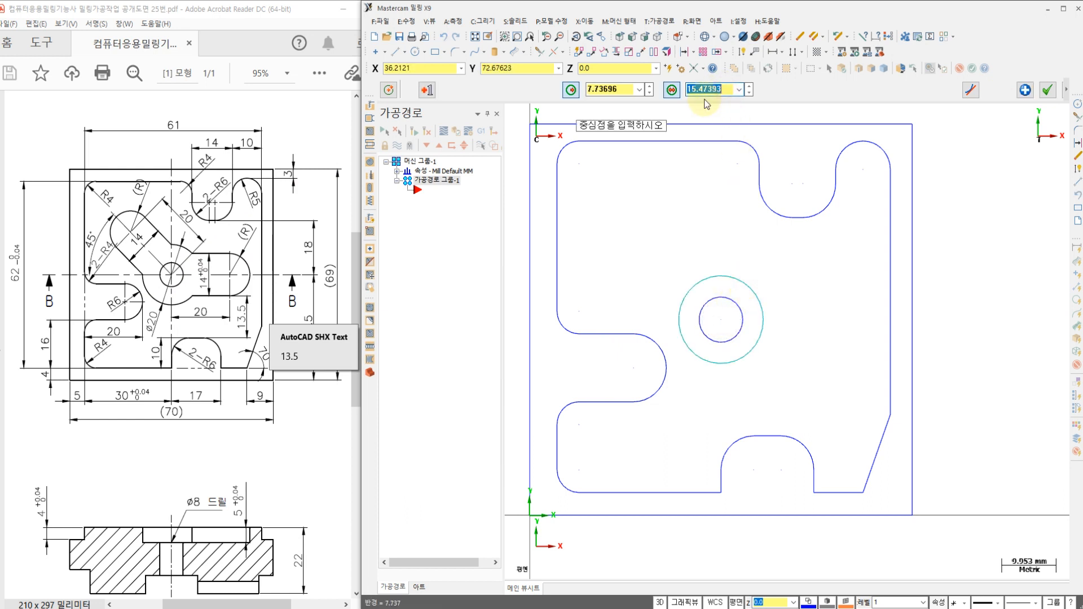
{"action": "type", "text": "20"}
{"action": "key", "text": "Return"}
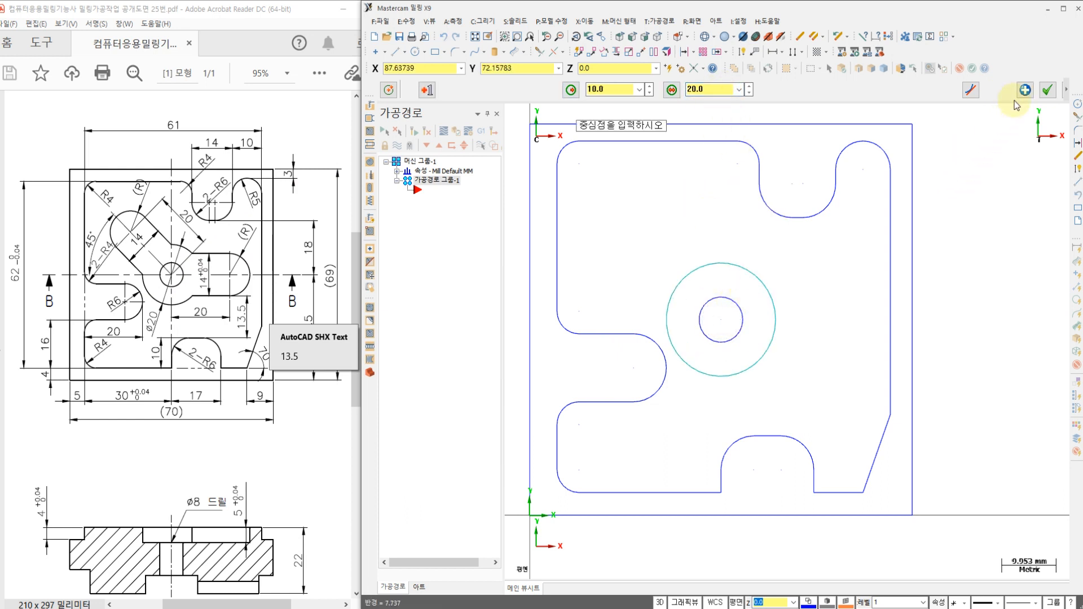
{"action": "left_click", "coordinate": [1046, 93]}
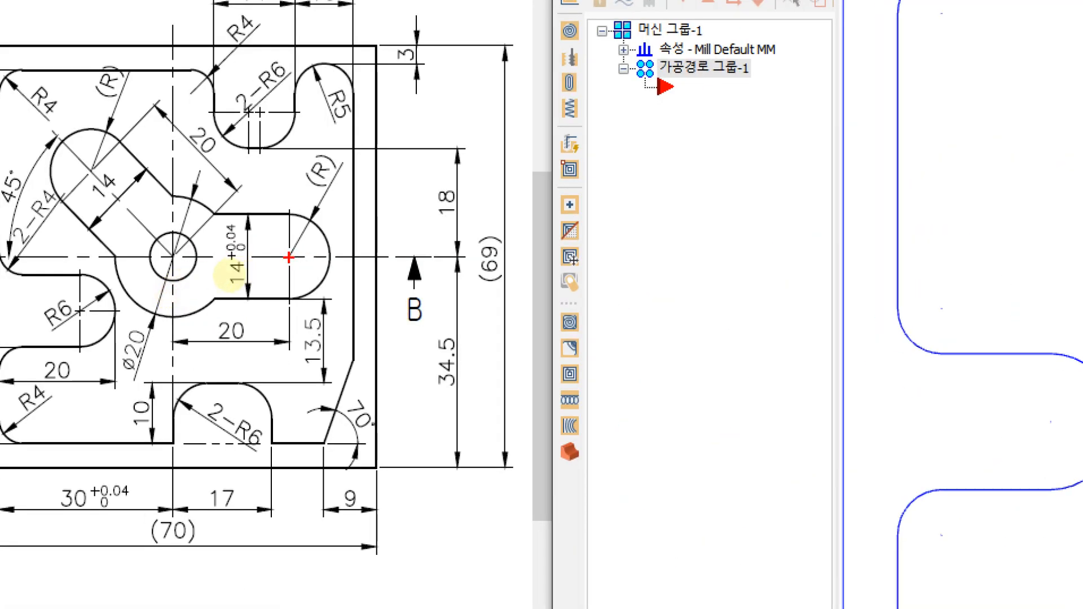
Mark the horizontal slot's rounded end, the central hole and their 20 mm centre distance on the drawing, then clear the marks.
{"action": "mouse_move", "coordinate": [300, 217]}
{"action": "left_mouse_down"}
{"action": "mouse_move", "coordinate": [326, 240]}
{"action": "mouse_move", "coordinate": [295, 302]}
{"action": "mouse_move", "coordinate": [262, 231]}
{"action": "mouse_move", "coordinate": [300, 210]}
{"action": "left_mouse_up"}
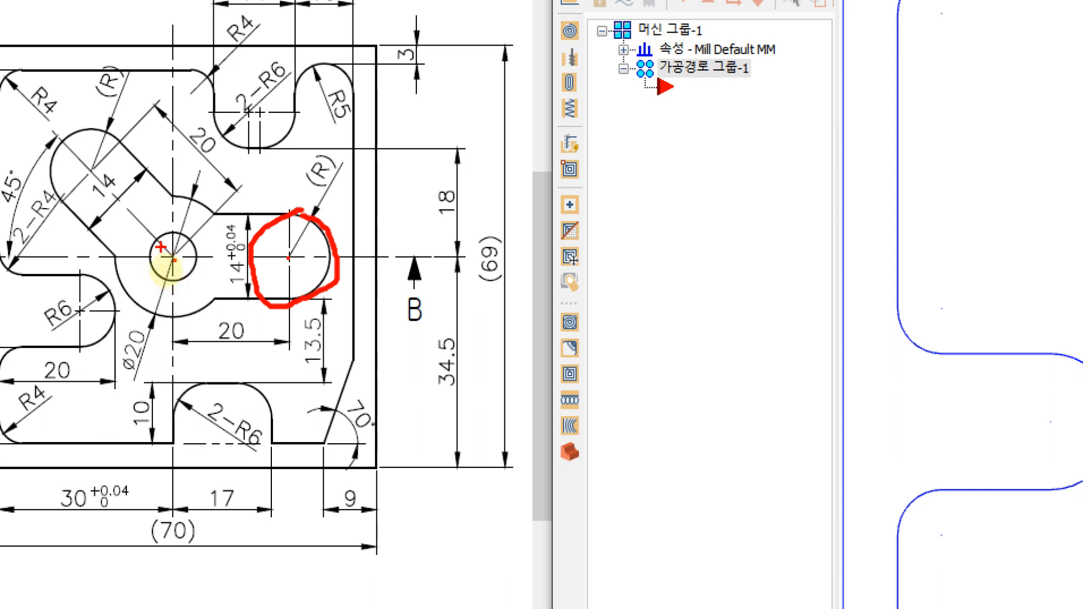
{"action": "left_click_drag", "start_coordinate": [171, 288], "coordinate": [168, 258]}
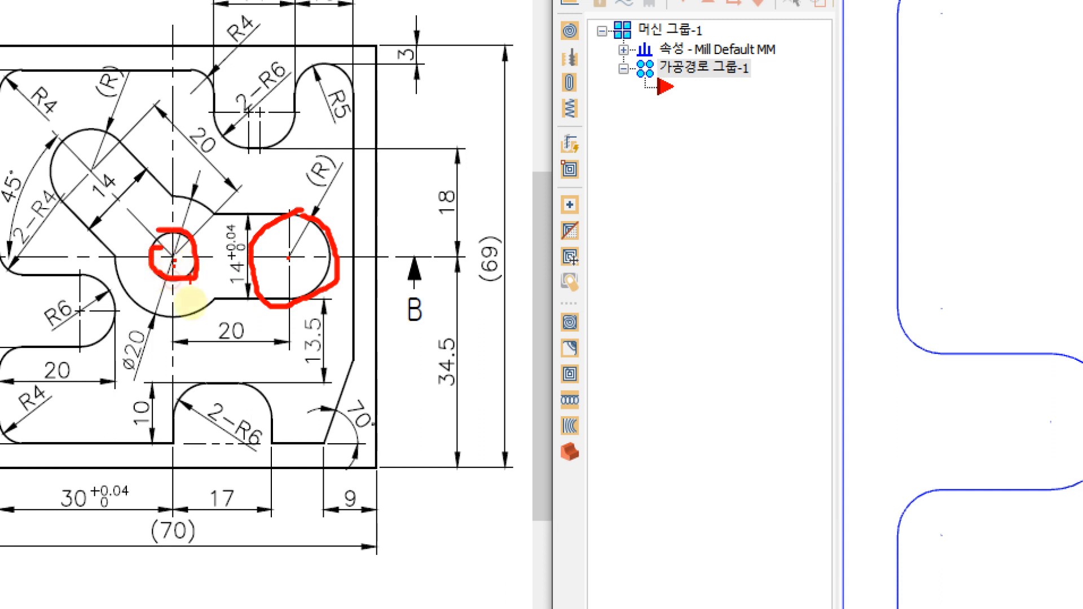
{"action": "mouse_move", "coordinate": [201, 336]}
{"action": "left_mouse_down"}
{"action": "mouse_move", "coordinate": [243, 361]}
{"action": "mouse_move", "coordinate": [206, 327]}
{"action": "left_mouse_up"}
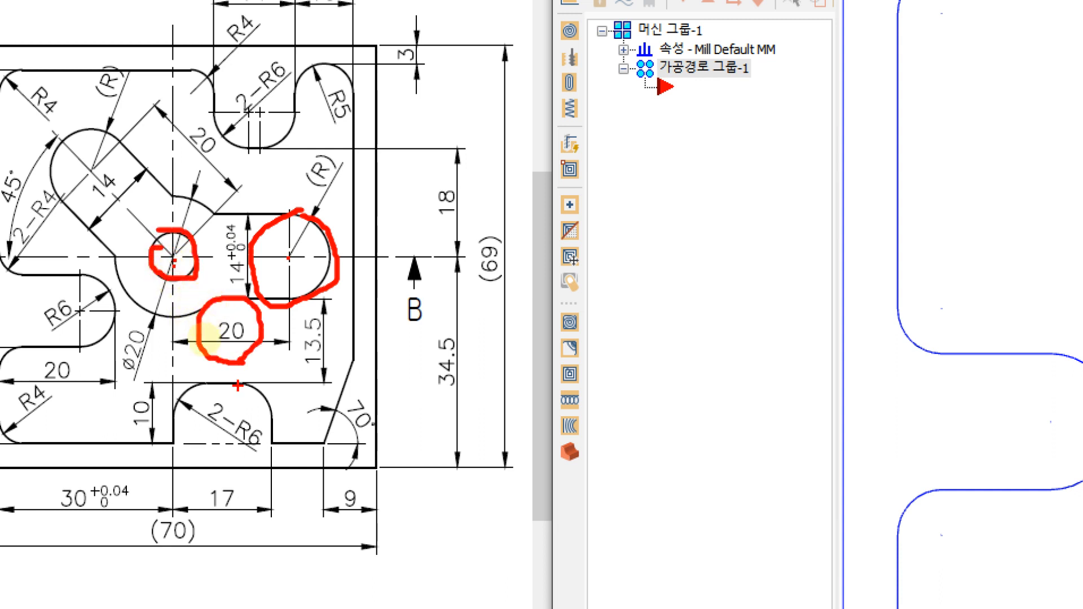
{"action": "left_click_drag", "start_coordinate": [503, 214], "coordinate": [488, 242]}
{"action": "mouse_move", "coordinate": [483, 281]}
{"action": "left_mouse_down"}
{"action": "mouse_move", "coordinate": [462, 307]}
{"action": "mouse_move", "coordinate": [464, 337]}
{"action": "mouse_move", "coordinate": [557, 335]}
{"action": "left_mouse_up"}
{"action": "mouse_move", "coordinate": [493, 427]}
{"action": "left_mouse_down"}
{"action": "mouse_move", "coordinate": [451, 397]}
{"action": "mouse_move", "coordinate": [438, 450]}
{"action": "mouse_move", "coordinate": [566, 440]}
{"action": "mouse_move", "coordinate": [540, 455]}
{"action": "left_mouse_up"}
{"action": "left_click_drag", "start_coordinate": [590, 426], "coordinate": [636, 449]}
{"action": "key", "text": "Escape"}
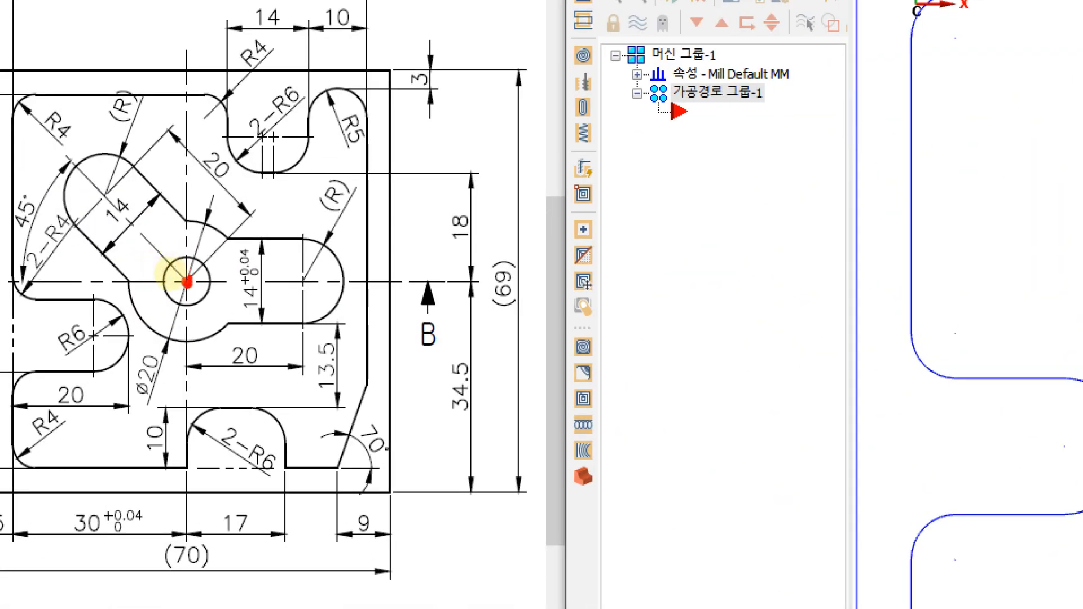
Circle the slot's 20 mm distance, write the relative coordinates 20,0, cross out the zero and ring the 20.
{"action": "mouse_move", "coordinate": [296, 388]}
{"action": "left_mouse_down"}
{"action": "mouse_move", "coordinate": [223, 373]}
{"action": "mouse_move", "coordinate": [274, 406]}
{"action": "left_mouse_up"}
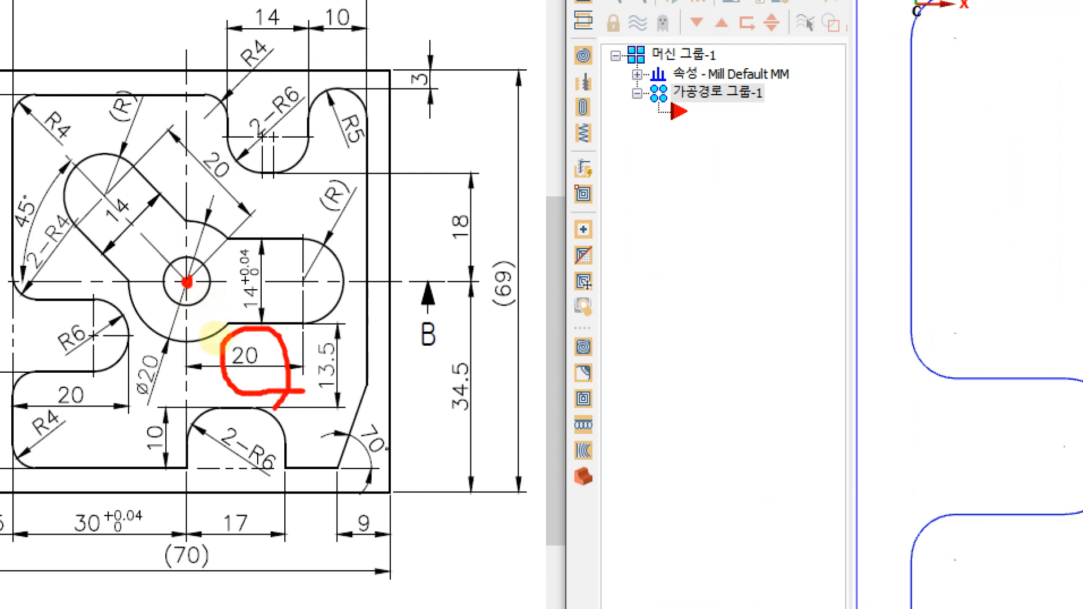
{"action": "left_click_drag", "start_coordinate": [637, 290], "coordinate": [714, 359]}
{"action": "mouse_move", "coordinate": [717, 282]}
{"action": "left_mouse_down"}
{"action": "mouse_move", "coordinate": [762, 308]}
{"action": "mouse_move", "coordinate": [736, 297]}
{"action": "left_mouse_up"}
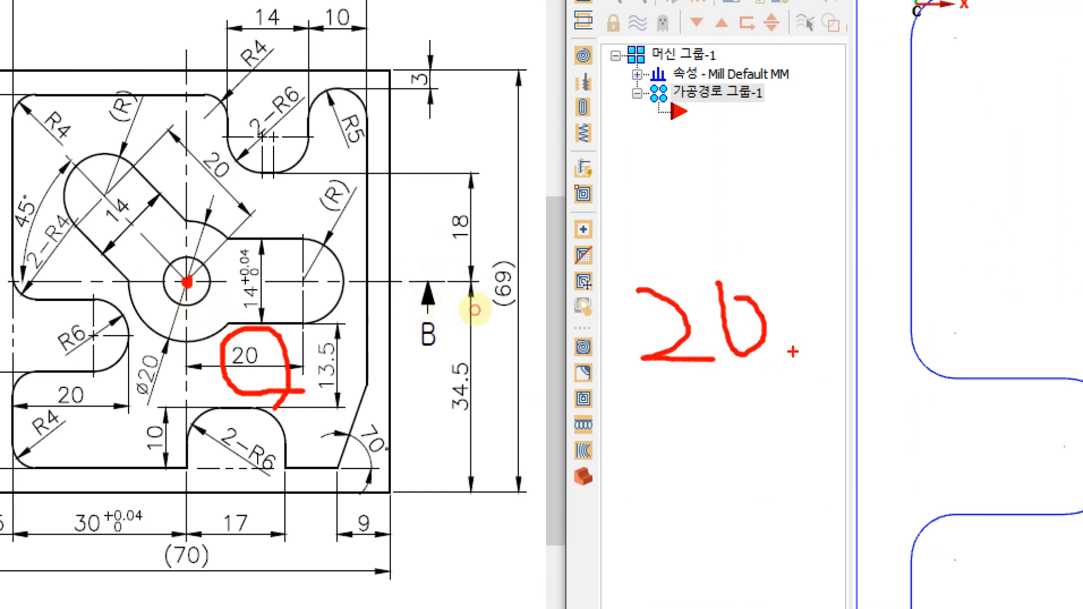
{"action": "left_click_drag", "start_coordinate": [800, 353], "coordinate": [784, 385]}
{"action": "left_click_drag", "start_coordinate": [911, 285], "coordinate": [925, 299]}
{"action": "left_click_drag", "start_coordinate": [812, 385], "coordinate": [994, 249]}
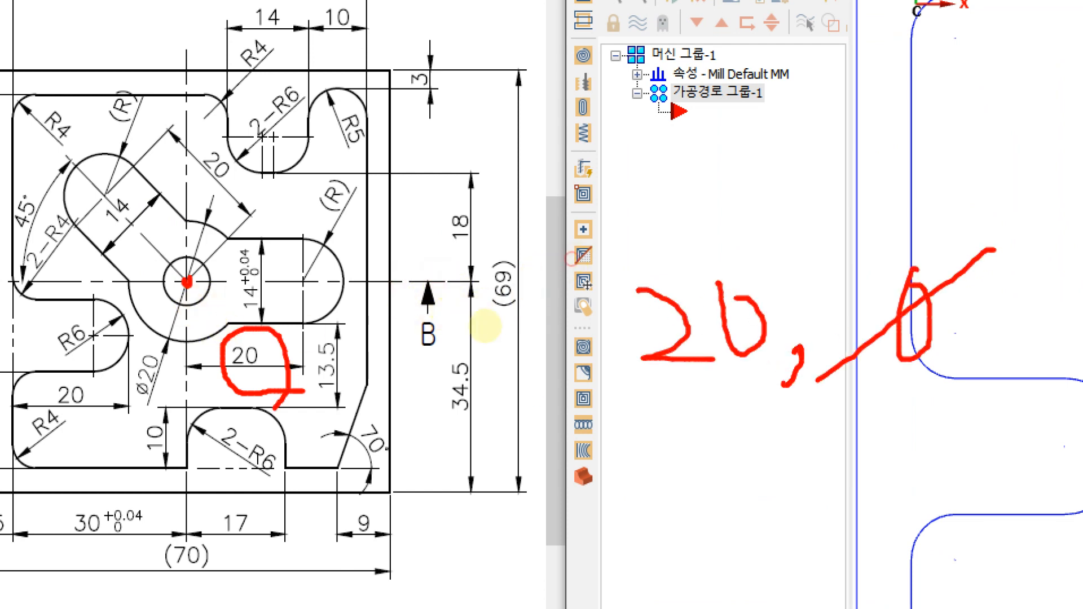
{"action": "left_click_drag", "start_coordinate": [795, 247], "coordinate": [994, 403]}
{"action": "mouse_move", "coordinate": [771, 383]}
{"action": "left_mouse_down"}
{"action": "mouse_move", "coordinate": [754, 395]}
{"action": "mouse_move", "coordinate": [697, 214]}
{"action": "mouse_move", "coordinate": [792, 386]}
{"action": "left_mouse_up"}
Write the contrasting coordinates 0,20, underline the leading zero and the crossed-out one, then clear the annotations.
{"action": "mouse_move", "coordinate": [634, 462]}
{"action": "left_mouse_down"}
{"action": "mouse_move", "coordinate": [628, 507]}
{"action": "mouse_move", "coordinate": [633, 460]}
{"action": "left_mouse_up"}
{"action": "left_click_drag", "start_coordinate": [699, 499], "coordinate": [685, 530]}
{"action": "left_click_drag", "start_coordinate": [718, 479], "coordinate": [769, 503]}
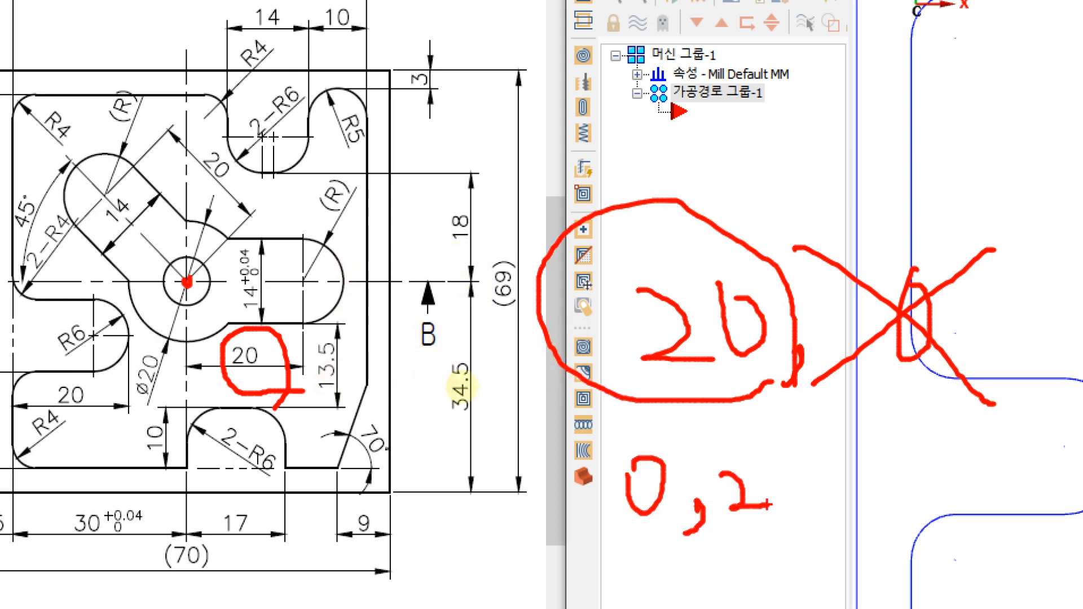
{"action": "mouse_move", "coordinate": [812, 469]}
{"action": "left_mouse_down"}
{"action": "mouse_move", "coordinate": [790, 480]}
{"action": "mouse_move", "coordinate": [815, 469]}
{"action": "left_mouse_up"}
{"action": "left_click_drag", "start_coordinate": [700, 505], "coordinate": [615, 537]}
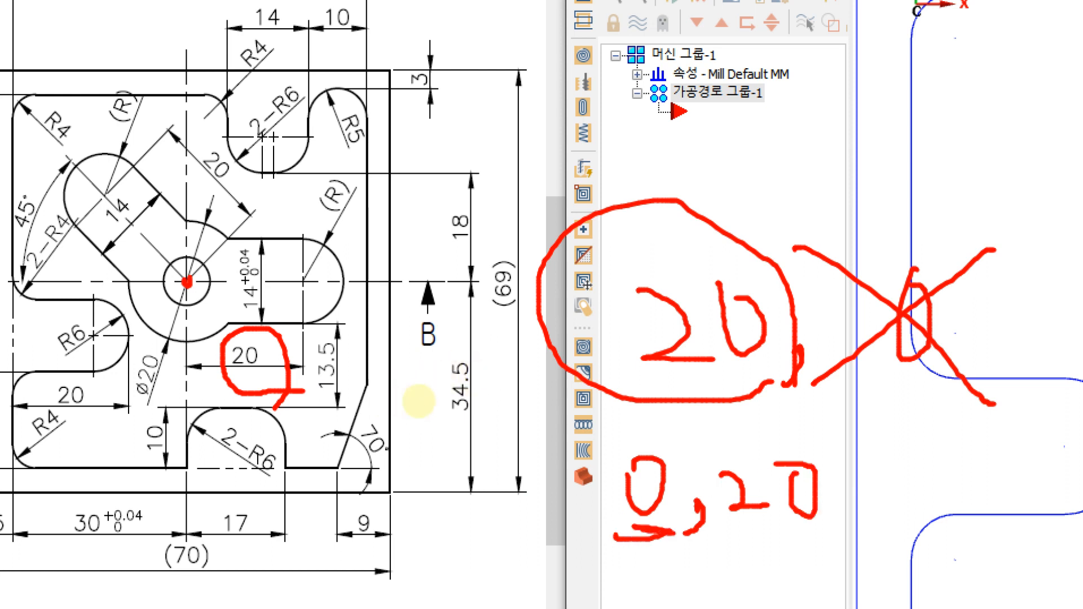
{"action": "left_click_drag", "start_coordinate": [974, 404], "coordinate": [907, 402]}
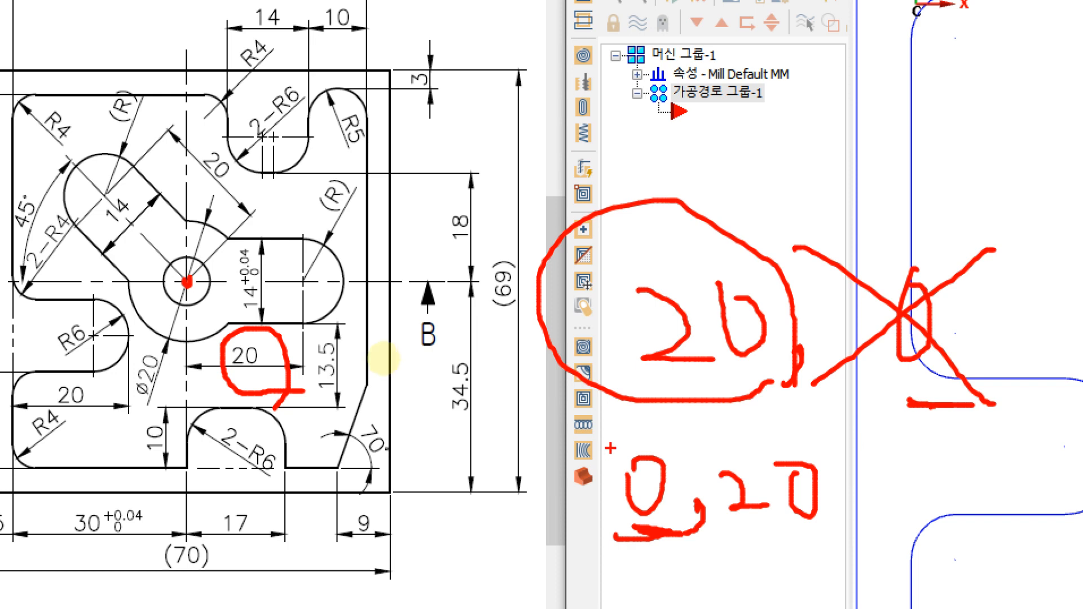
{"action": "key", "text": "Escape"}
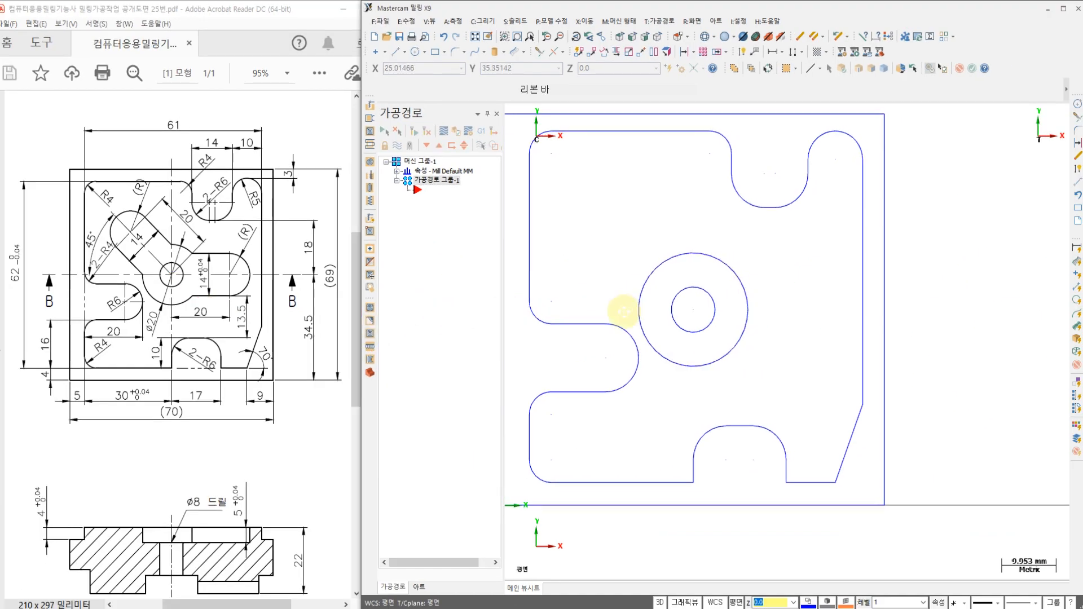
Draw a 14 mm diameter circle centred at relative coordinates 20,0 from the central hole's centre and finish the circle command.
{"action": "left_click", "coordinate": [415, 51]}
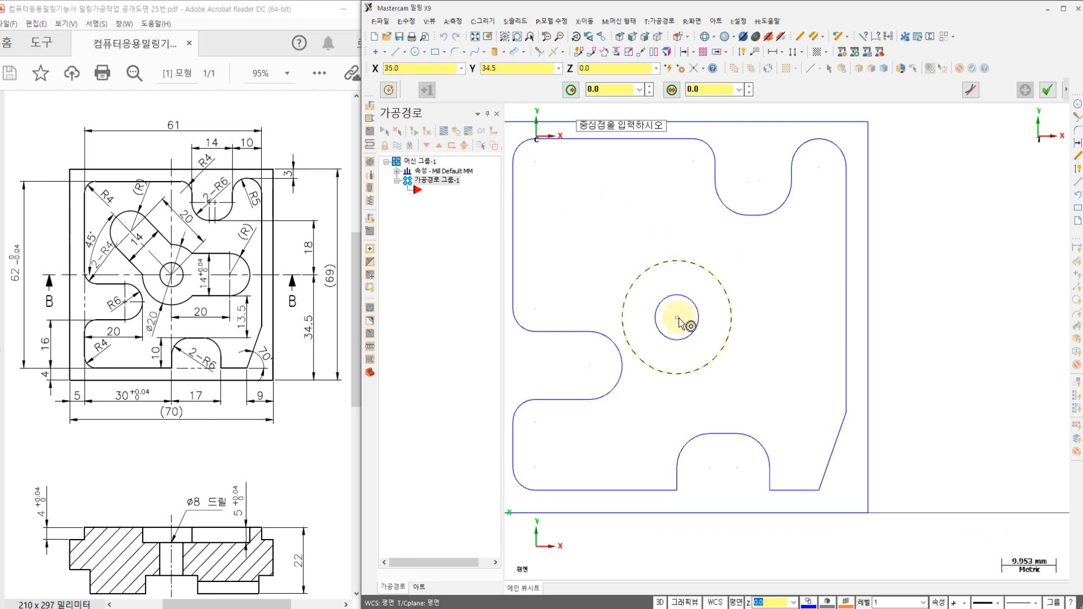
{"action": "key", "text": "space"}
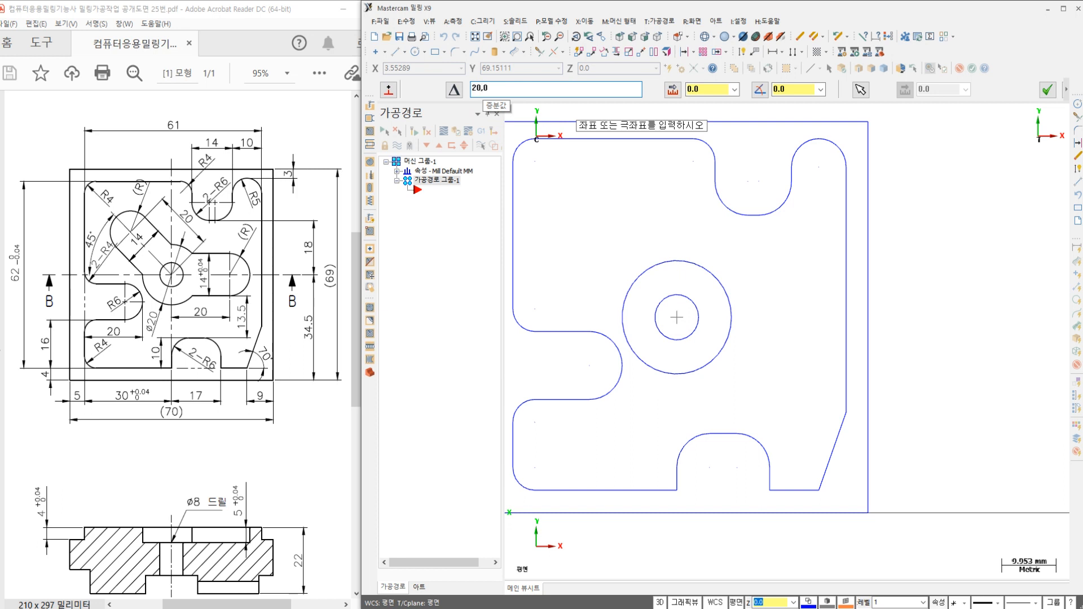
{"action": "key", "text": "Return"}
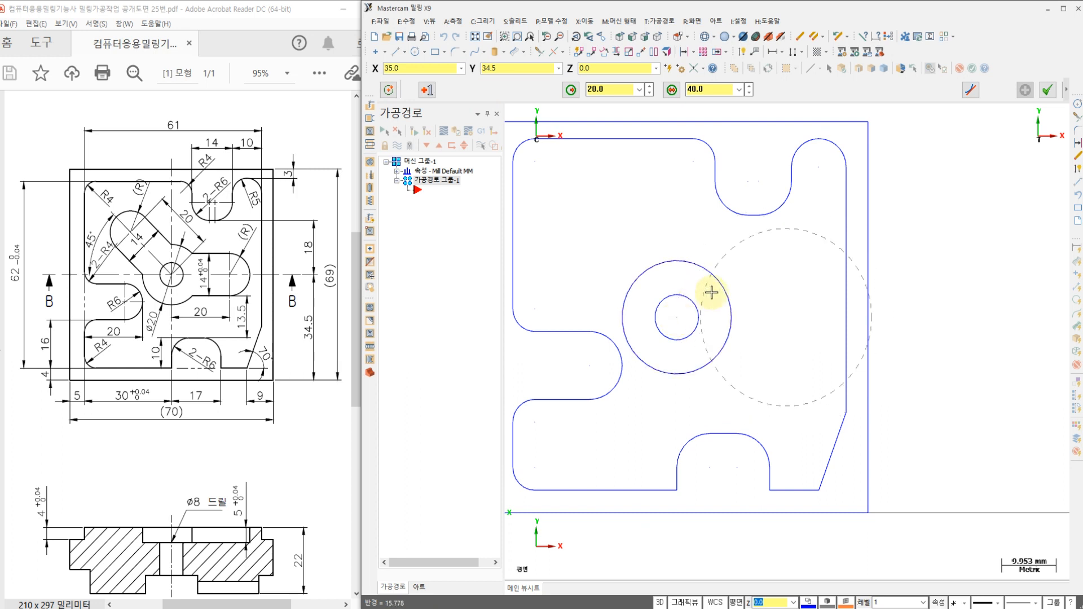
{"action": "left_click", "coordinate": [781, 314]}
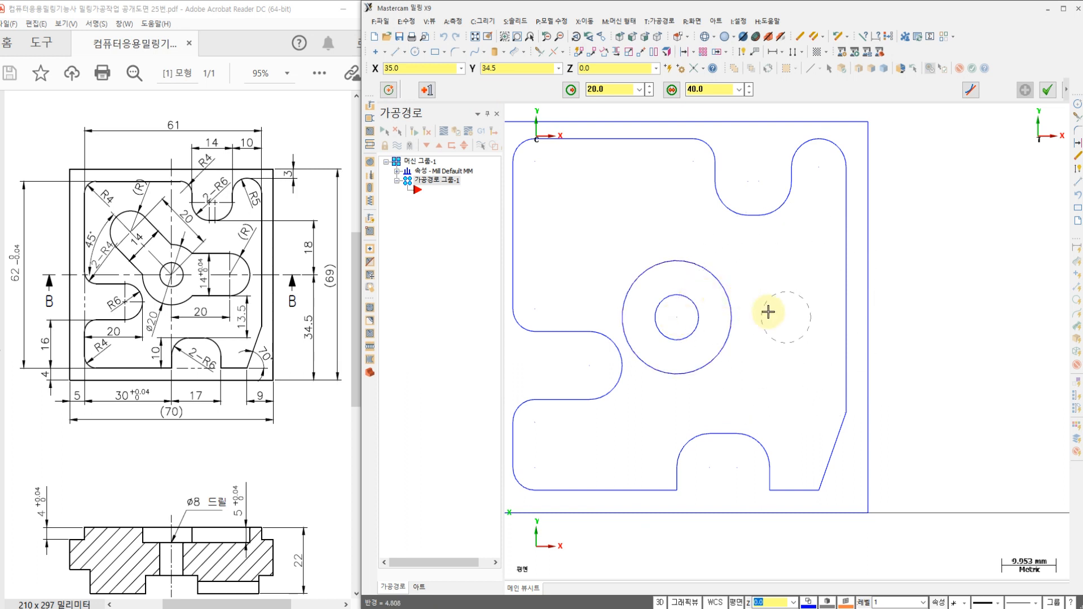
{"action": "left_click", "coordinate": [793, 289]}
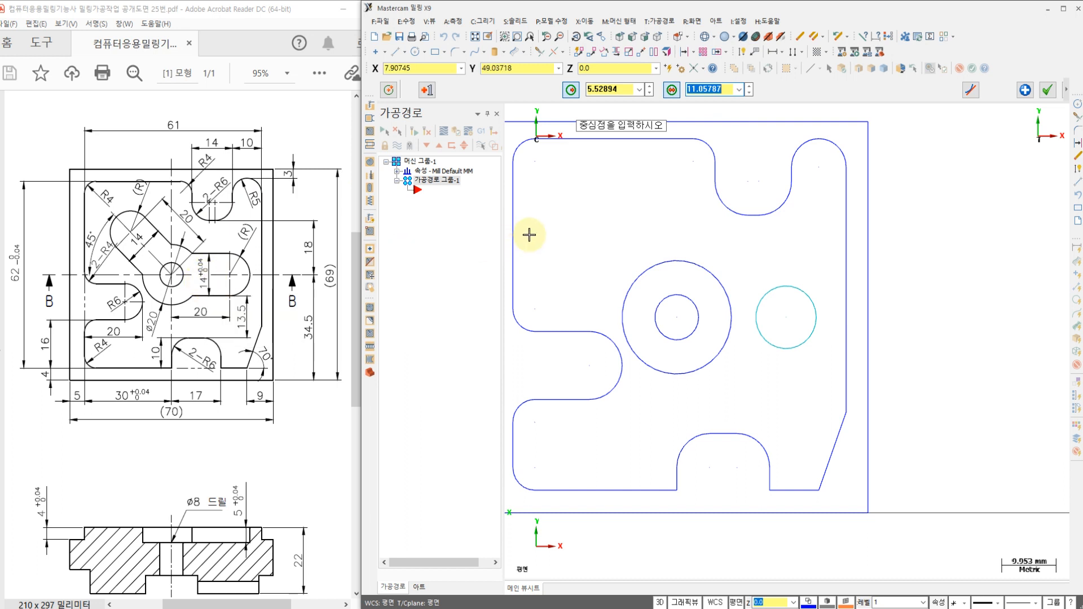
{"action": "type", "text": "14"}
{"action": "key", "text": "Return"}
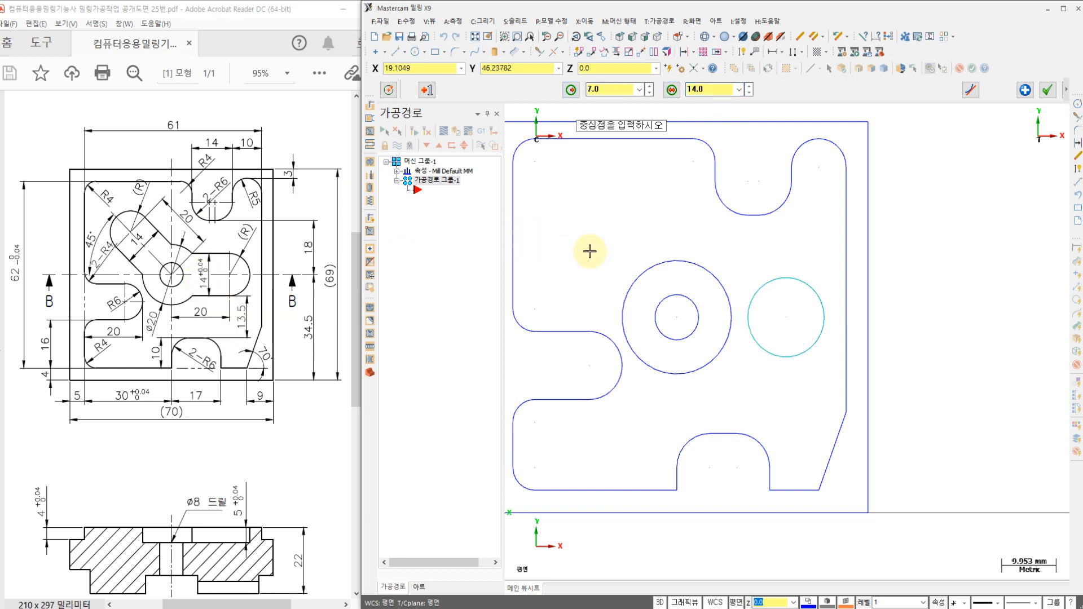
{"action": "left_click", "coordinate": [1047, 89]}
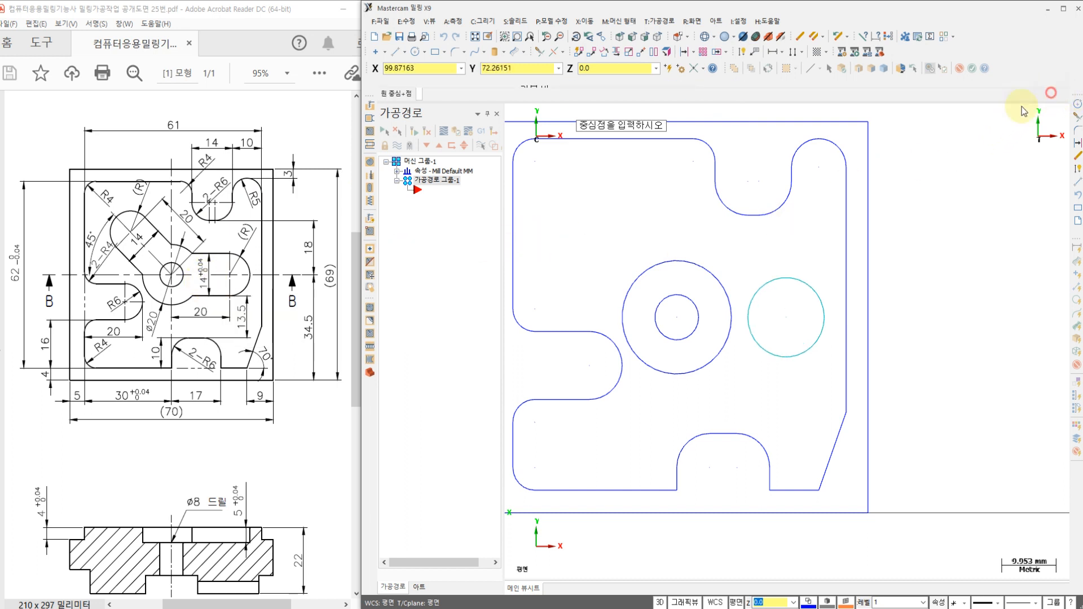
{"action": "key", "text": "Escape"}
Draw two horizontal lines from the upper and lower quadrants of the 14 mm circle into the 20 mm circle, the lower about 16.4 mm long.
{"action": "scroll", "coordinate": [718, 322], "scroll_direction": "up", "scroll_amount": 3}
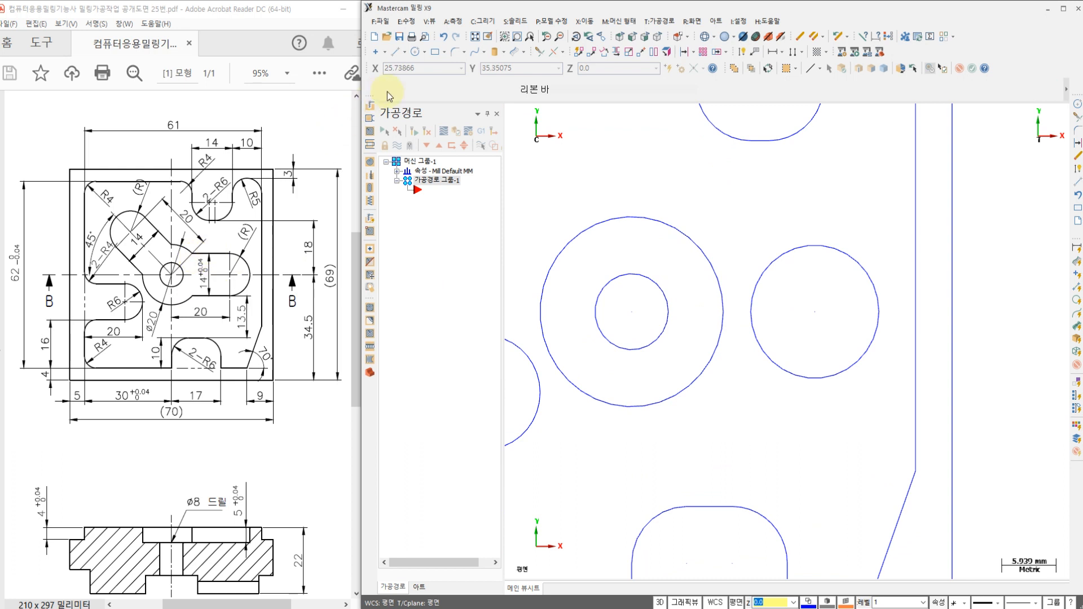
{"action": "left_click", "coordinate": [399, 52]}
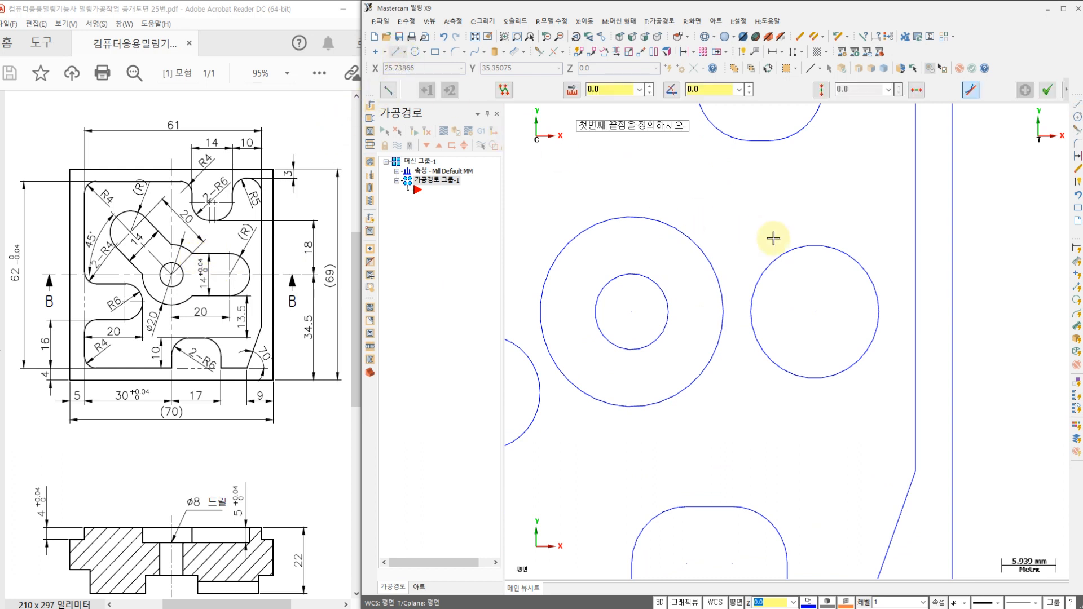
{"action": "left_click", "coordinate": [815, 245]}
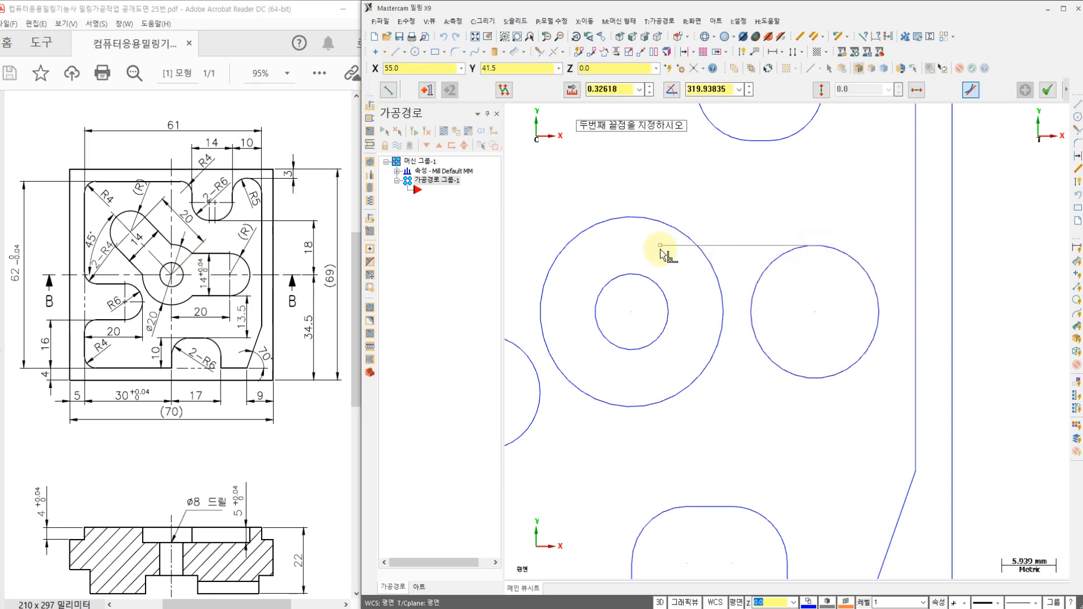
{"action": "left_click", "coordinate": [815, 378]}
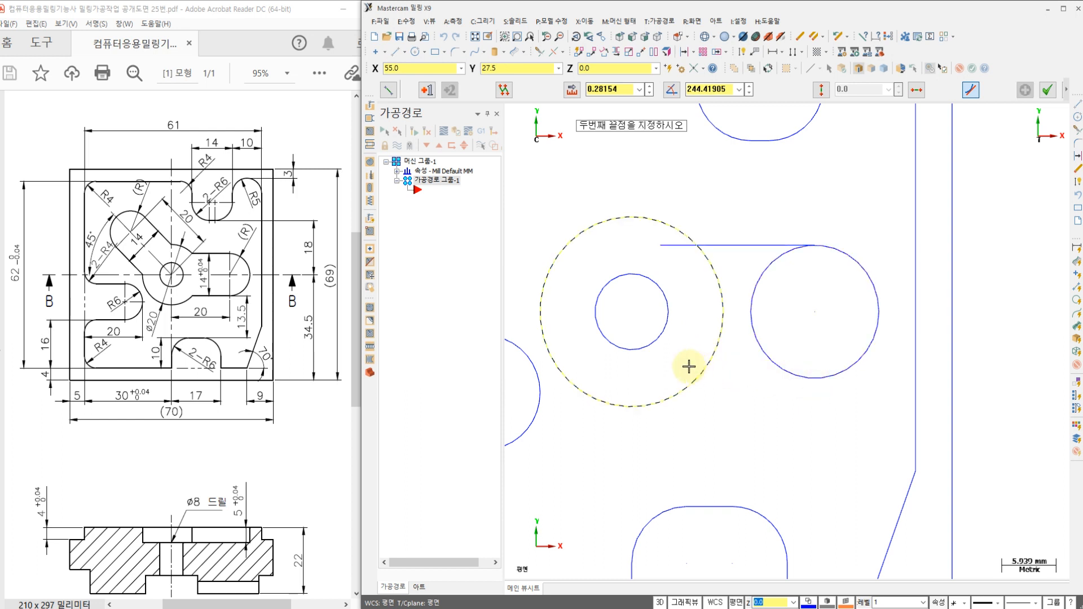
{"action": "left_click", "coordinate": [667, 378]}
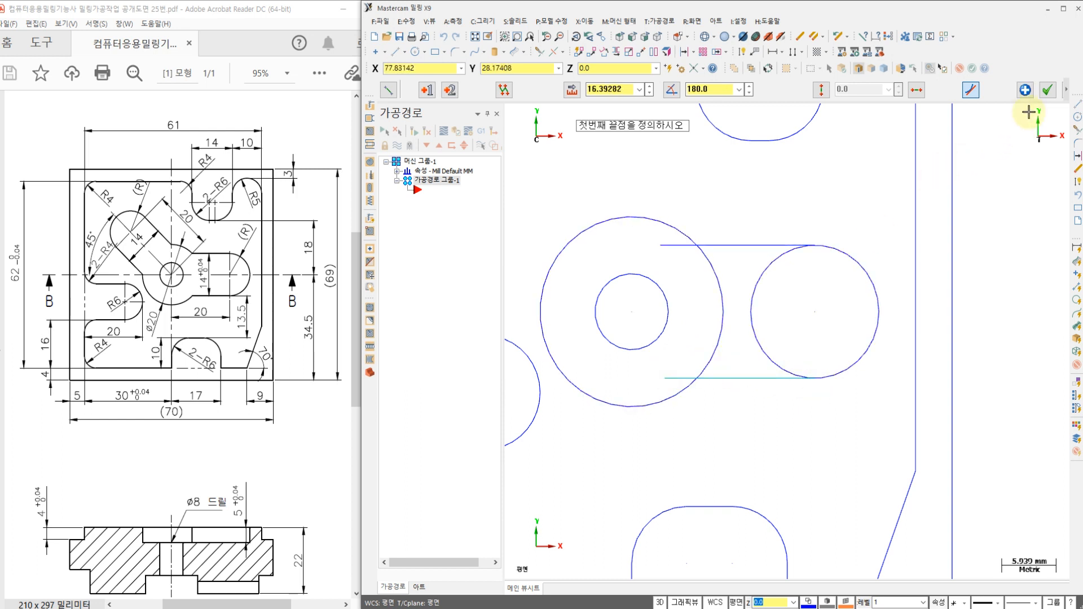
{"action": "left_click", "coordinate": [1047, 89]}
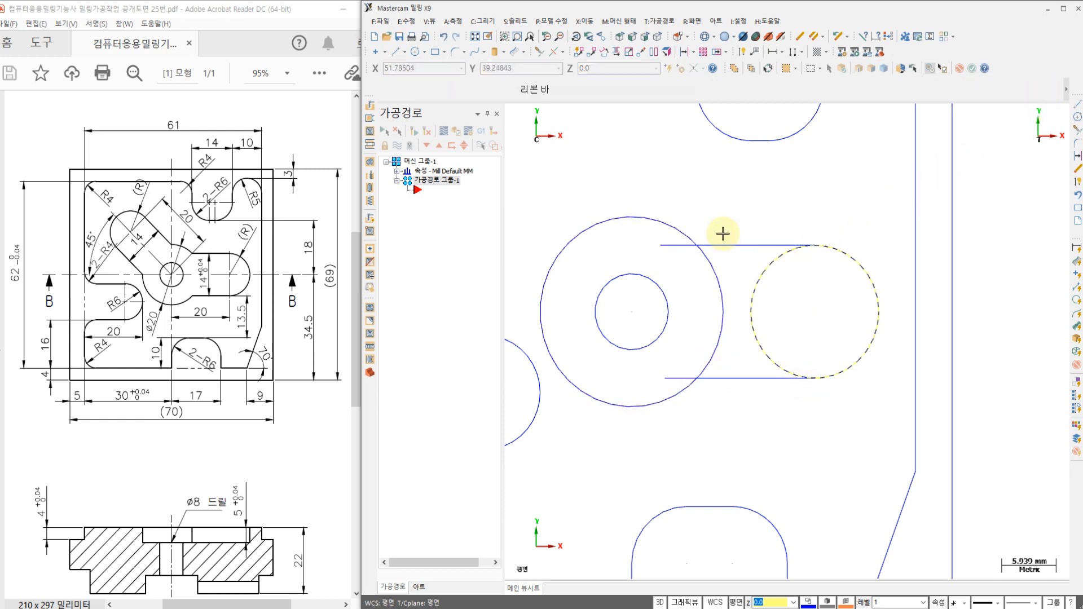
Trim the line ends inside the 20 mm circle and both circles' arcs inside the slot to form the horizontal slot outline.
{"action": "left_click", "coordinate": [540, 54]}
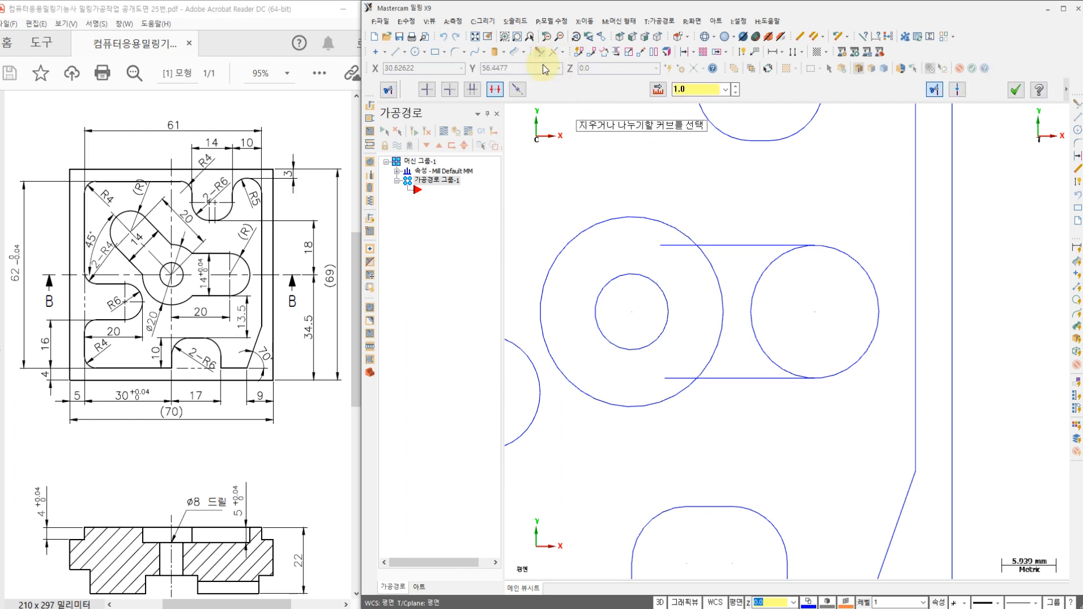
{"action": "left_click", "coordinate": [674, 245]}
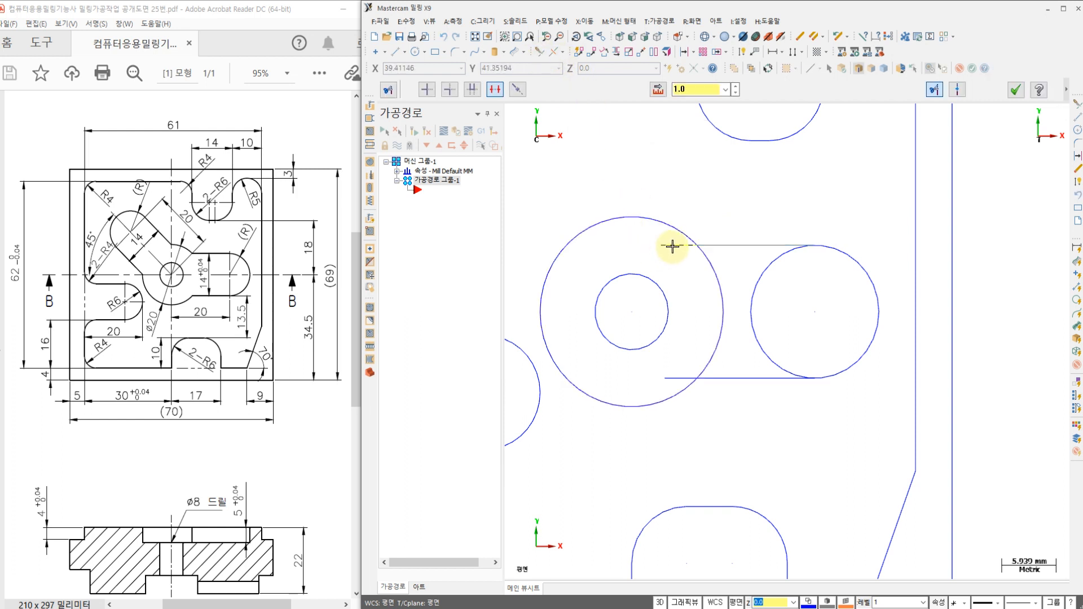
{"action": "left_click", "coordinate": [679, 378]}
{"action": "left_click", "coordinate": [715, 298]}
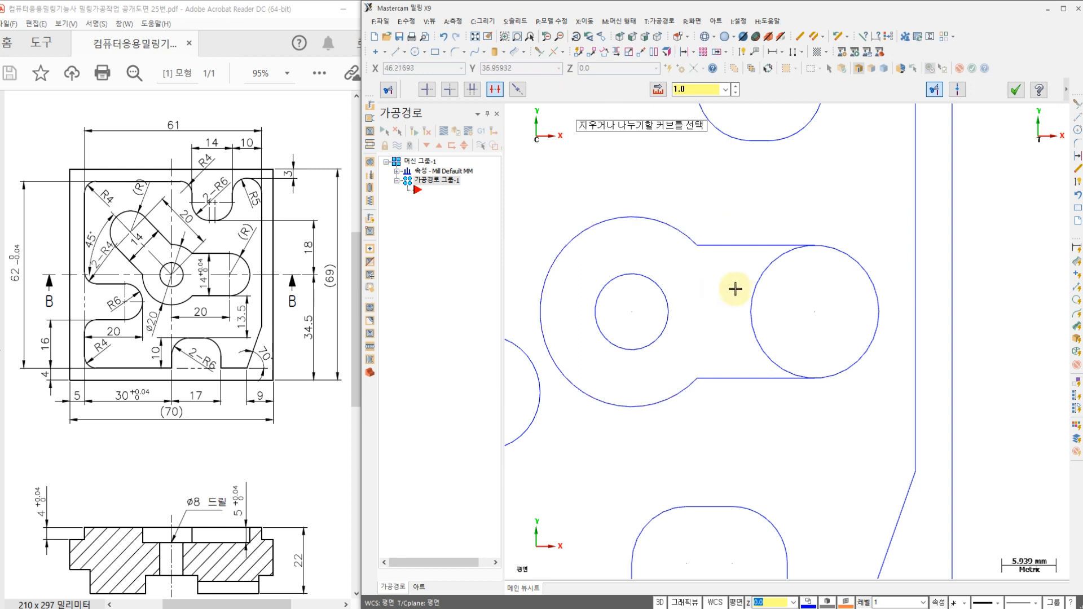
{"action": "left_click", "coordinate": [749, 288]}
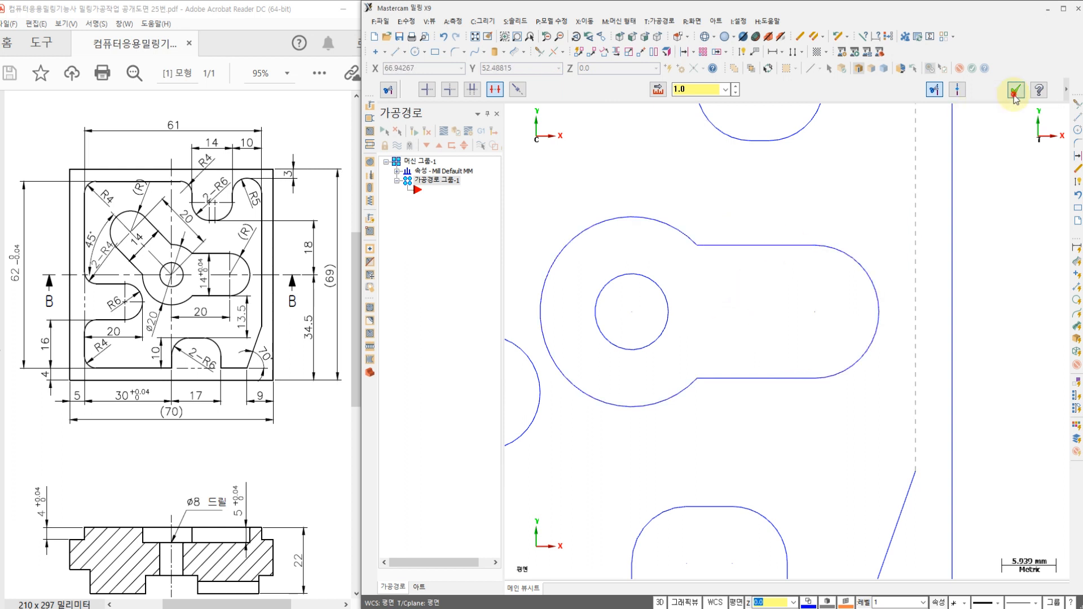
{"action": "left_click", "coordinate": [1015, 89]}
Mark the horizontal slot, its rotation centre and rotated position, circle the drawing's 45° angle, sketch the rotation arrow, then clear the marks.
{"action": "scroll", "coordinate": [645, 350], "scroll_direction": "down", "scroll_amount": 1}
{"action": "scroll", "coordinate": [645, 351], "scroll_direction": "down", "scroll_amount": 2}
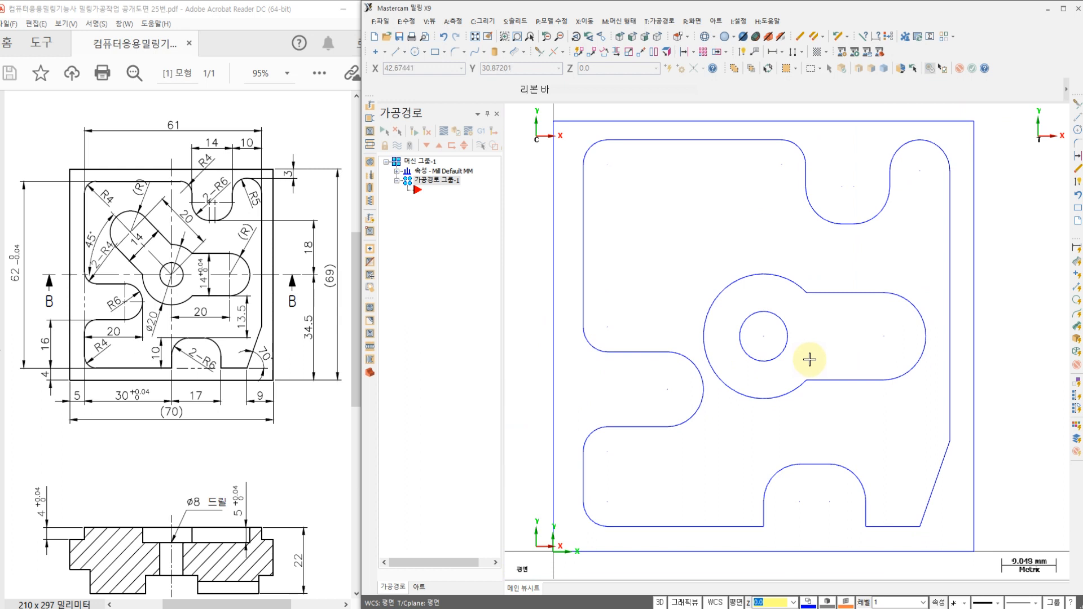
{"action": "mouse_move", "coordinate": [816, 295]}
{"action": "left_mouse_down"}
{"action": "mouse_move", "coordinate": [894, 292]}
{"action": "mouse_move", "coordinate": [923, 315]}
{"action": "mouse_move", "coordinate": [868, 378]}
{"action": "mouse_move", "coordinate": [808, 385]}
{"action": "left_mouse_up"}
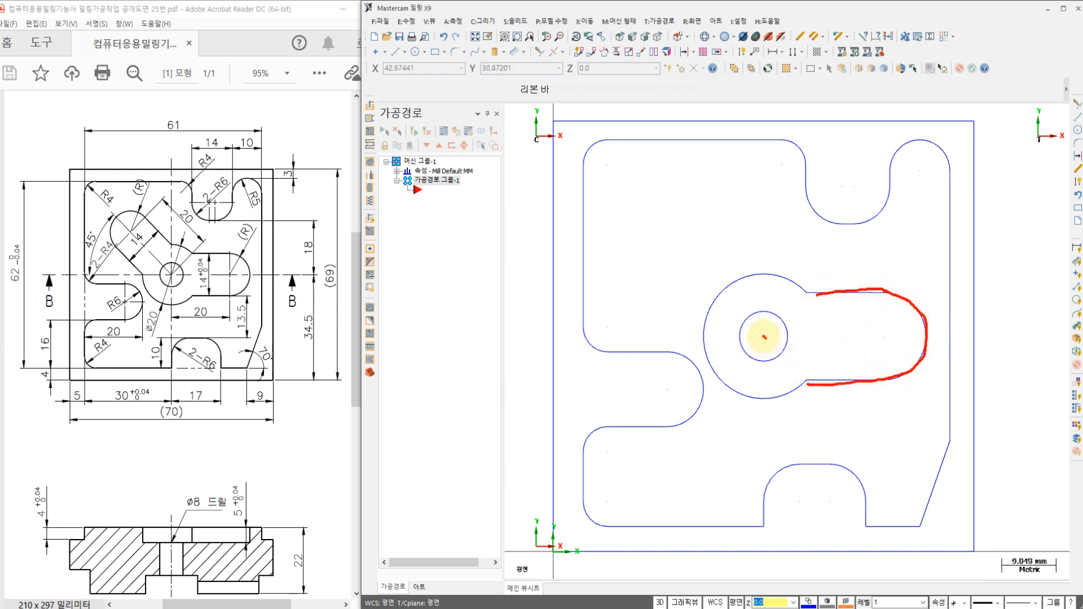
{"action": "mouse_move", "coordinate": [831, 339]}
{"action": "left_mouse_down"}
{"action": "mouse_move", "coordinate": [808, 302]}
{"action": "mouse_move", "coordinate": [759, 266]}
{"action": "mouse_move", "coordinate": [697, 278]}
{"action": "left_mouse_up"}
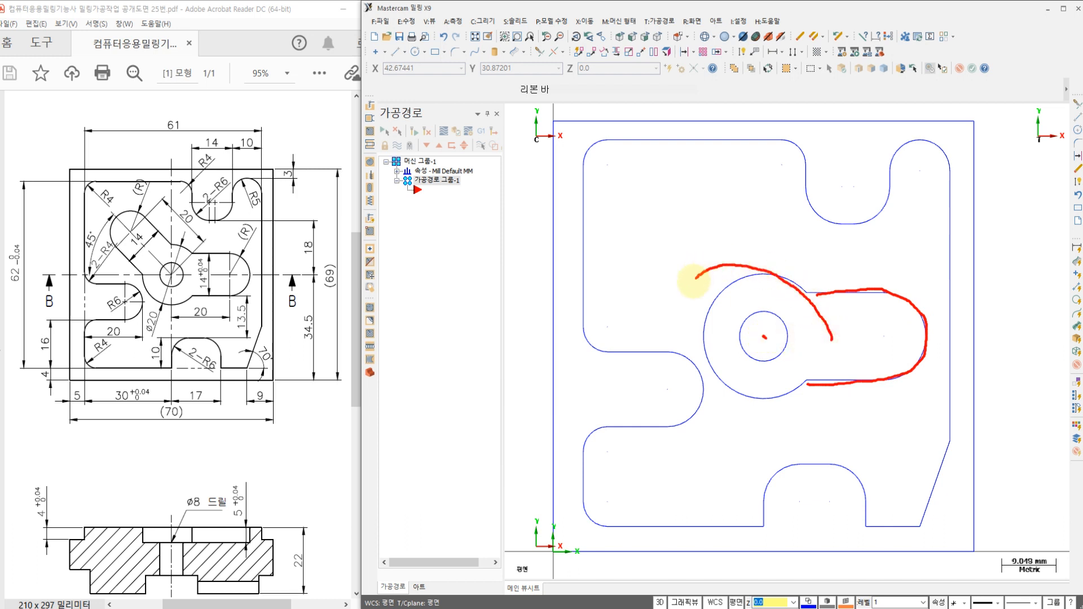
{"action": "mouse_move", "coordinate": [715, 320]}
{"action": "left_mouse_down"}
{"action": "mouse_move", "coordinate": [636, 248]}
{"action": "mouse_move", "coordinate": [641, 201]}
{"action": "mouse_move", "coordinate": [757, 270]}
{"action": "mouse_move", "coordinate": [720, 298]}
{"action": "left_mouse_up"}
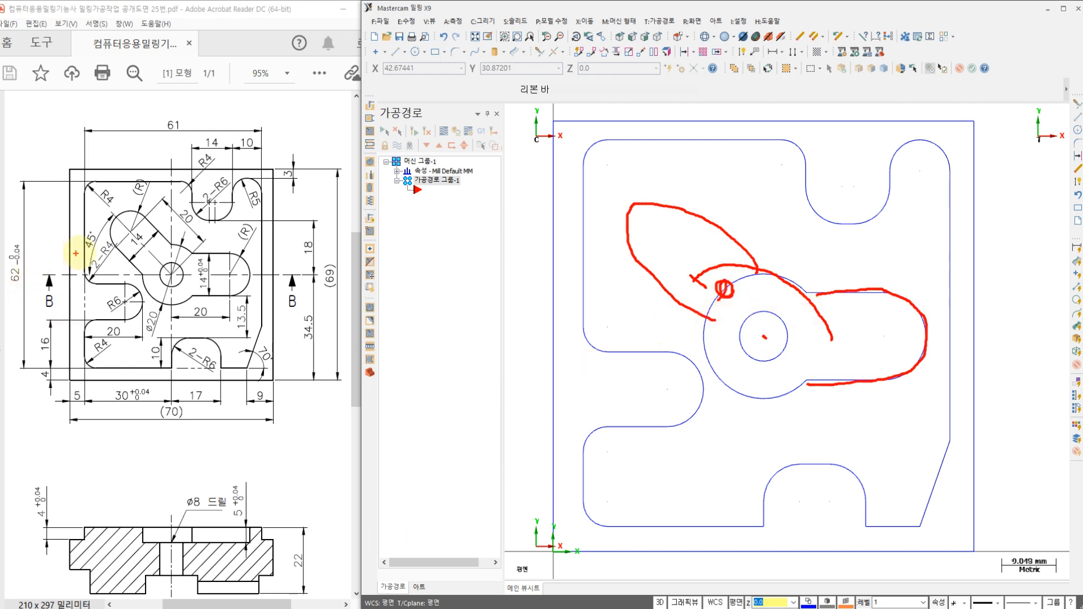
{"action": "mouse_move", "coordinate": [80, 242]}
{"action": "left_mouse_down"}
{"action": "mouse_move", "coordinate": [73, 229]}
{"action": "mouse_move", "coordinate": [103, 241]}
{"action": "mouse_move", "coordinate": [79, 210]}
{"action": "mouse_move", "coordinate": [71, 253]}
{"action": "mouse_move", "coordinate": [106, 244]}
{"action": "left_mouse_up"}
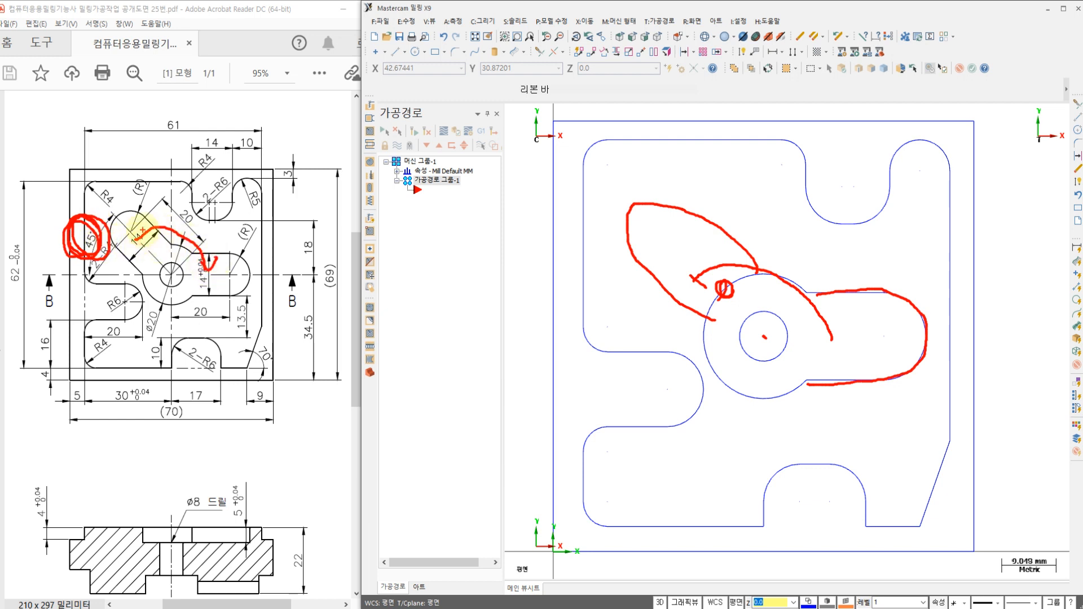
{"action": "key", "text": "Escape"}
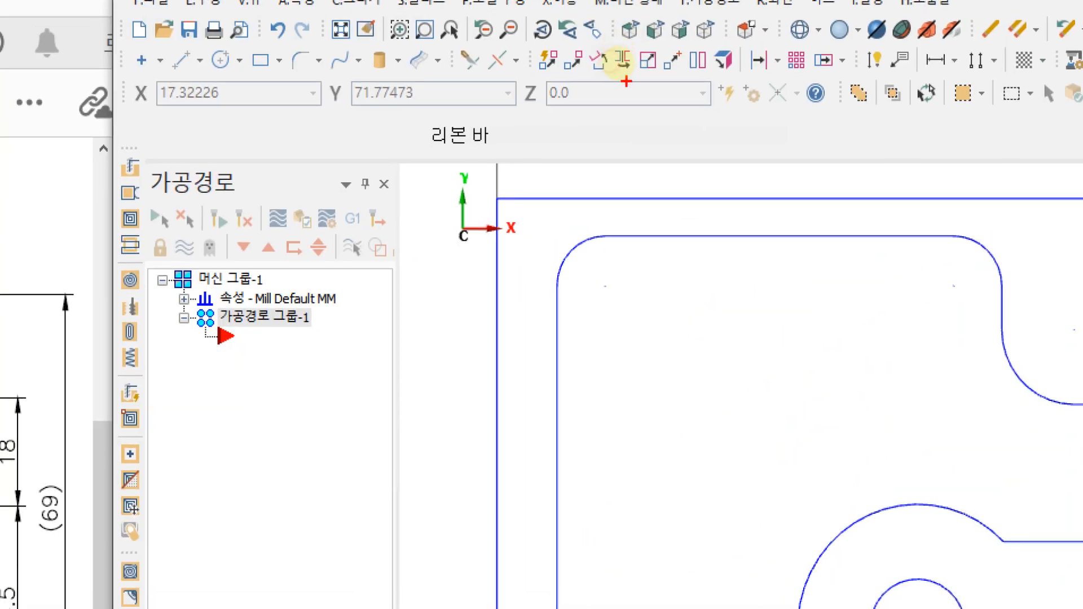
Rotate one copy of the horizontal slot's outline by 135 degrees about the central hole's centre.
{"action": "mouse_move", "coordinate": [620, 62]}
{"action": "left_mouse_down"}
{"action": "mouse_move", "coordinate": [563, 42]}
{"action": "mouse_move", "coordinate": [633, 60]}
{"action": "mouse_move", "coordinate": [561, 74]}
{"action": "mouse_move", "coordinate": [622, 61]}
{"action": "left_mouse_up"}
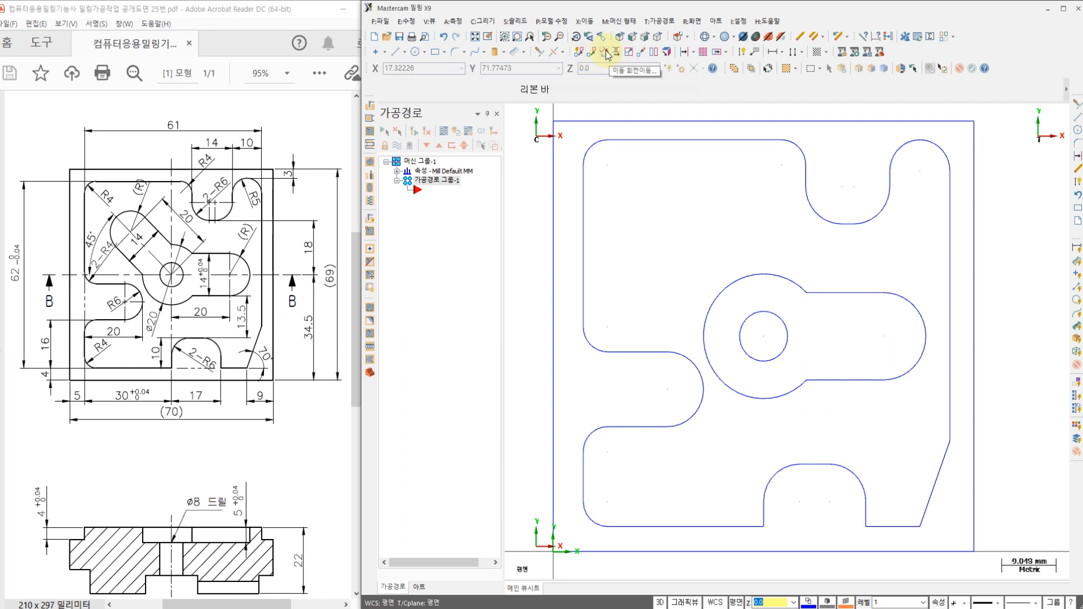
{"action": "left_click", "coordinate": [605, 53]}
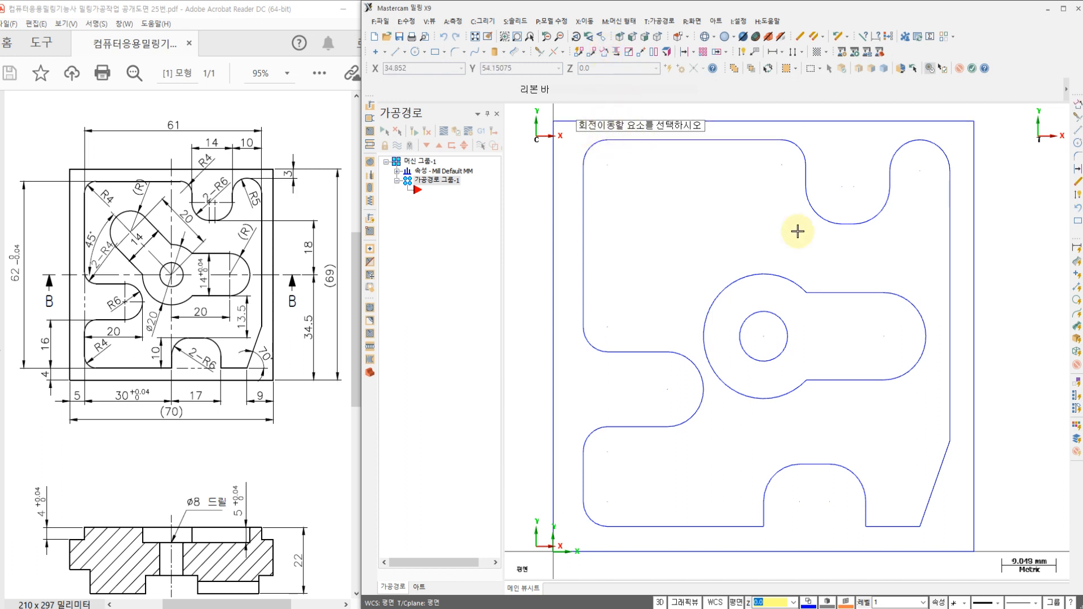
{"action": "left_click", "coordinate": [844, 291]}
{"action": "left_click", "coordinate": [909, 302]}
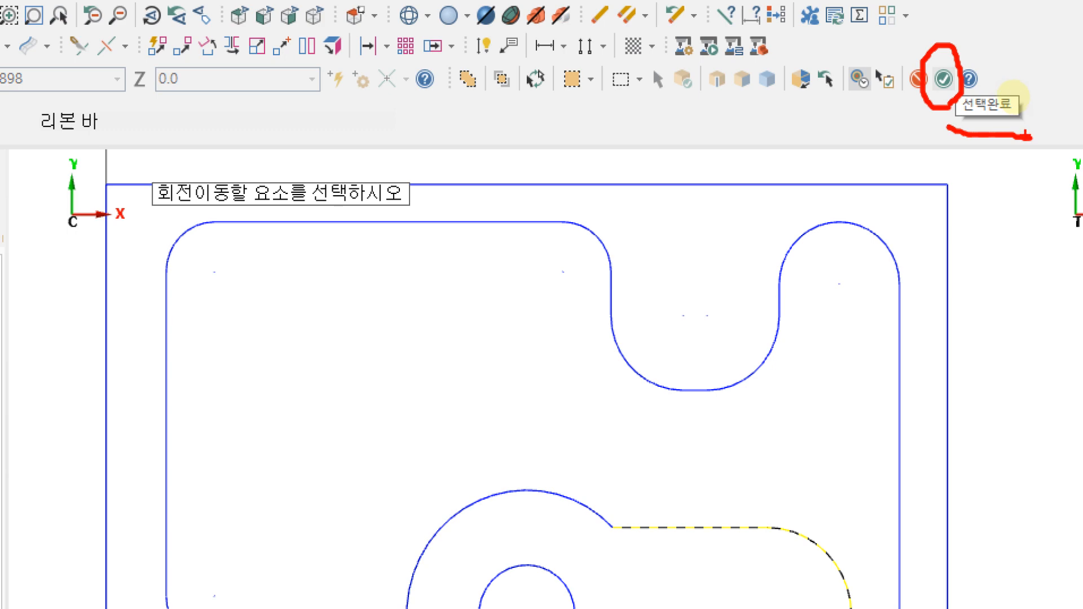
{"action": "left_click", "coordinate": [943, 79]}
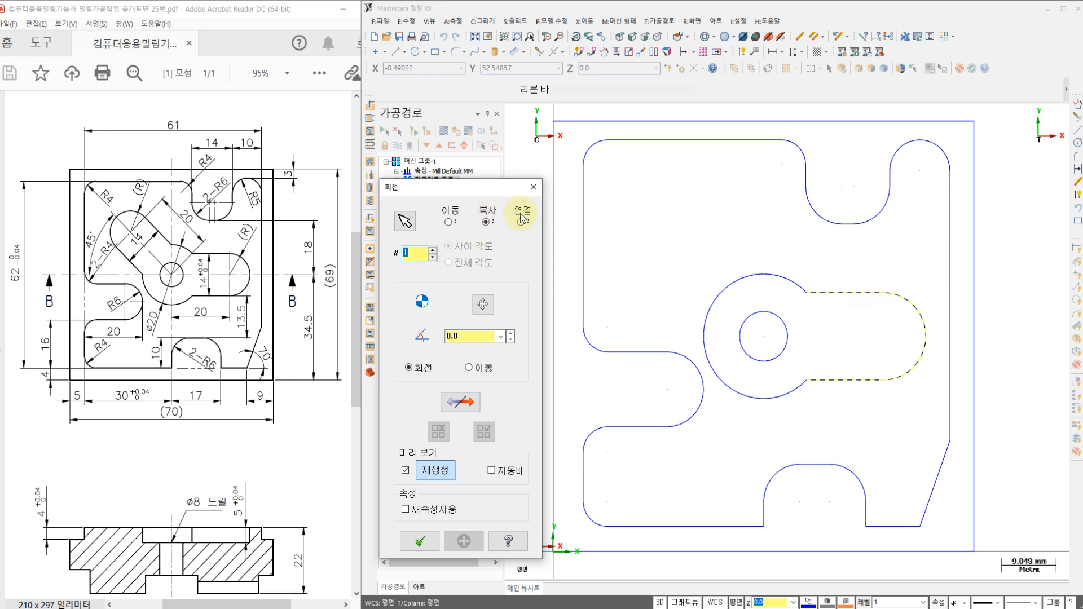
{"action": "left_click", "coordinate": [451, 223]}
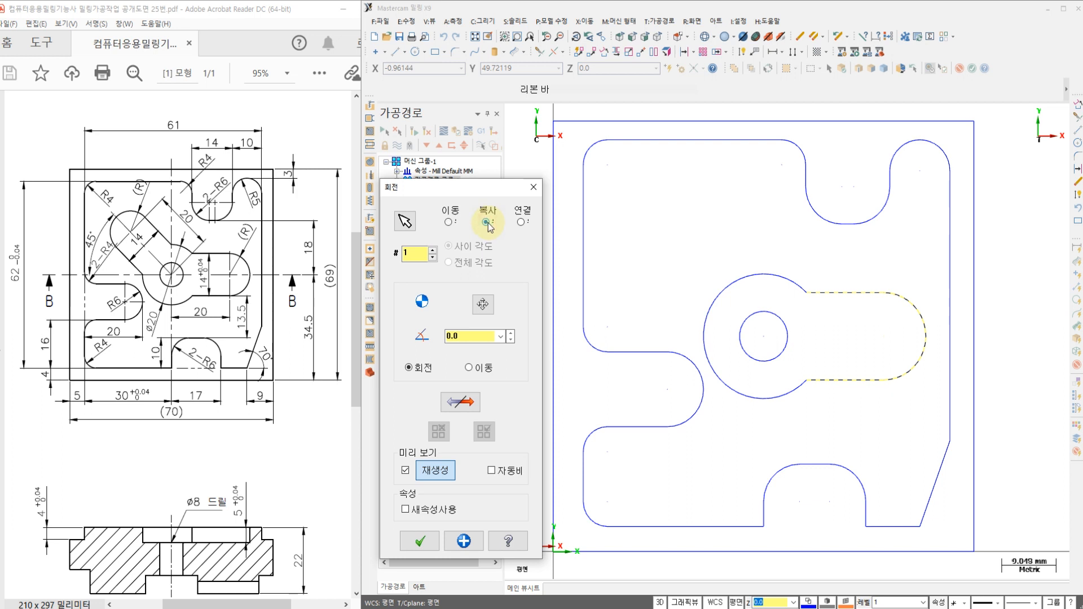
{"action": "left_click", "coordinate": [483, 304]}
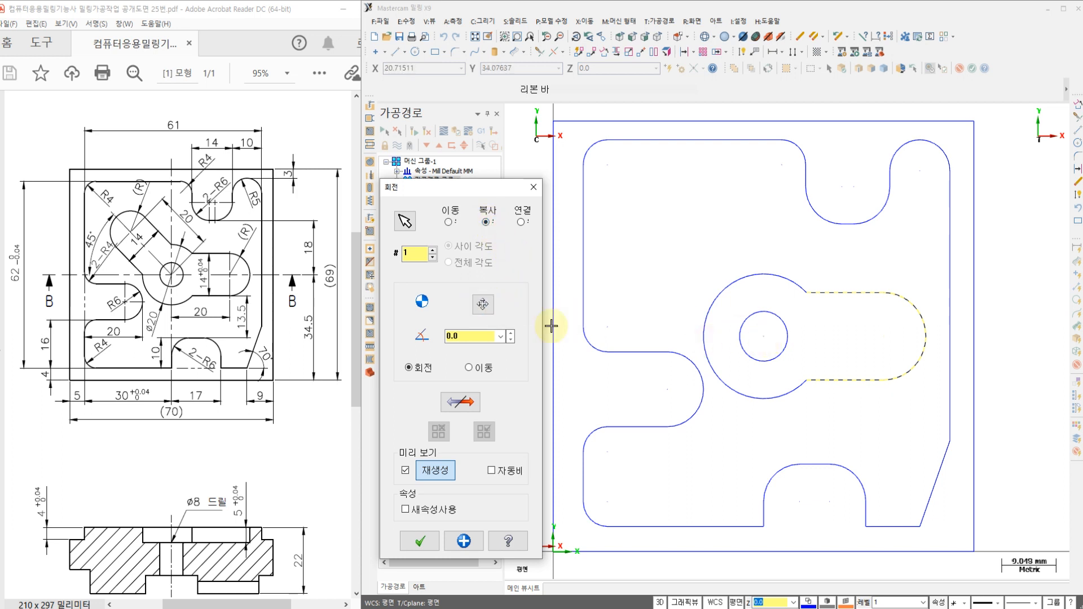
{"action": "left_click", "coordinate": [484, 306]}
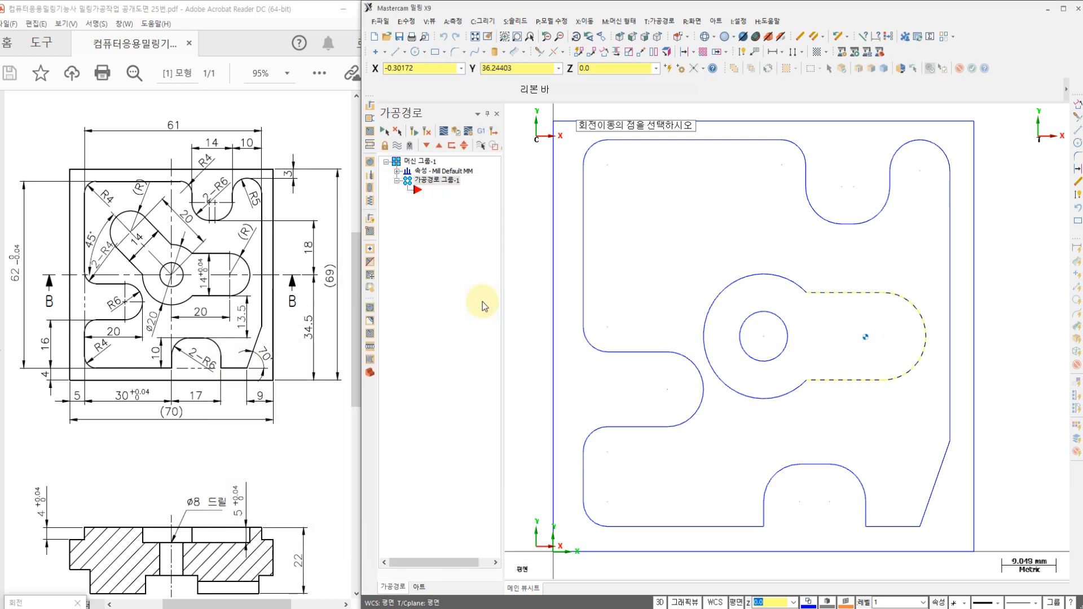
{"action": "left_click", "coordinate": [765, 338]}
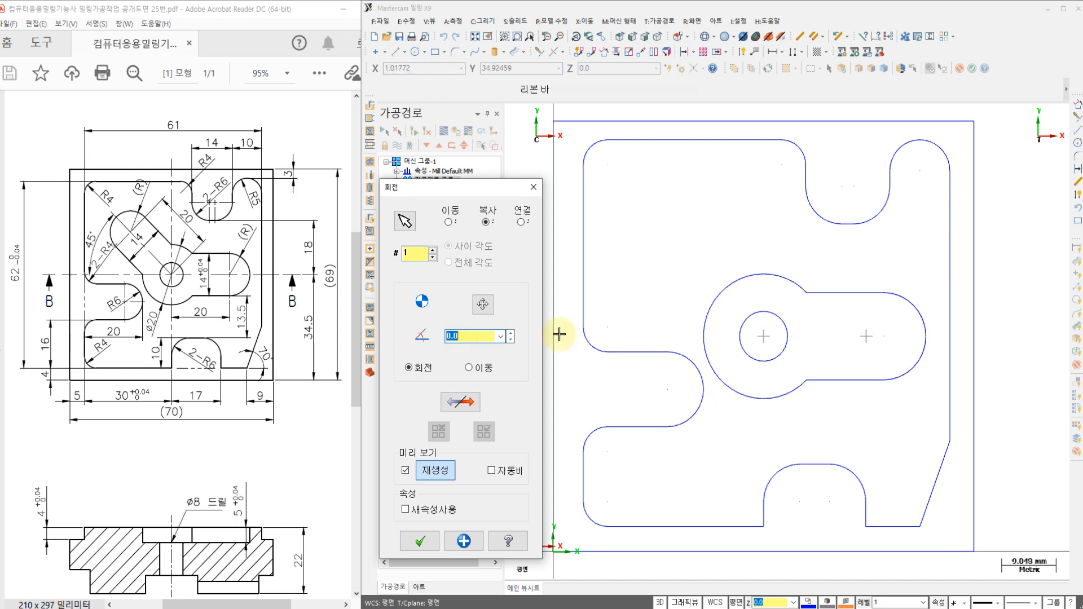
{"action": "type", "text": "135"}
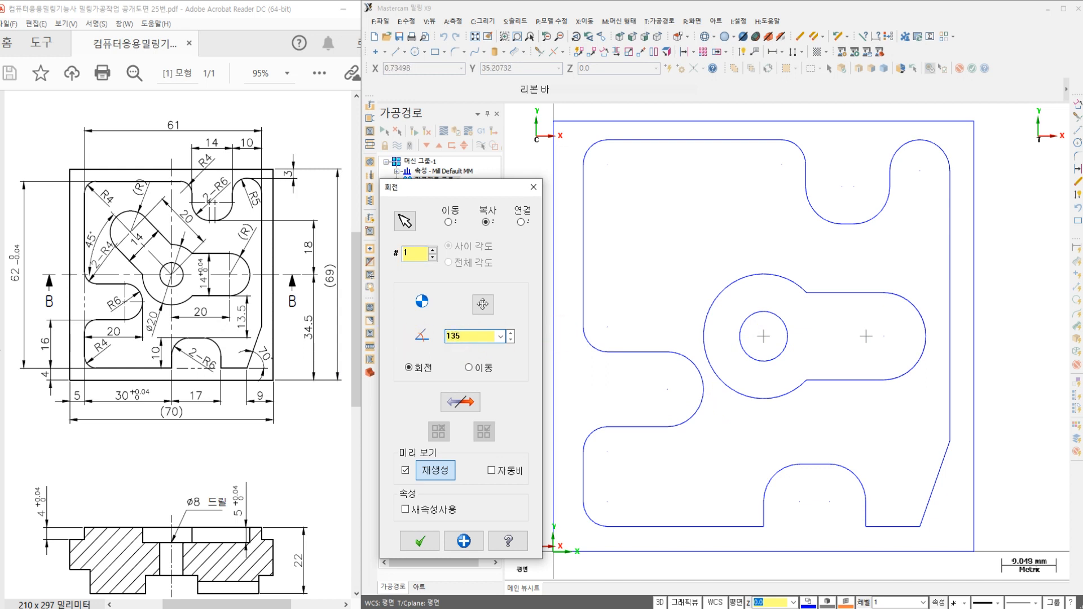
{"action": "left_click", "coordinate": [419, 541]}
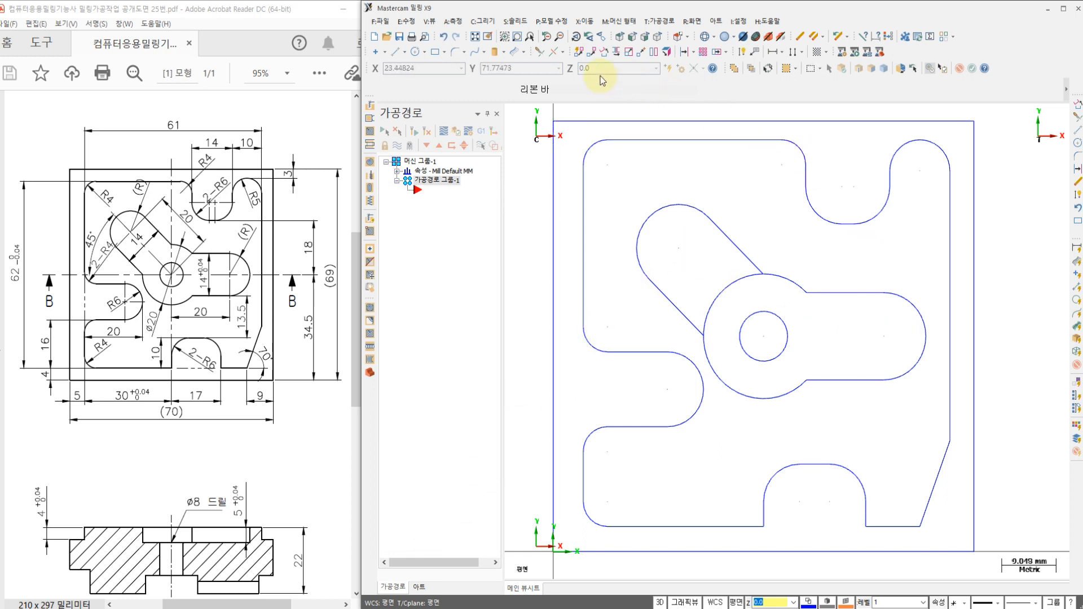
Trim away the 20 mm circle's arc across the mouth of the diagonal slot.
{"action": "left_click", "coordinate": [539, 52]}
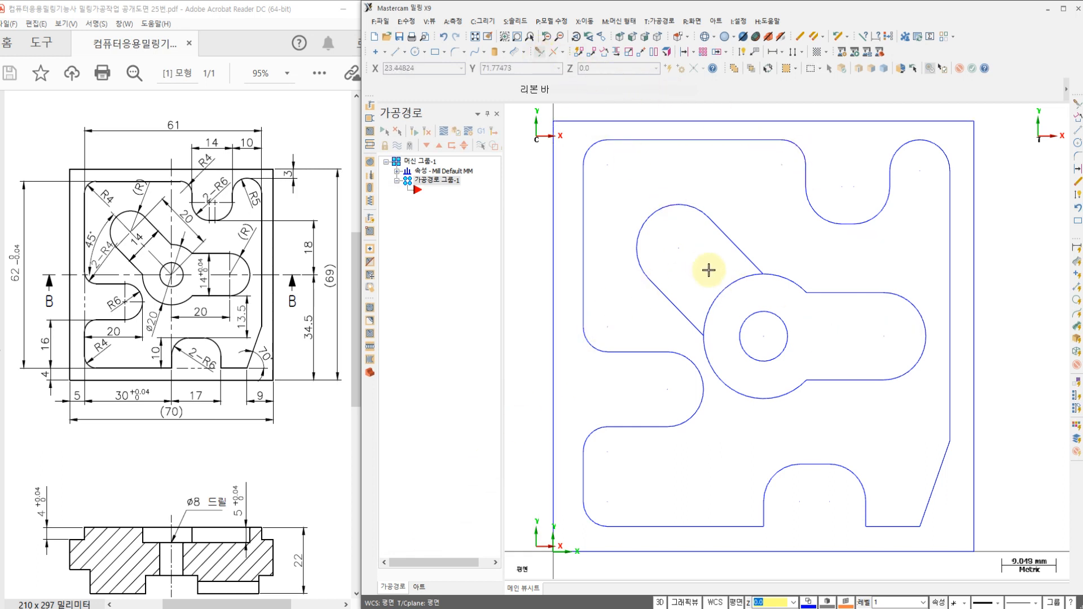
{"action": "left_click", "coordinate": [716, 290]}
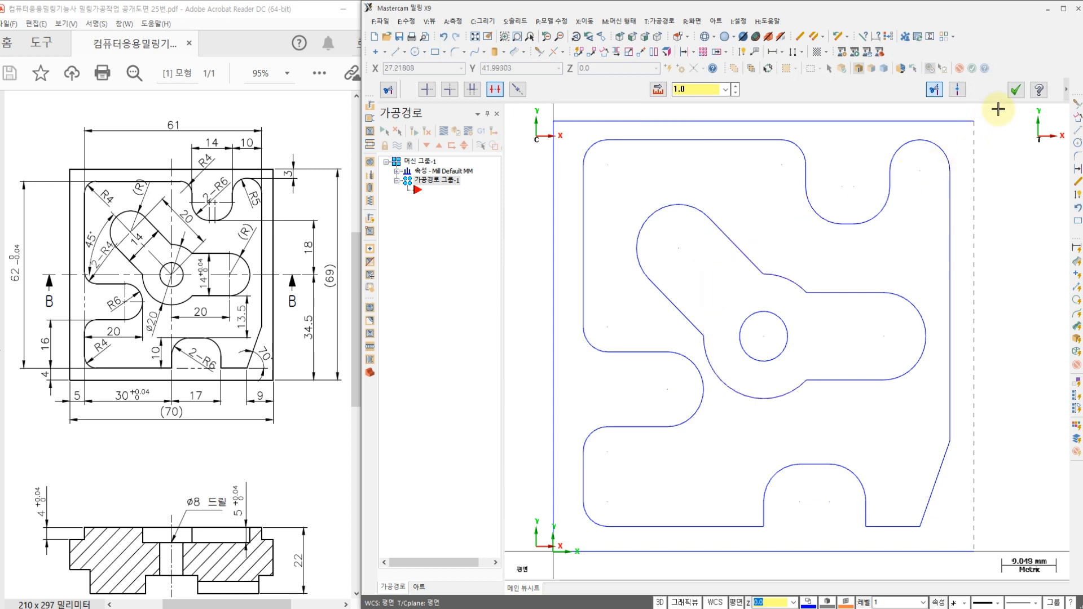
Check the distance from the diagonal slot's arc centre to the central hole's centre with a temporary dimension, then delete that dimension.
{"action": "left_click", "coordinate": [1015, 91]}
{"action": "scroll", "coordinate": [749, 377], "scroll_direction": "down", "scroll_amount": 2}
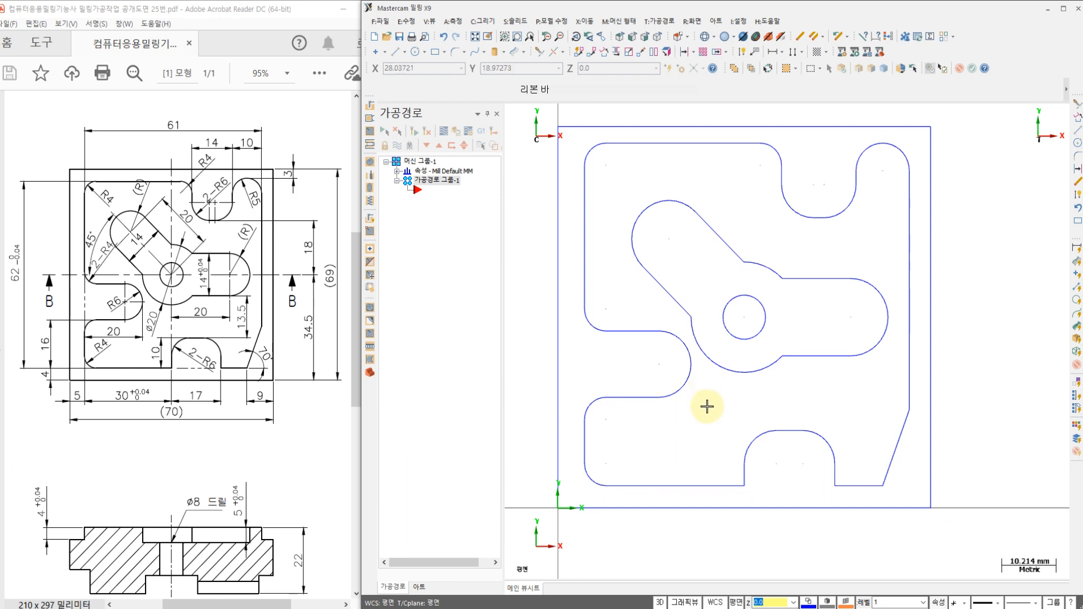
{"action": "middle_click_drag", "start_coordinate": [685, 334], "coordinate": [700, 347]}
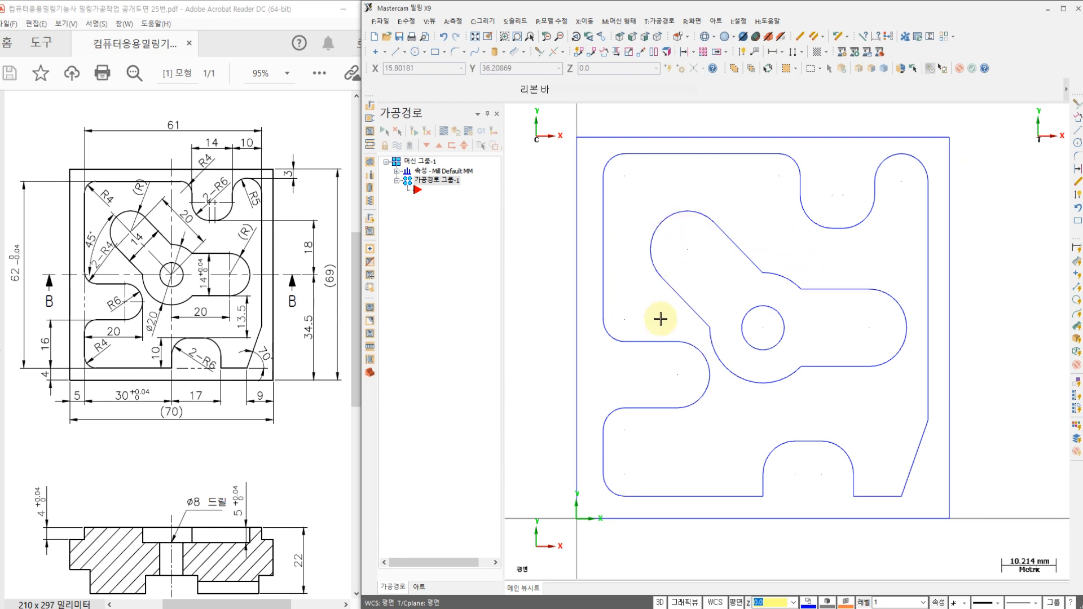
{"action": "left_click", "coordinate": [683, 212]}
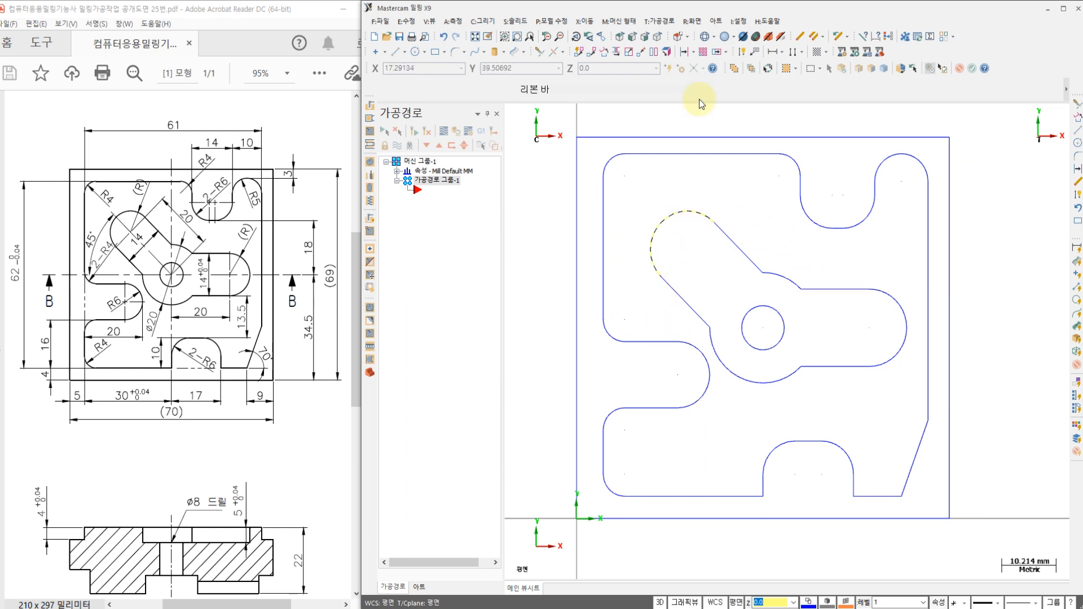
{"action": "left_click", "coordinate": [742, 54]}
{"action": "left_click", "coordinate": [693, 250]}
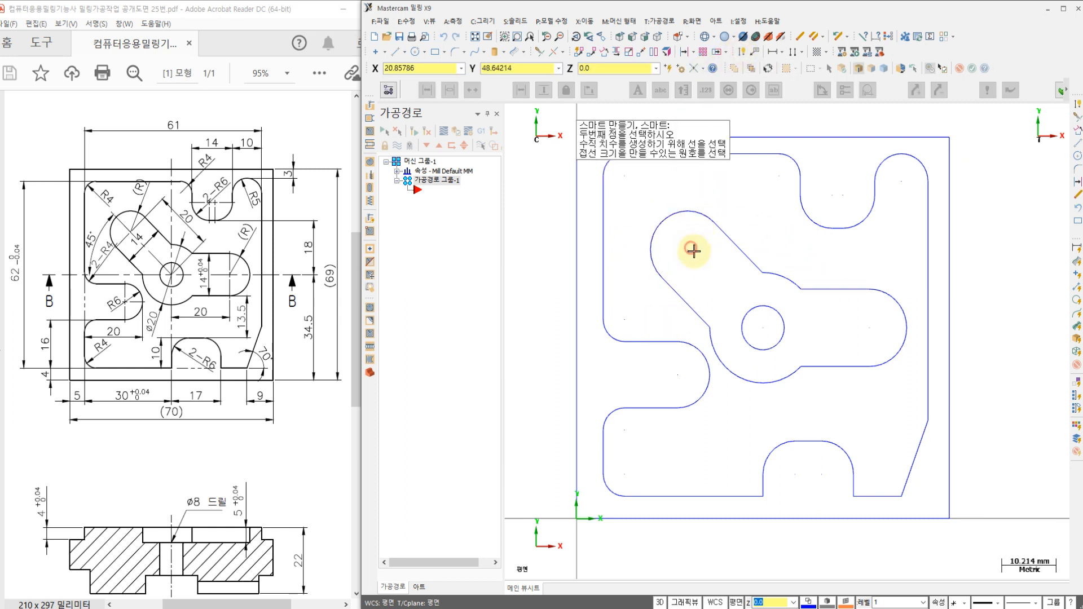
{"action": "left_click", "coordinate": [767, 332]}
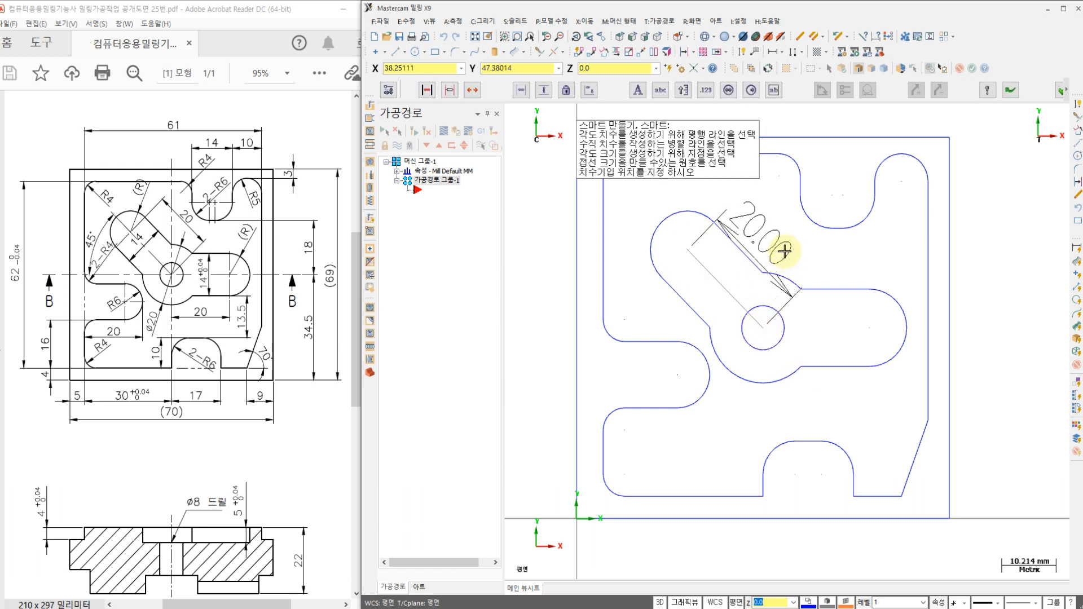
{"action": "left_click", "coordinate": [778, 285]}
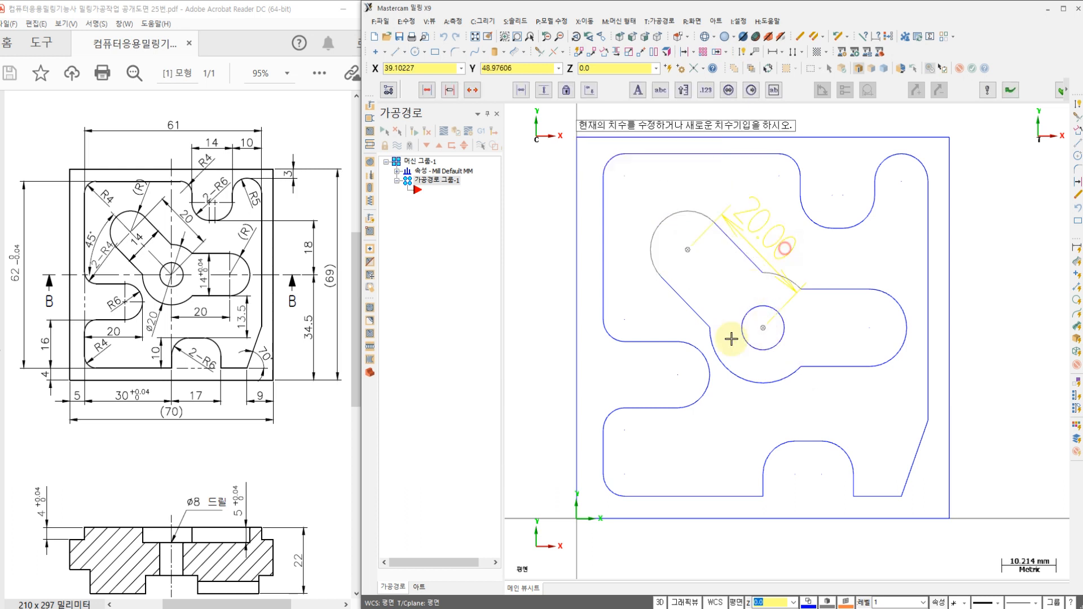
{"action": "left_click", "coordinate": [1011, 94]}
{"action": "left_click", "coordinate": [776, 248]}
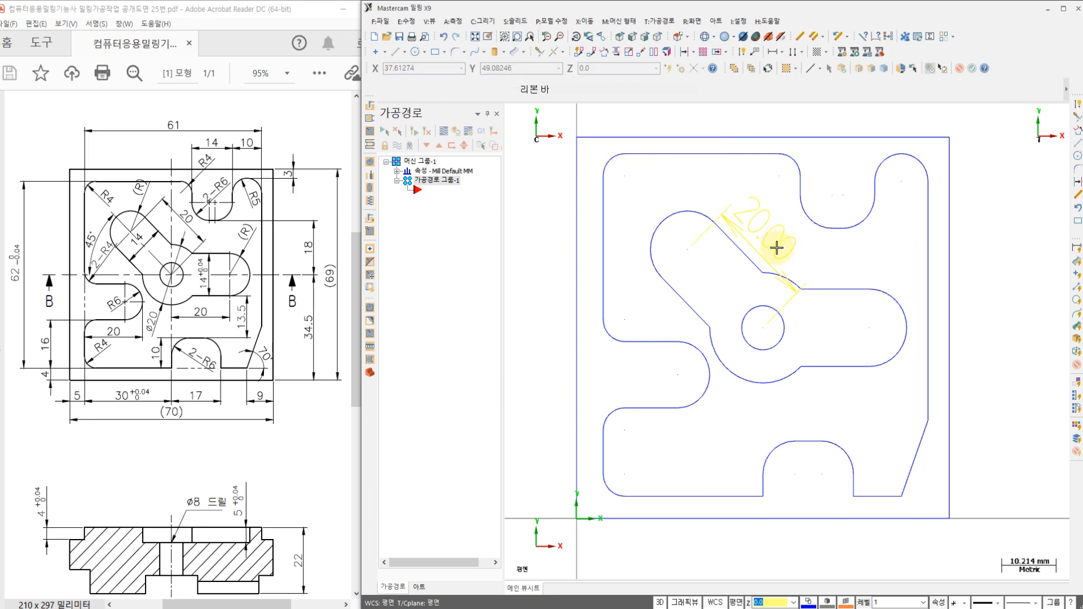
{"action": "key", "text": "Delete"}
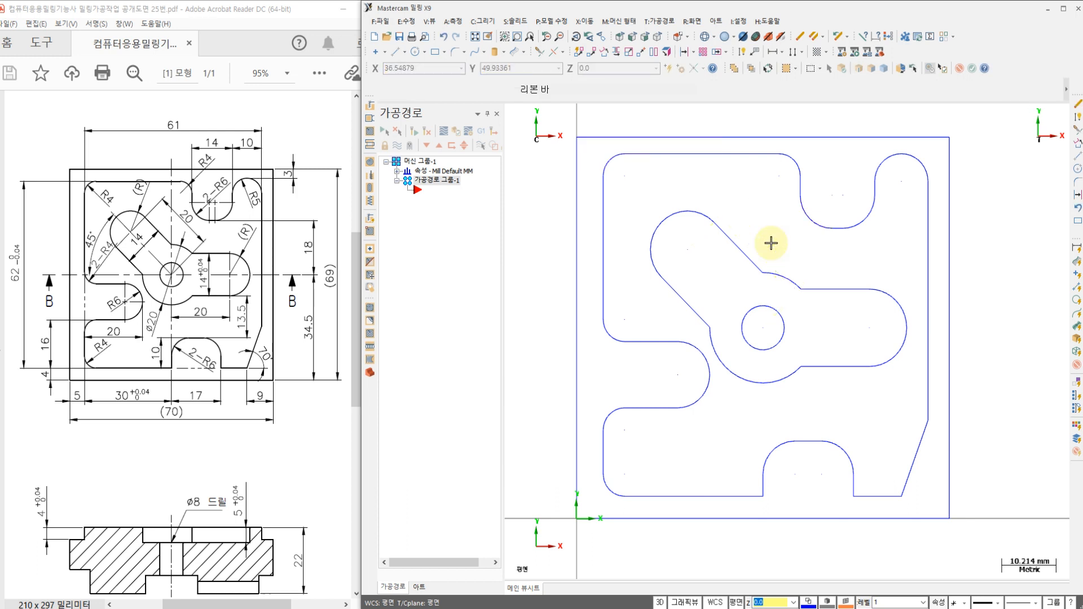
Check the angle between the lower edges of the horizontal and diagonal slots with a temporary angular dimension, then undo it.
{"action": "left_click", "coordinate": [743, 52]}
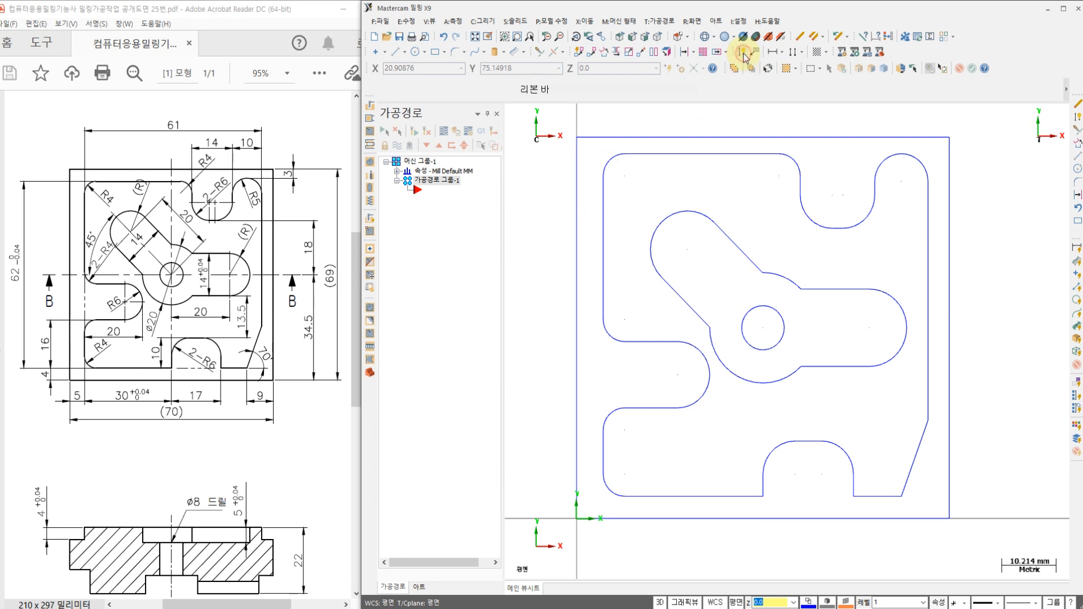
{"action": "left_click", "coordinate": [823, 364]}
{"action": "left_click", "coordinate": [703, 312]}
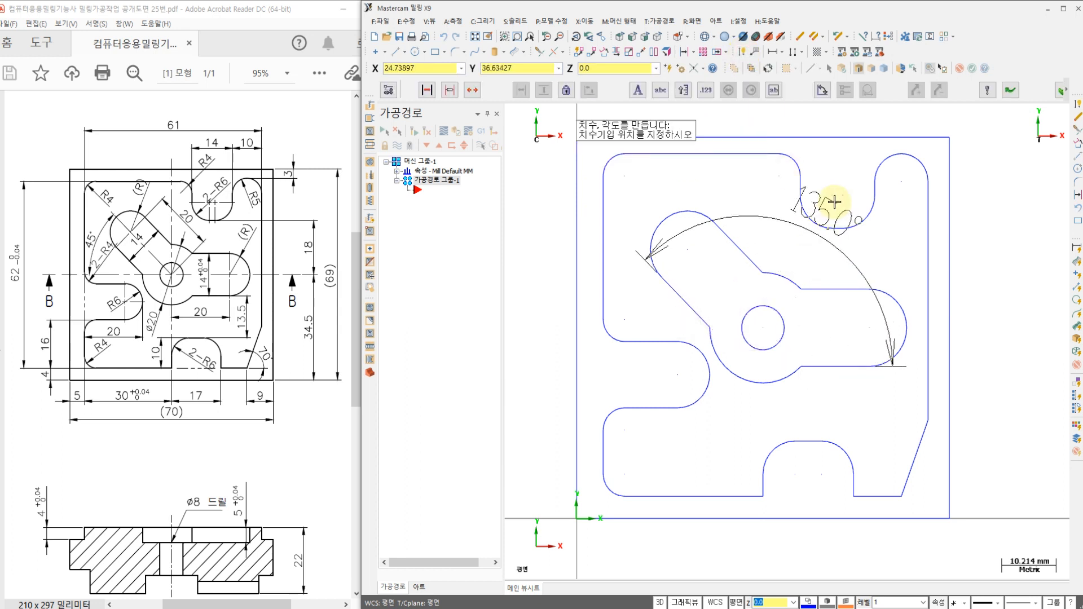
{"action": "left_click", "coordinate": [846, 177]}
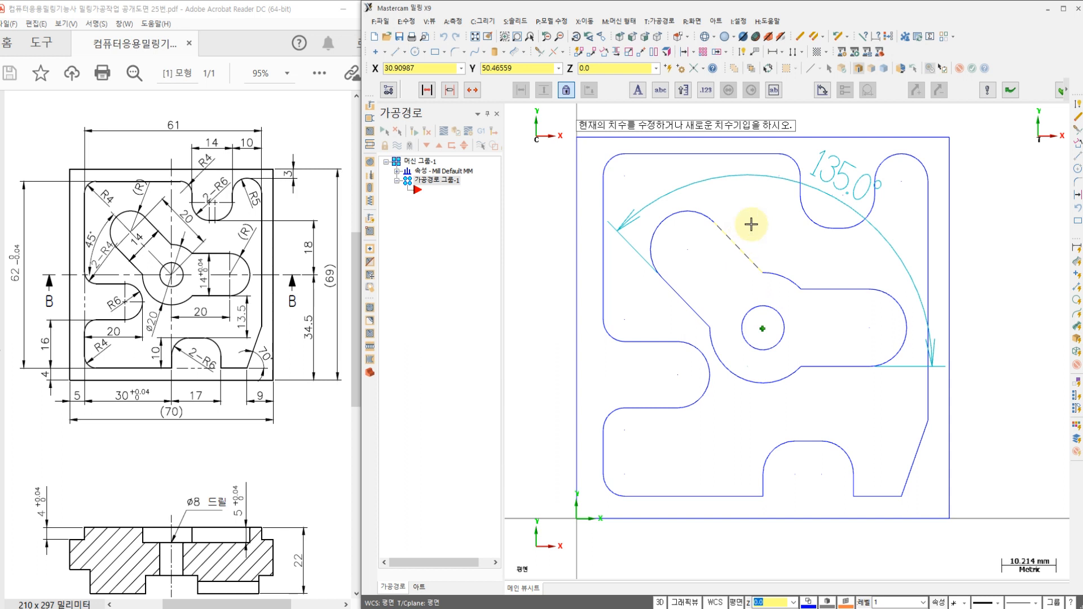
{"action": "key", "text": "Escape"}
{"action": "key", "text": "ctrl+z"}
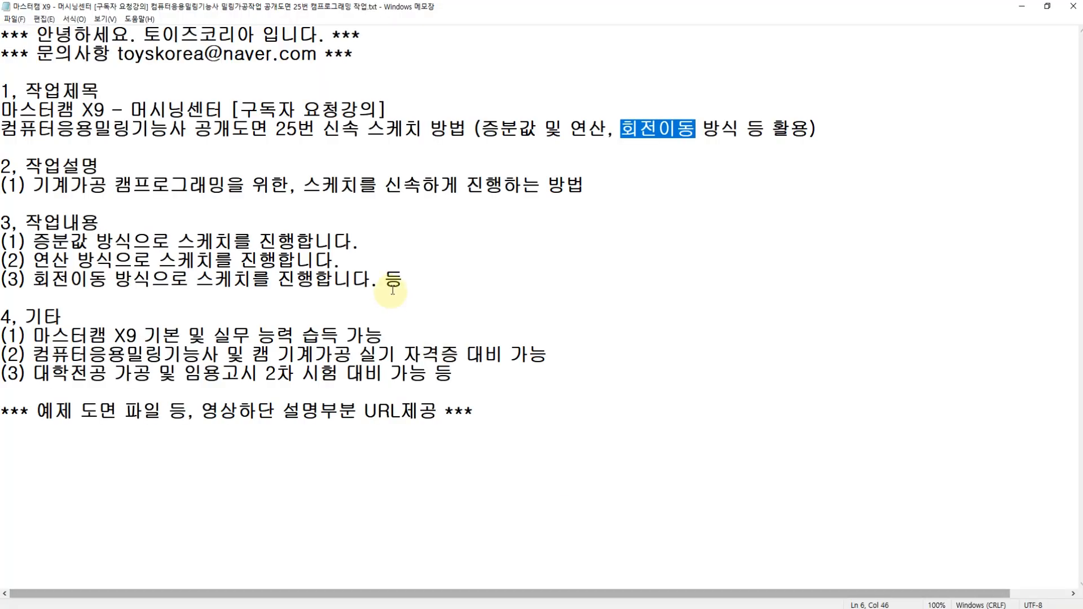
Switch to the Notepad lesson notes and highlight "신속 스케치 방법", "구독자 요청강", "X9" and the parenthesised methods in the title, then clear the selection.
{"action": "left_click", "coordinate": [276, 198]}
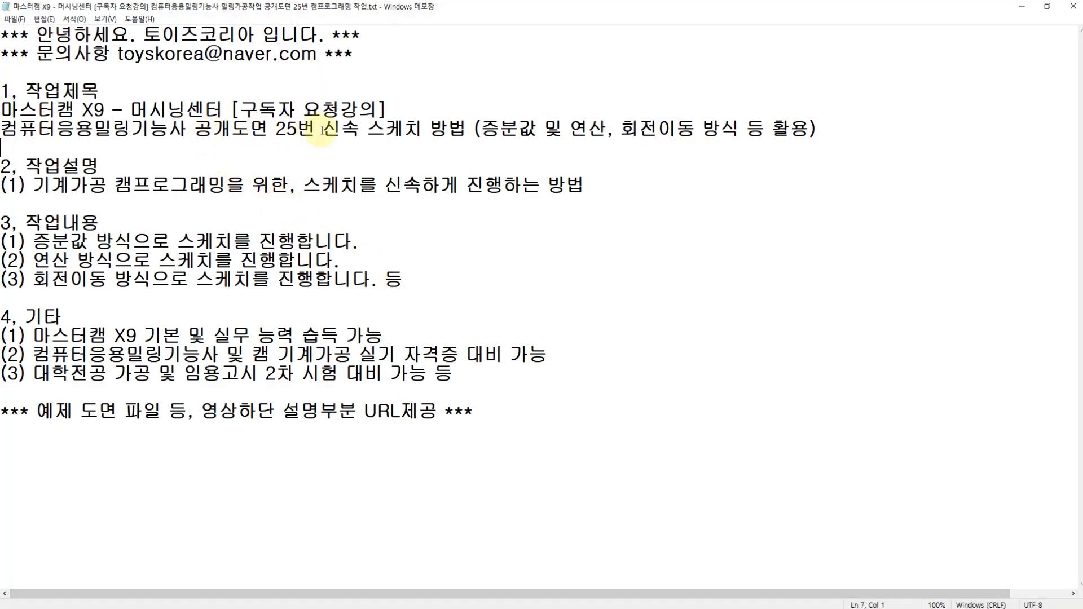
{"action": "left_click_drag", "start_coordinate": [323, 130], "coordinate": [449, 129]}
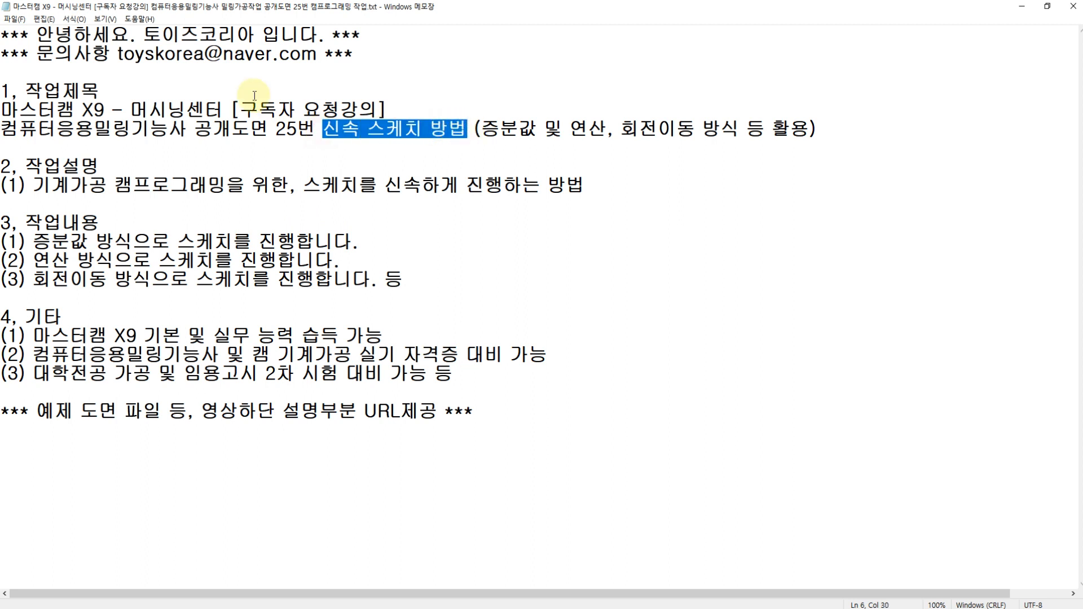
{"action": "left_click_drag", "start_coordinate": [240, 109], "coordinate": [361, 106]}
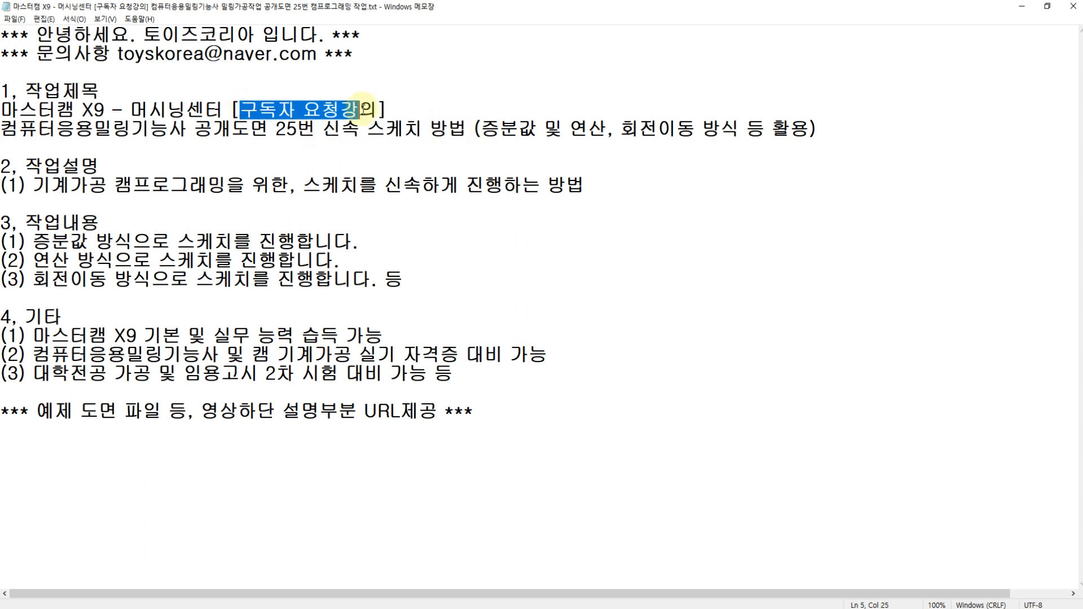
{"action": "left_click", "coordinate": [499, 141]}
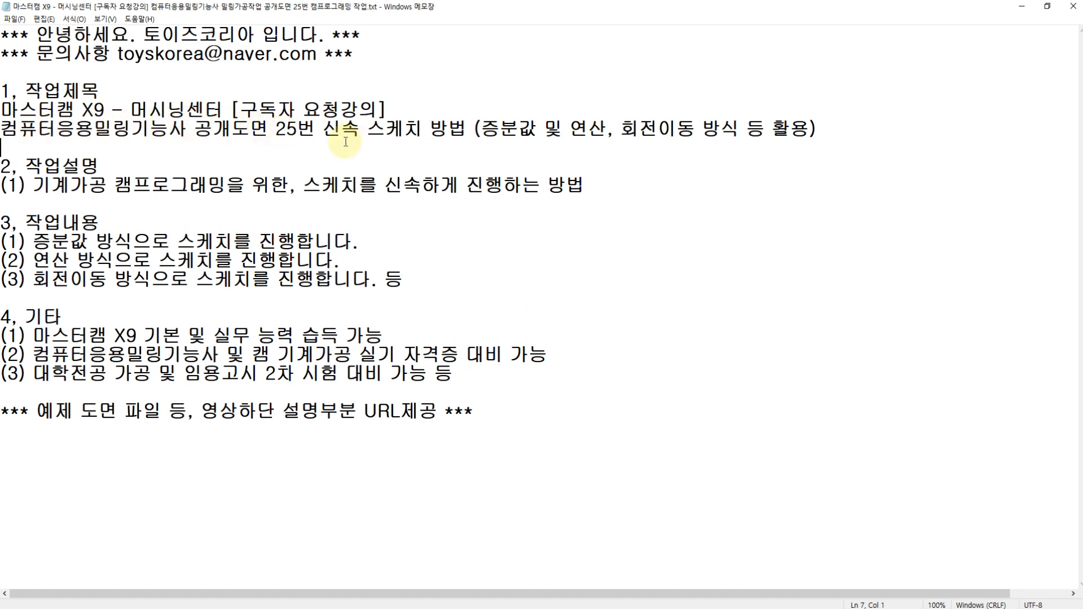
{"action": "left_click_drag", "start_coordinate": [322, 130], "coordinate": [468, 129]}
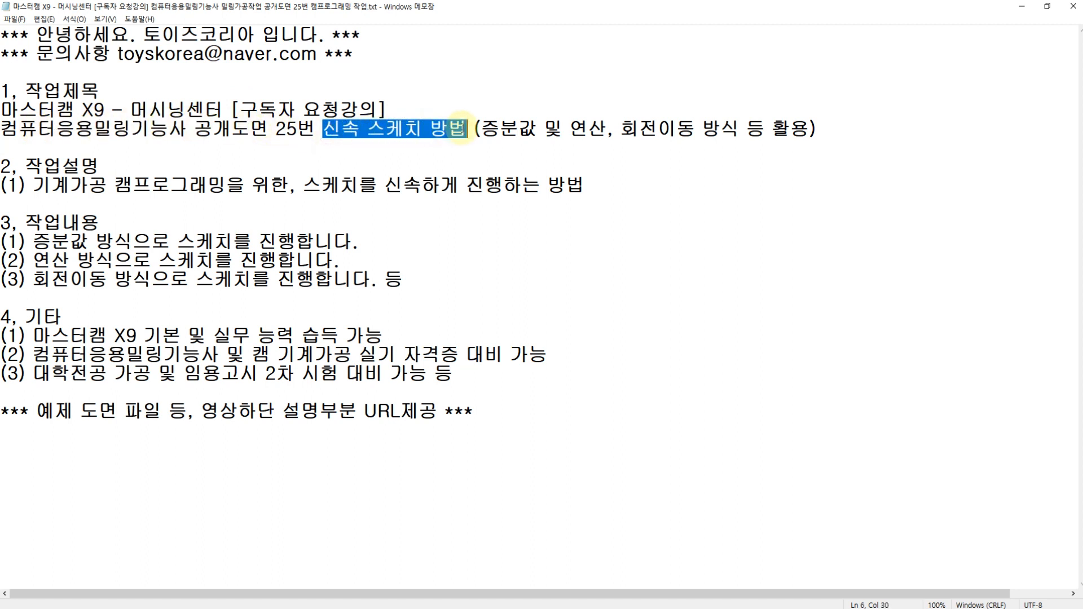
{"action": "left_click", "coordinate": [108, 109]}
{"action": "left_click_drag", "start_coordinate": [109, 109], "coordinate": [82, 110]}
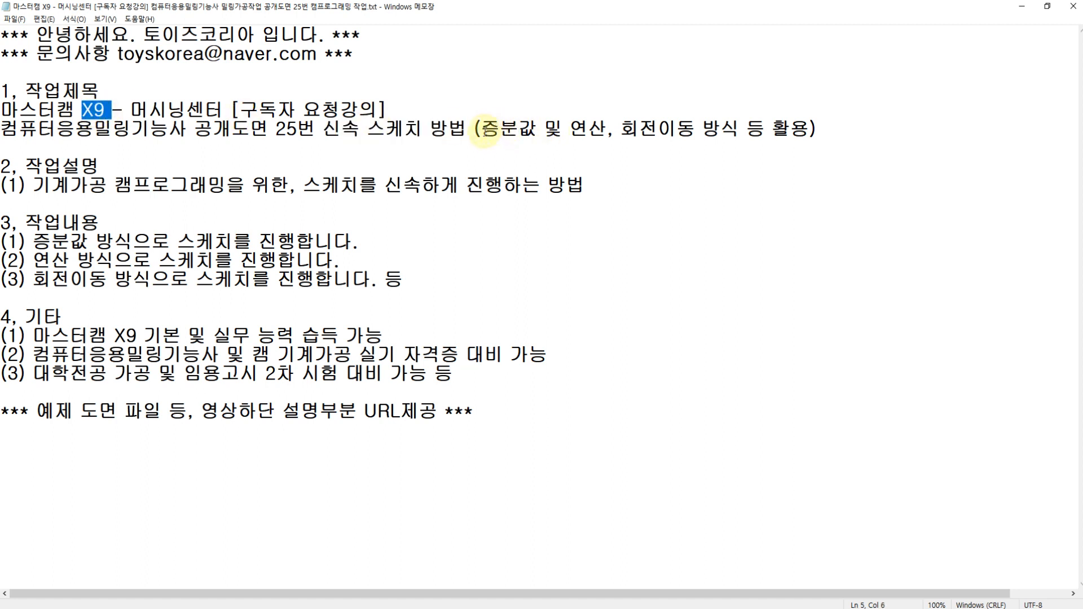
{"action": "left_click_drag", "start_coordinate": [482, 132], "coordinate": [815, 131]}
{"action": "left_click", "coordinate": [467, 110]}
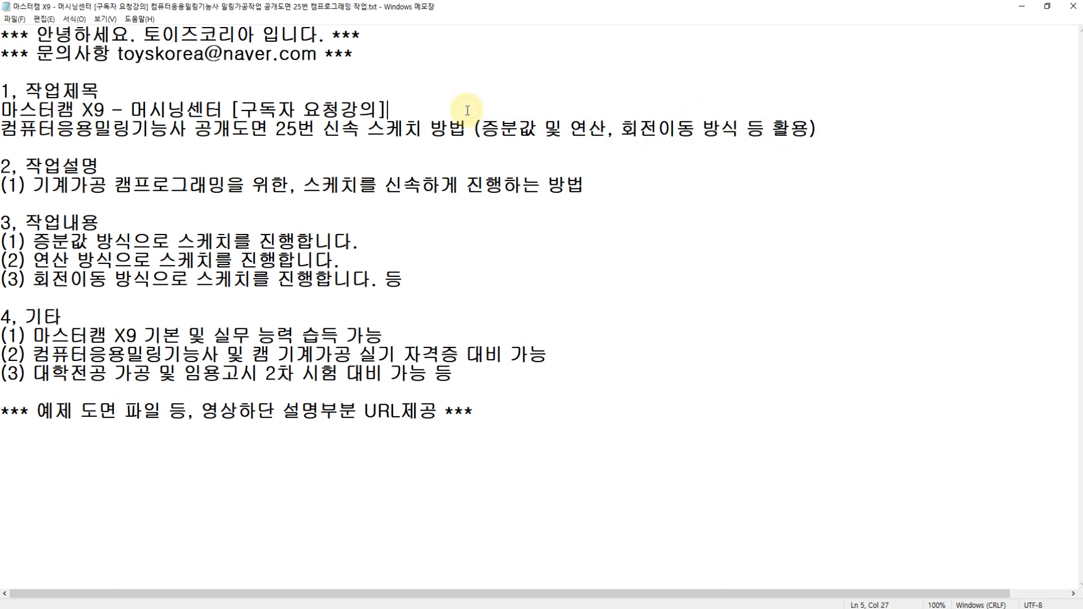